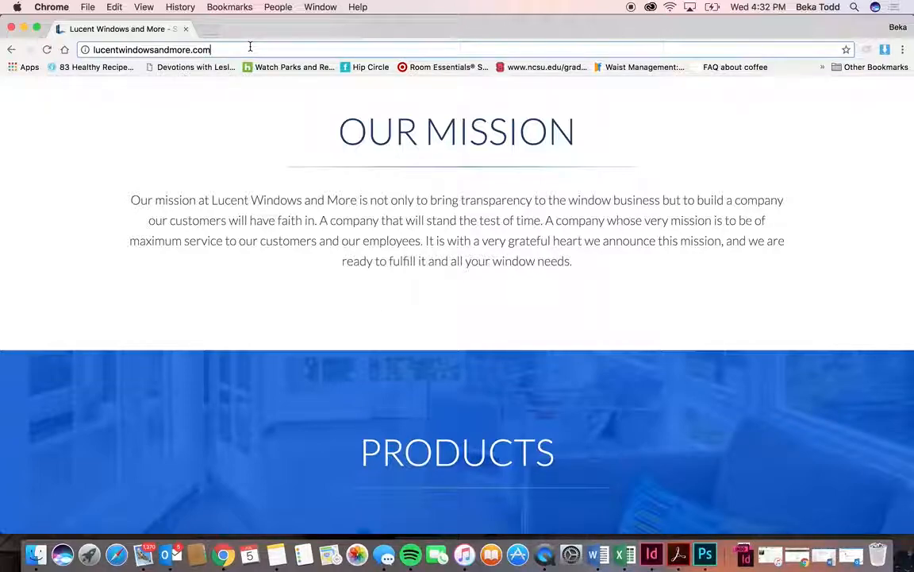
Go to lucentwindowsandmore.com/wp-admin and log in with the saved credentials.
text(/wp-admin)
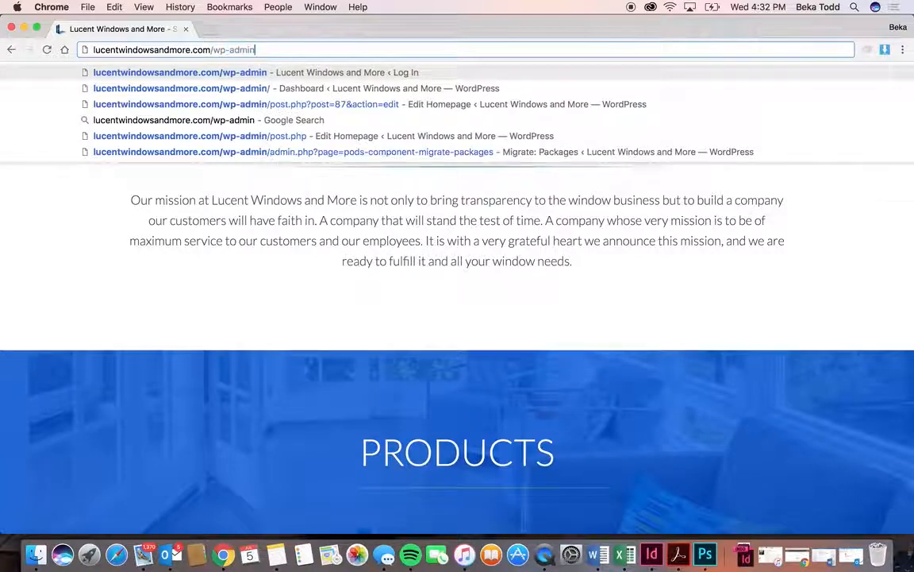
key(Return)
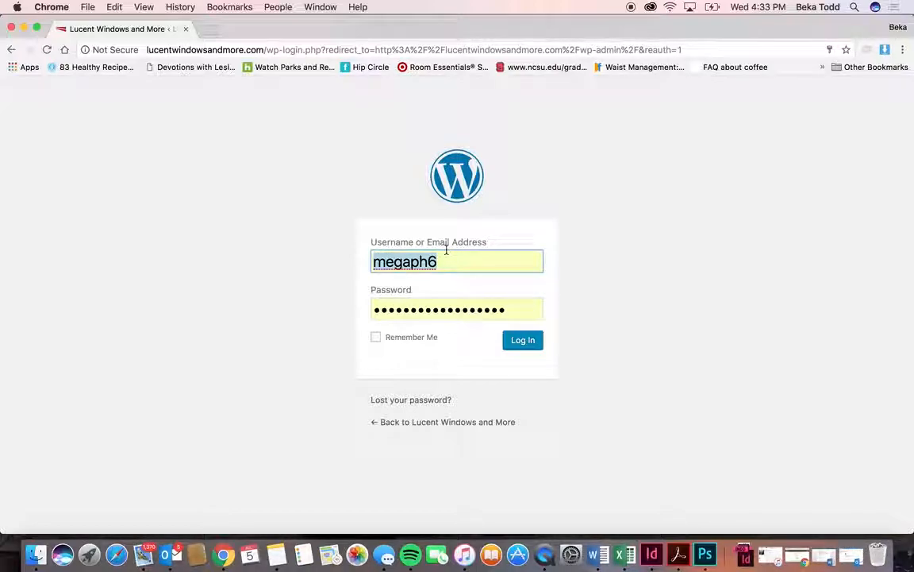
click(530, 341)
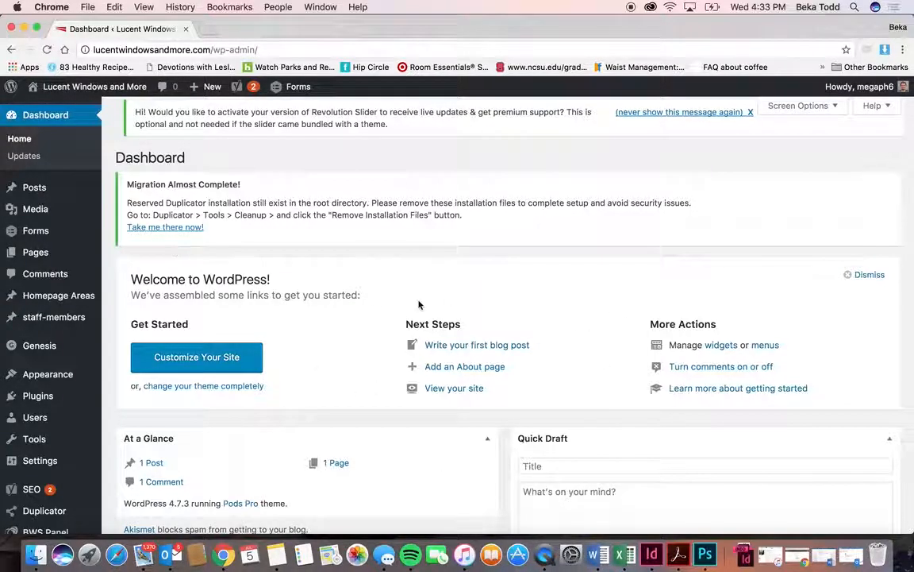
Open the WordPress Updates page and review the update status of WordPress, plugins and themes.
mouse_move(27, 171)
click(32, 156)
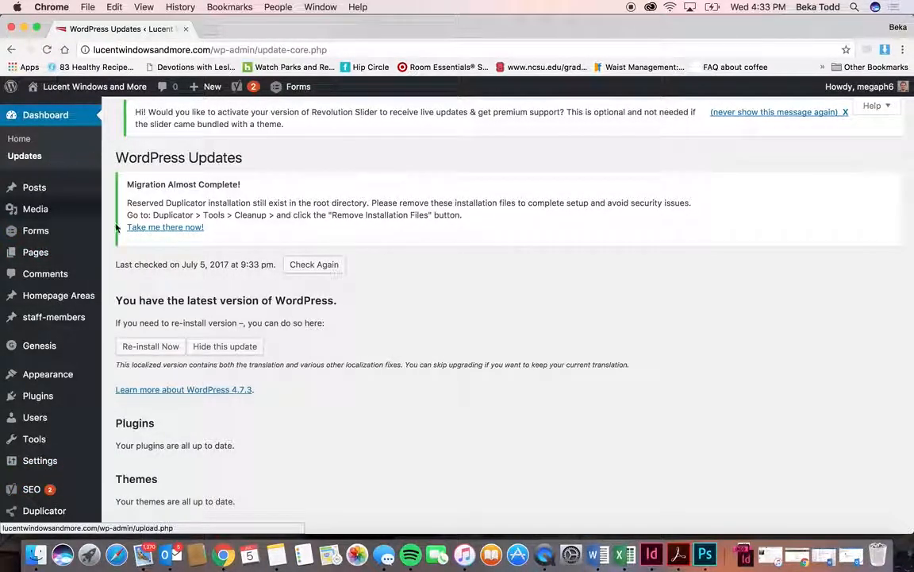
scroll(233, 356, down, 3)
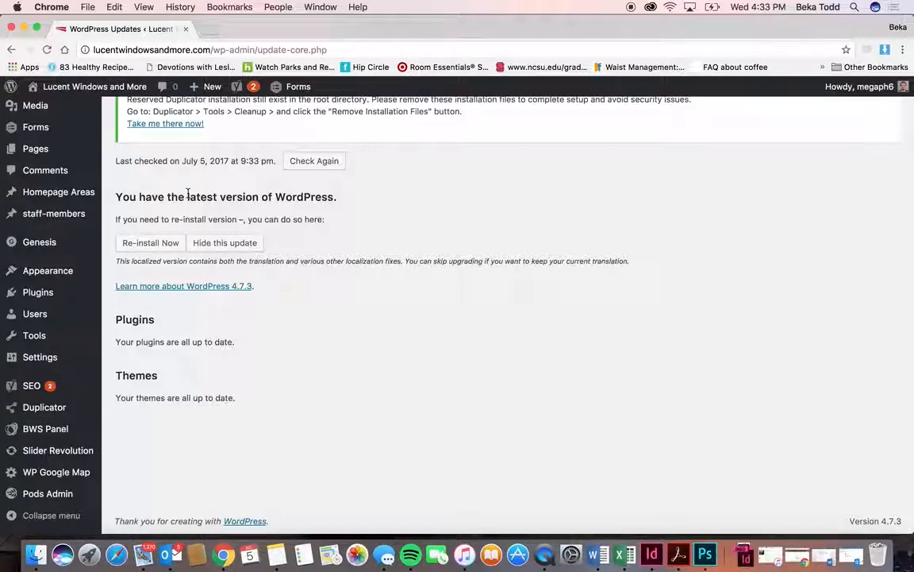
scroll(188, 193, up, 3)
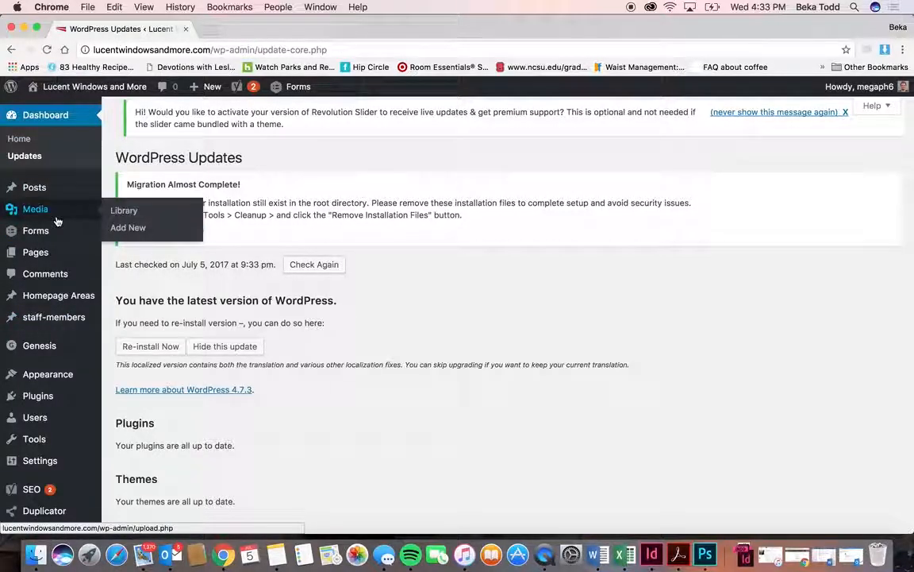
Open the Media Library and view the attachment details of the debris_21 gutter image.
mouse_move(41, 184)
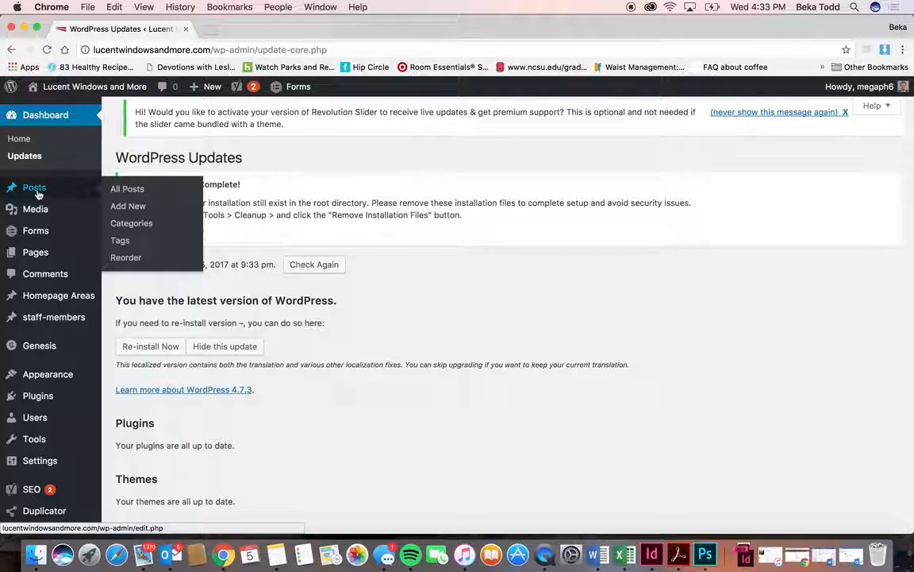
mouse_move(41, 208)
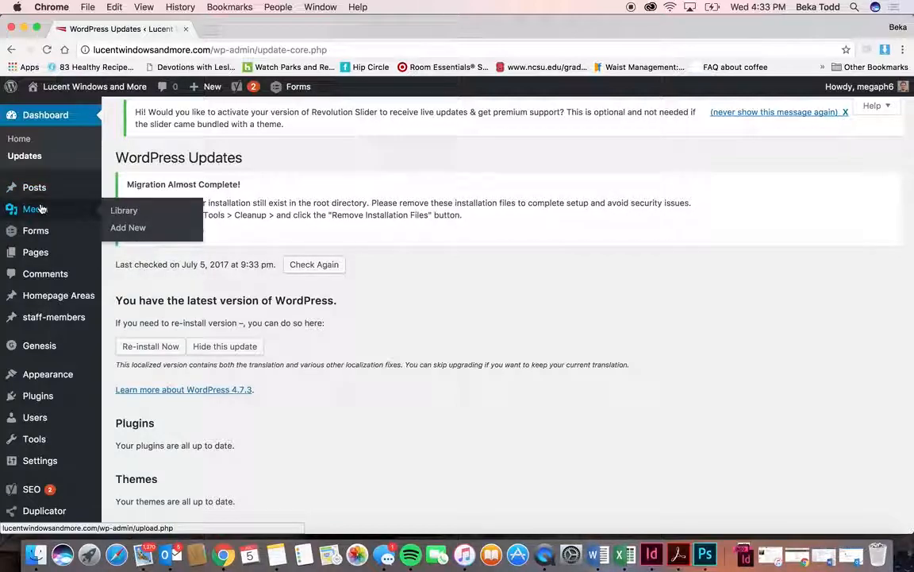
click(42, 208)
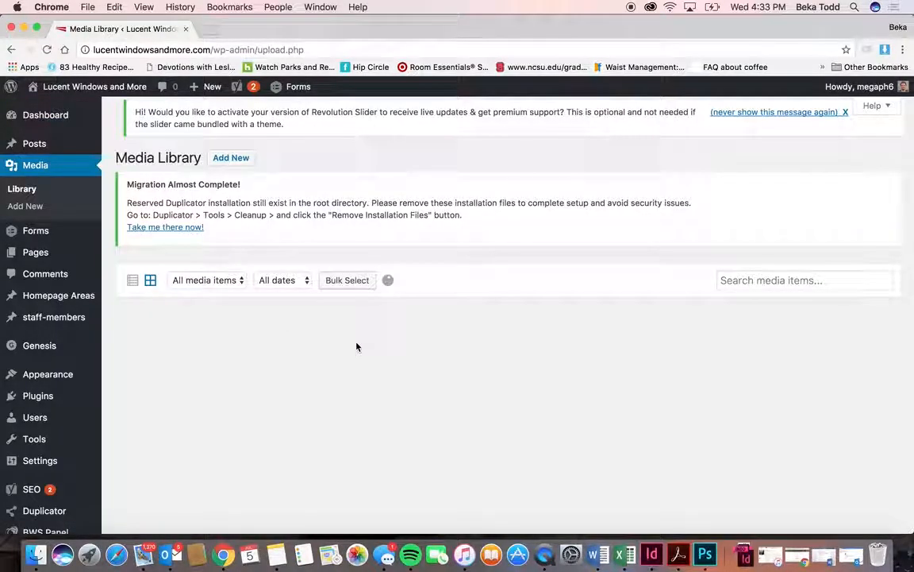
scroll(357, 347, down, 3)
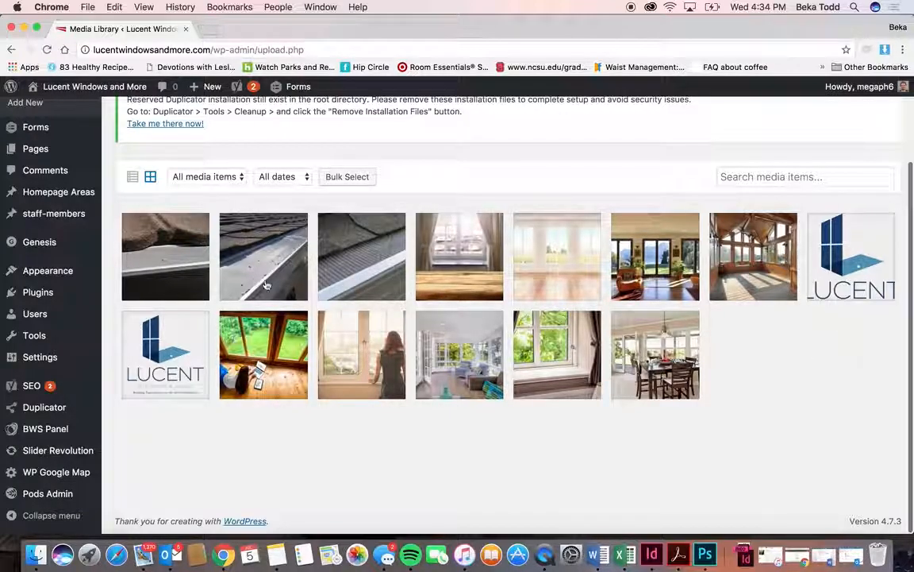
click(308, 240)
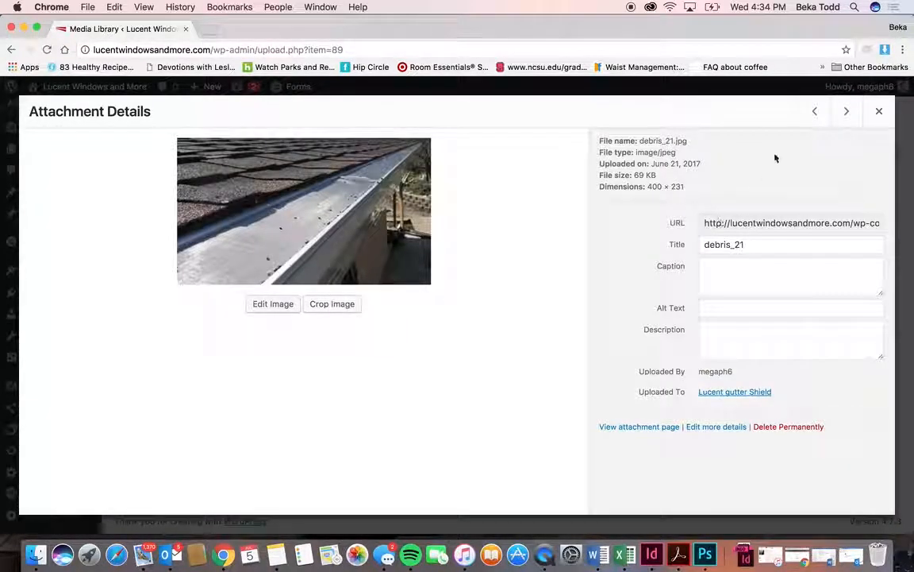
click(878, 112)
scroll(321, 166, up, 2)
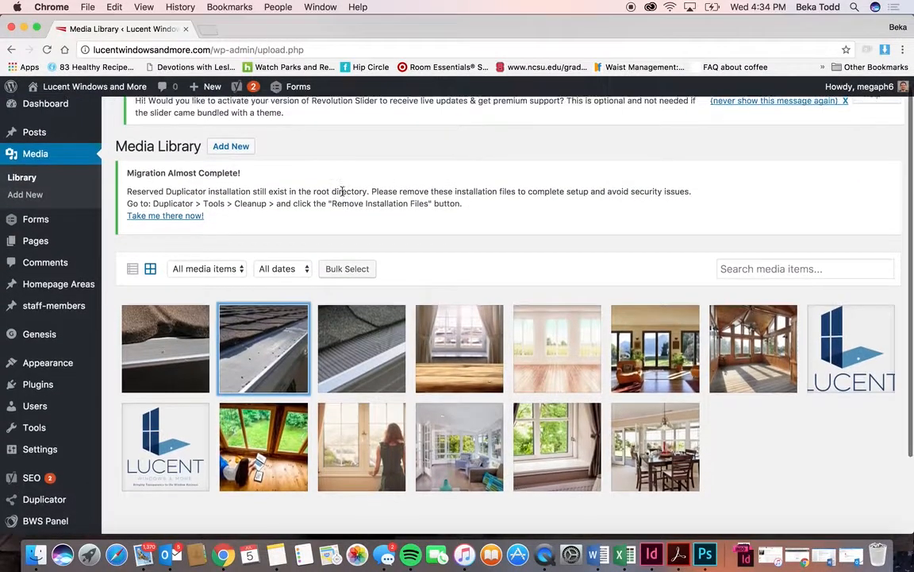
Bring up the file chooser for uploading new media and dismiss it without choosing a file.
click(229, 141)
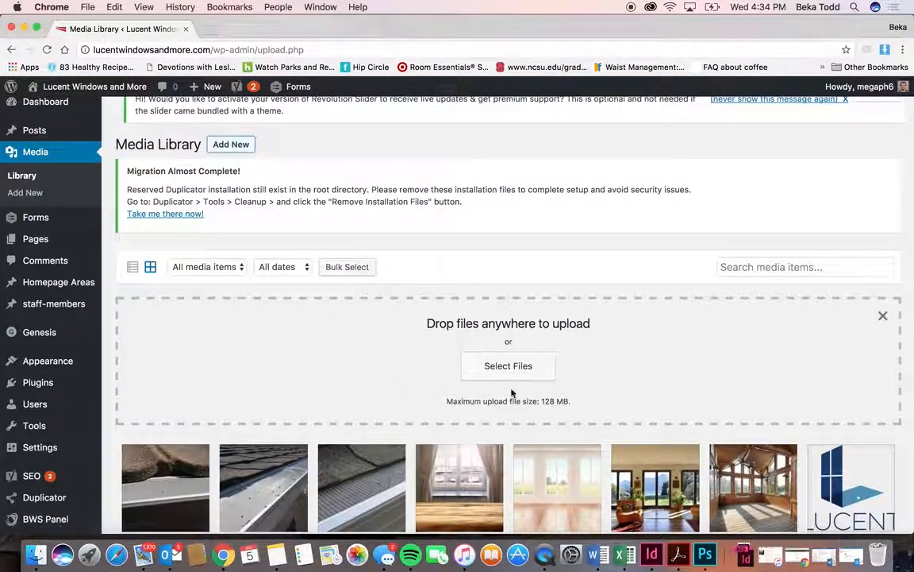
click(527, 366)
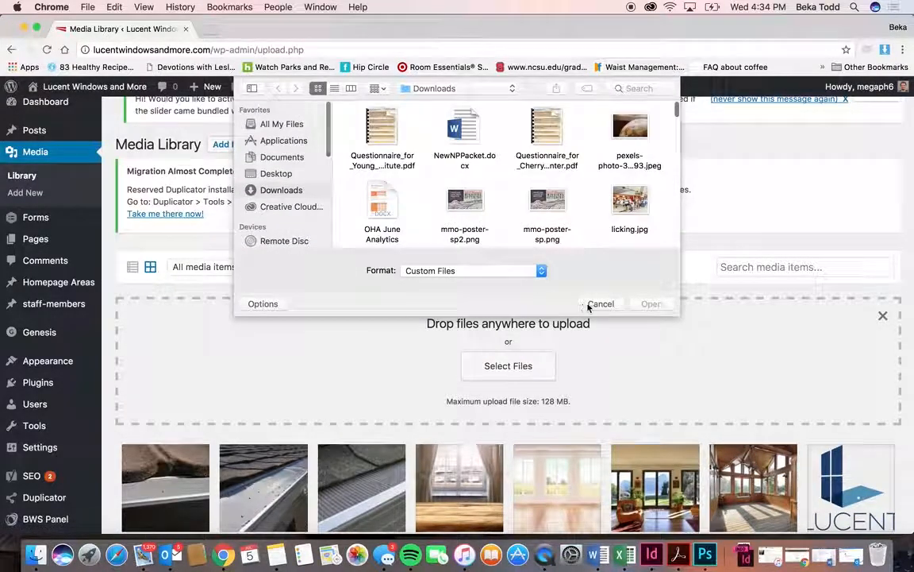
click(596, 302)
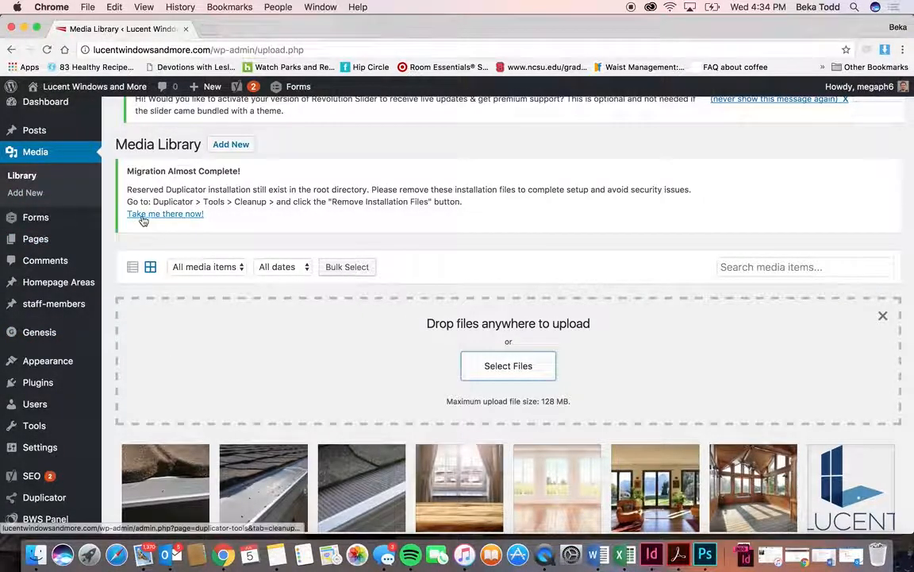
Open the Contact Us form for editing and review its existing fields.
mouse_move(33, 226)
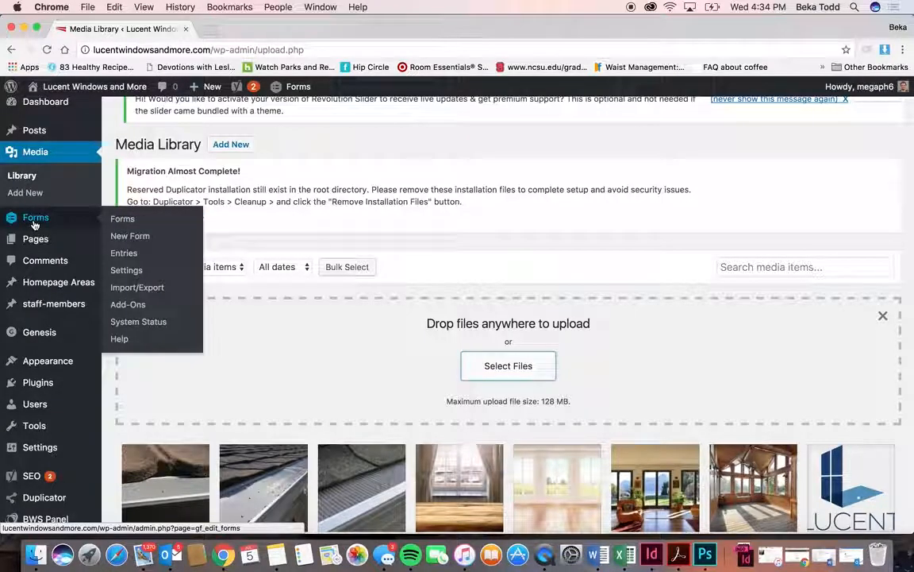
click(34, 221)
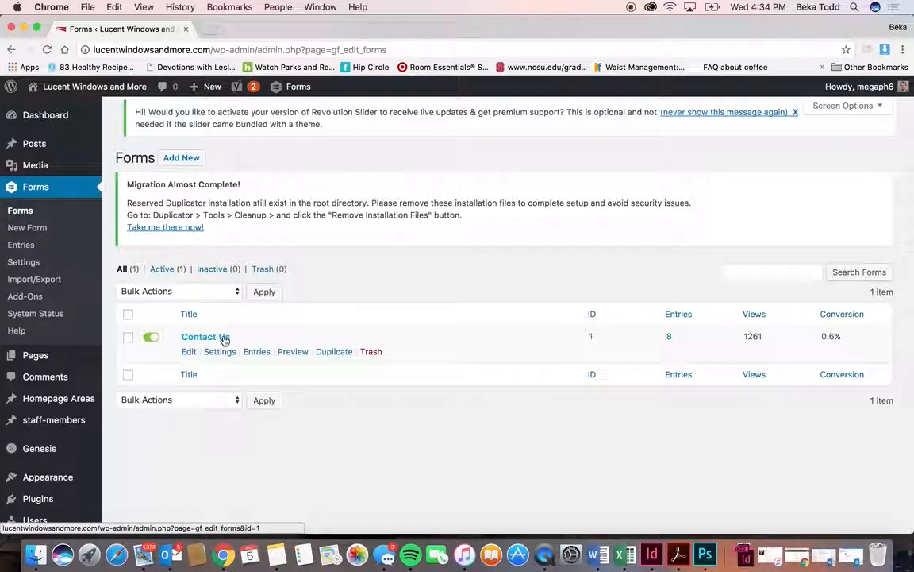
click(224, 339)
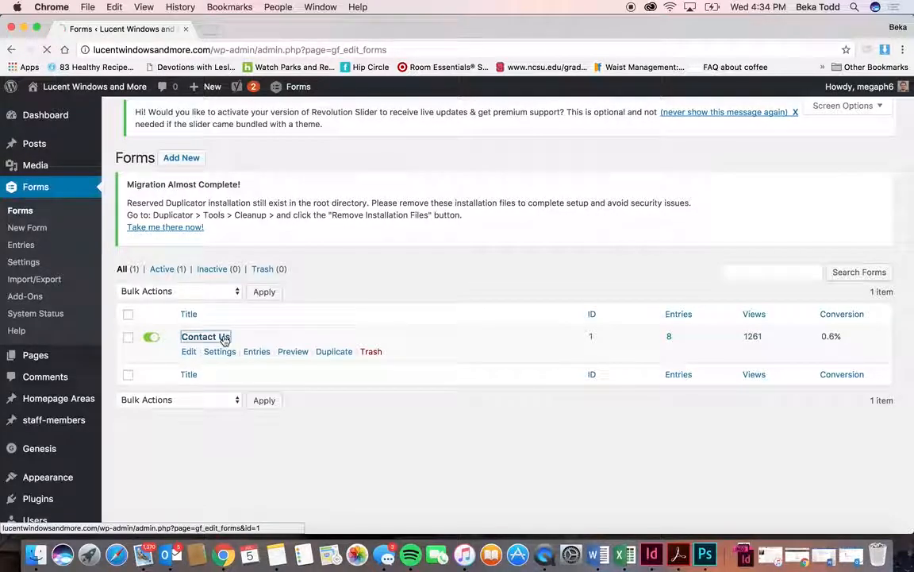
scroll(223, 340, down, 8)
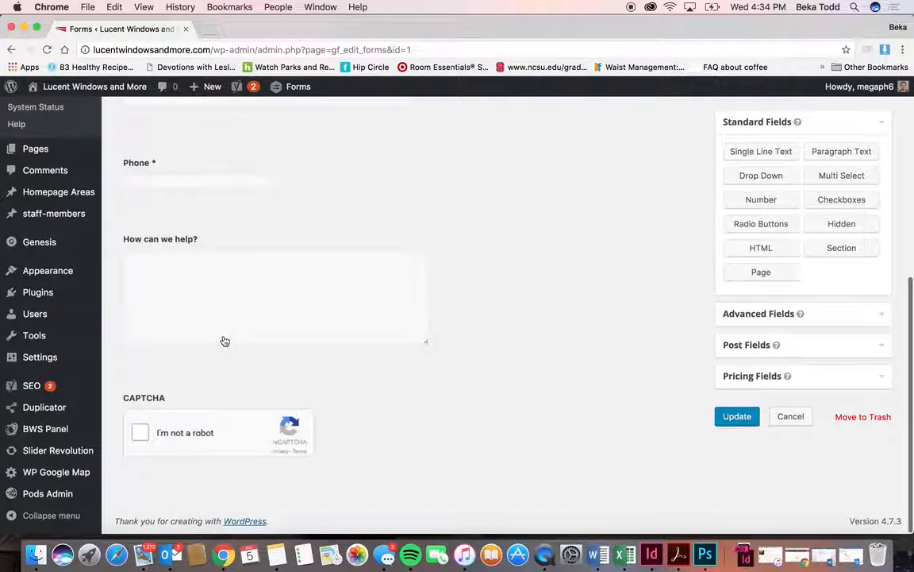
scroll(224, 341, up, 10)
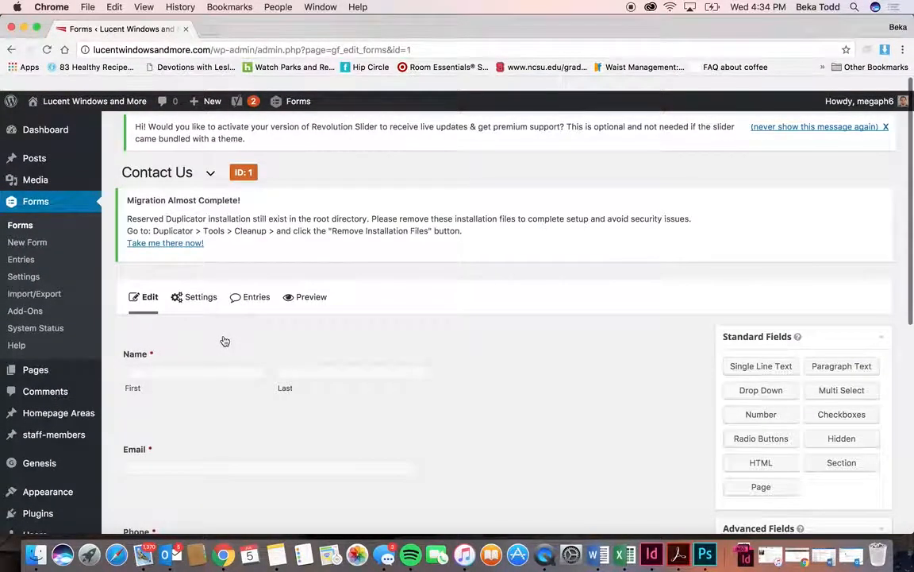
scroll(224, 341, down, 5)
scroll(225, 340, up, 3)
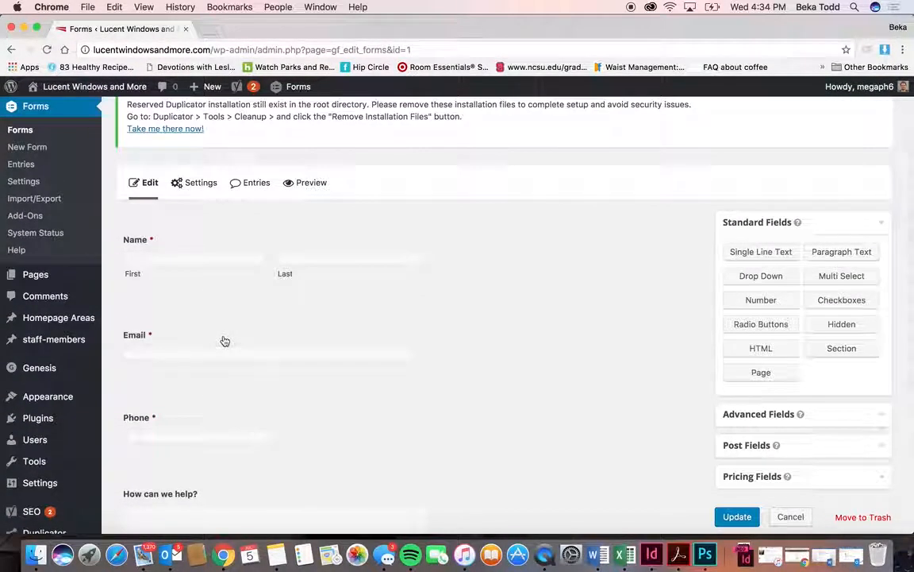
Look through the Standard and Advanced field types available for the Contact Us form.
mouse_move(324, 309)
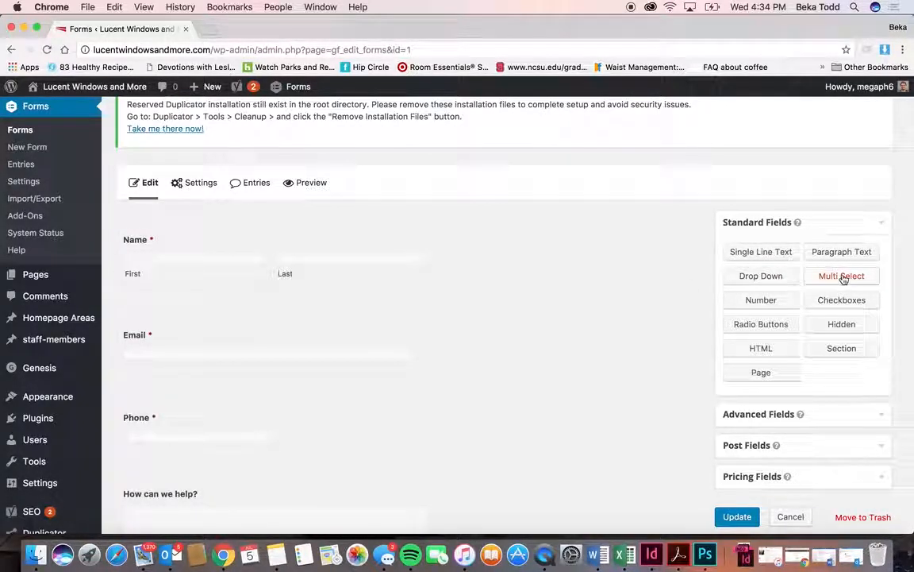
click(826, 425)
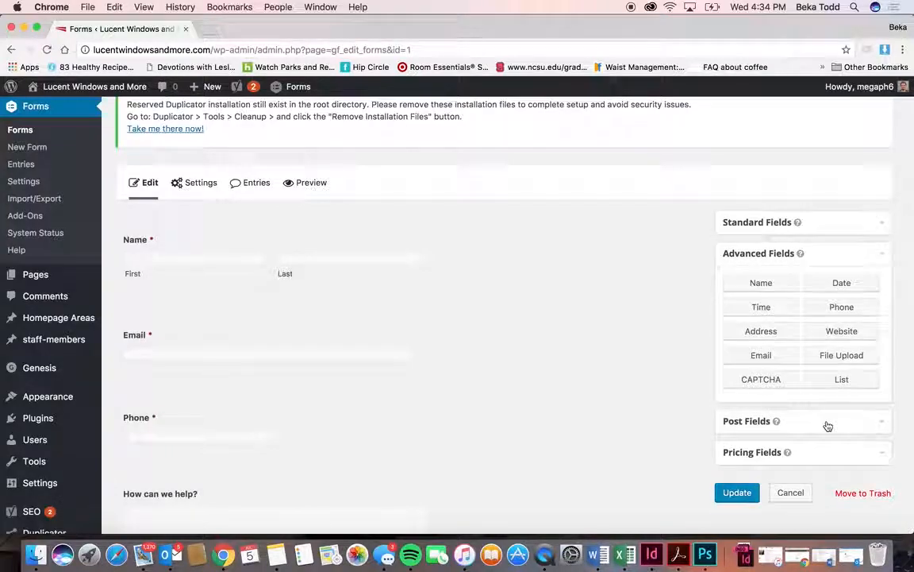
click(767, 307)
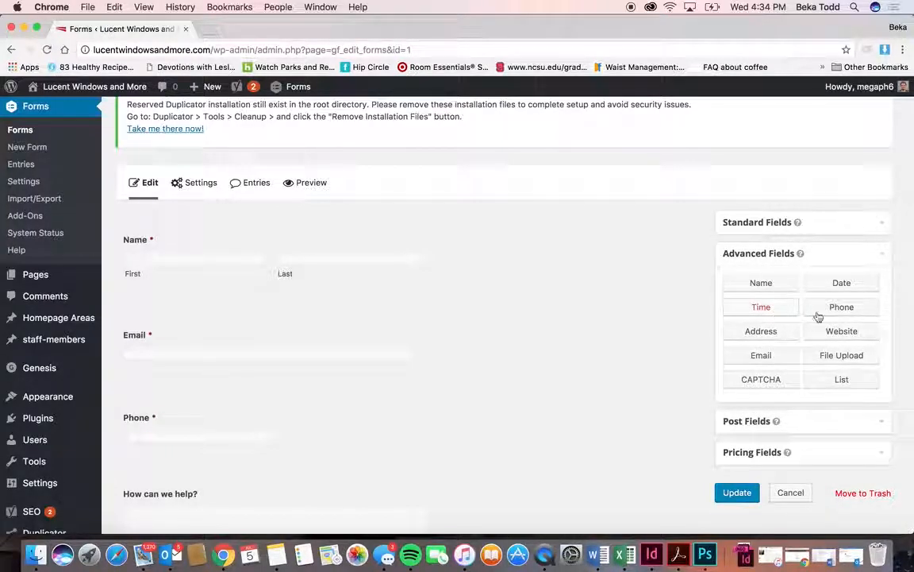
click(821, 234)
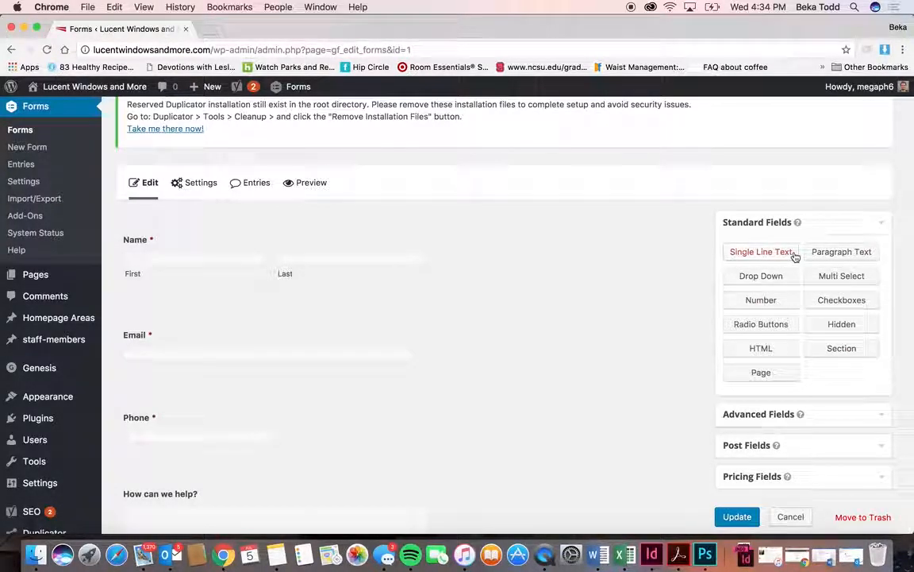
click(269, 411)
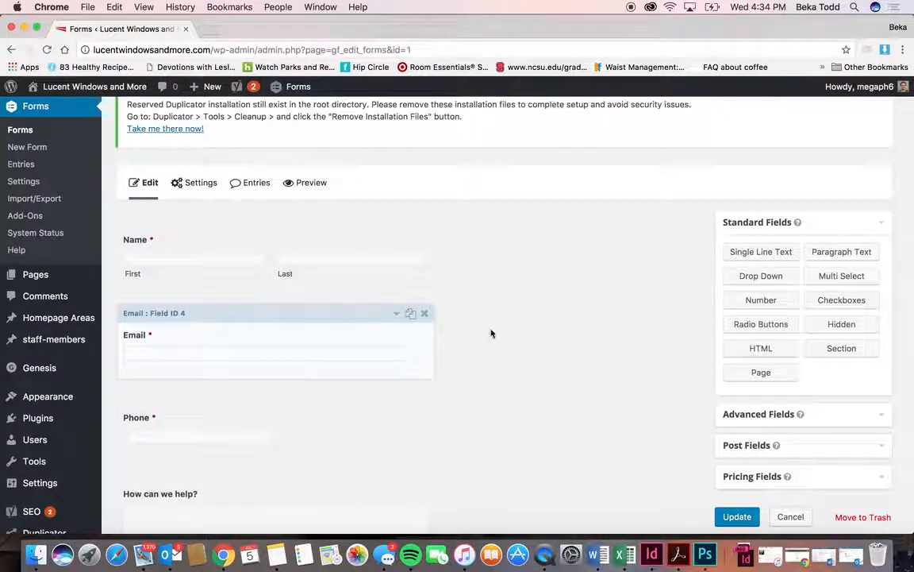
Add a Radio Buttons field to the Contact Us form and label it "How did you hear about us?".
scroll(833, 345, down, 1)
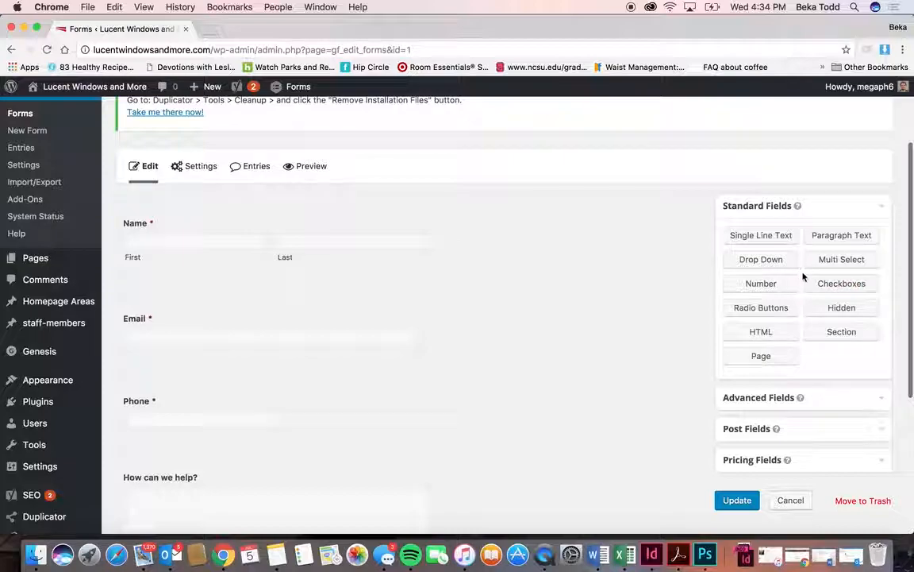
click(761, 309)
scroll(658, 323, down, 5)
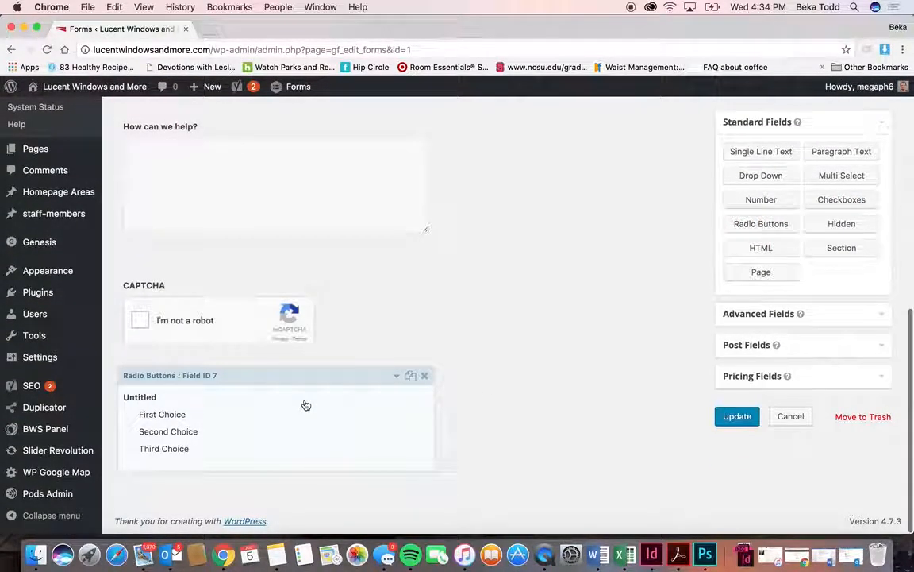
click(304, 404)
scroll(267, 388, down, 3)
click(247, 370)
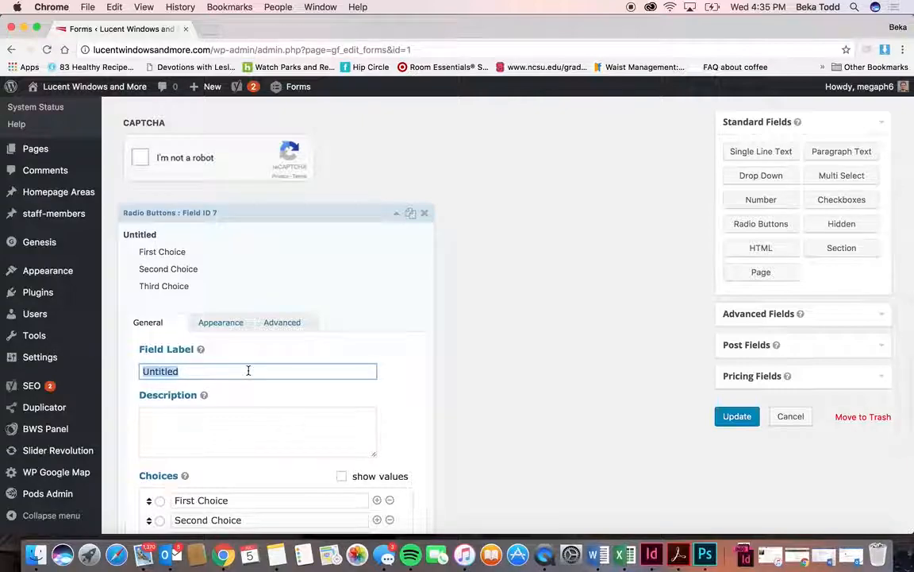
text(How did you hear about us?)
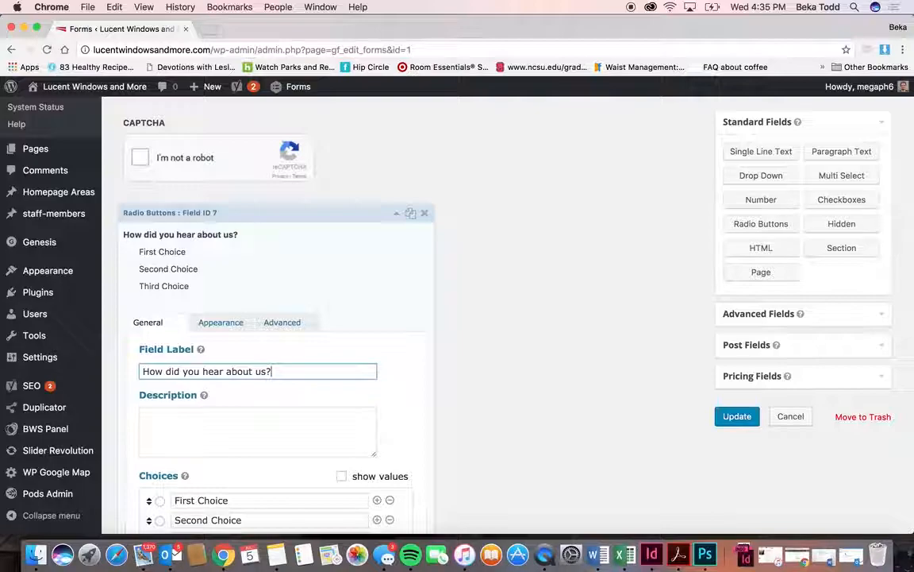
Set the first two choices of the radio buttons field to "Friend" and "Billboard".
scroll(270, 317, down, 3)
triple_click(242, 392)
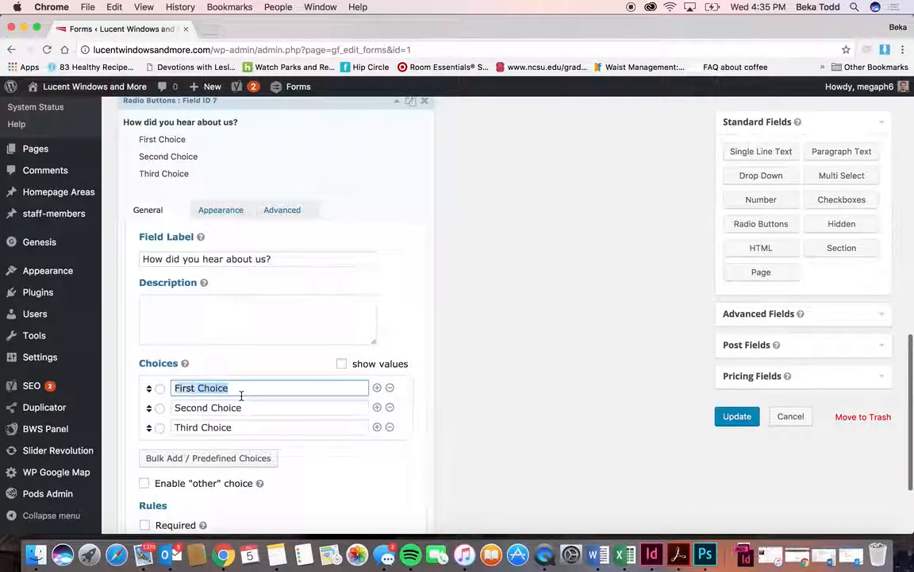
text(Friend)
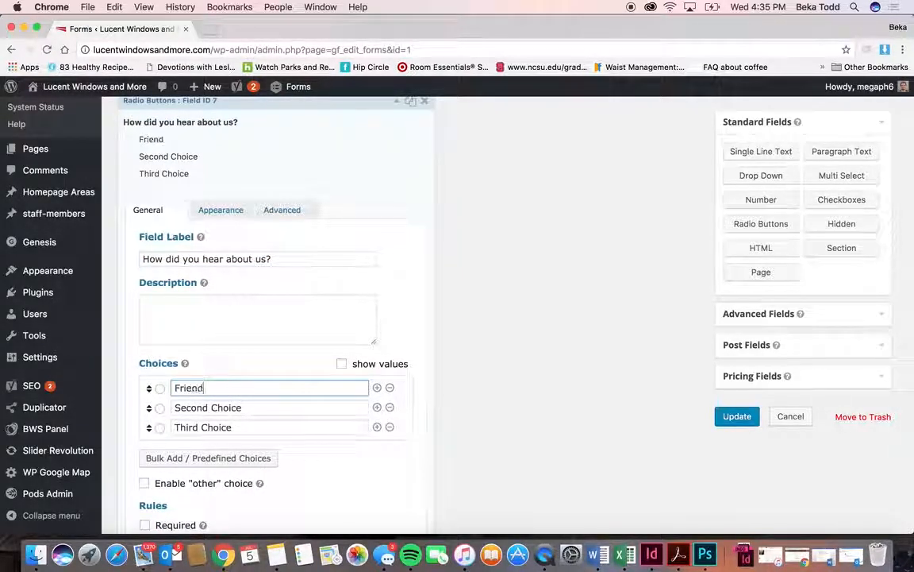
triple_click(246, 408)
text(Billboard)
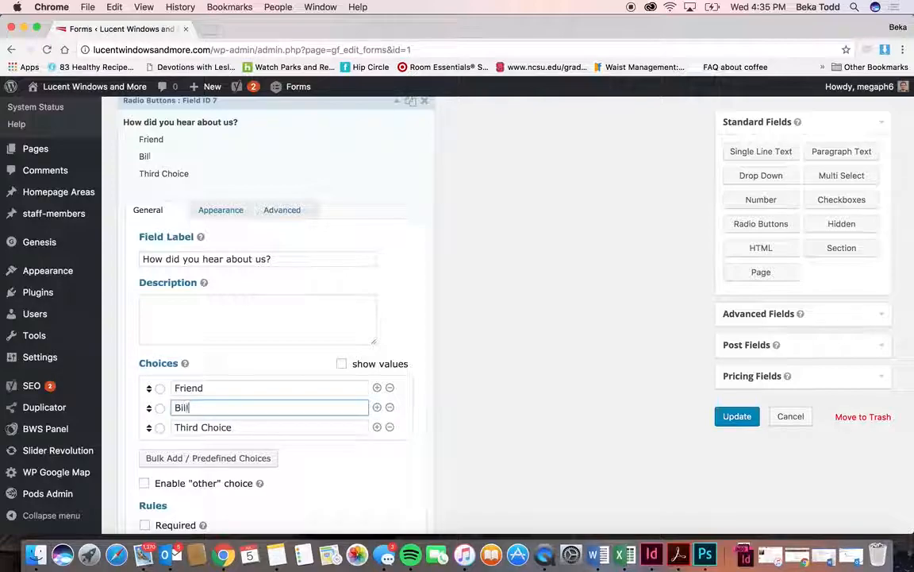
Remove "Third Choice" from the radio buttons field and add two blank choices.
click(389, 428)
click(377, 391)
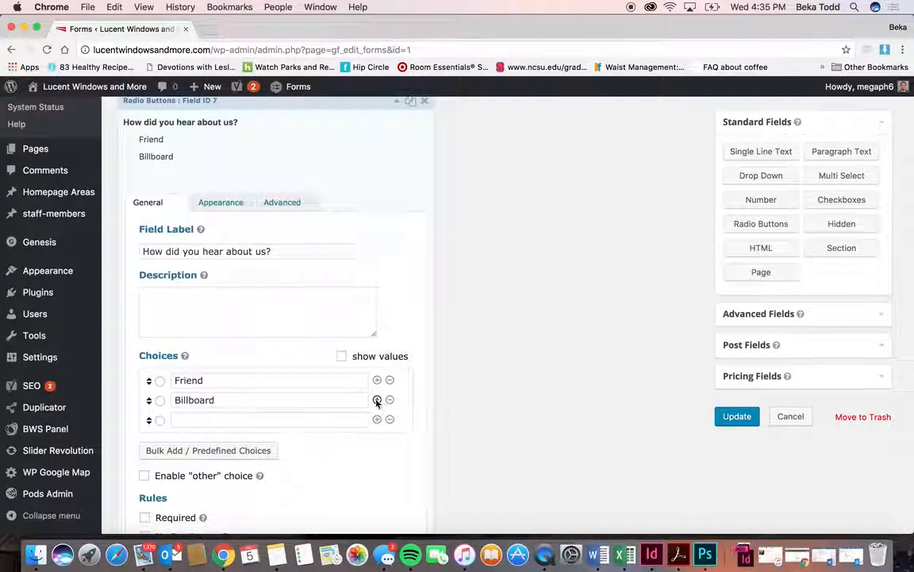
click(377, 390)
scroll(327, 433, down, 3)
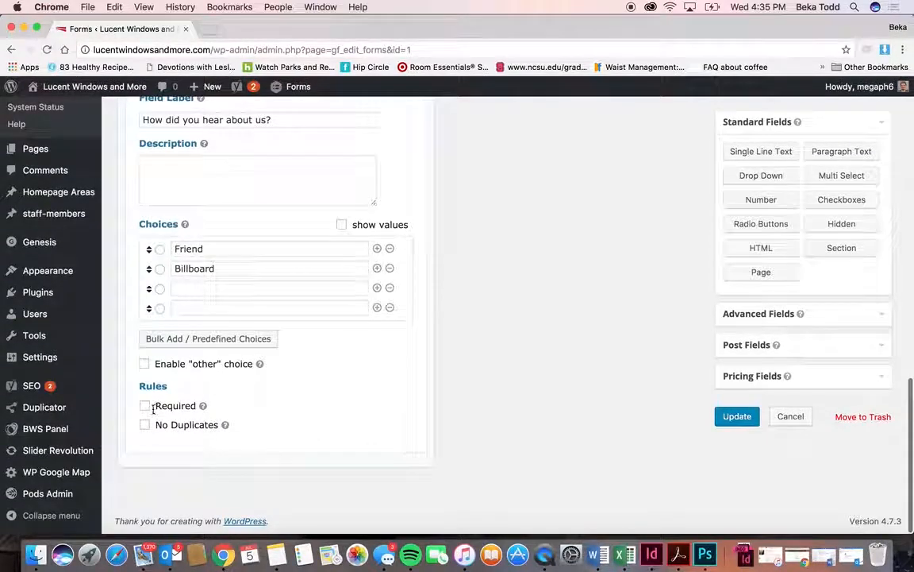
Make the "How did you hear about us?" field required and move it between "How can we help?" and the CAPTCHA.
scroll(219, 405, up, 5)
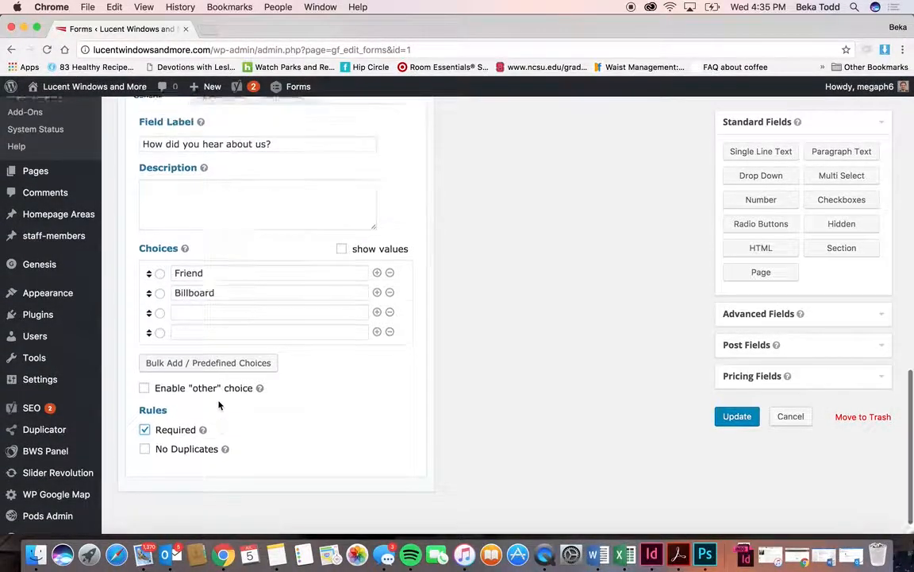
click(351, 256)
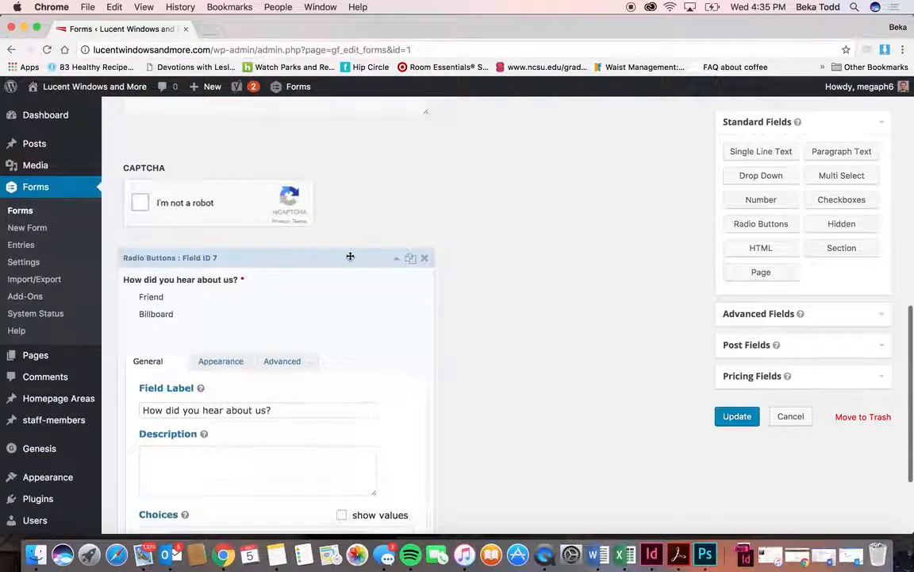
drag(339, 380, 345, 301)
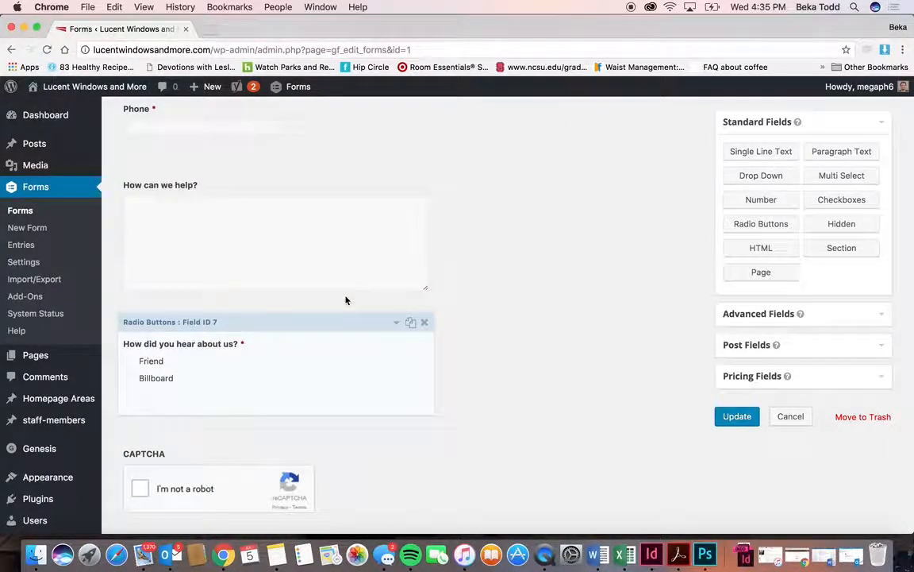
Delete the "How did you hear about us?" radio buttons field from the Contact Us form.
click(425, 321)
click(579, 148)
Expand the "How can we help?" field, look at its label setting, and collapse it unchanged.
click(264, 188)
drag(230, 365, 132, 365)
click(147, 365)
click(321, 163)
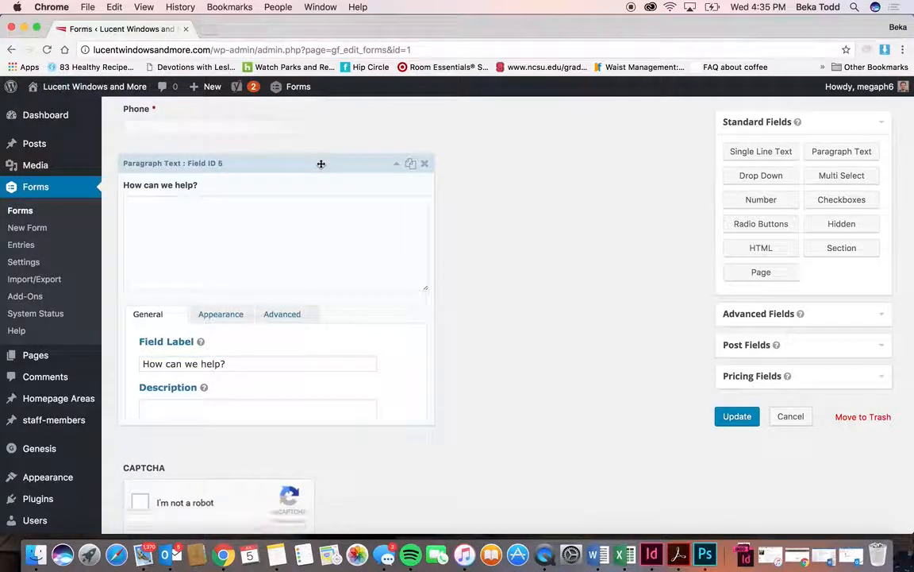
Look over the Advanced Fields available for the form and its save, cancel and trash options.
scroll(320, 163, up, 6)
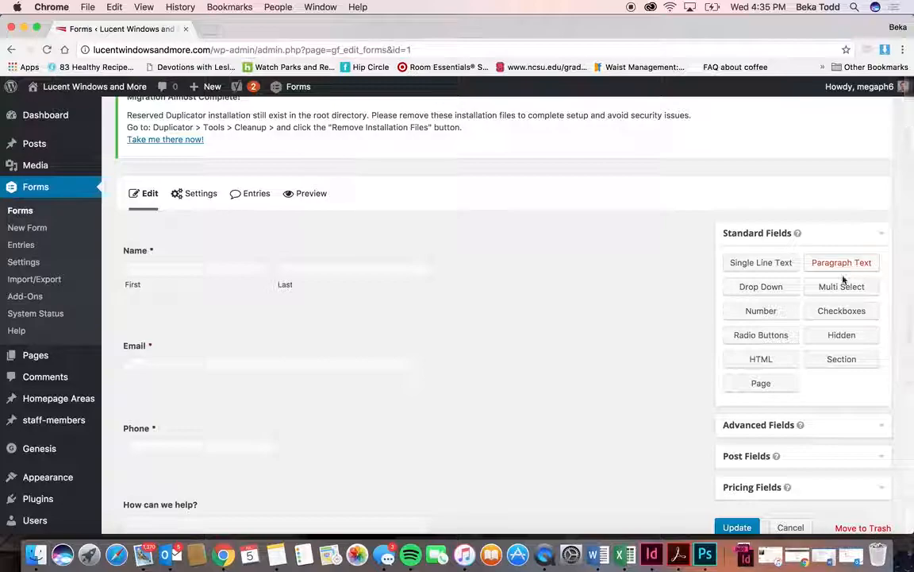
click(827, 424)
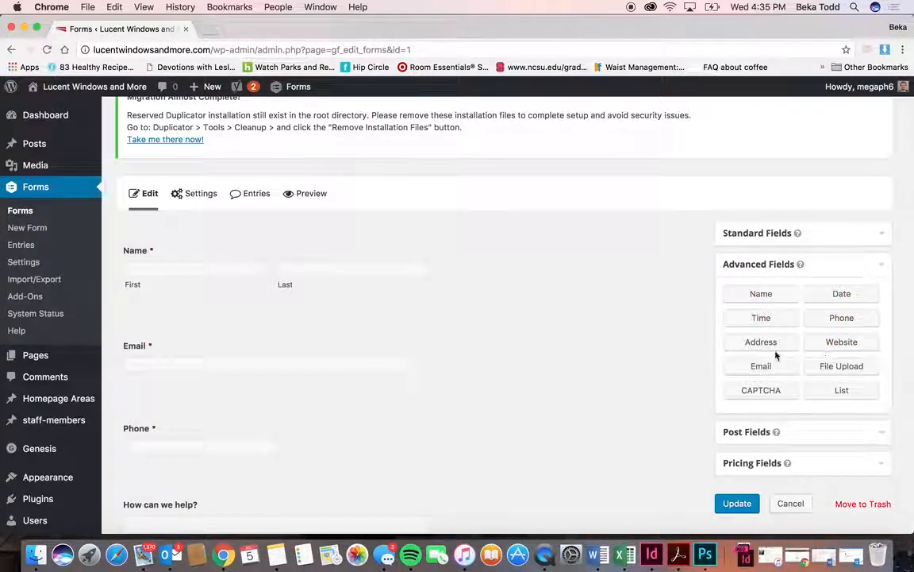
scroll(626, 354, down, 5)
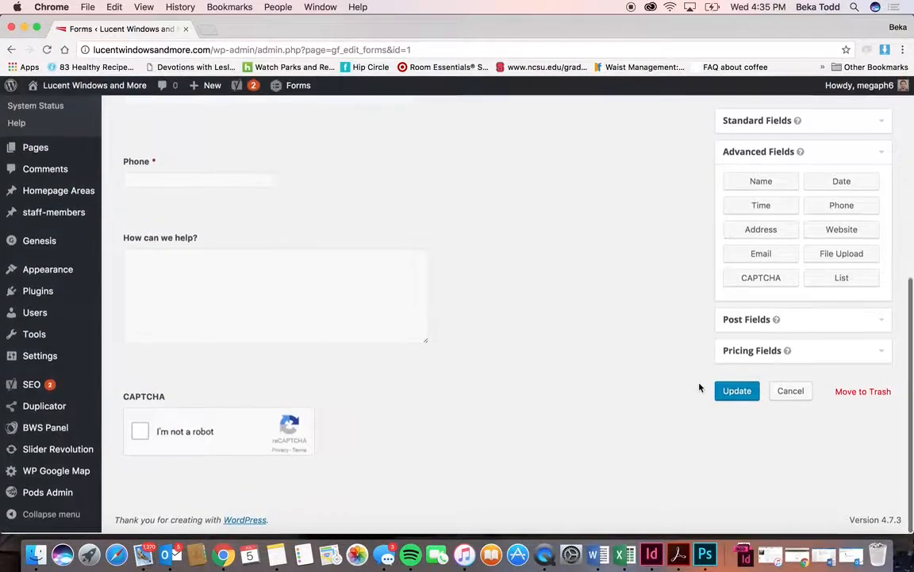
Preview the Contact Us form, look through it from heading to CAPTCHA, and close the preview.
scroll(481, 269, up, 4)
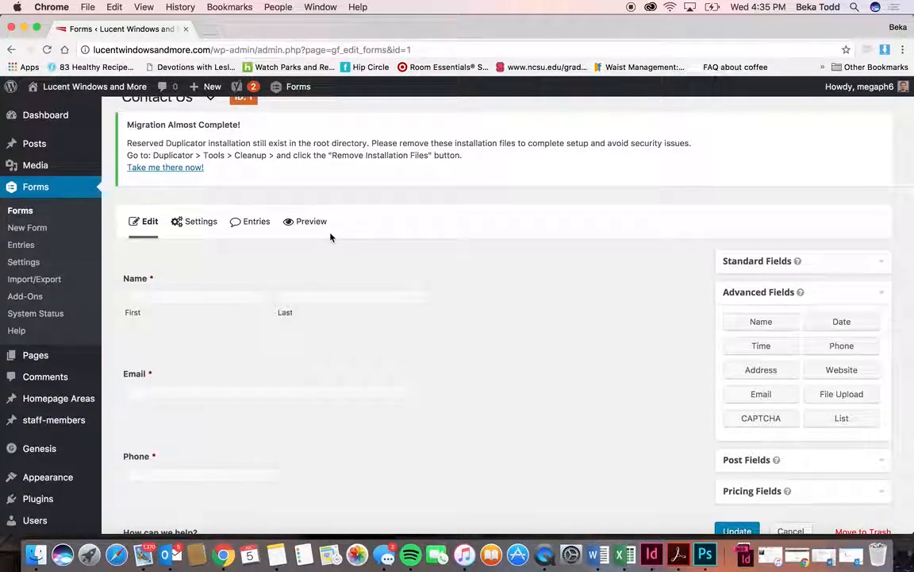
click(306, 222)
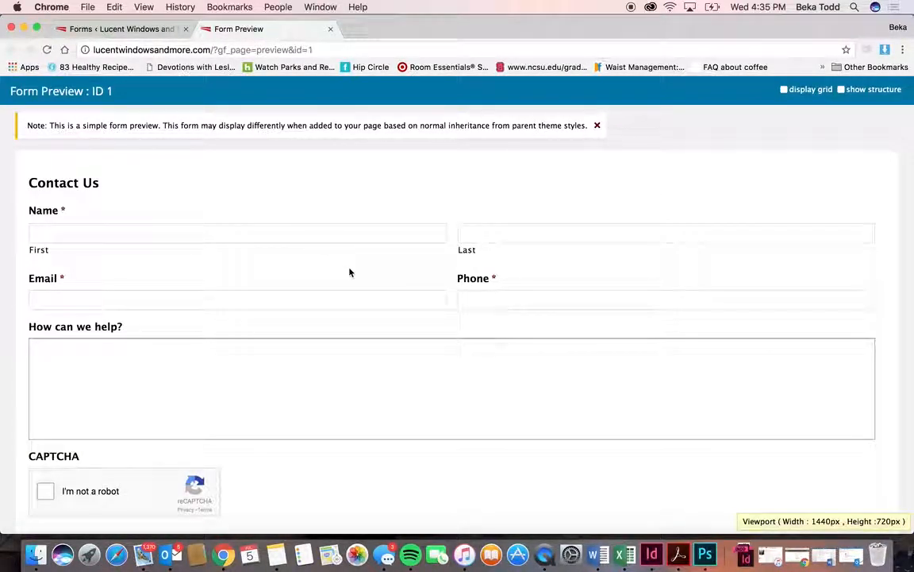
scroll(349, 272, down, 3)
scroll(349, 270, up, 3)
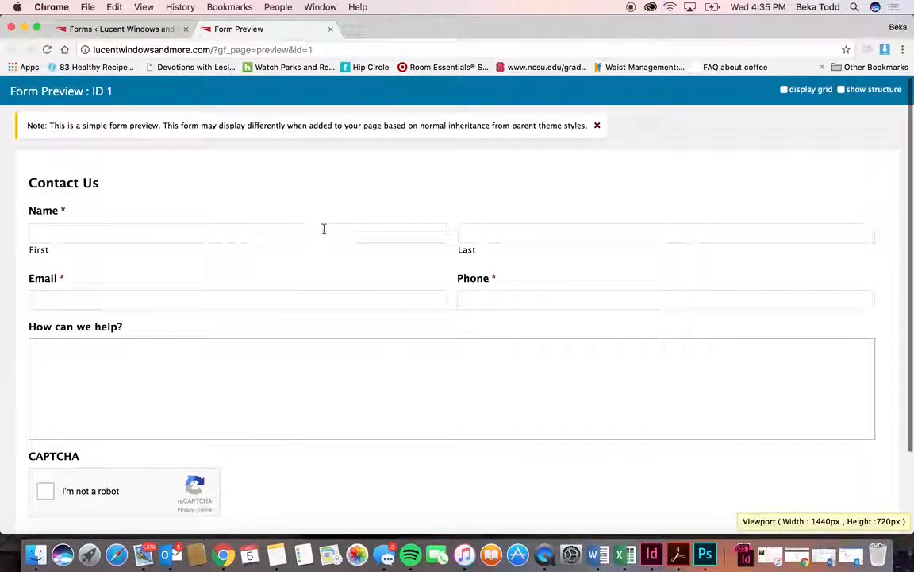
click(328, 29)
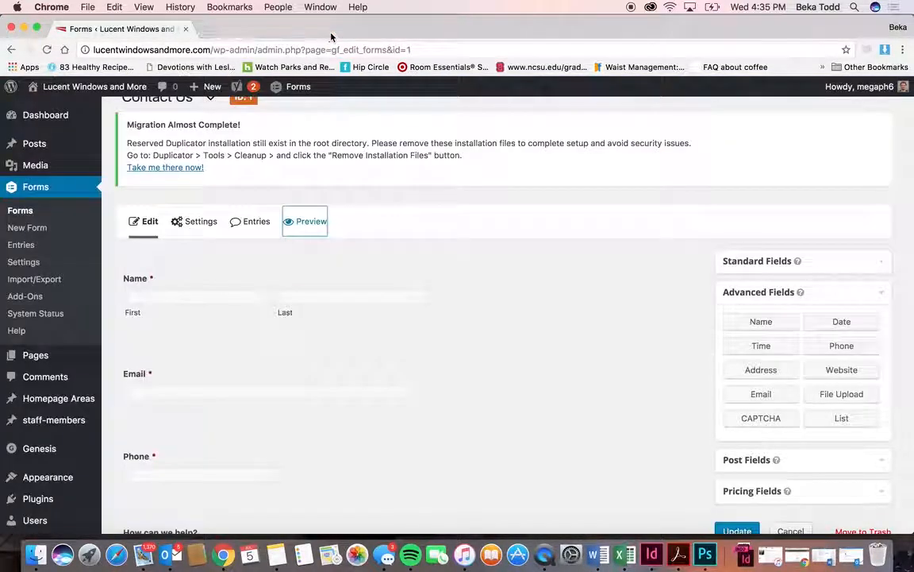
Leave the form editor without saving and look through the submitted entries of the Contact Us form.
click(247, 233)
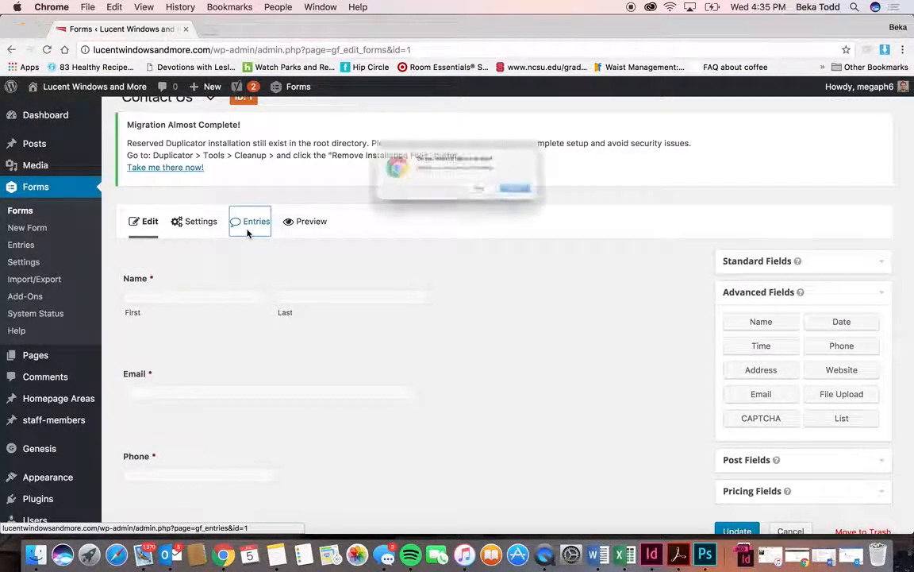
click(545, 199)
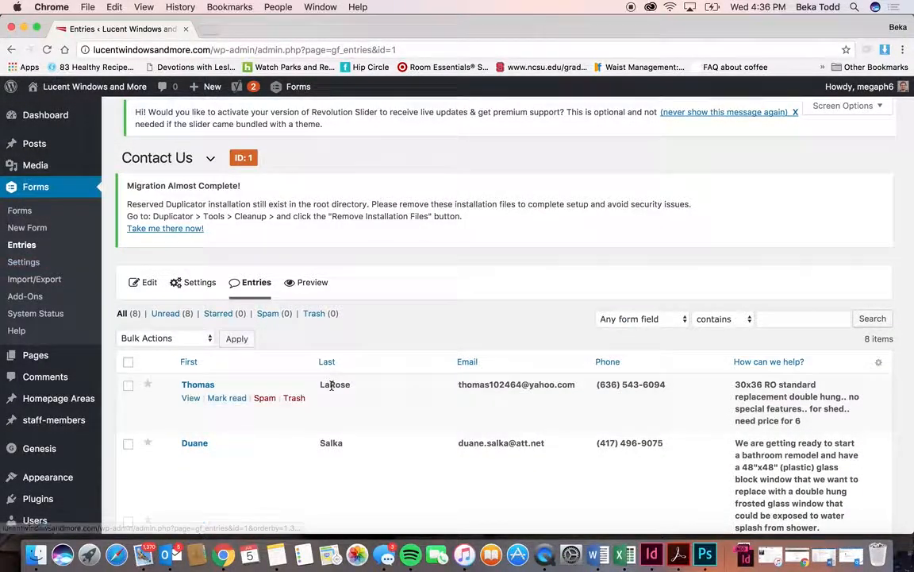
scroll(331, 384, down, 10)
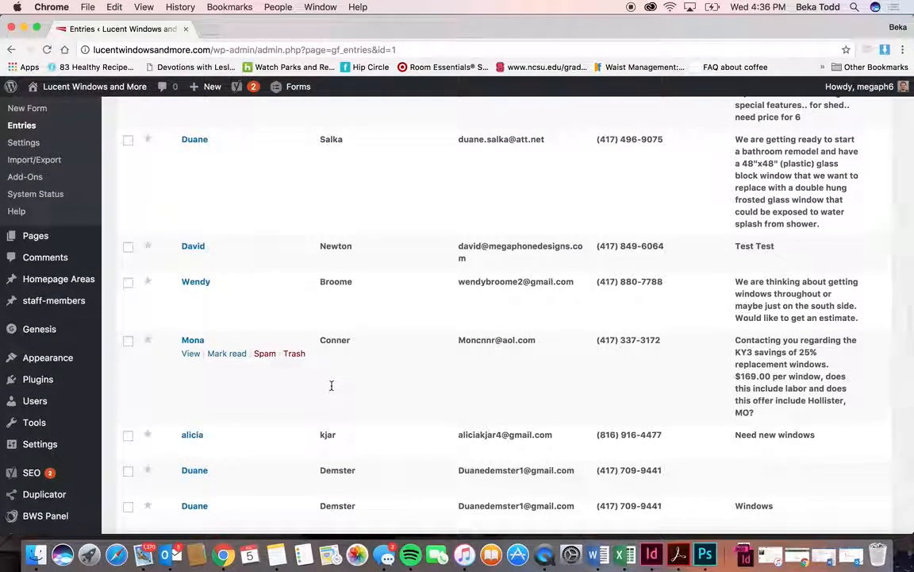
scroll(332, 385, up, 1)
scroll(332, 385, up, 5)
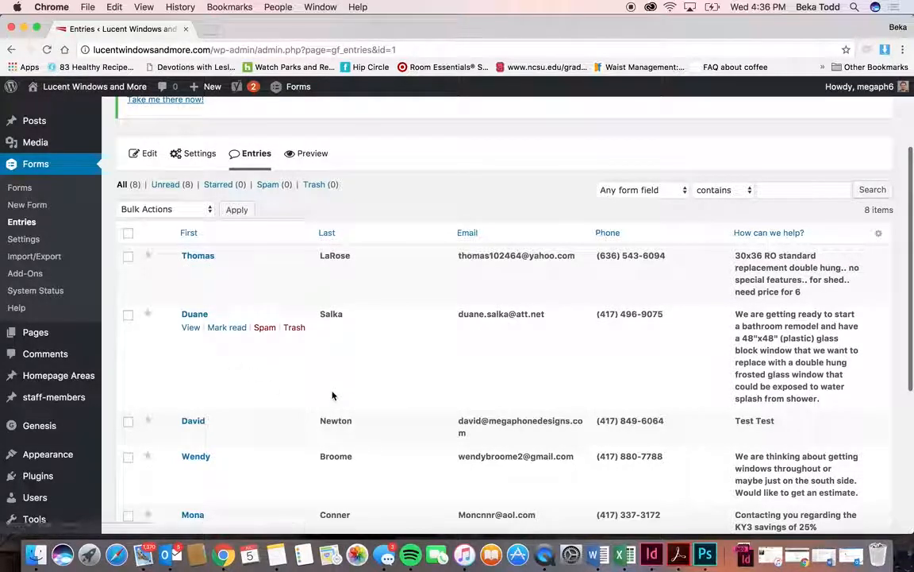
Reopen the Contact Us entries from the list of forms and go to the form's Notifications settings.
click(20, 188)
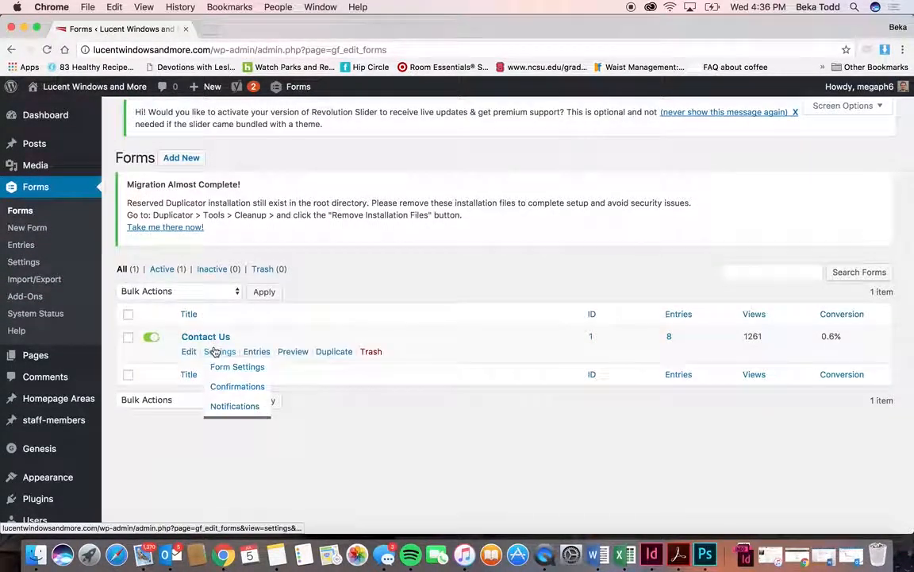
click(254, 352)
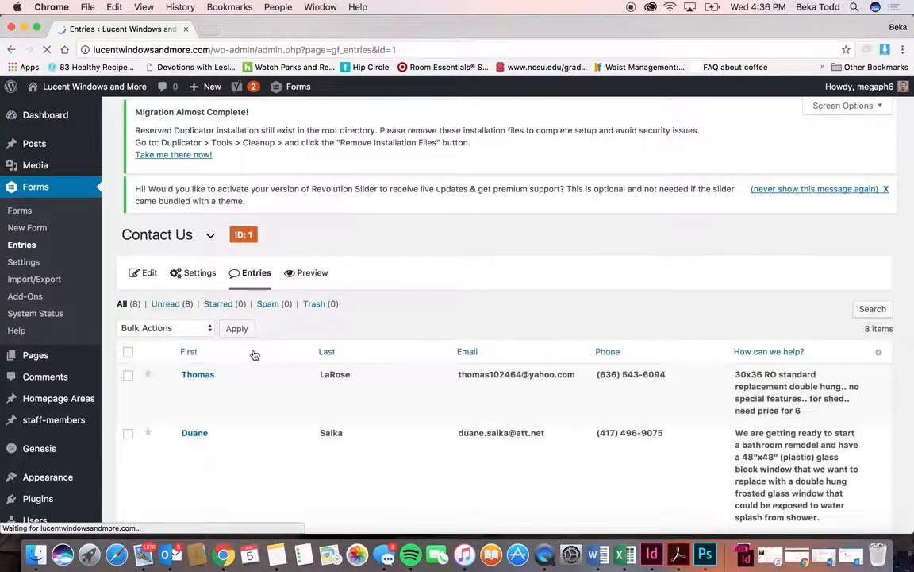
mouse_move(187, 289)
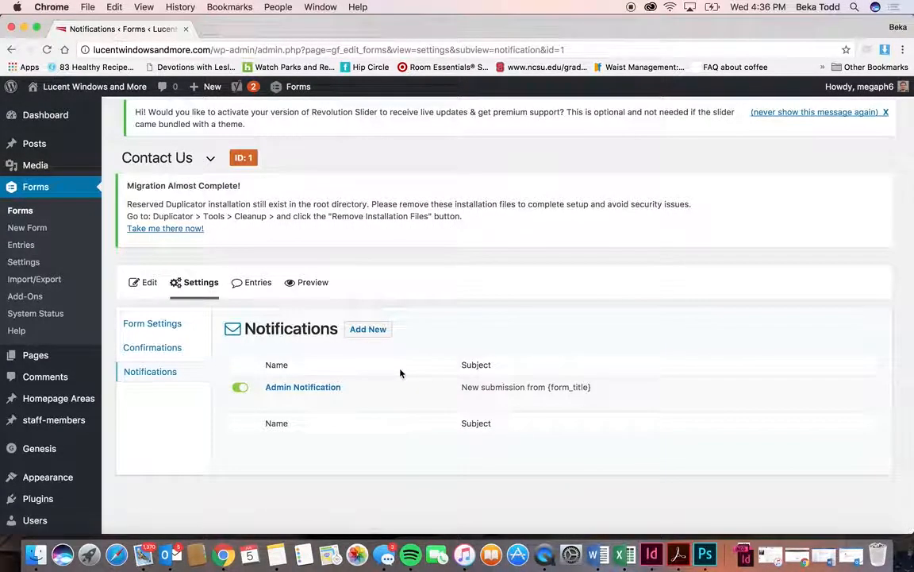
Duplicate the Admin Notification and open the copy for editing.
mouse_move(336, 402)
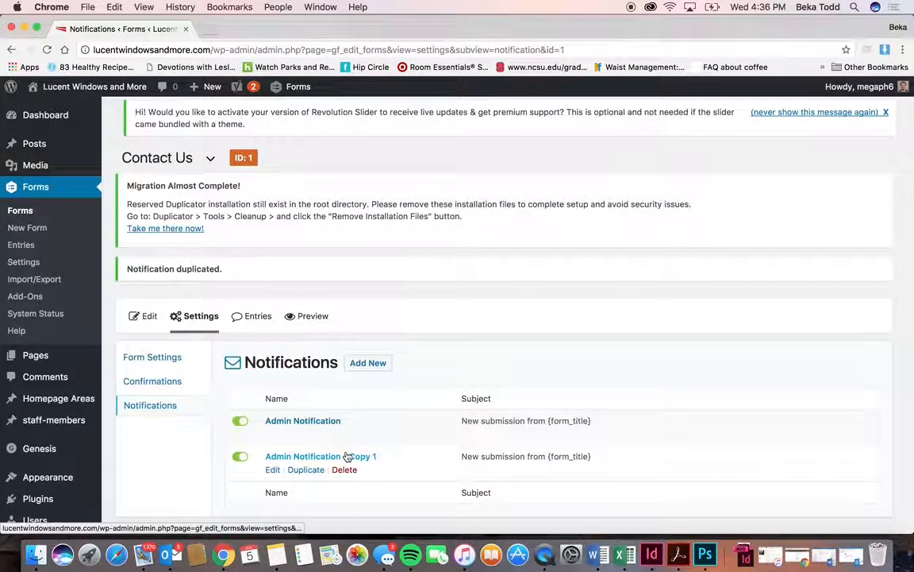
click(347, 456)
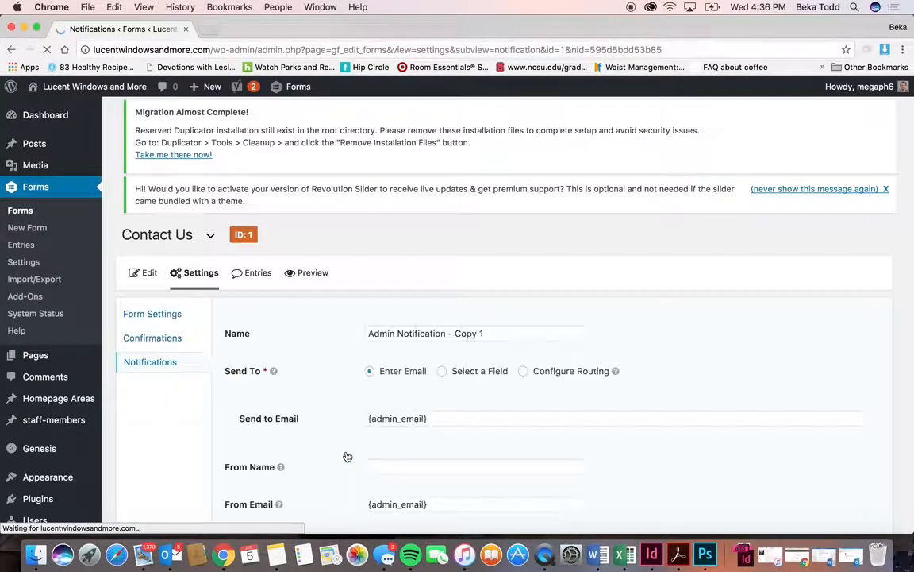
Review the copied notification's name and Send to Email settings, save it, and return to the notifications list.
triple_click(391, 344)
triple_click(425, 427)
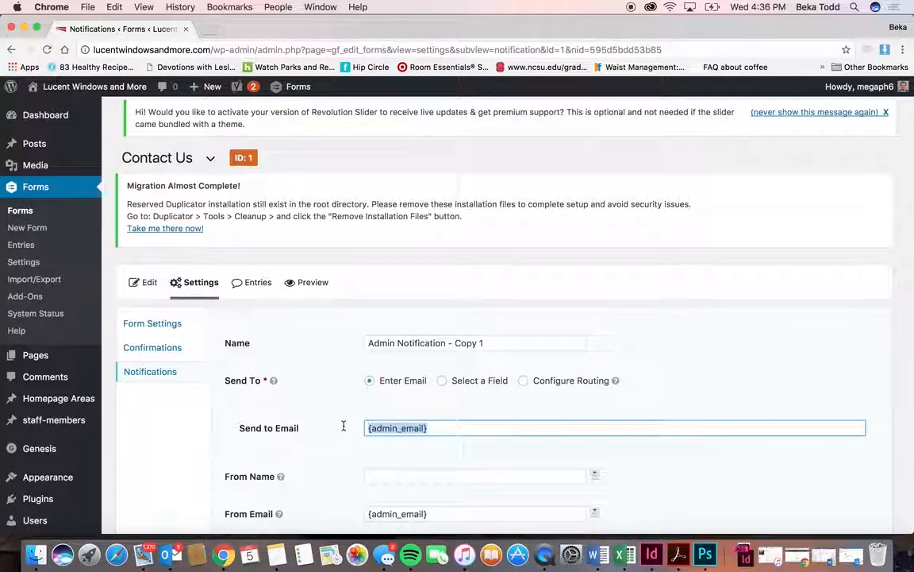
scroll(409, 437, down, 15)
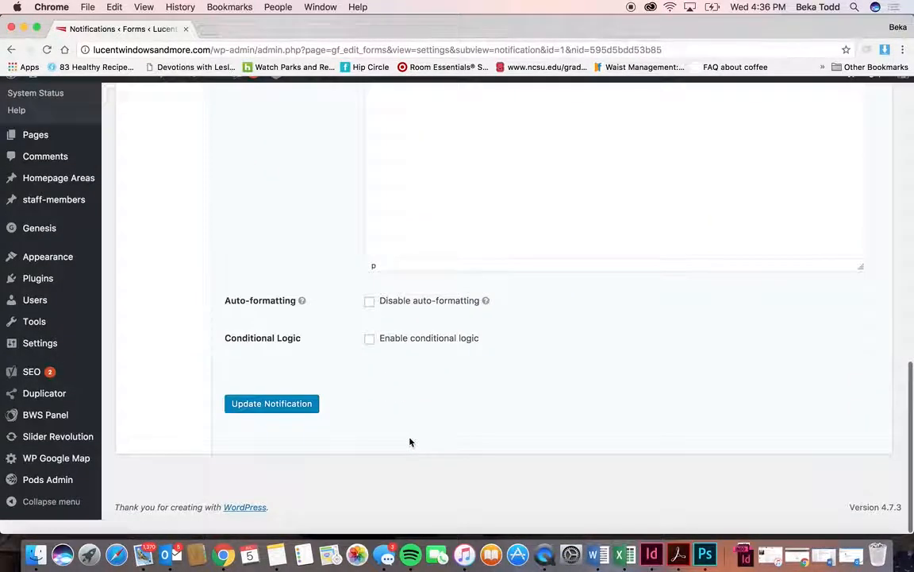
click(305, 427)
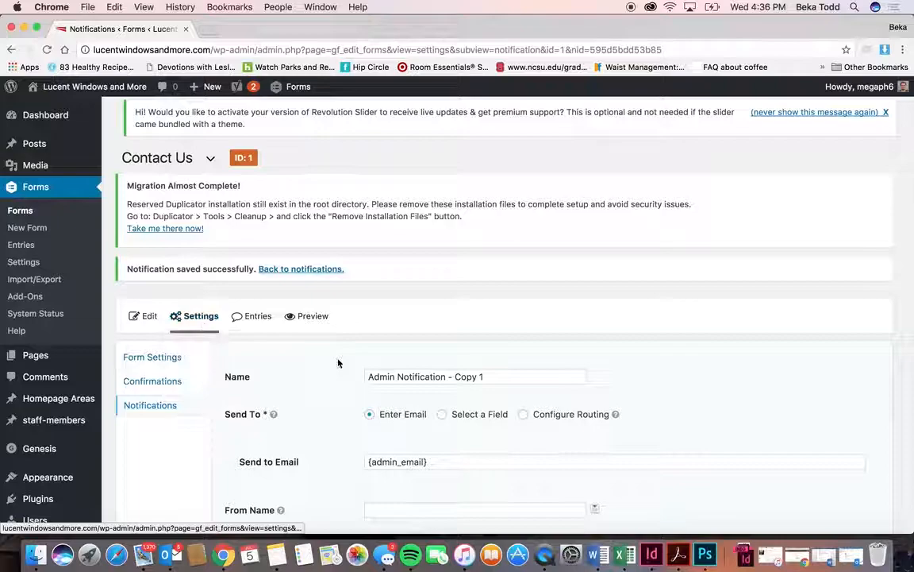
click(158, 409)
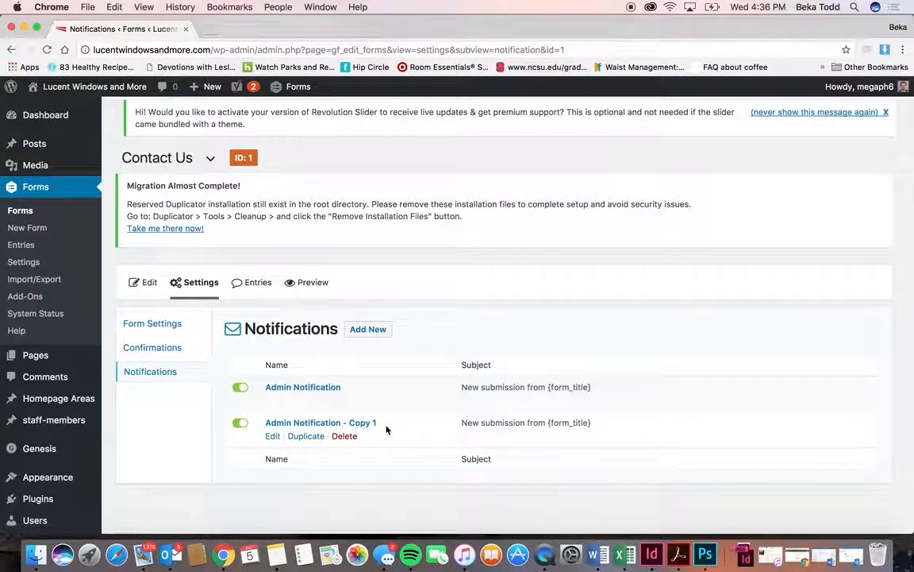
Look over the two admin notifications and open the site's list of pages.
scroll(79, 357, down, 3)
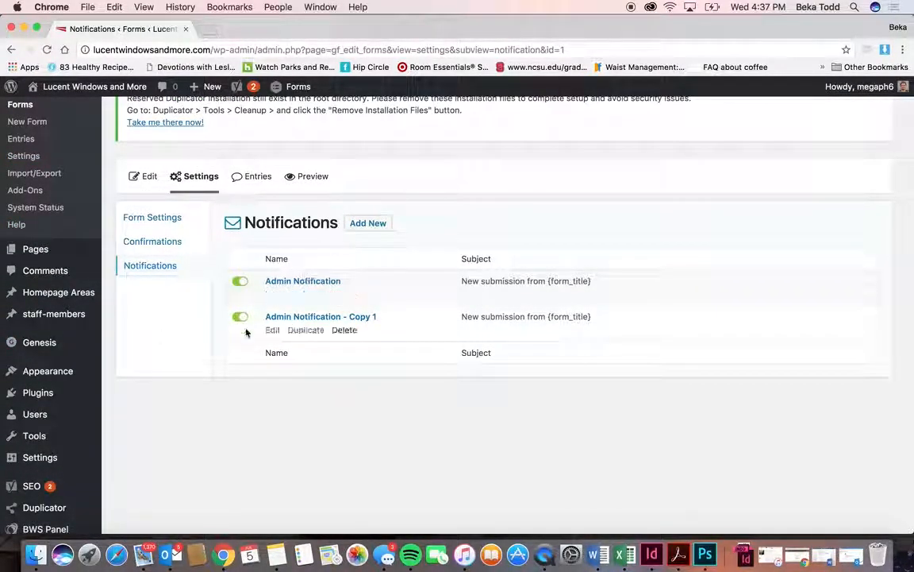
scroll(62, 259, up, 1)
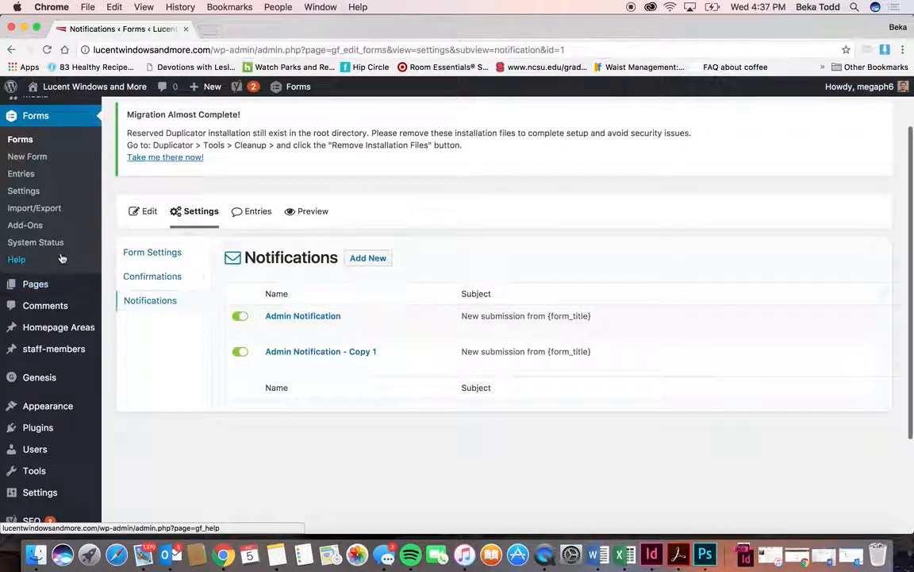
mouse_move(57, 285)
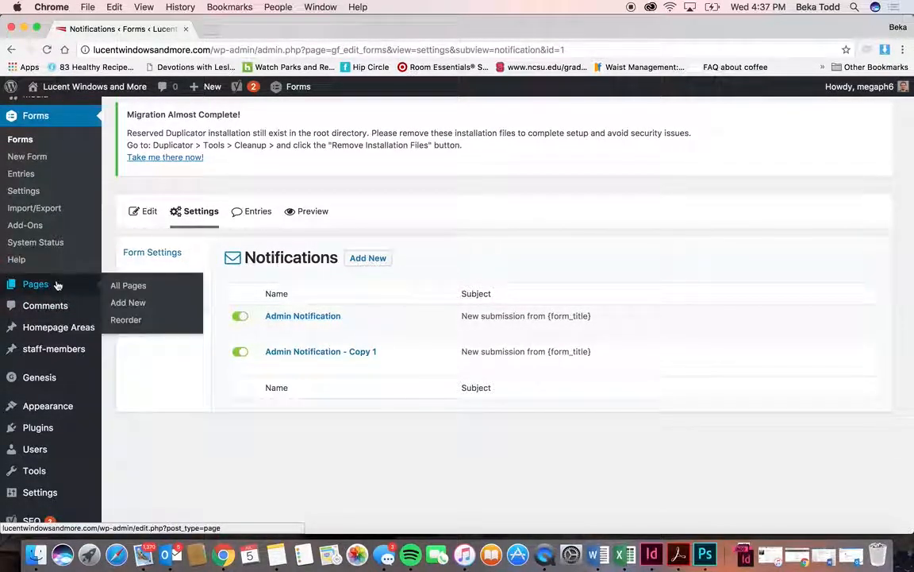
click(54, 286)
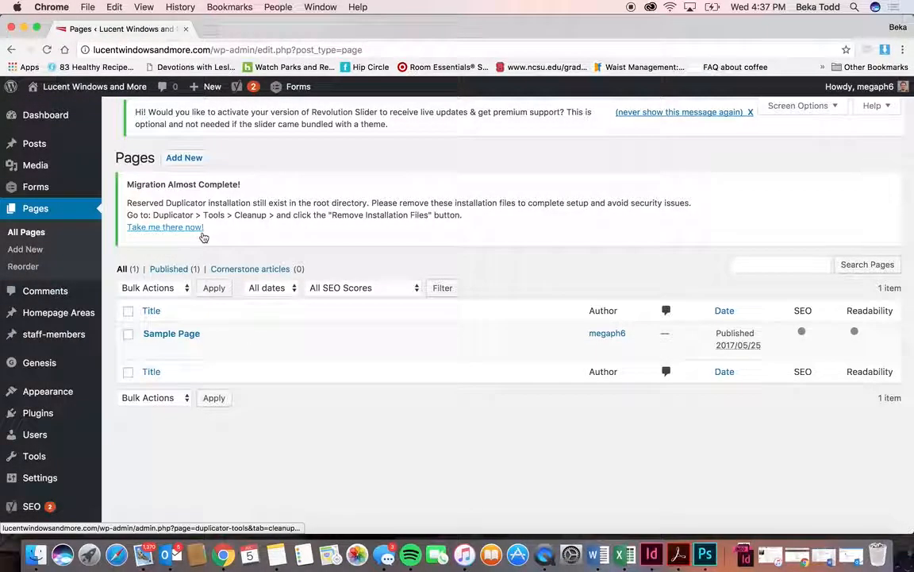
Open the Lucent Windows and More site in a new tab and look through its single-page layout.
right_click(81, 87)
click(97, 94)
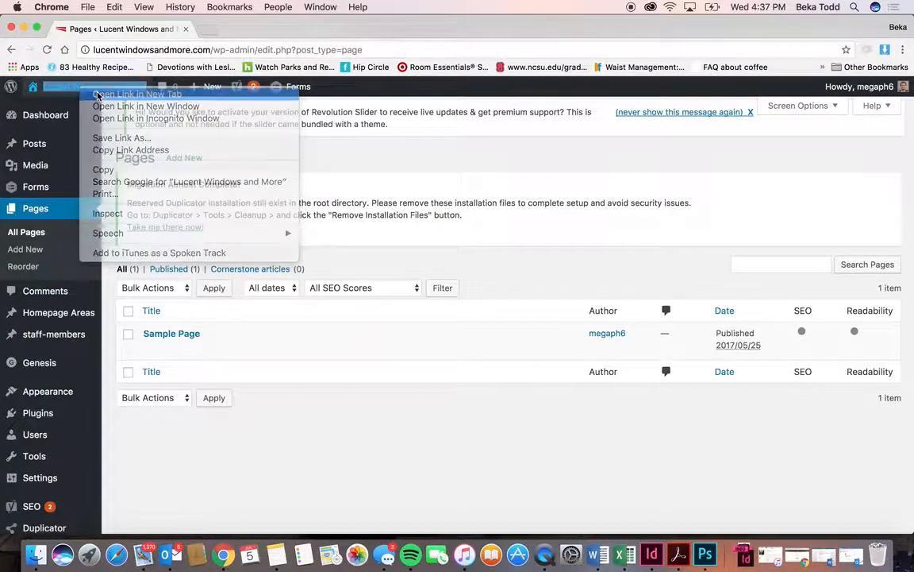
click(238, 31)
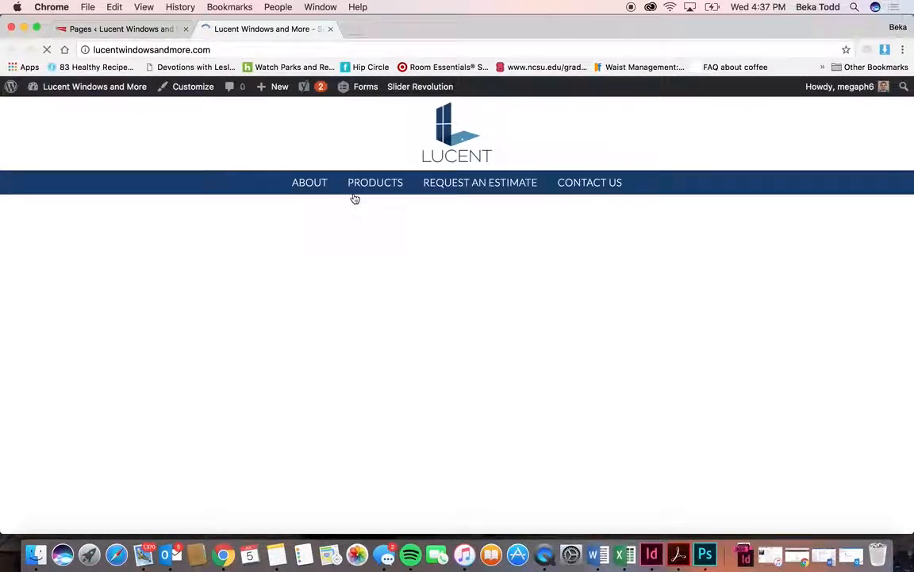
scroll(401, 343, down, 5)
scroll(400, 344, down, 15)
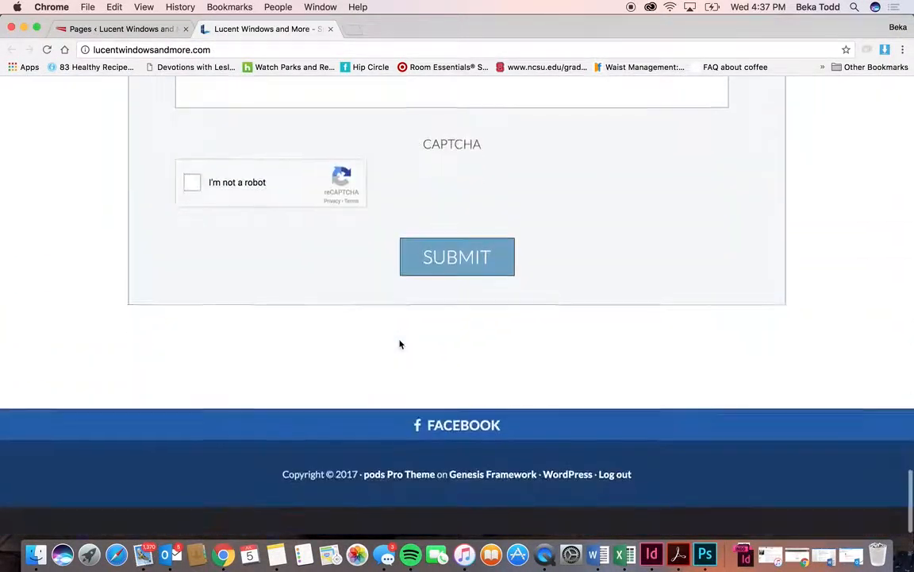
scroll(400, 344, up, 17)
Return to the admin tab and open the list of Homepage Areas.
click(119, 29)
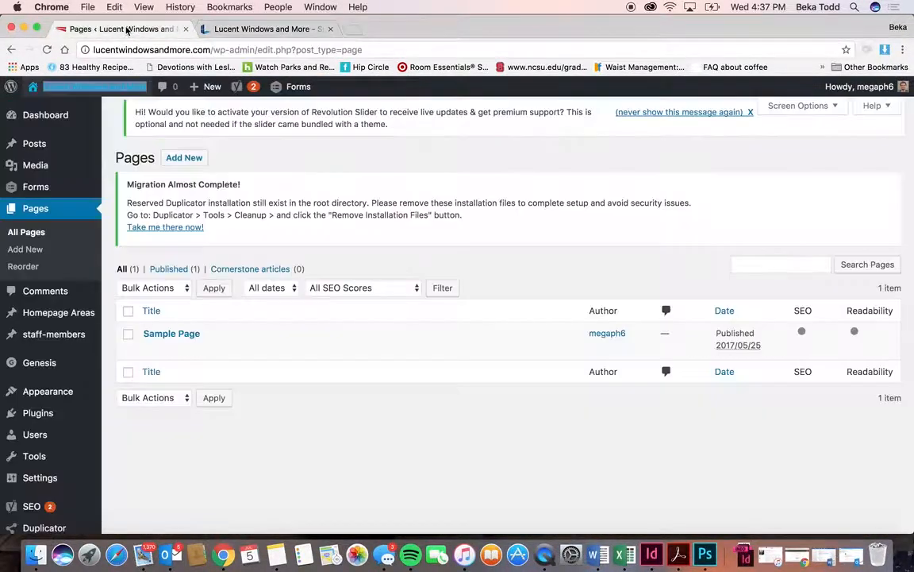
mouse_move(58, 309)
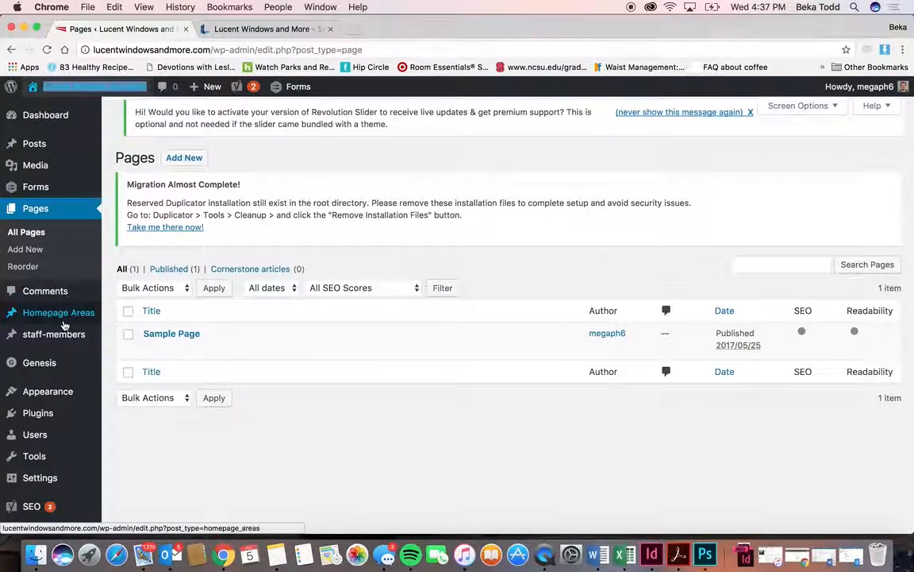
click(63, 323)
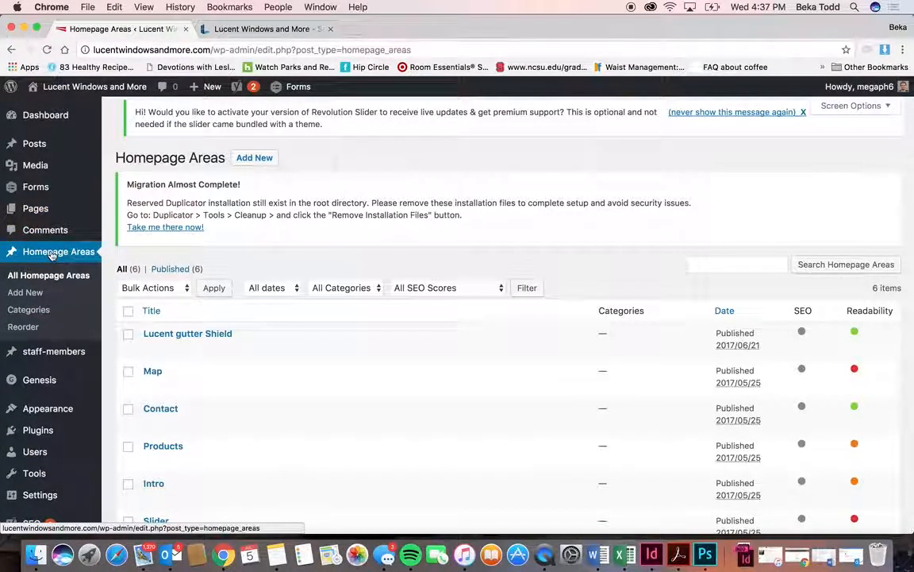
Switch to the live site tab and view the slider area of the home page.
click(238, 27)
scroll(315, 292, up, 10)
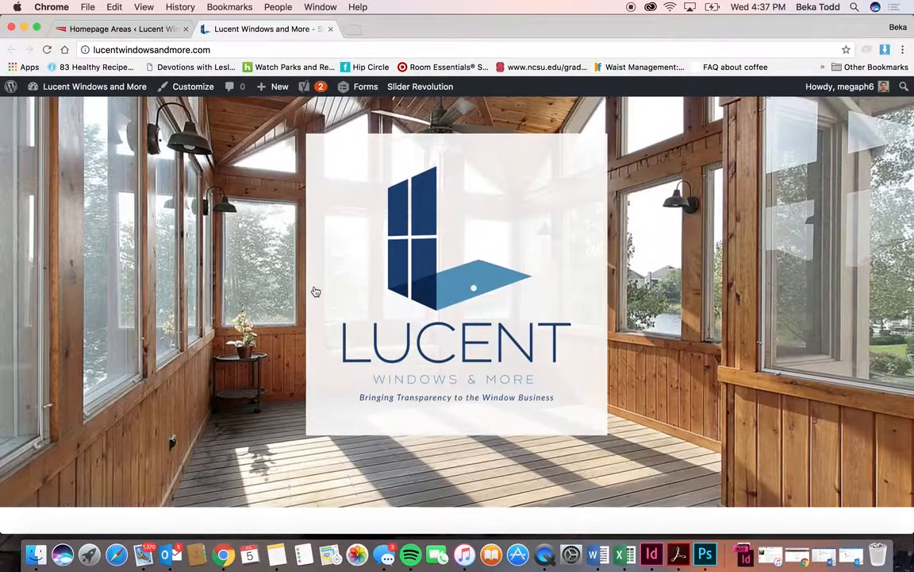
Return to the admin tab and look over the list of Homepage Areas alongside the live site.
click(139, 29)
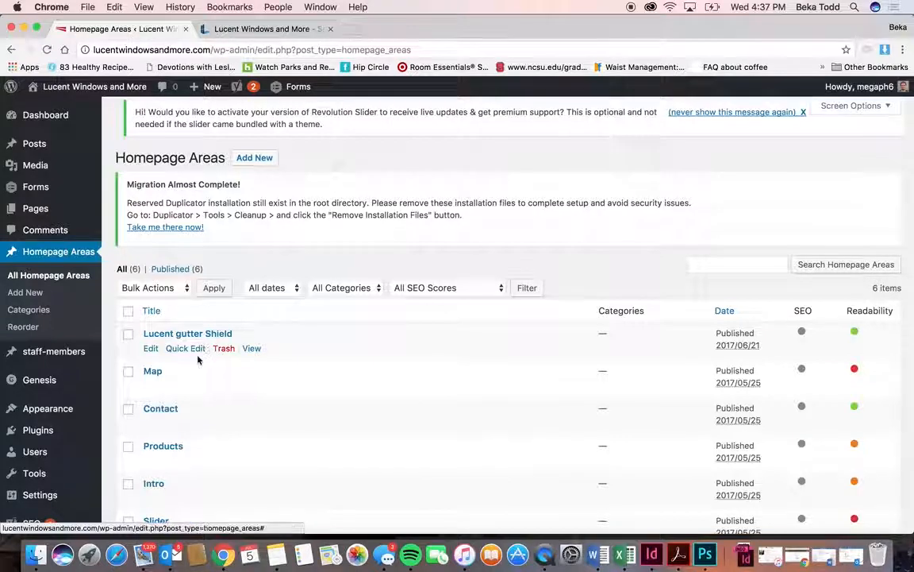
scroll(198, 359, down, 3)
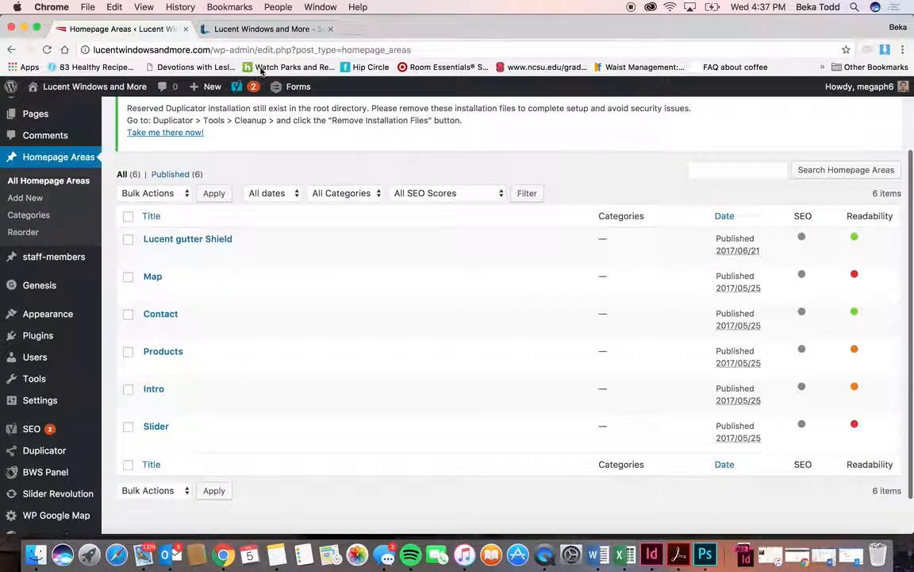
click(265, 29)
click(123, 29)
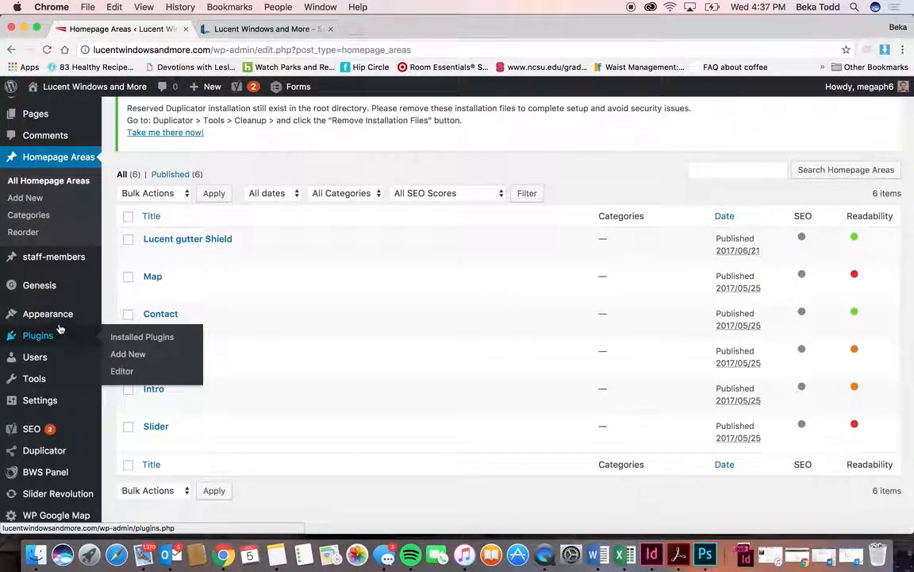
Open the reordering page for Homepage Areas, try moving the Contact area, and return to the full list.
click(24, 233)
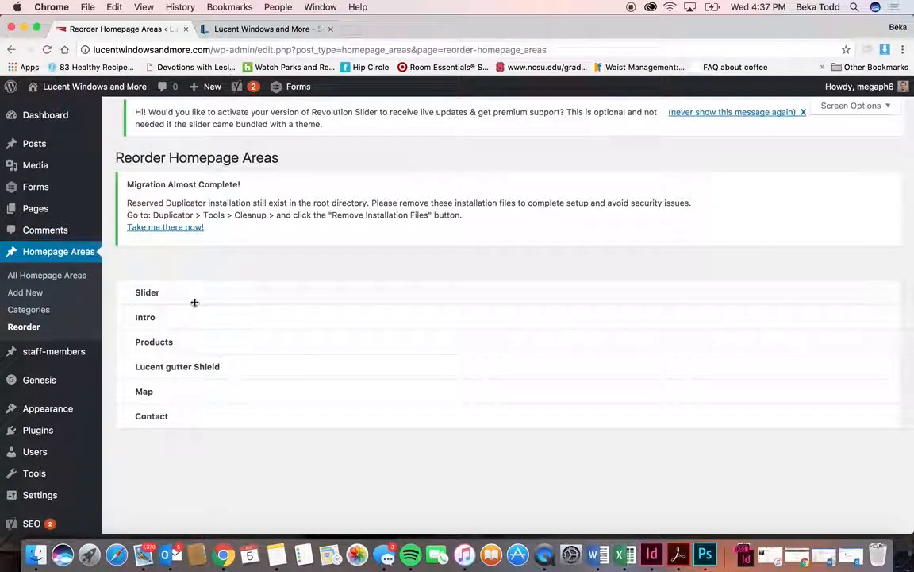
drag(221, 416, 216, 445)
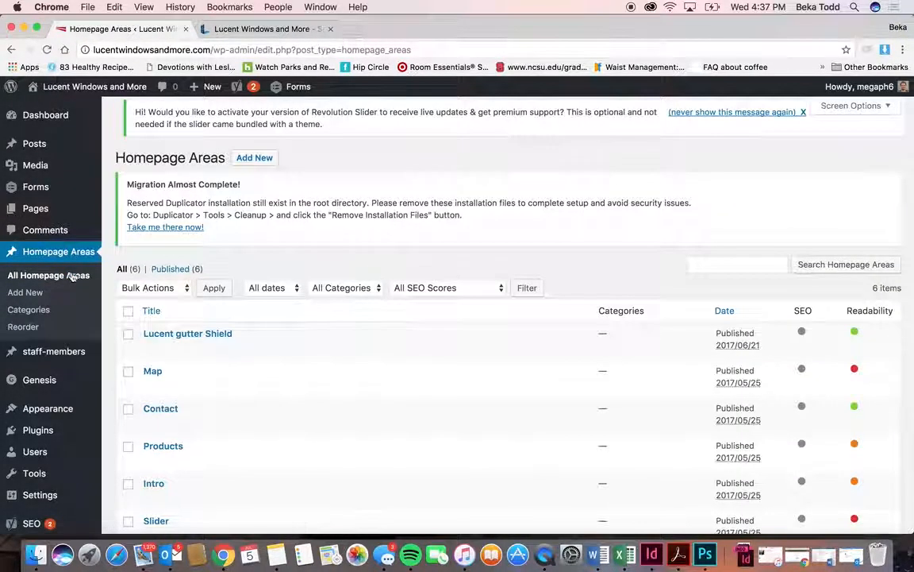
Check the live home page's slider area and open the Intro homepage area for editing.
click(249, 28)
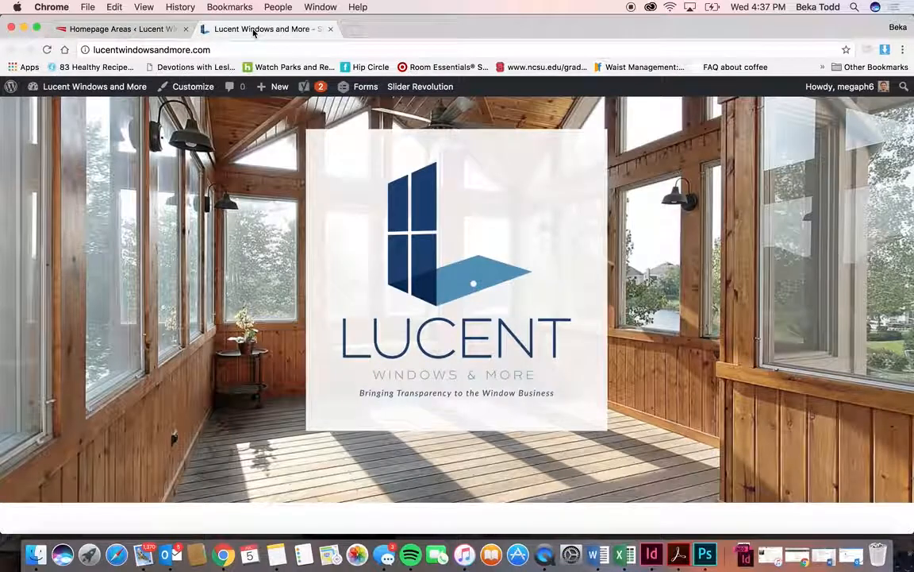
click(115, 29)
scroll(192, 433, down, 3)
click(163, 429)
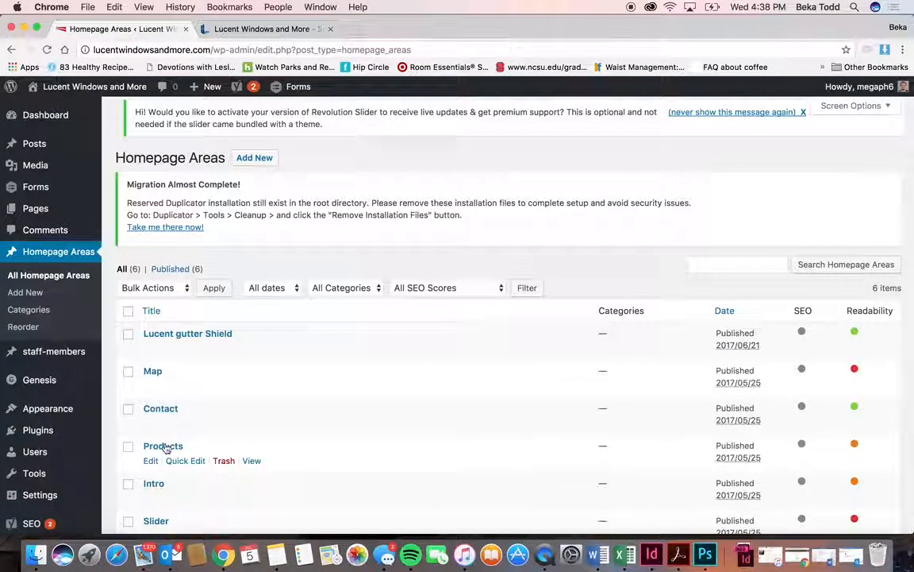
click(158, 486)
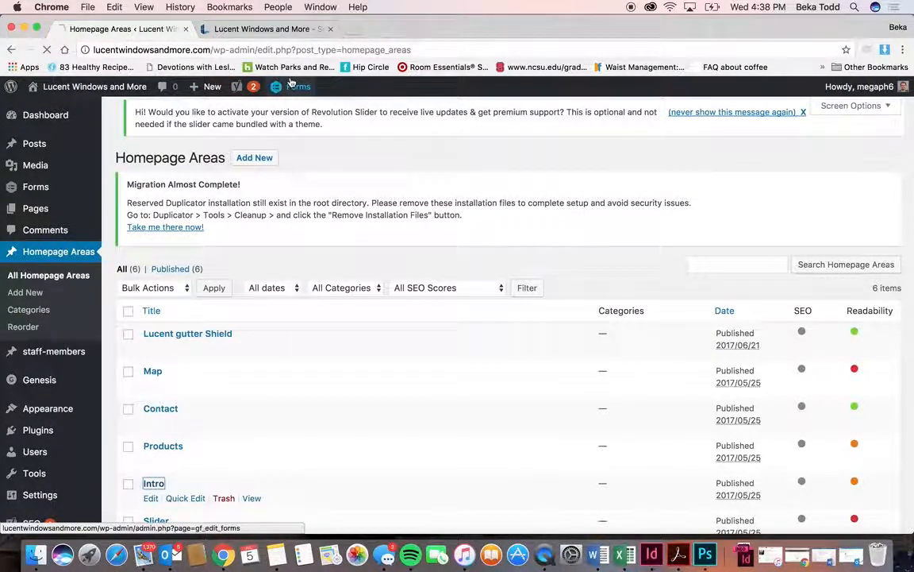
Compare the Our Mission section on the live site with the Intro area's text in the editor.
click(266, 29)
scroll(332, 337, down, 5)
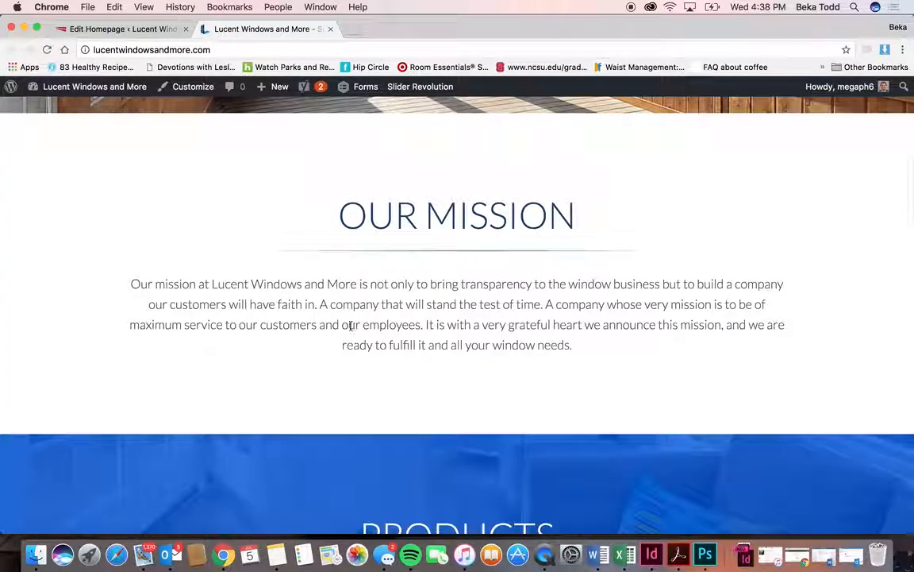
click(153, 29)
scroll(293, 304, down, 3)
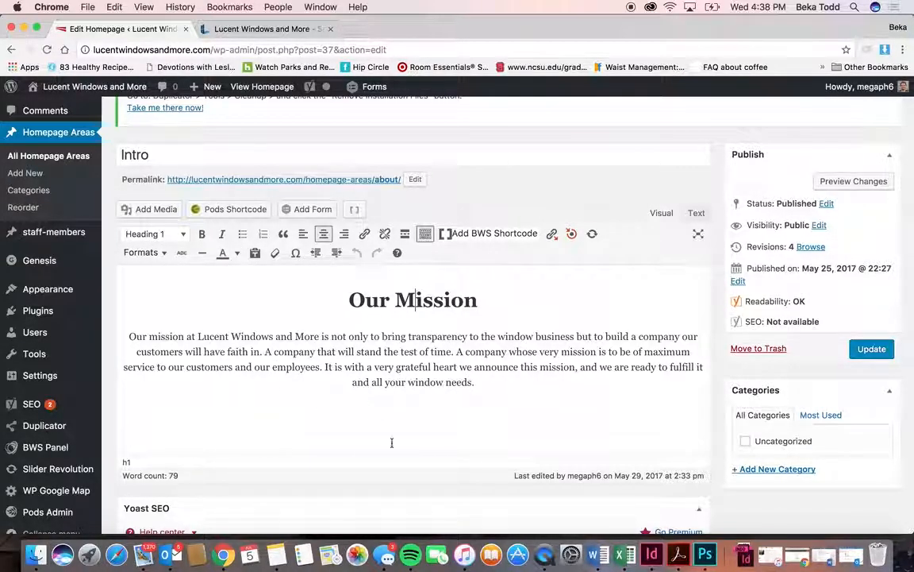
Examine the Intro area's extra fields for background image, color, transparency, padding and section size, and return to its text.
scroll(504, 401, down, 15)
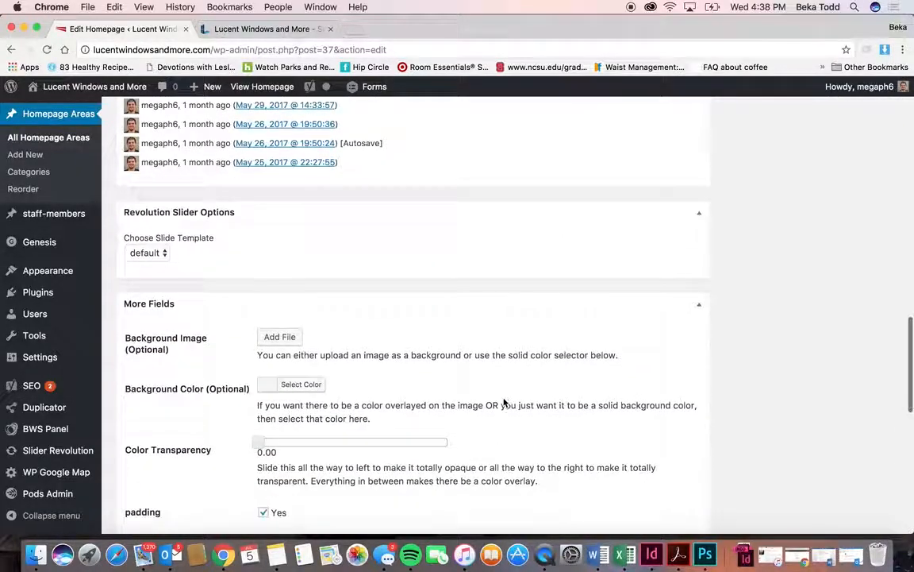
scroll(504, 402, down, 8)
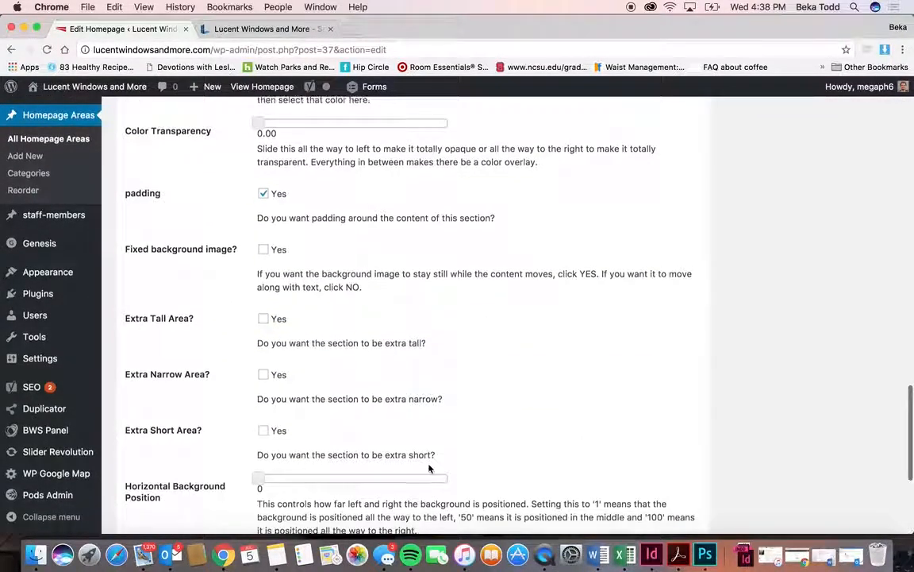
scroll(429, 468, down, 5)
scroll(428, 462, up, 15)
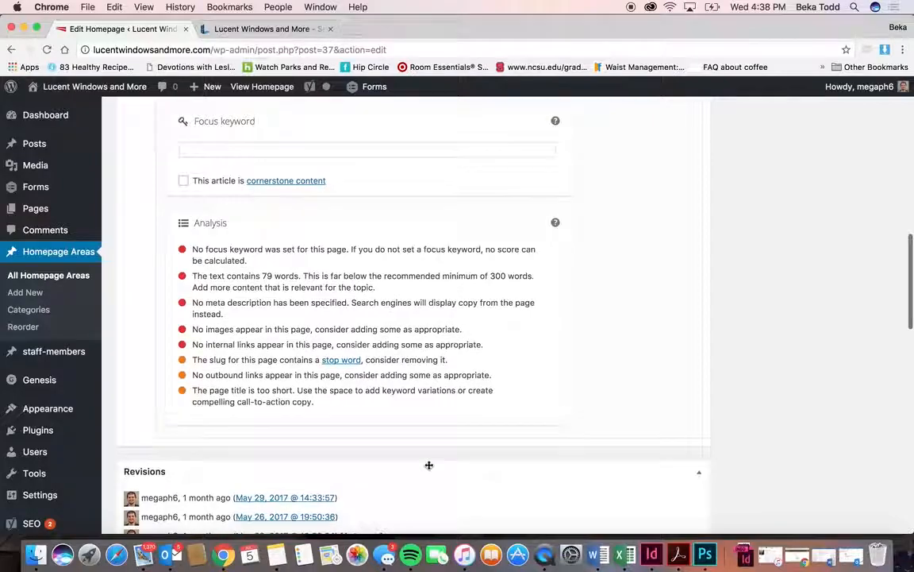
scroll(429, 465, up, 15)
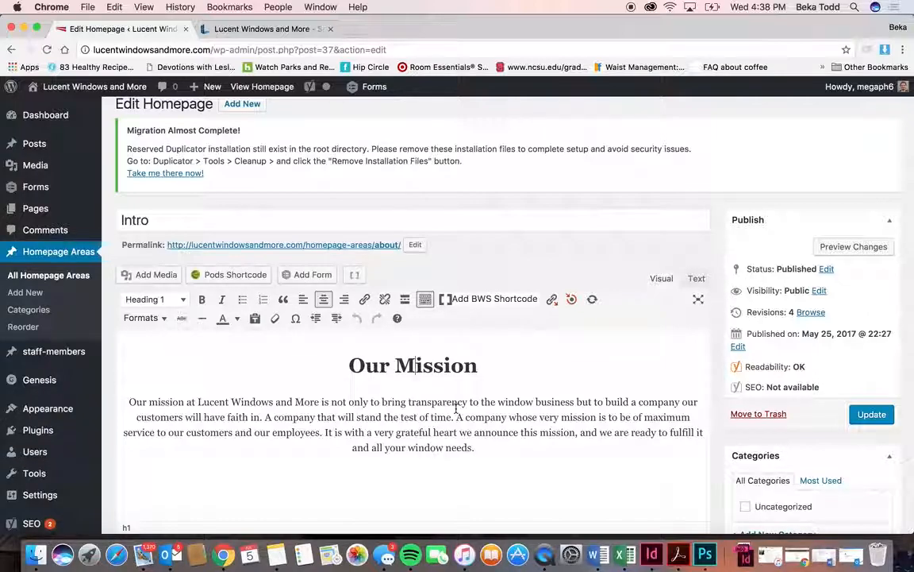
View the Our Mission section on the live site again and go over the Intro area's text and publishing options.
click(266, 29)
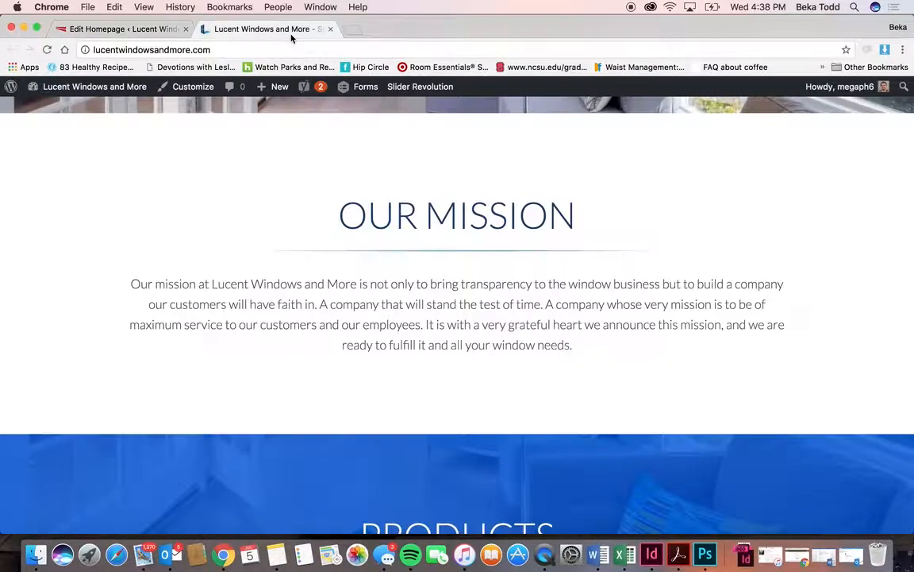
click(123, 30)
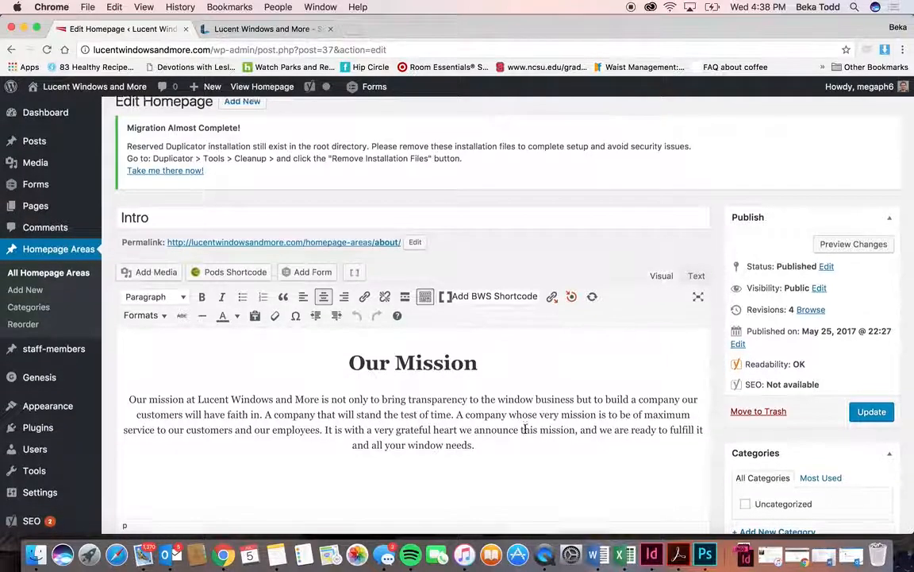
scroll(477, 397, down, 2)
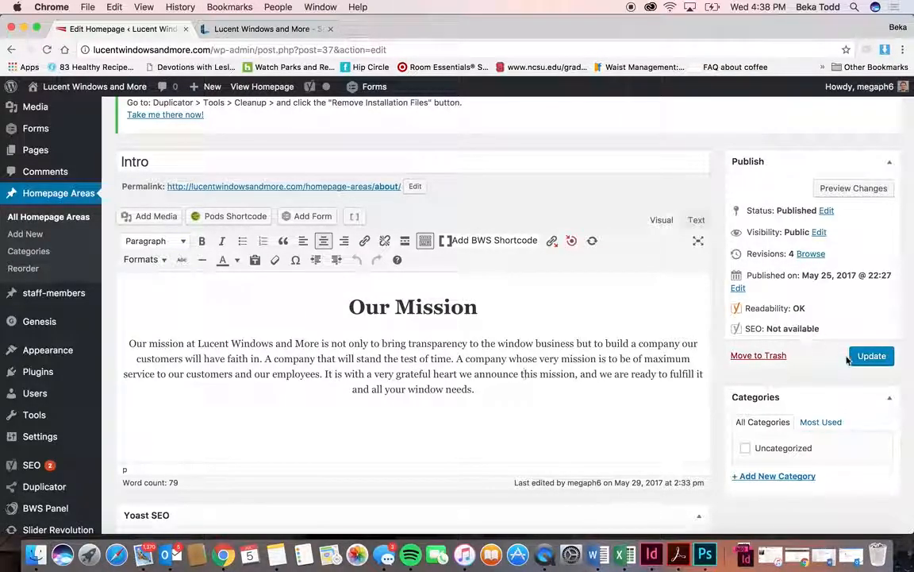
Open the Products homepage area from the list and compare its content with the Products section on the live site.
click(36, 216)
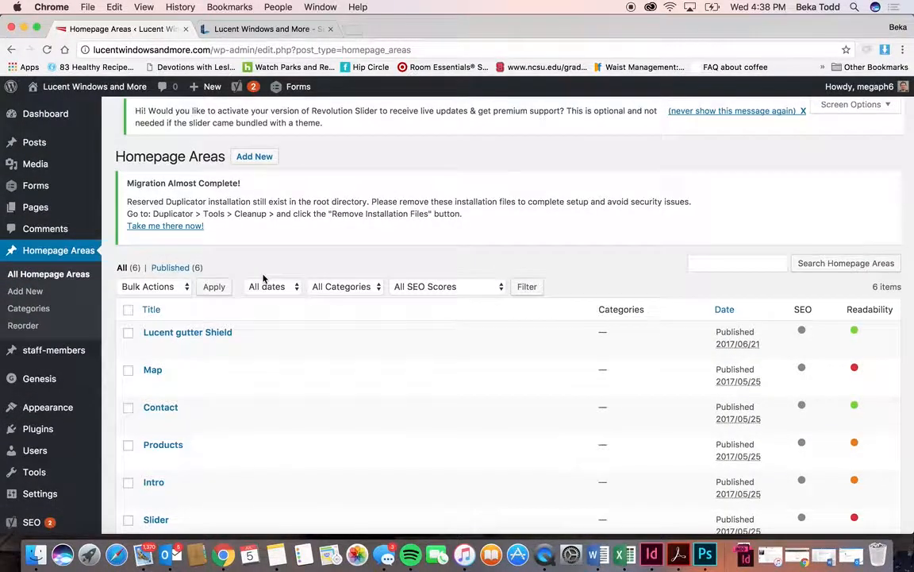
scroll(264, 280, down, 2)
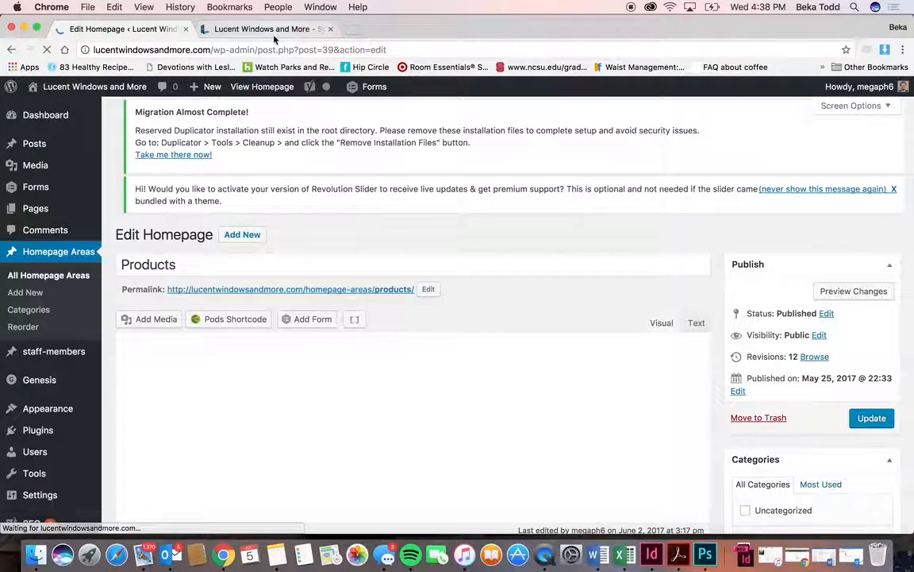
click(246, 29)
scroll(330, 360, down, 5)
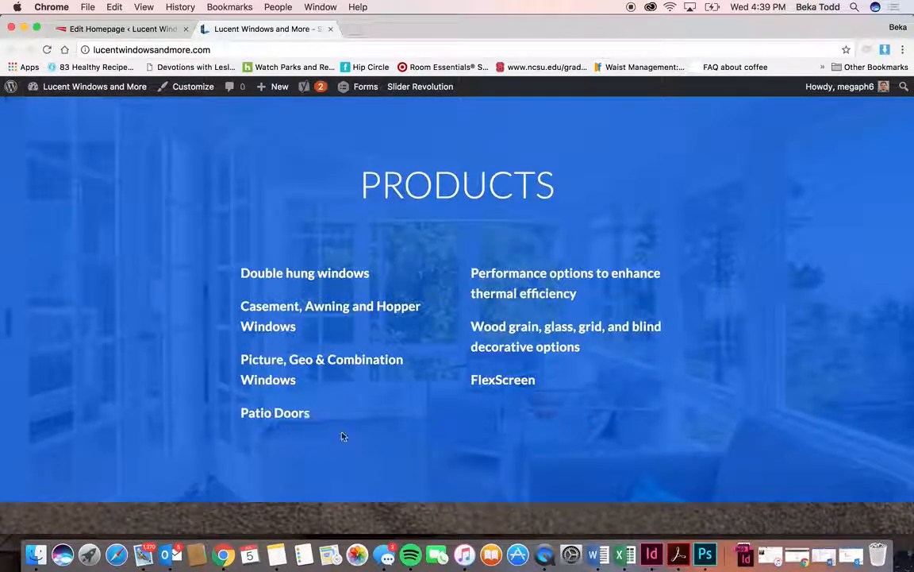
click(153, 30)
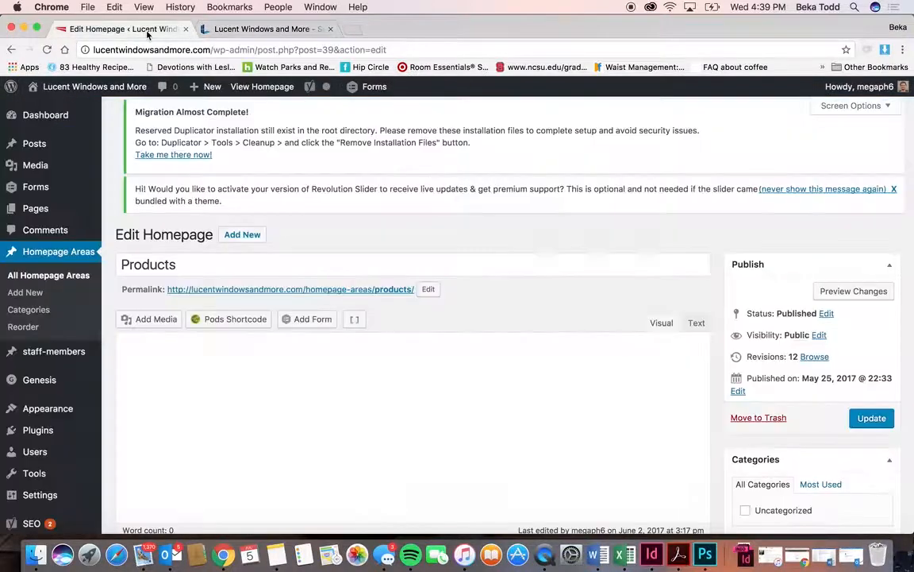
scroll(400, 331, down, 3)
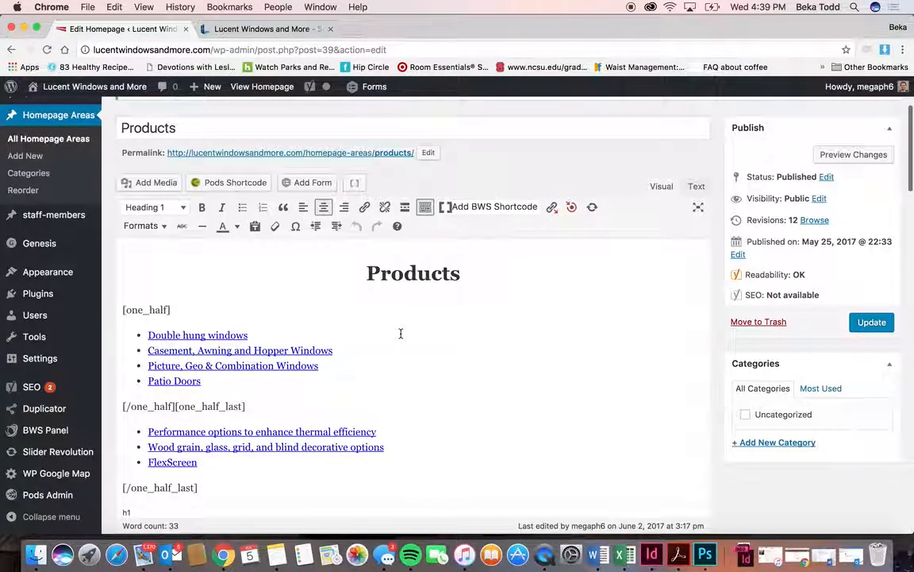
Inspect the link on the Double hung windows item and check the matching product links on the live site.
click(215, 334)
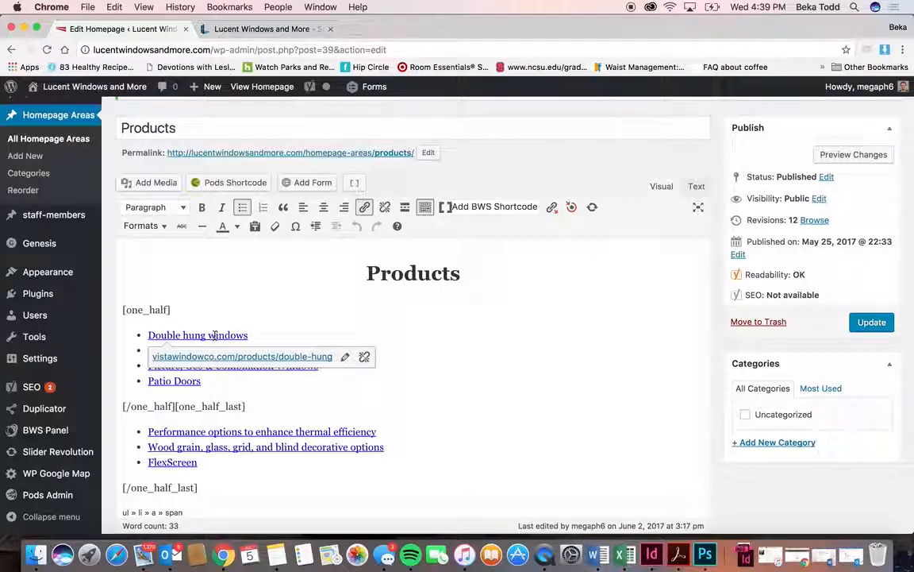
click(234, 29)
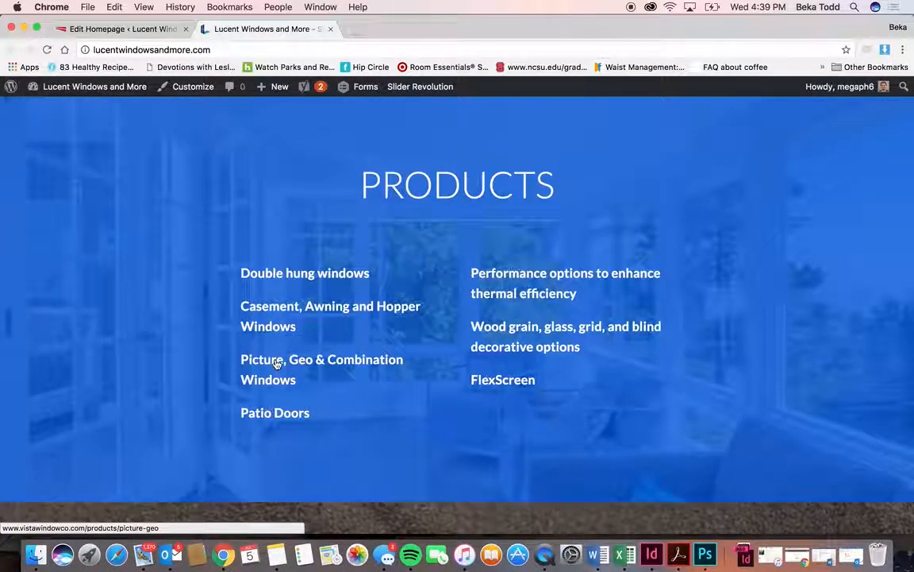
click(123, 30)
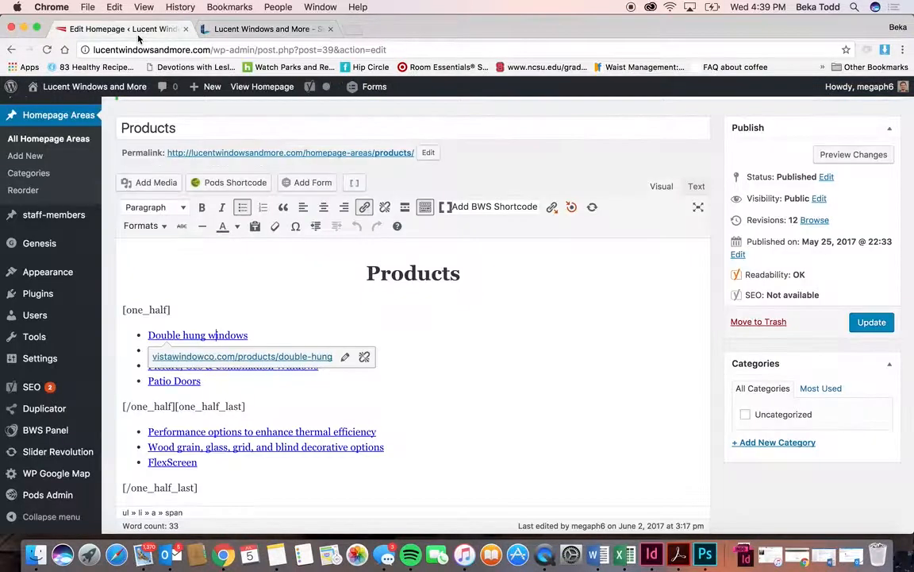
Examine the [one_half] and [/one_half][one_half_last] column shortcodes around the product lists in the Products area.
click(416, 281)
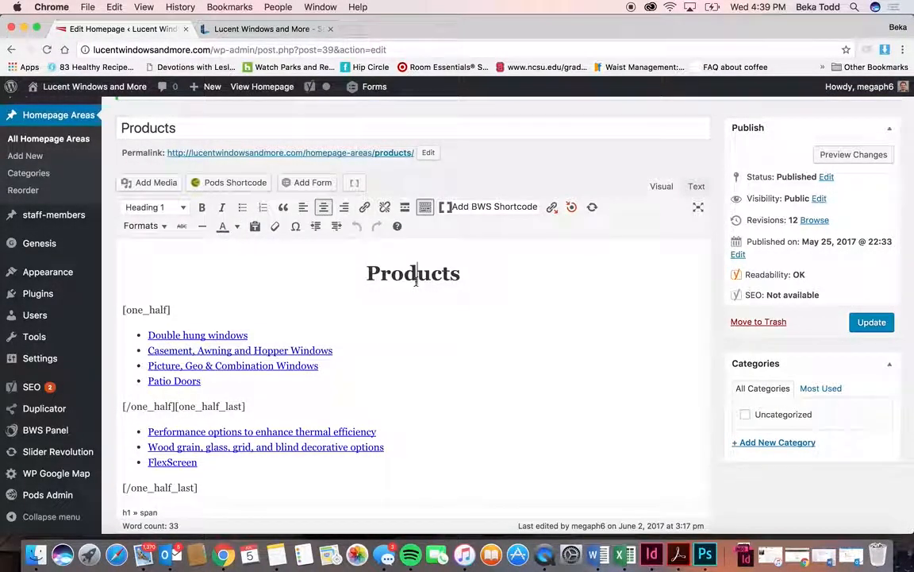
key(super+shift+Left)
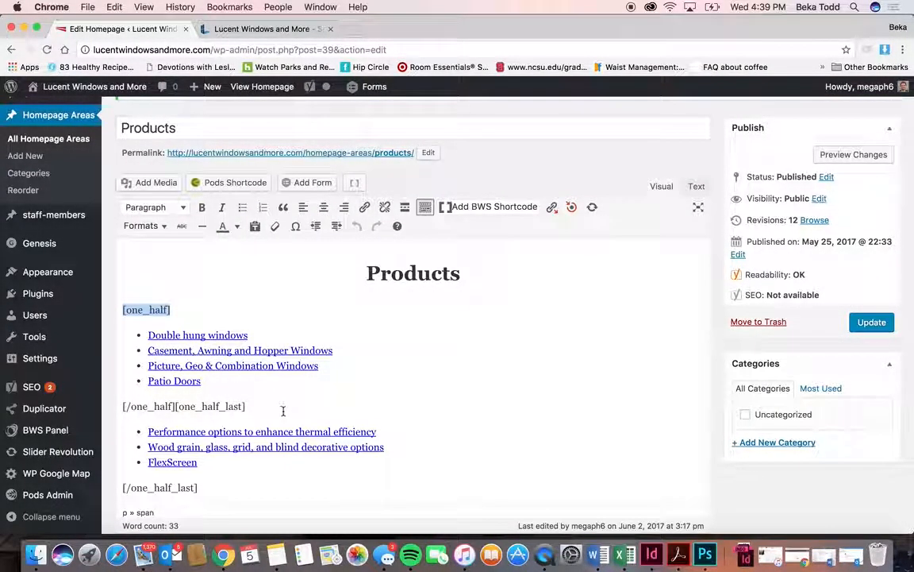
drag(282, 410, 139, 406)
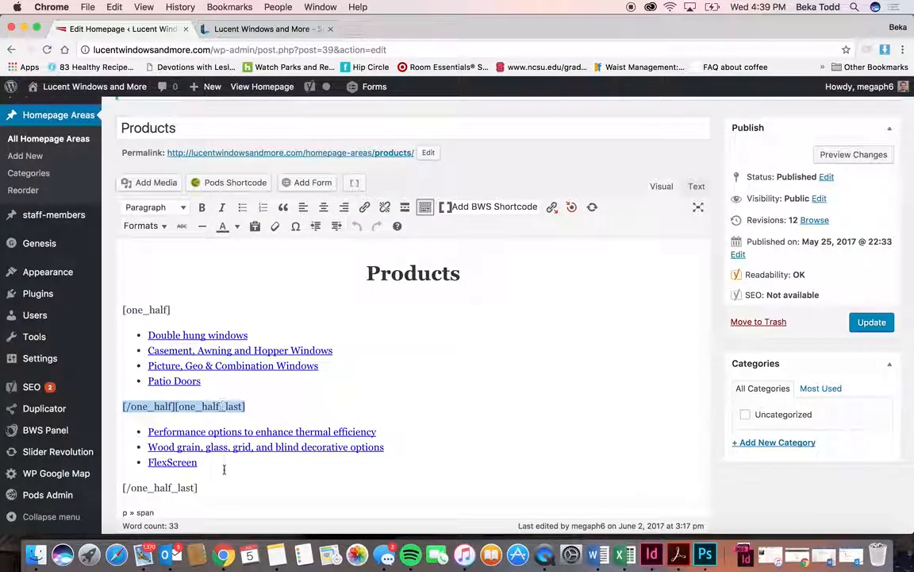
scroll(224, 470, down, 2)
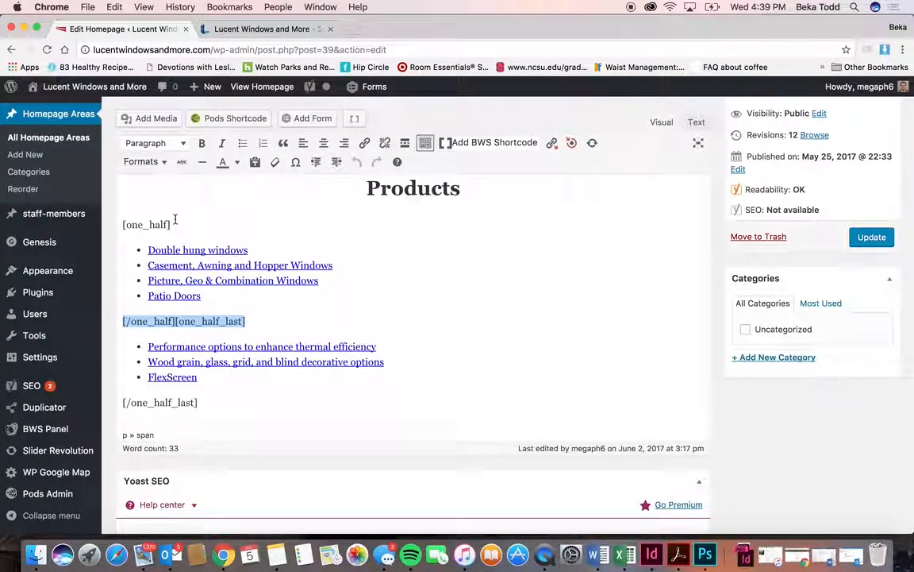
click(178, 223)
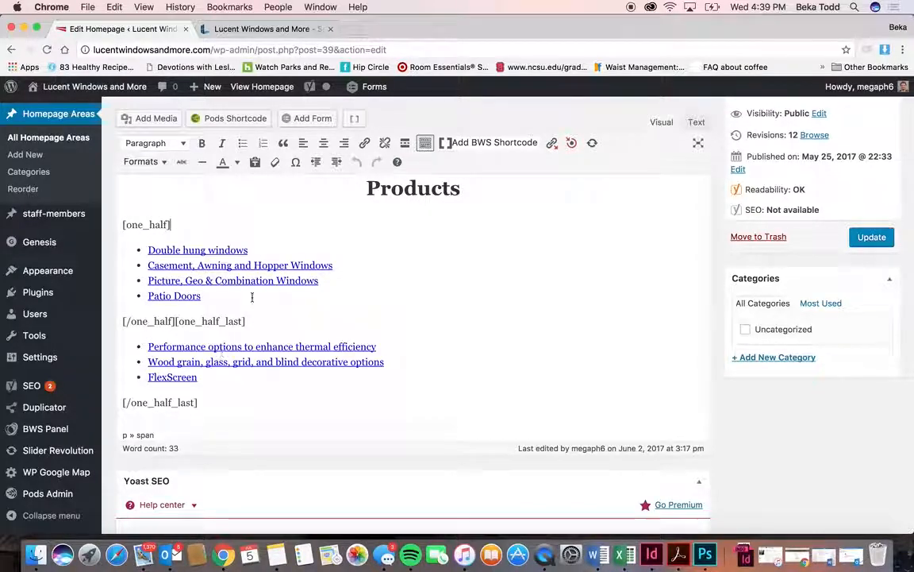
Open the URL of the Double hung windows link for editing and apply it.
click(229, 250)
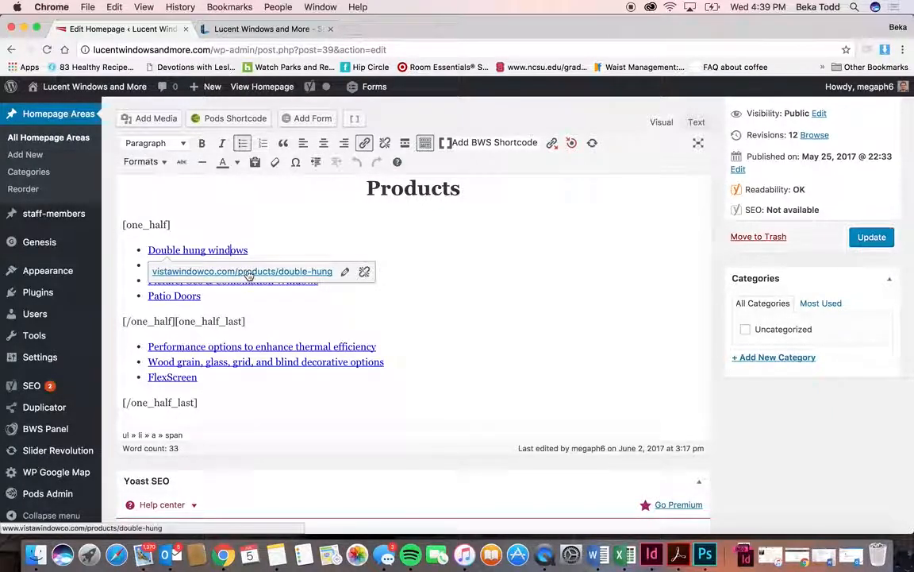
click(345, 271)
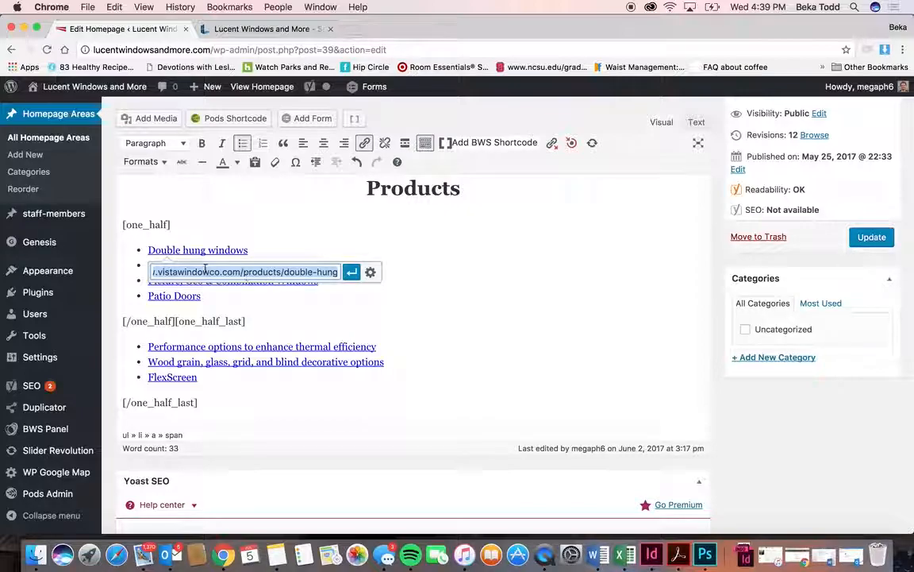
click(353, 273)
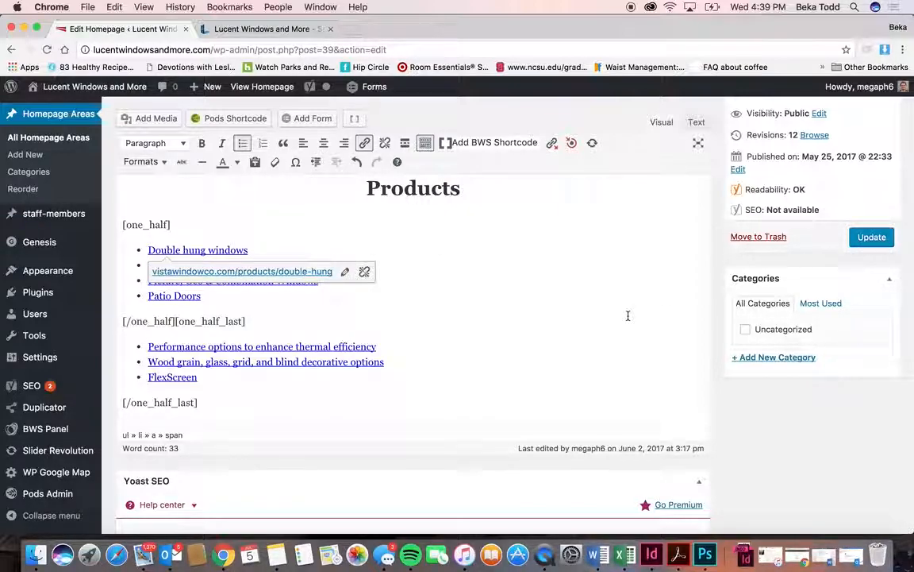
Open the file chooser for the Products area's background image and view the images available in the Media Library.
scroll(628, 316, down, 10)
scroll(628, 316, down, 8)
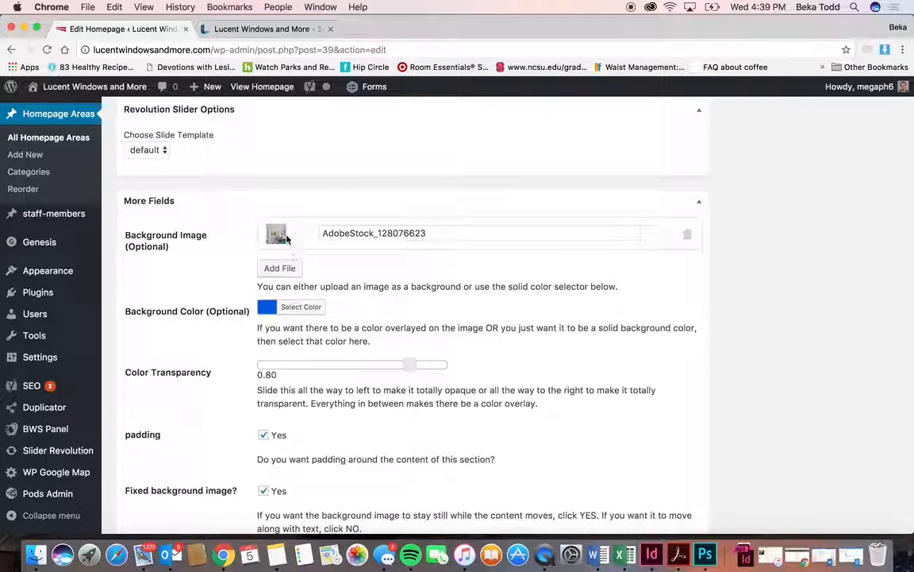
click(279, 268)
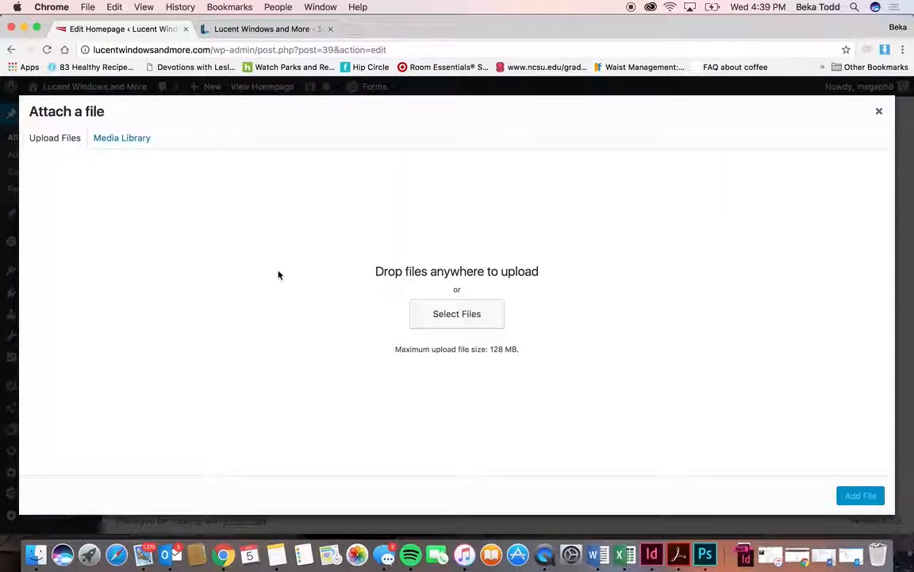
click(134, 138)
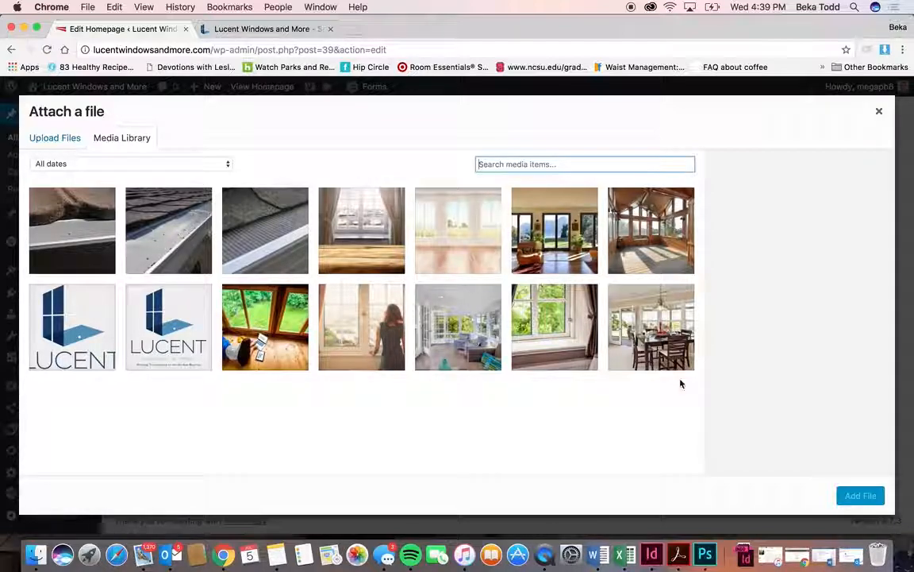
click(843, 493)
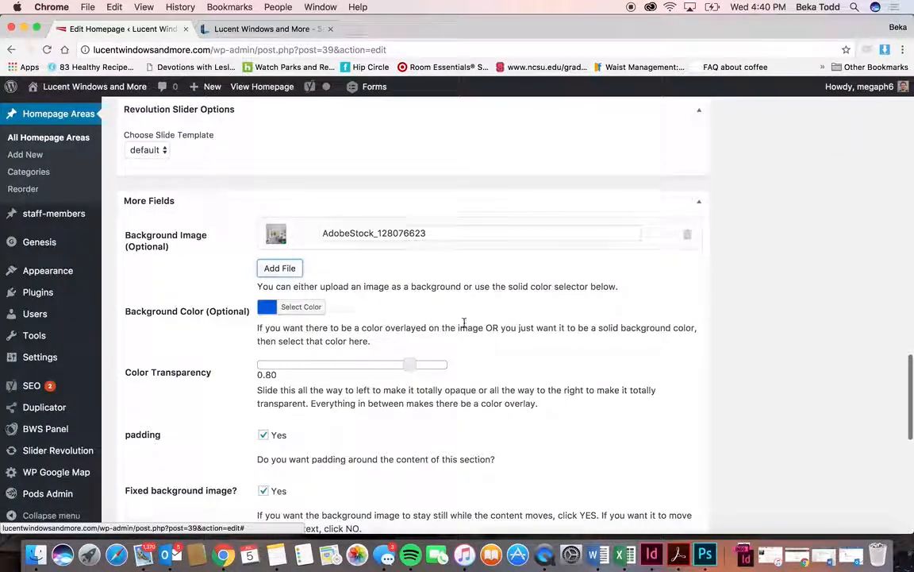
Open the Products area's background color picker, highlight its hex code, and compare the color overlay settings with the live Products section.
click(272, 309)
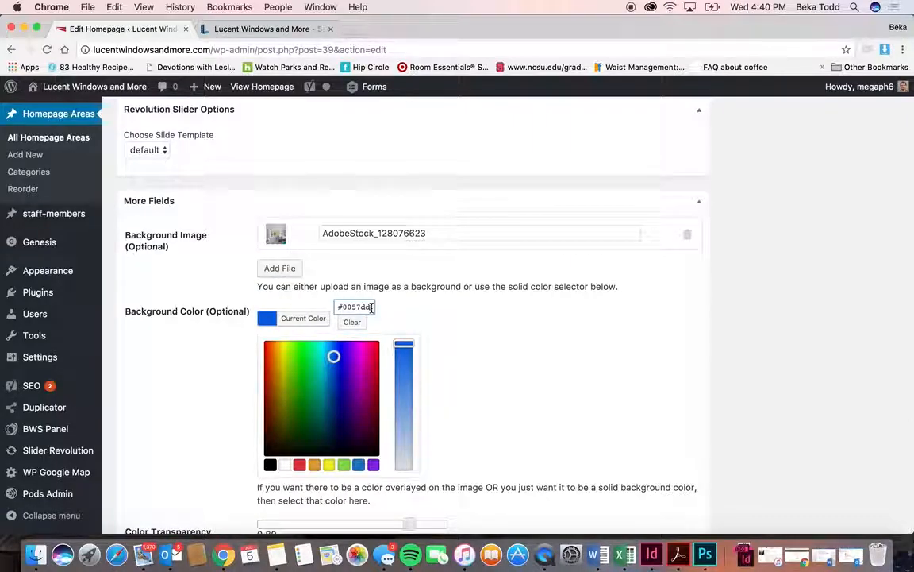
drag(370, 307, 324, 305)
scroll(435, 327, down, 4)
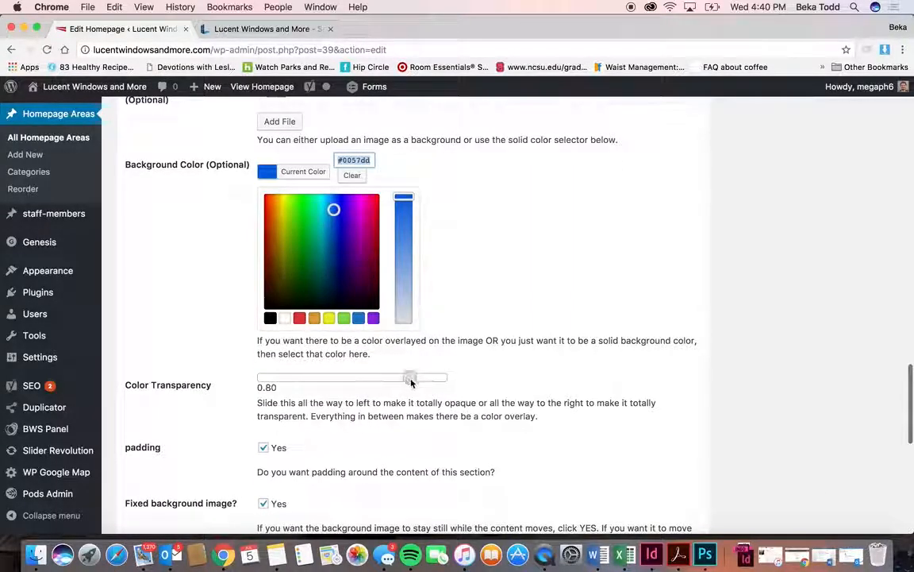
click(230, 29)
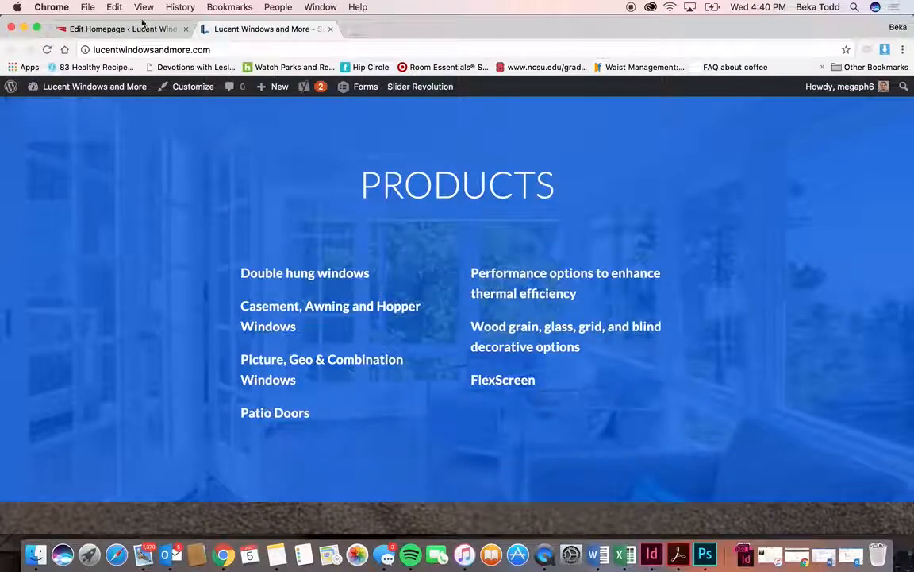
click(119, 28)
Review the Products area's padding, fixed background, area size, background position and half pod options.
scroll(359, 407, down, 3)
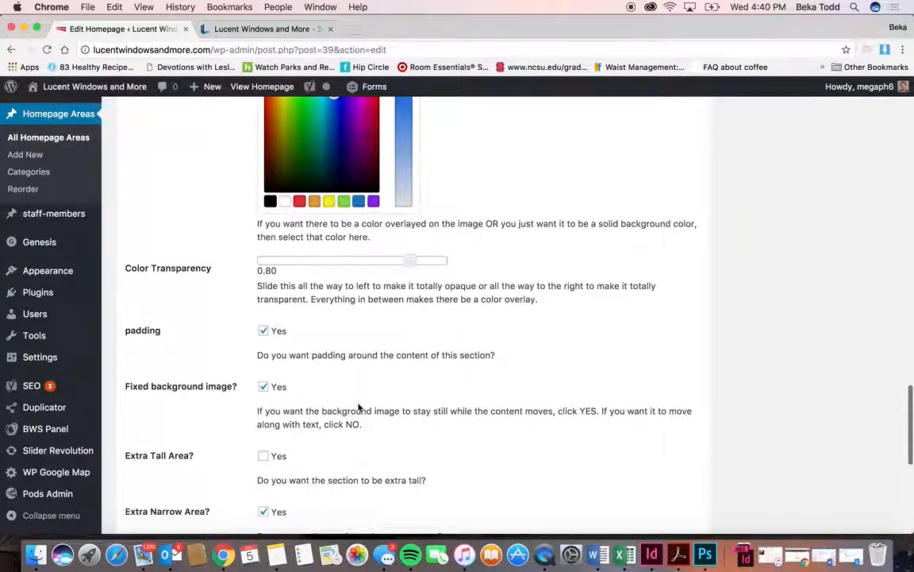
scroll(287, 440, down, 2)
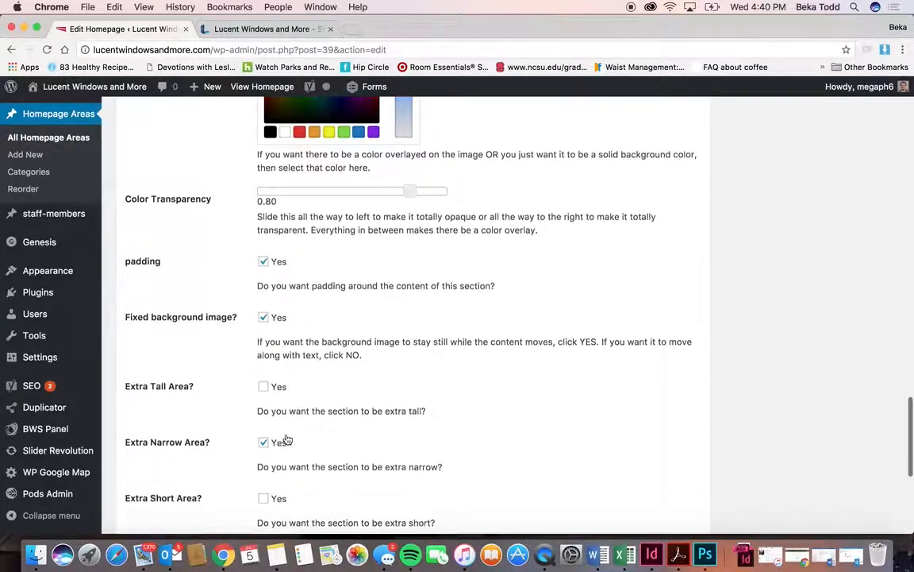
scroll(322, 457, down, 4)
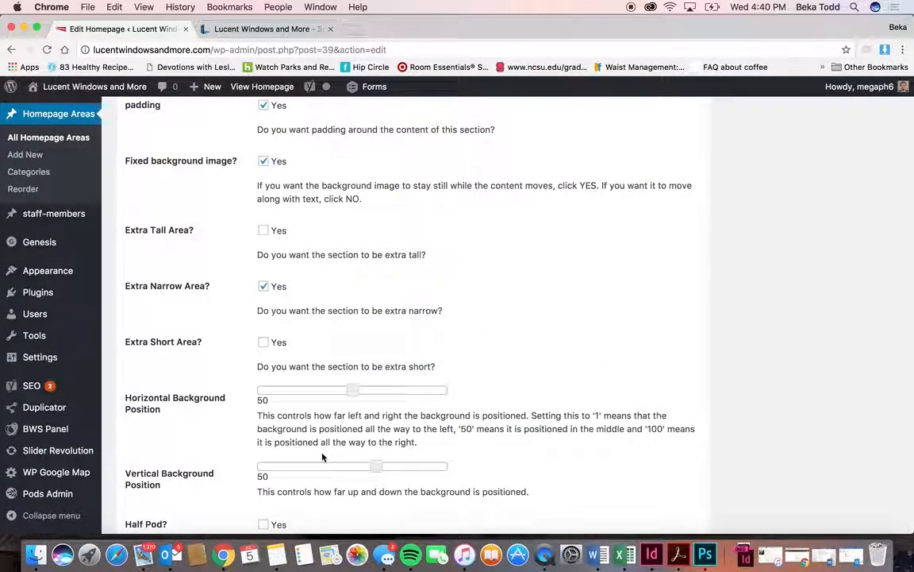
scroll(408, 465, down, 3)
scroll(413, 453, down, 2)
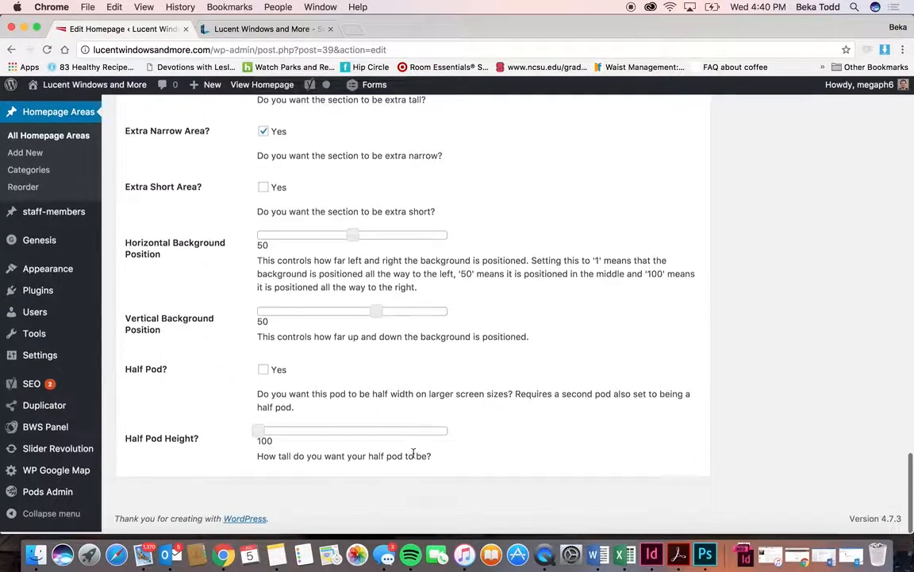
Add the list item "dsdsd" below FlexScreen in the Products content and link it to google.com.
scroll(408, 355, up, 10)
scroll(410, 354, up, 5)
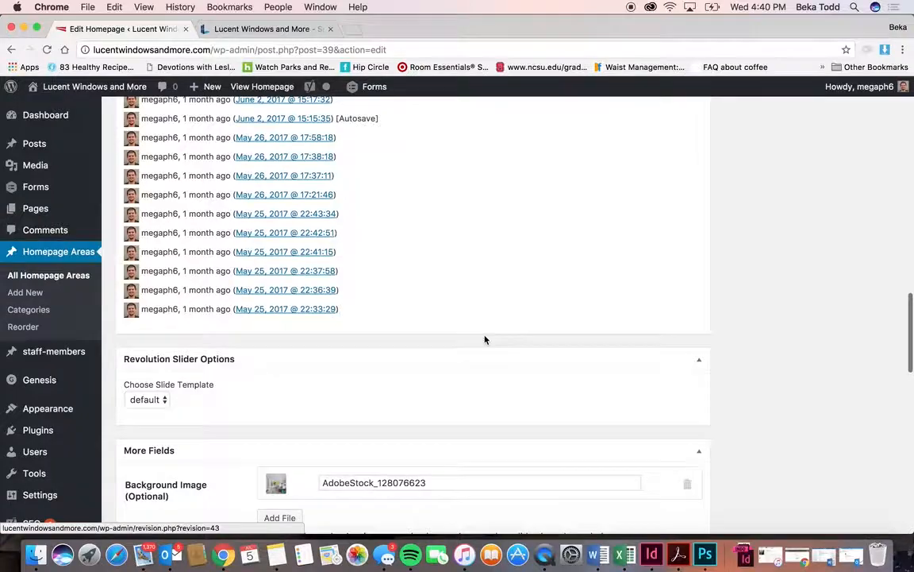
scroll(483, 339, up, 15)
scroll(483, 339, down, 5)
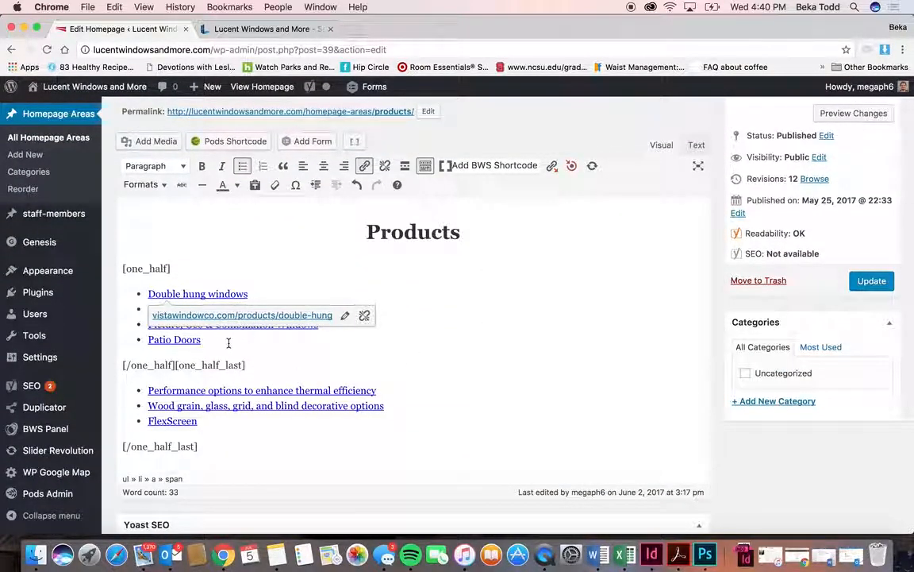
click(214, 420)
key(Return)
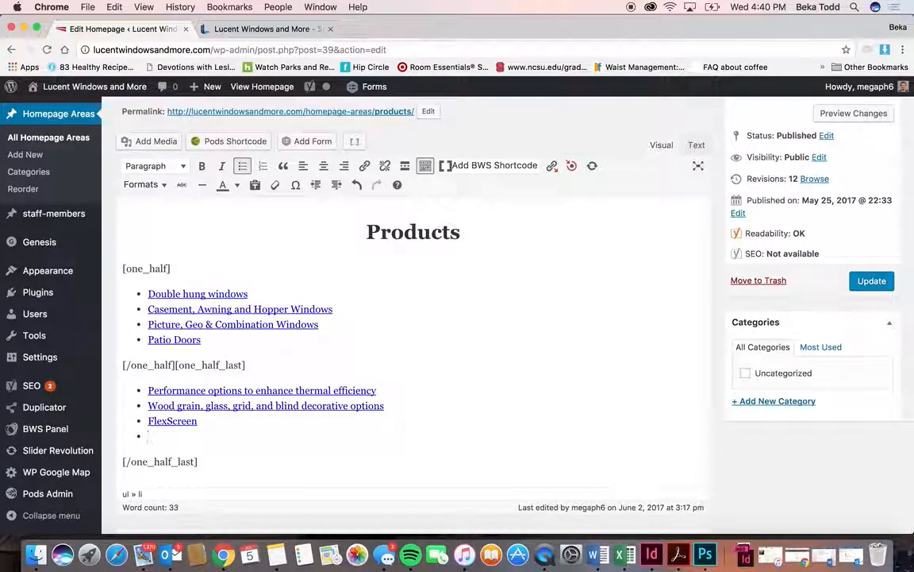
drag(182, 436, 143, 436)
click(364, 166)
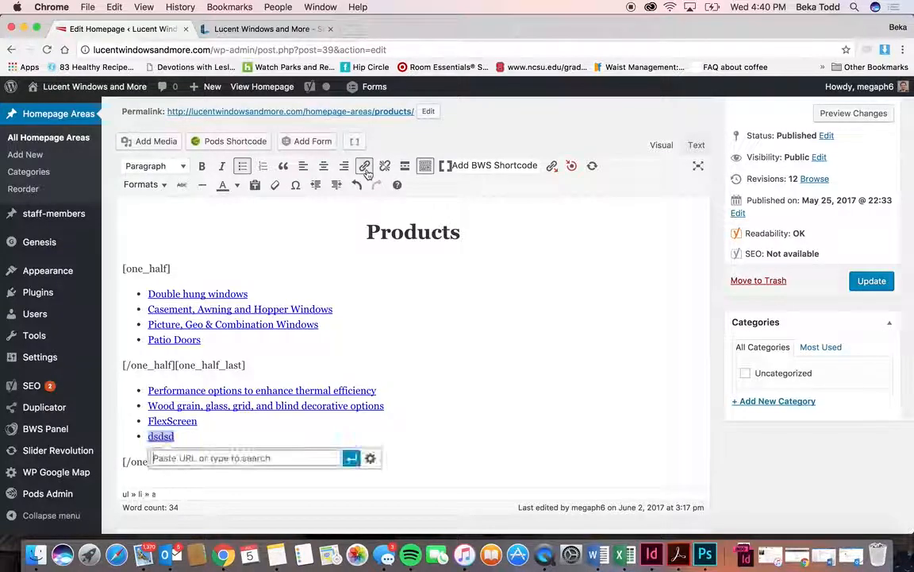
text(g)
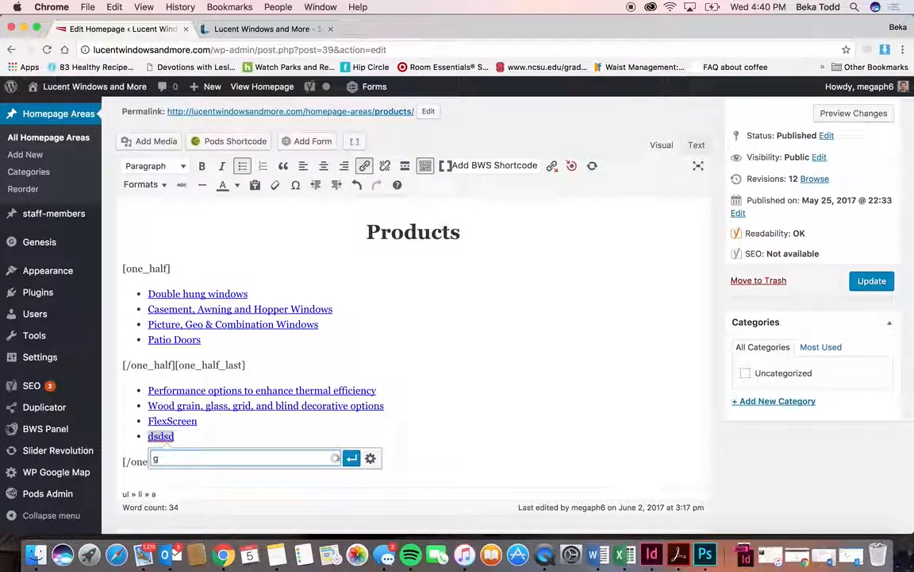
text(gogle)
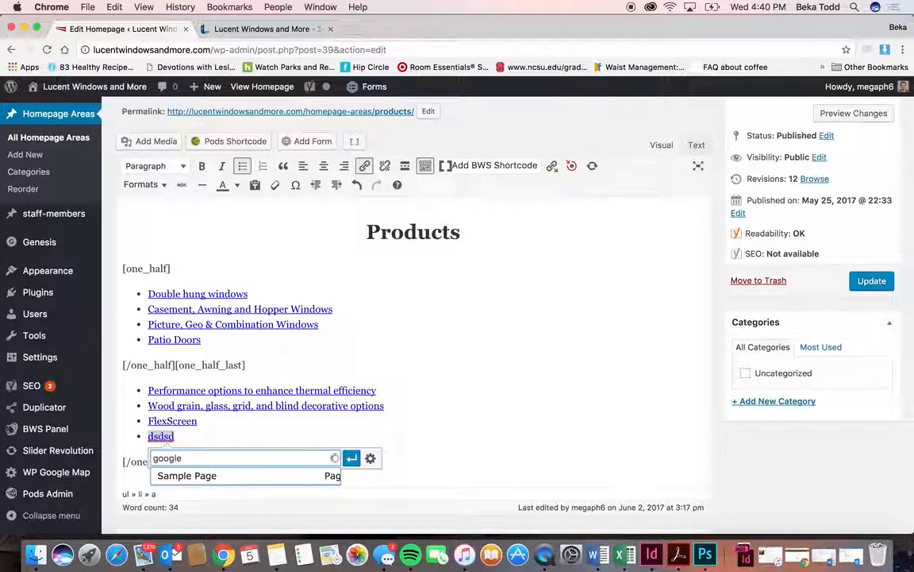
text(.com)
click(351, 458)
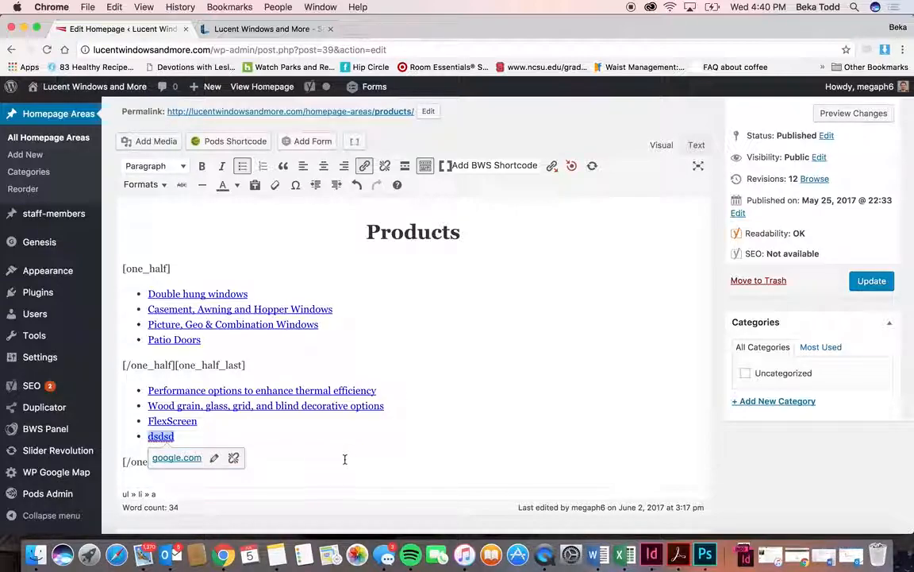
Delete the "dsdsd" item and its bullet from the Products list.
click(195, 432)
drag(204, 437, 133, 436)
key(BackSpace)
key(BackSpace)
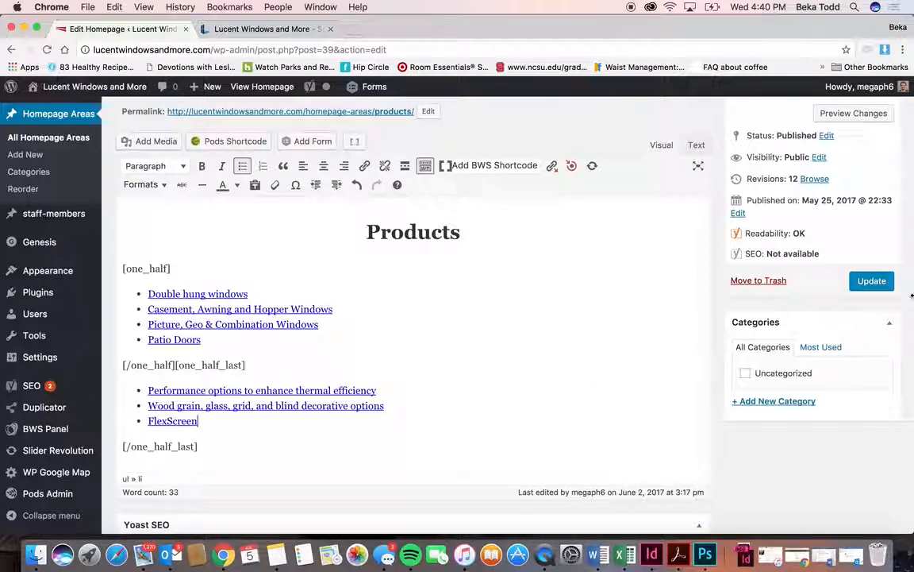
Return to the Homepage Areas list without saving, and test the Get an Estimate! link in the live site's Lucent Gutter Shield section.
click(31, 135)
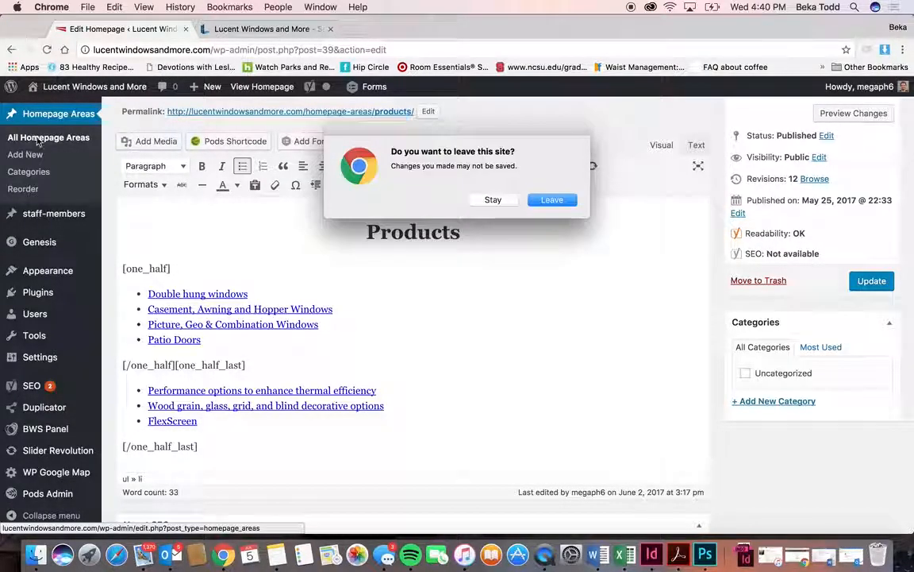
click(554, 200)
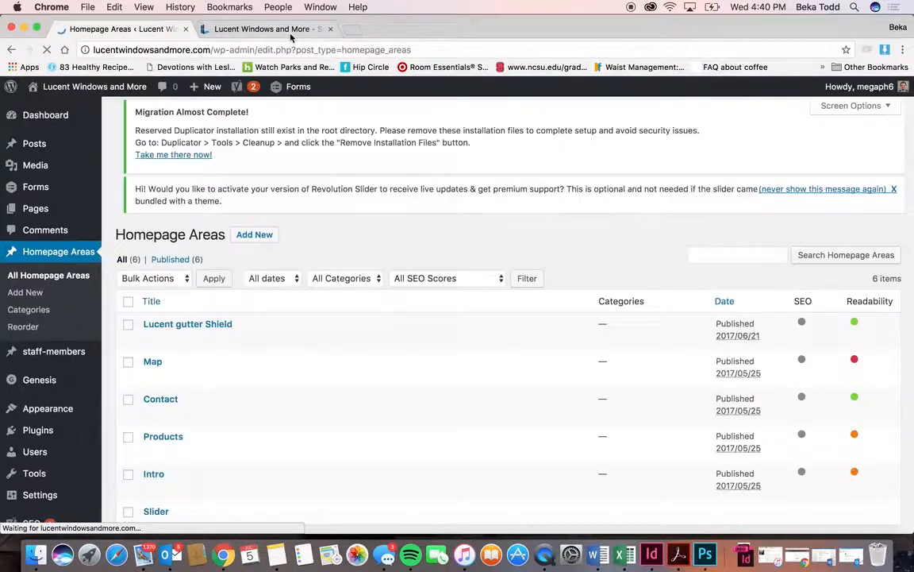
click(261, 29)
scroll(425, 364, down, 10)
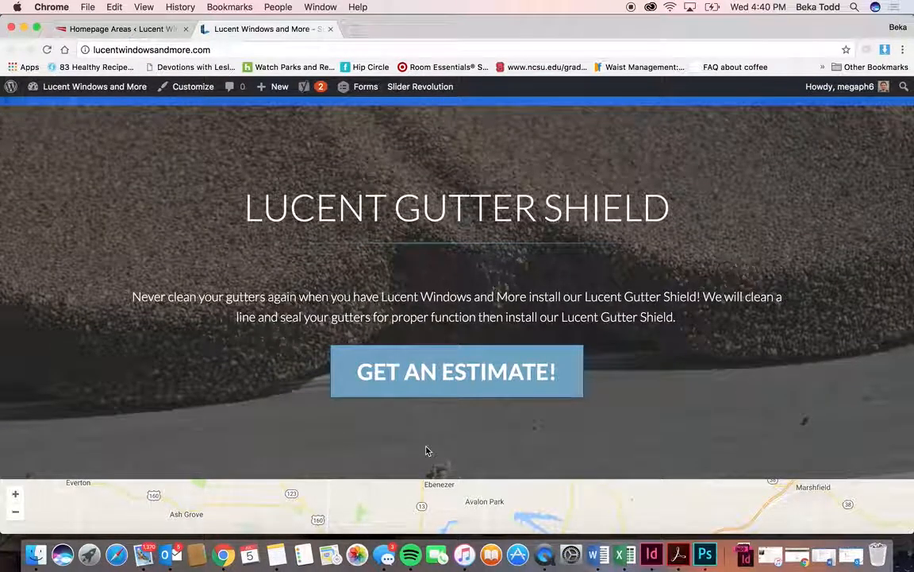
click(433, 377)
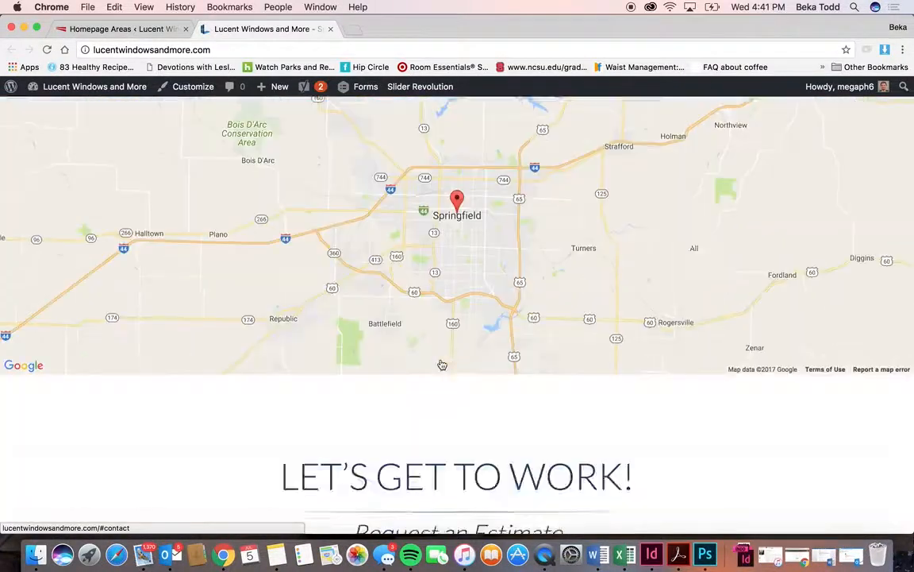
scroll(443, 364, up, 20)
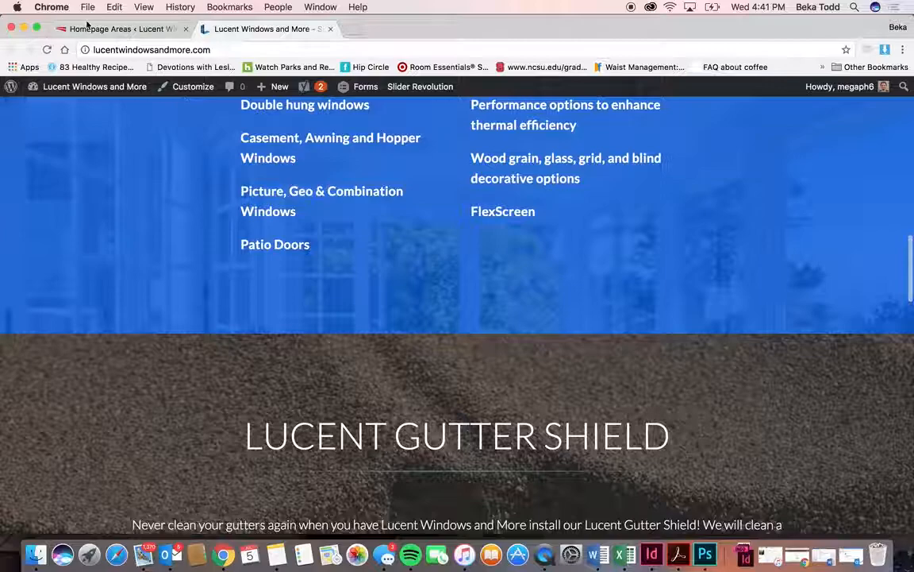
Open the Lucent gutter Shield homepage area and examine its text, estimate link, background image and color settings.
click(87, 24)
scroll(244, 369, down, 3)
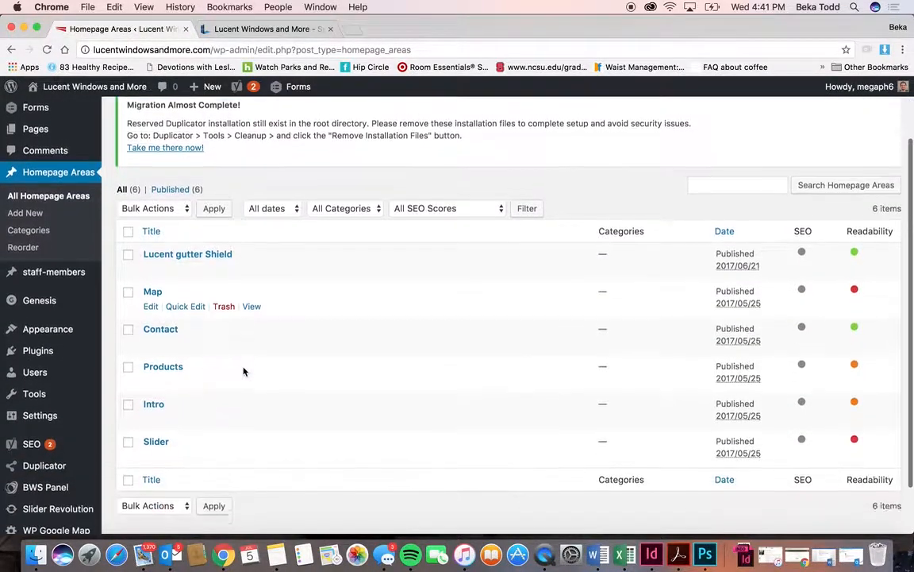
click(177, 252)
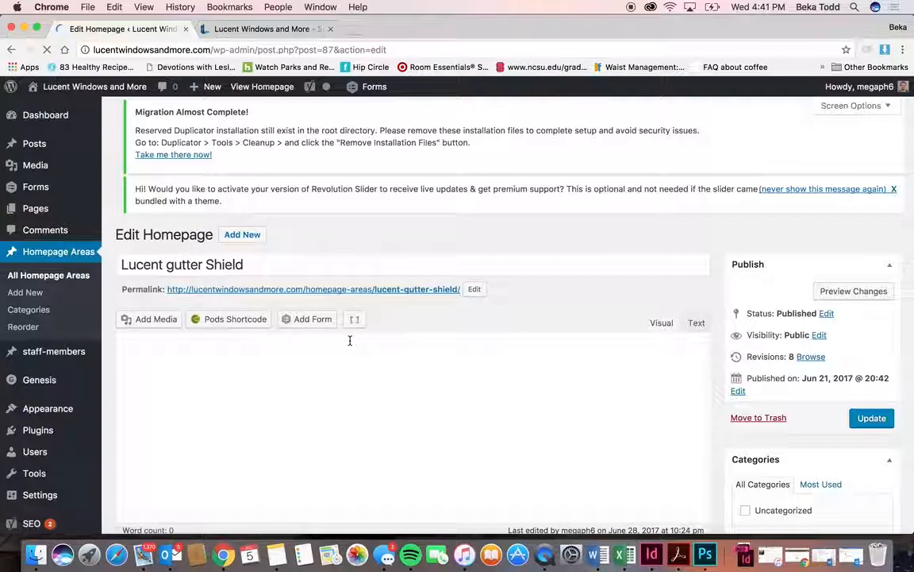
scroll(349, 340, down, 5)
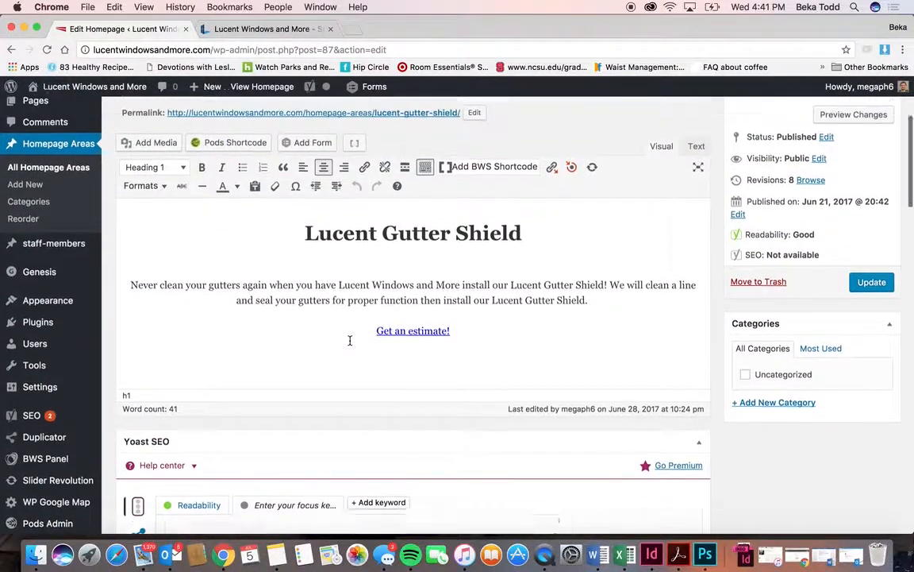
scroll(349, 341, down, 15)
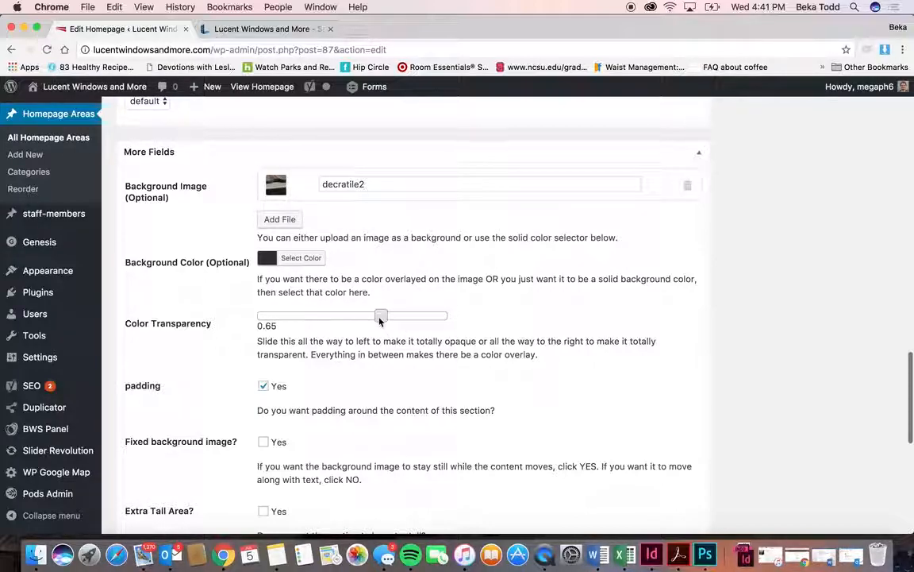
Compare the Lucent gutter Shield area's background image and dark overlay with that section on the live site.
click(254, 28)
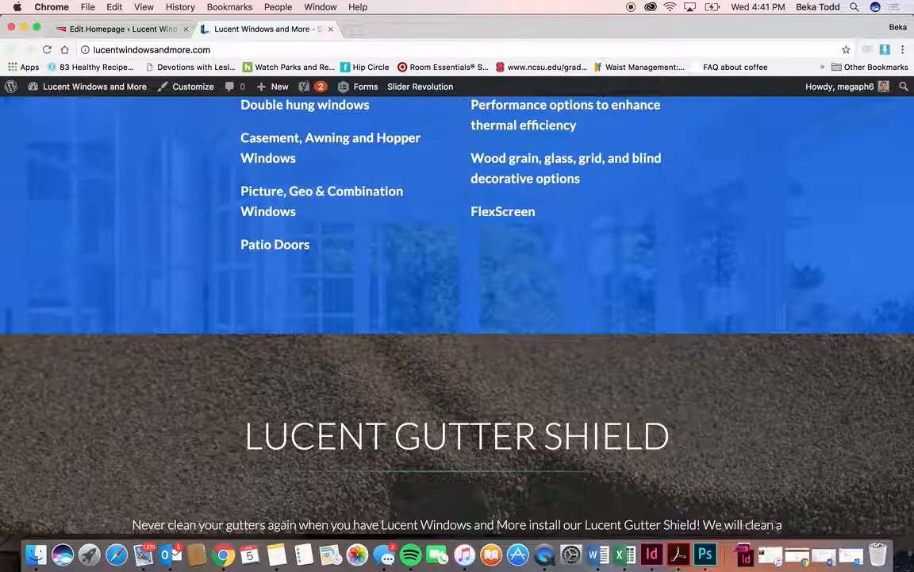
scroll(401, 449, down, 5)
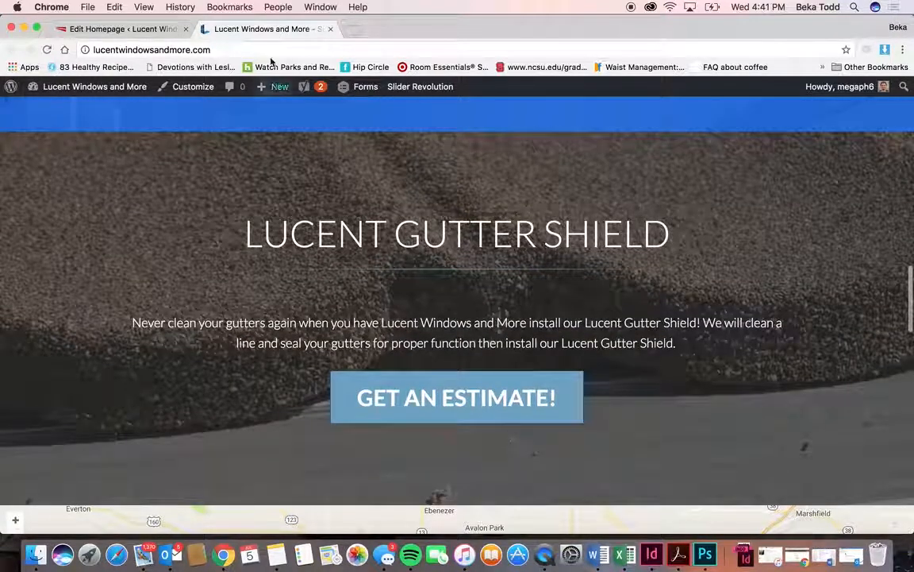
click(119, 28)
Review the Lucent gutter Shield area's padding, size and background position options, and check the padding against the live section.
scroll(302, 395, down, 8)
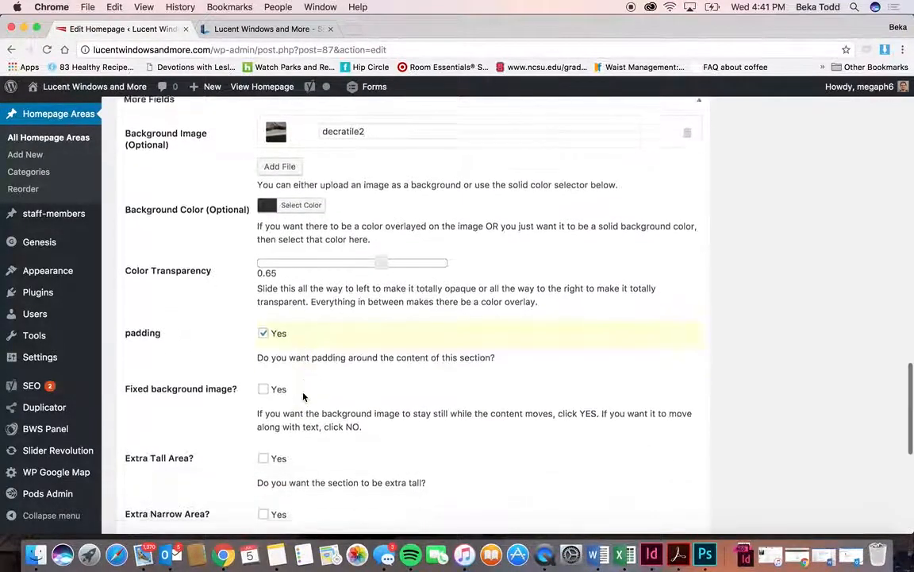
scroll(303, 393, down, 3)
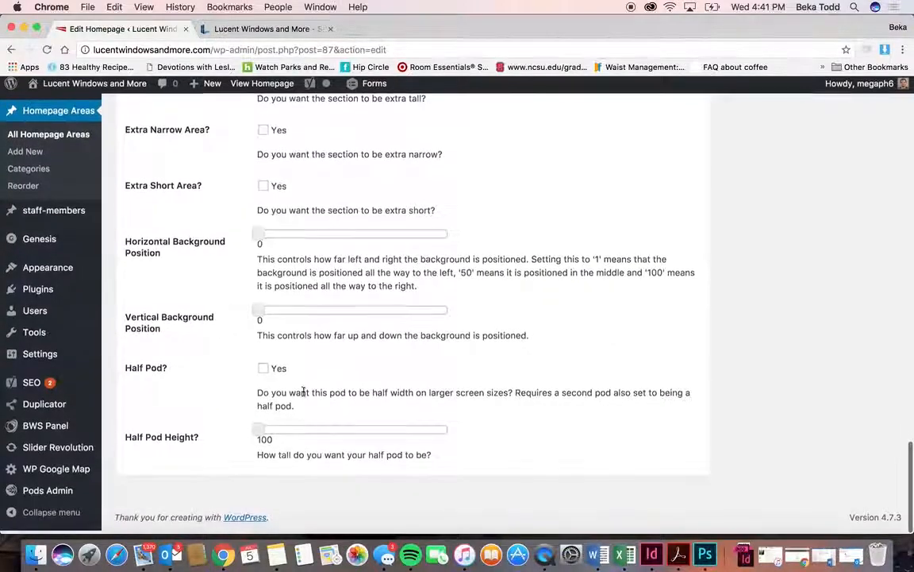
scroll(347, 357, up, 5)
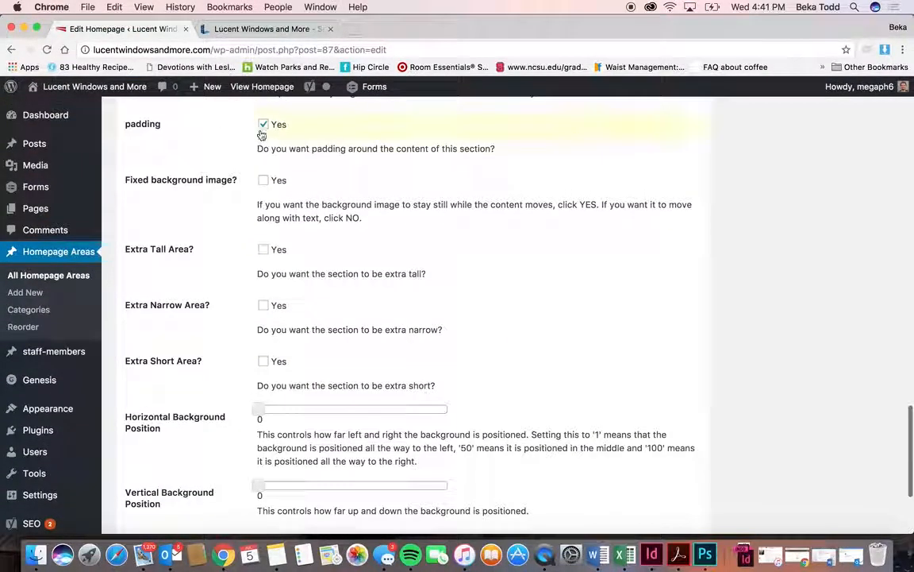
click(263, 28)
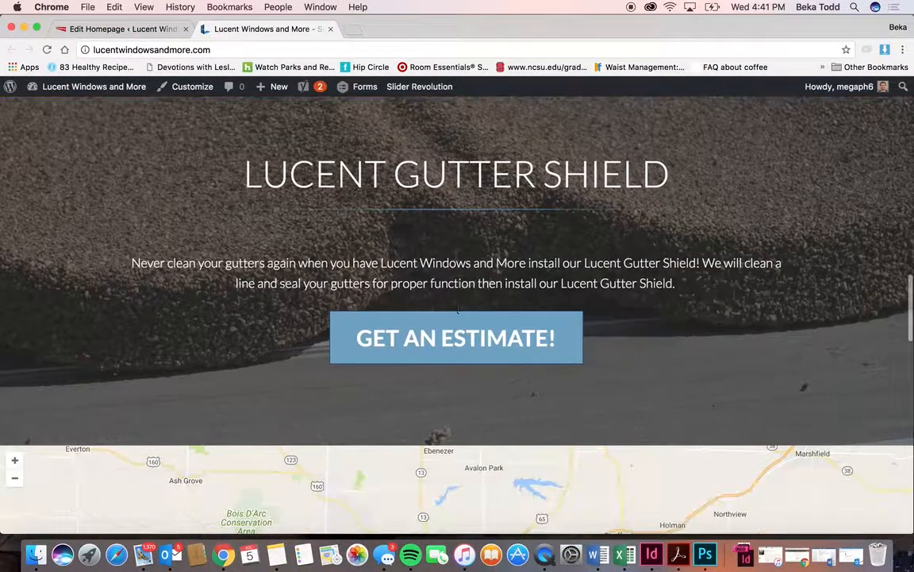
click(123, 29)
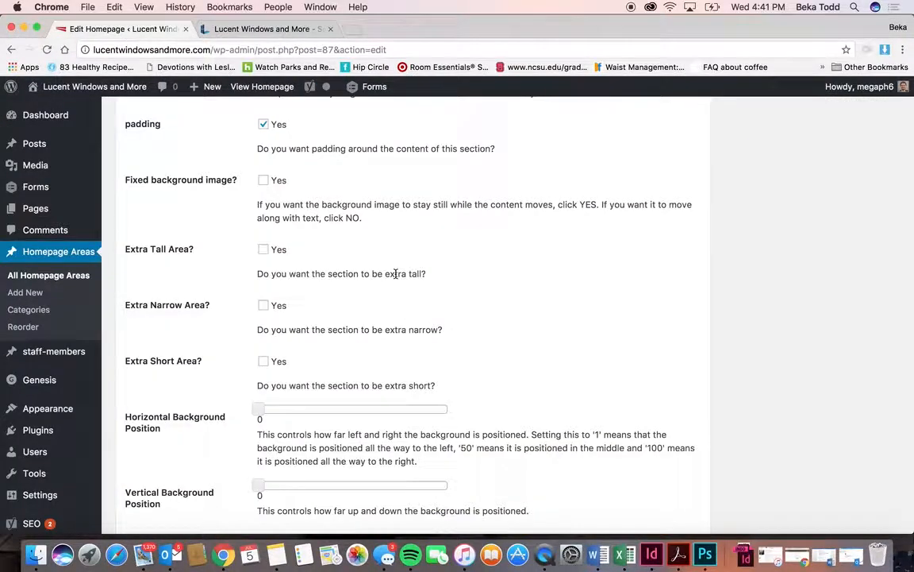
Return to the Lucent Gutter Shield area's text content and inspect the target of its Get an estimate! link.
scroll(395, 274, up, 15)
click(463, 284)
click(424, 231)
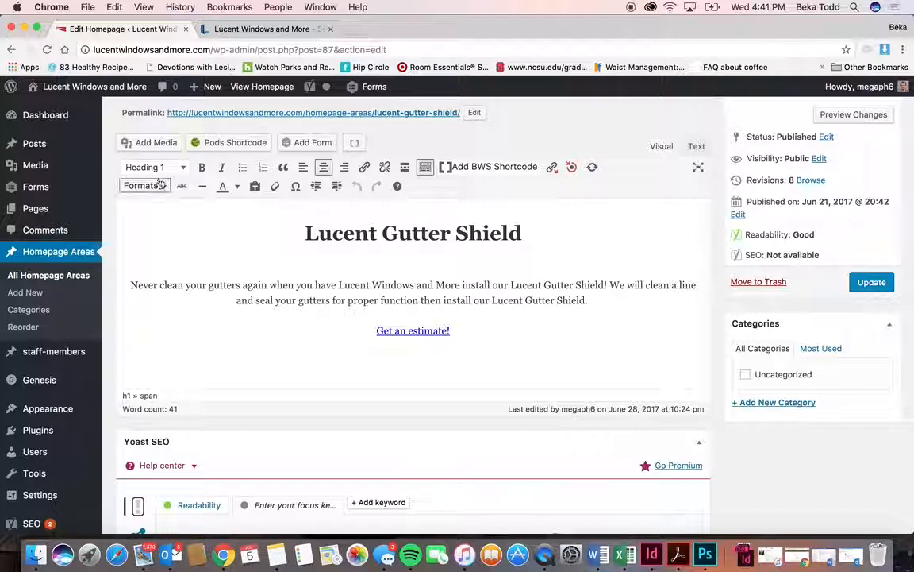
click(409, 298)
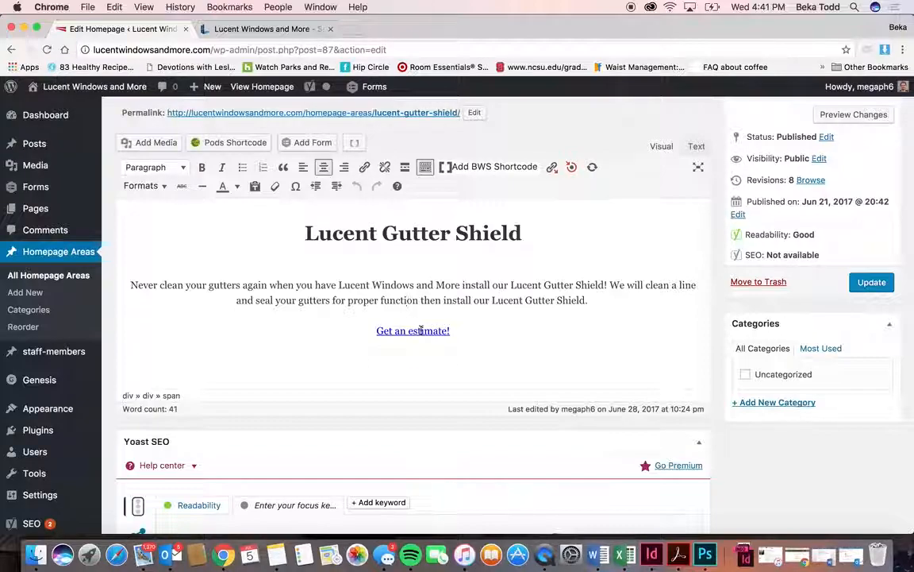
click(421, 330)
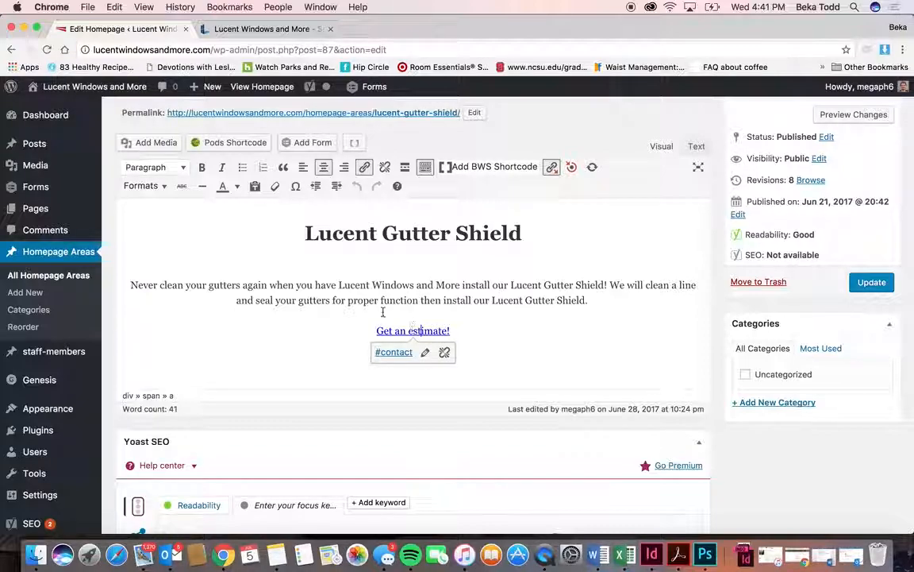
click(388, 354)
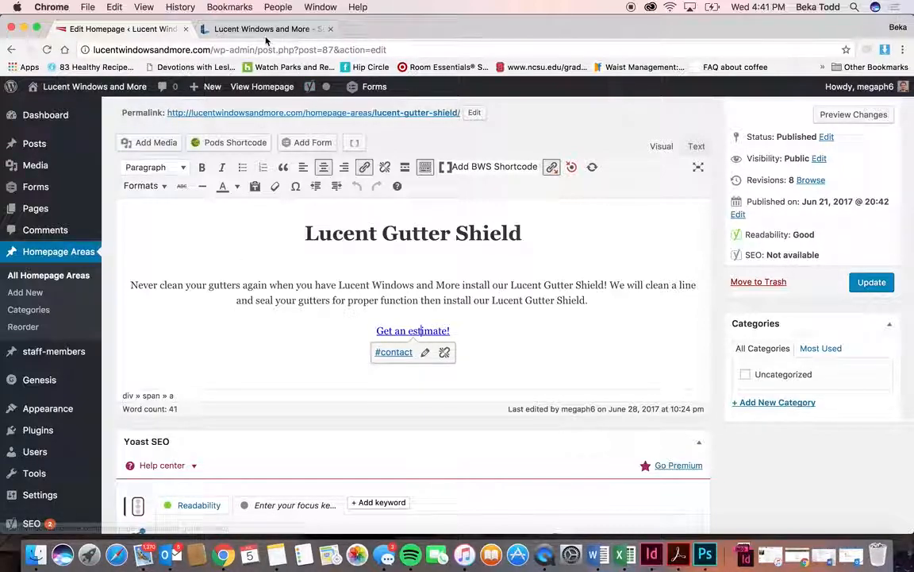
View the estimate request section on the live site, revisit the homepage's header, and return to the Lucent gutter Shield editor.
scroll(446, 337, down, 10)
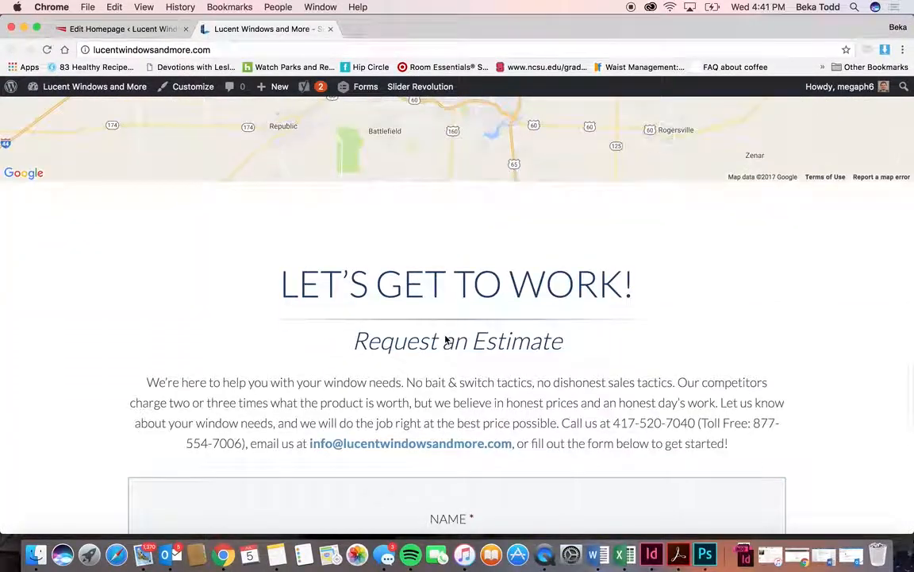
click(155, 32)
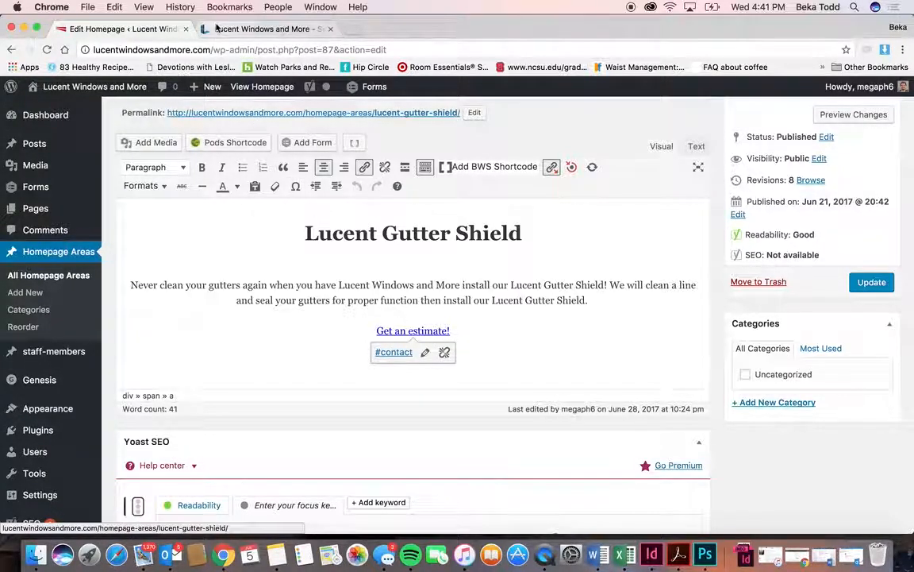
click(266, 28)
scroll(434, 196, up, 10)
scroll(434, 196, up, 3)
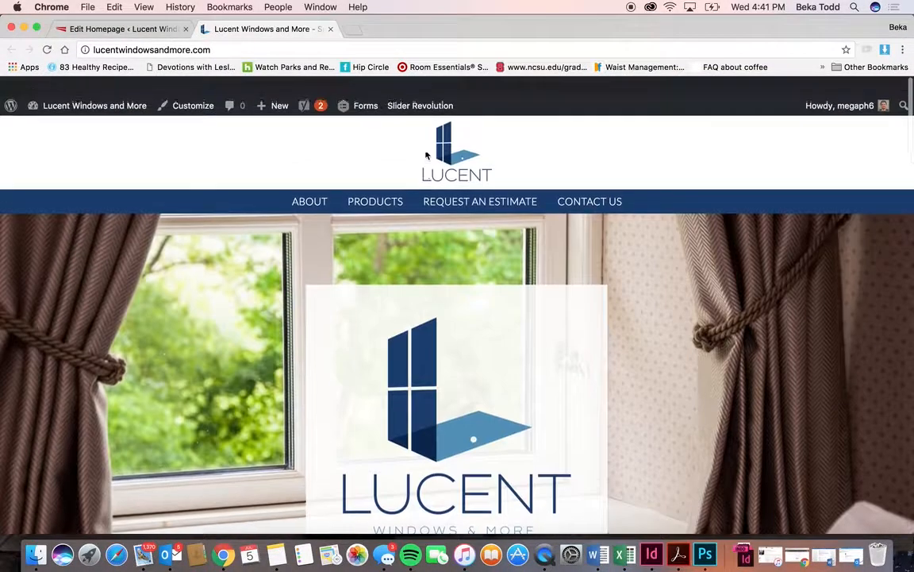
click(127, 29)
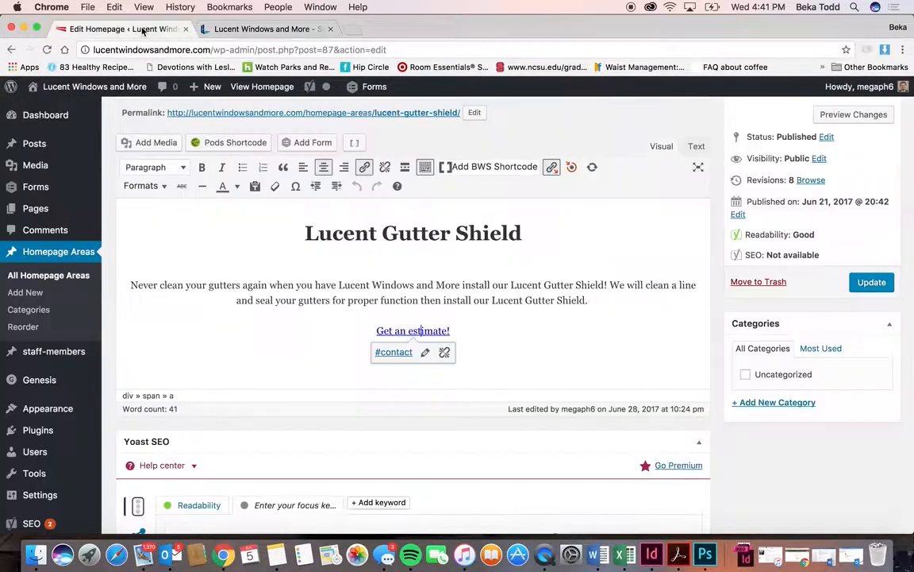
Review the White Text format option for the Lucent Gutter Shield heading and paragraph, and compare with that section on the live site.
drag(603, 302, 143, 246)
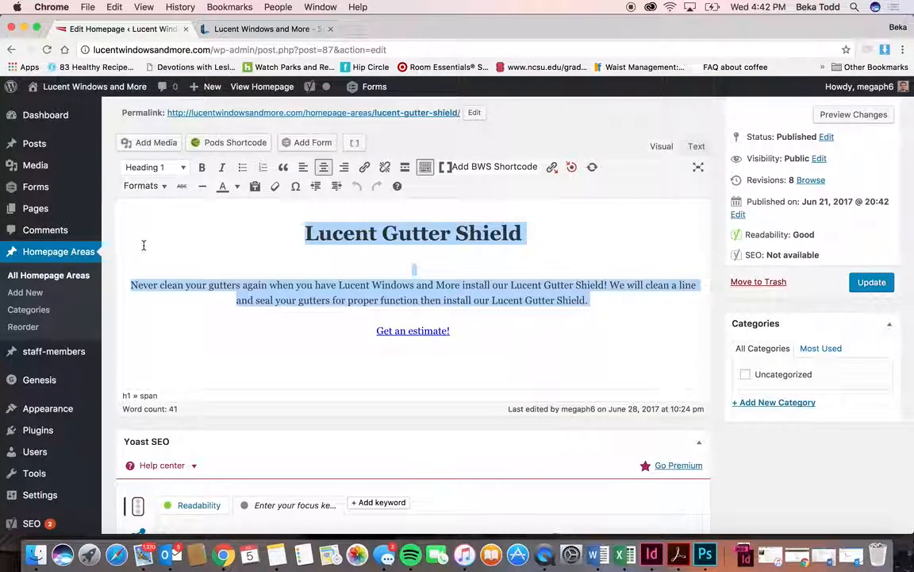
click(144, 186)
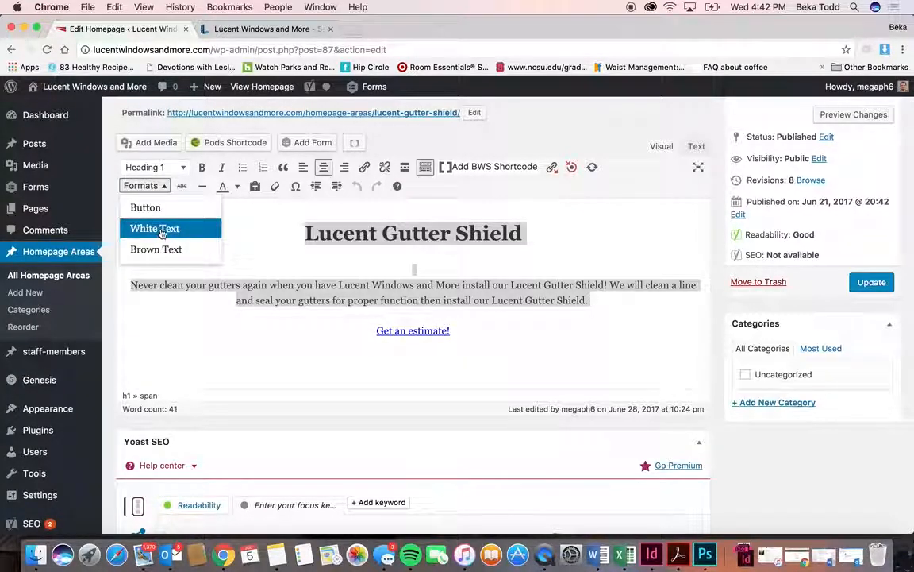
click(290, 273)
click(266, 28)
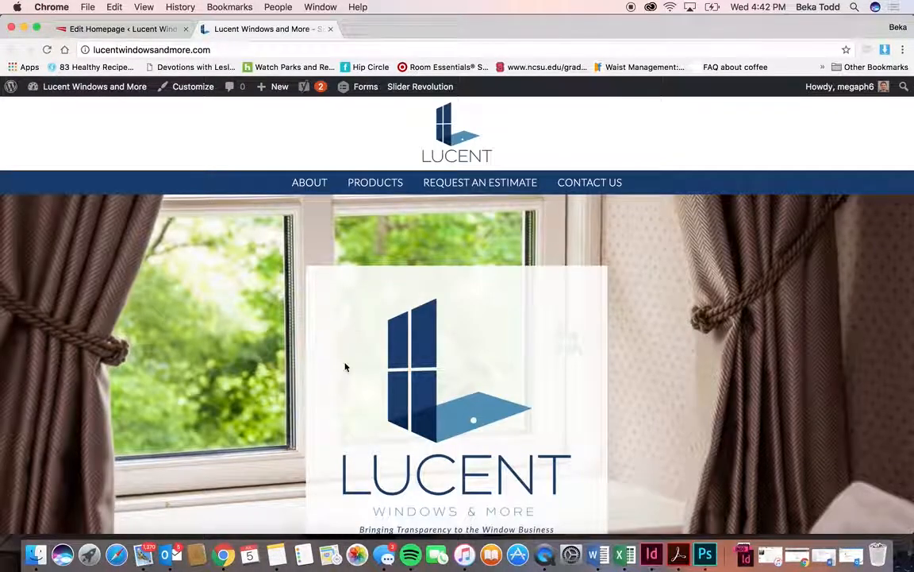
scroll(345, 367, down, 10)
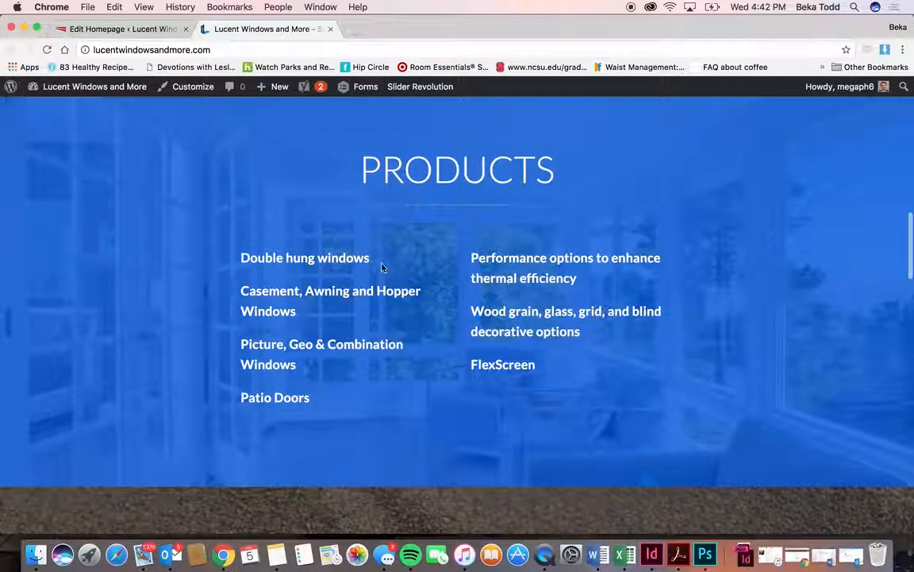
scroll(359, 347, down, 5)
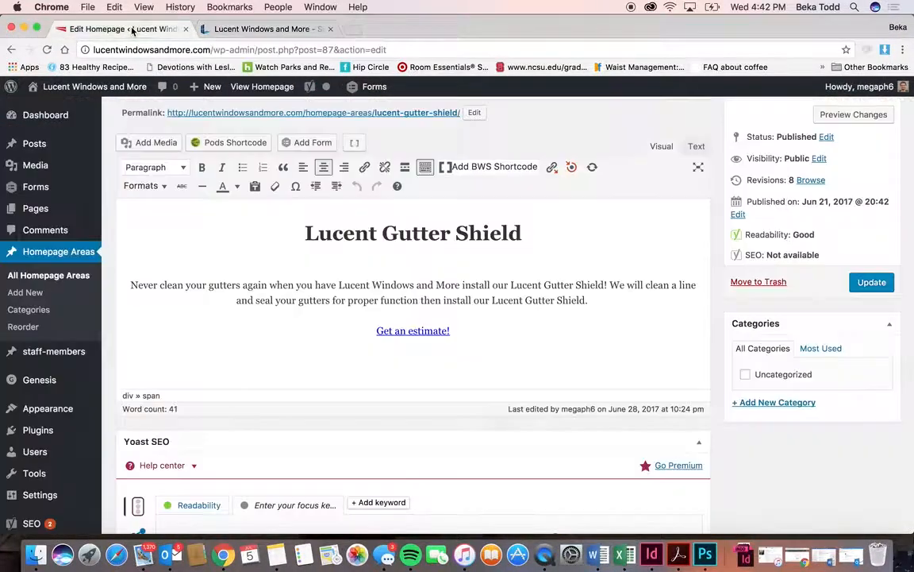
Select the Get an estimate! link and review the Button format option without applying it.
click(127, 29)
click(406, 331)
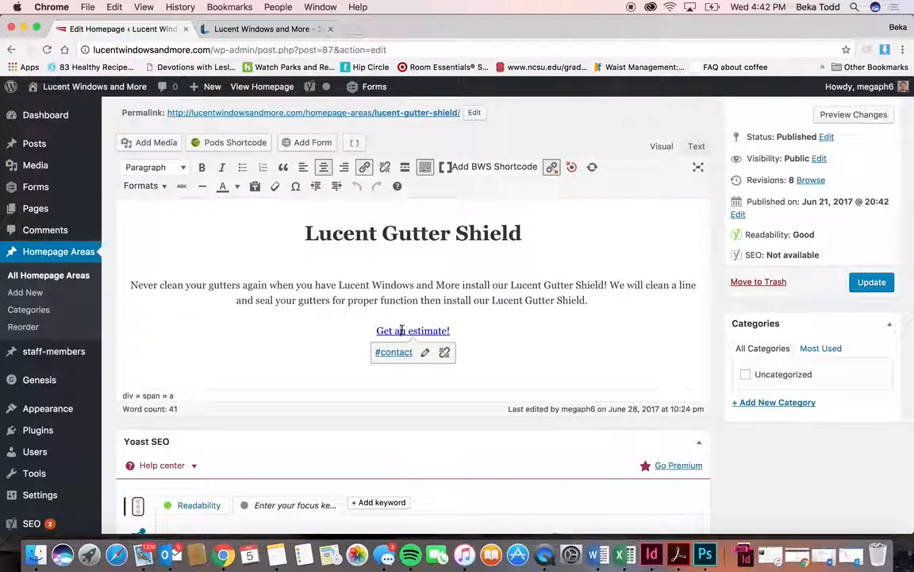
triple_click(403, 331)
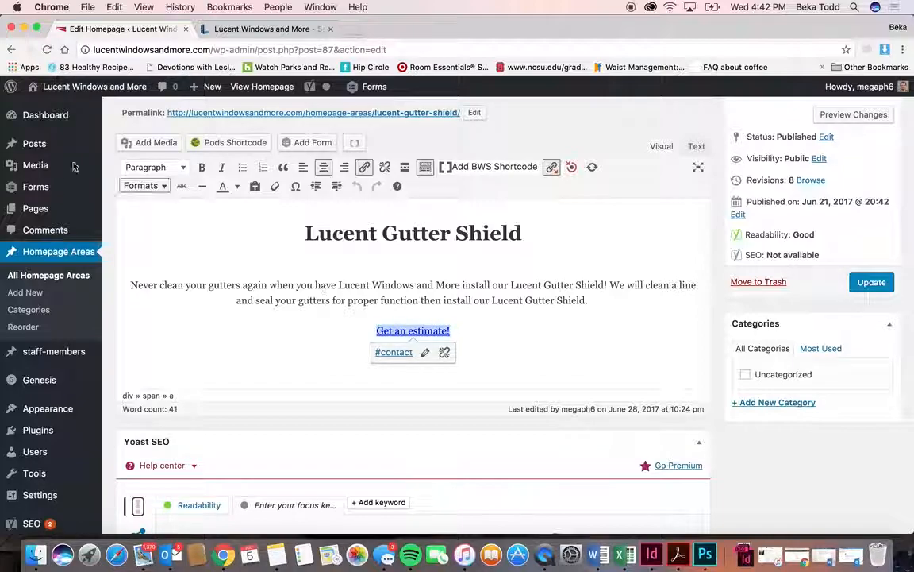
click(150, 187)
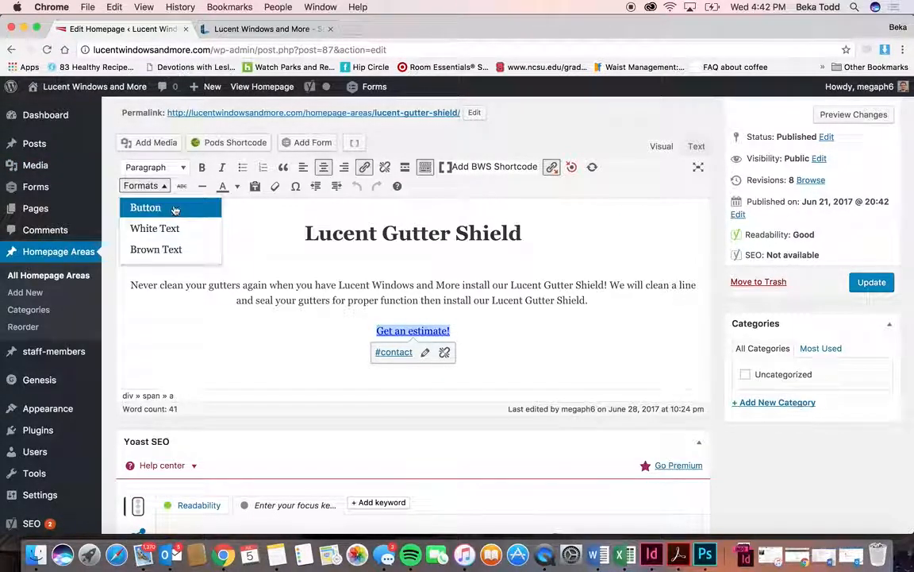
click(272, 261)
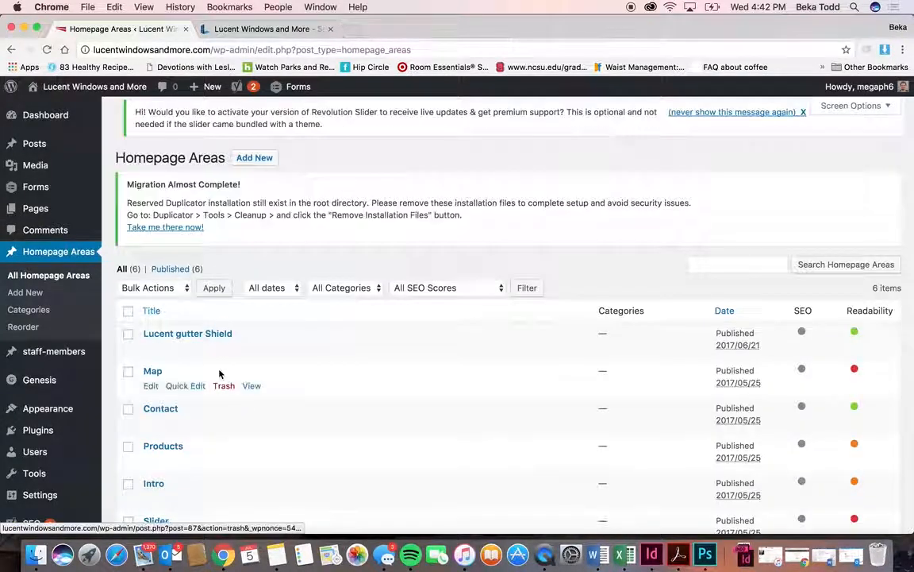
Open the Map homepage area from the Homepage Areas list and examine its shortcode content.
scroll(218, 373, down, 3)
click(149, 270)
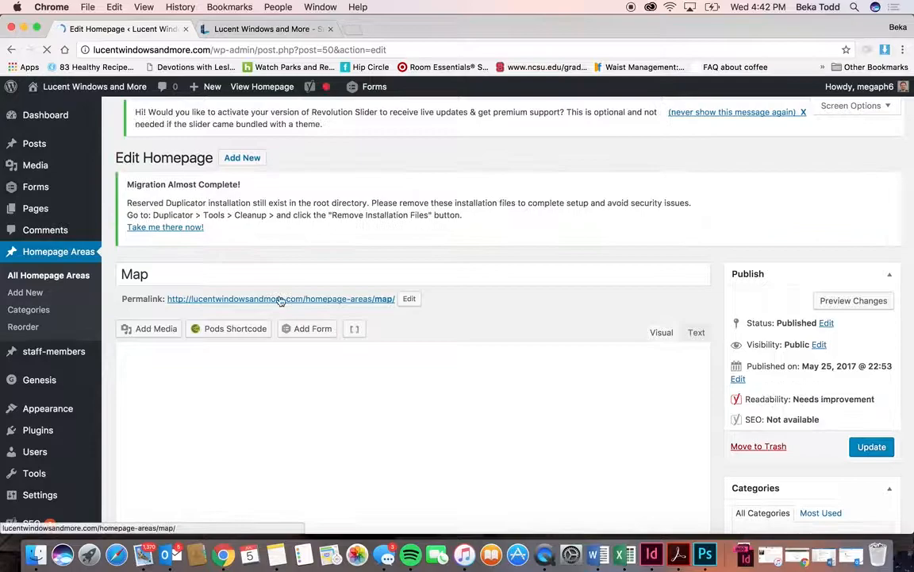
scroll(254, 314, down, 2)
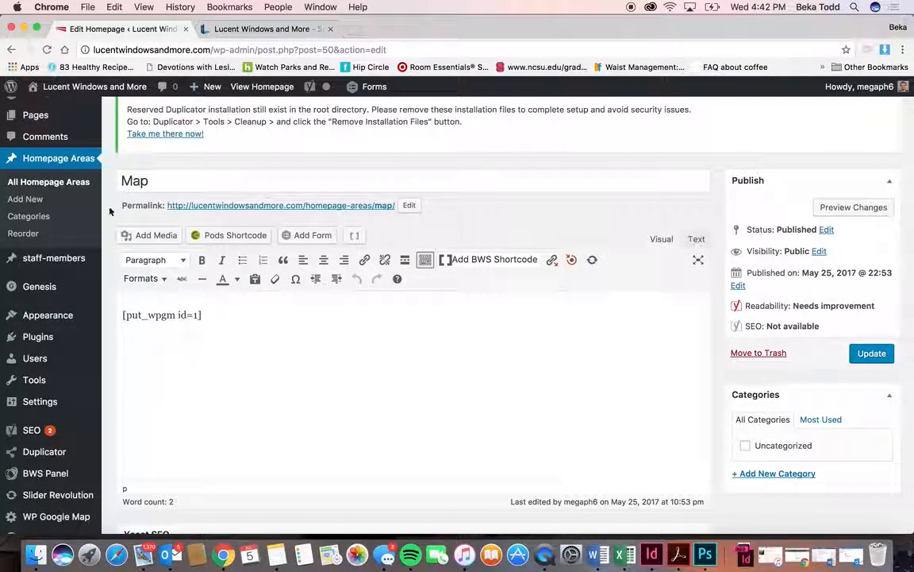
scroll(40, 310, down, 1)
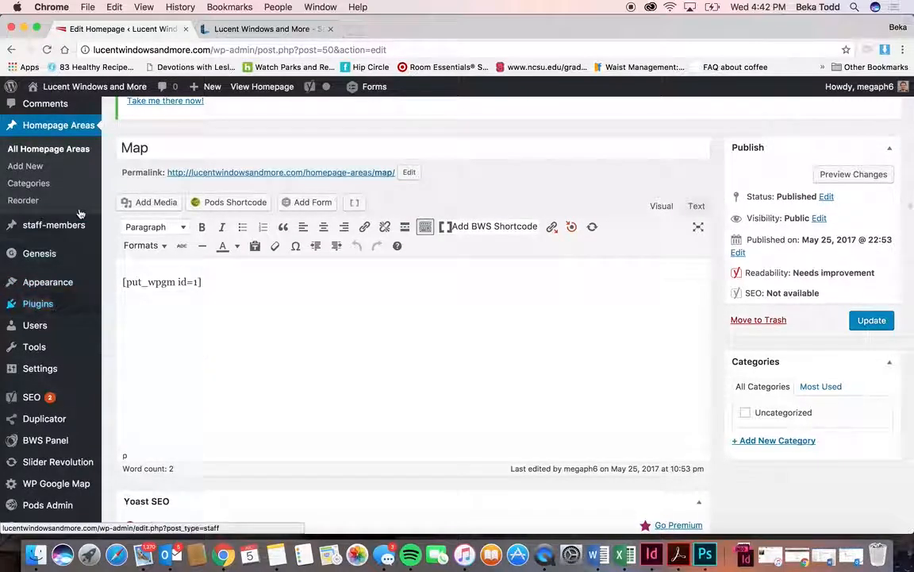
Return to the Homepage Areas list, open the Contact area and examine its text and form shortcode.
click(58, 159)
scroll(192, 424, down, 1)
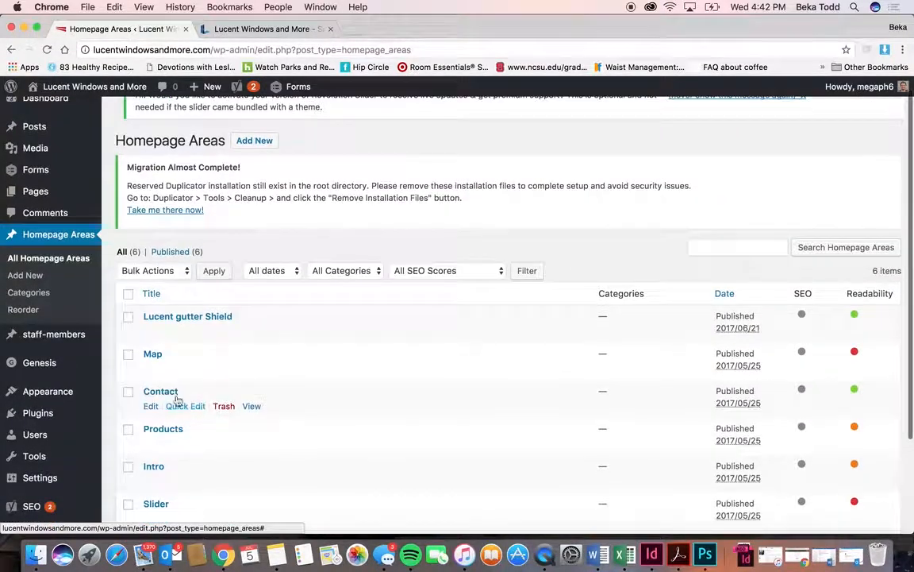
click(172, 393)
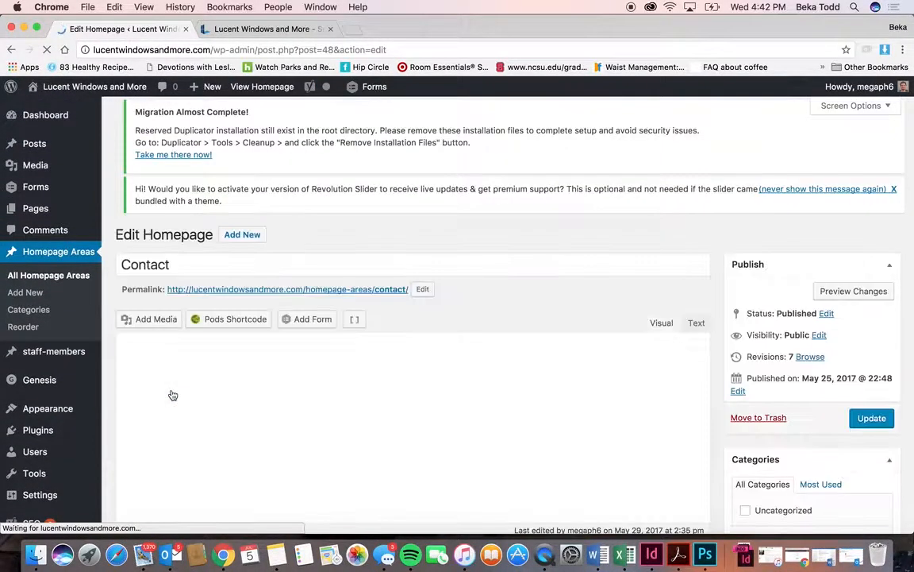
scroll(172, 395, down, 2)
scroll(172, 395, down, 2)
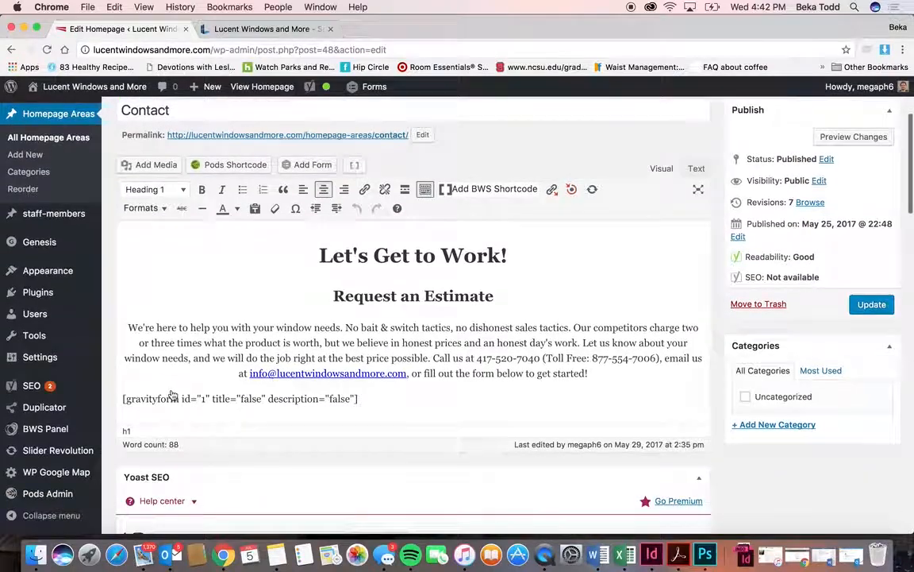
Compare the Contact area's Let's Get to Work! text with the live site's section, and inspect its e-mail link's target.
click(253, 29)
scroll(382, 387, down, 15)
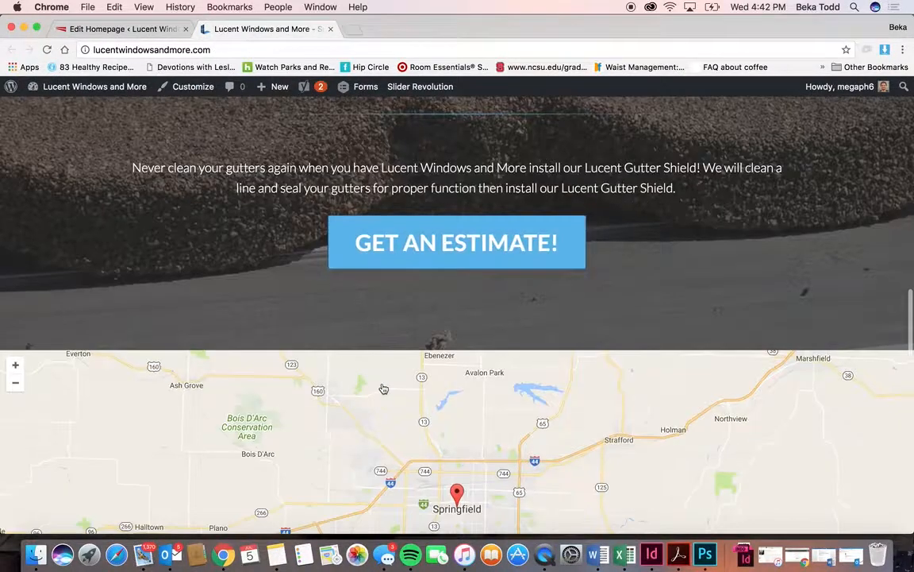
scroll(383, 388, up, 3)
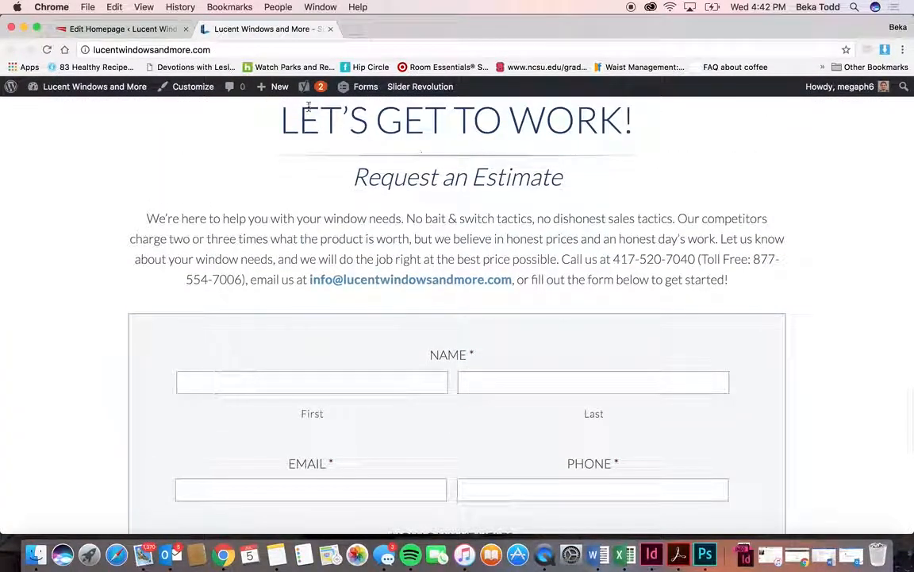
click(119, 29)
drag(519, 255, 308, 255)
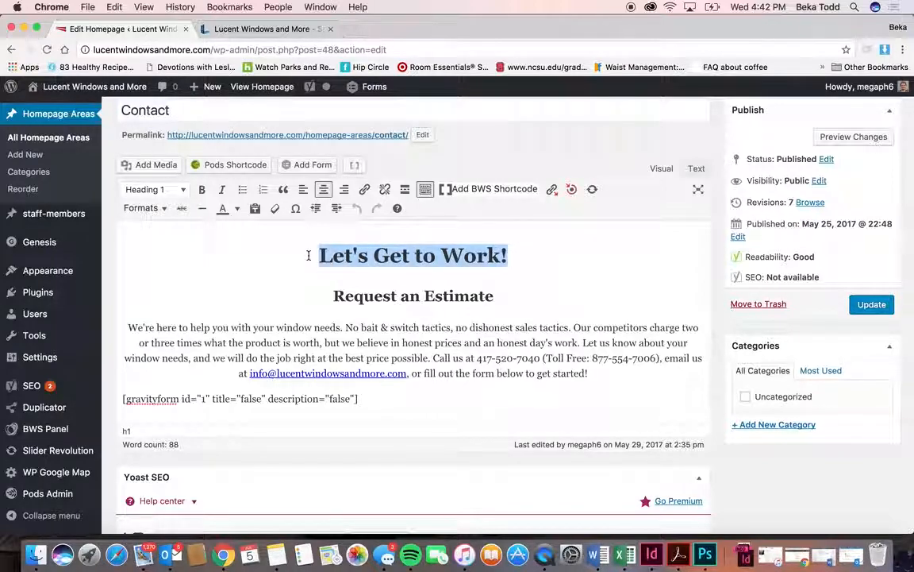
click(275, 30)
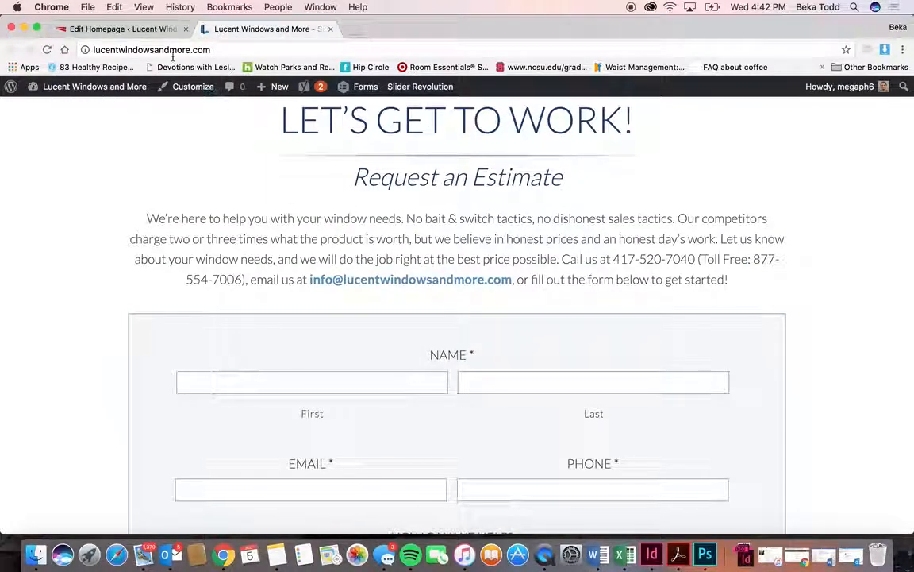
click(153, 30)
click(371, 374)
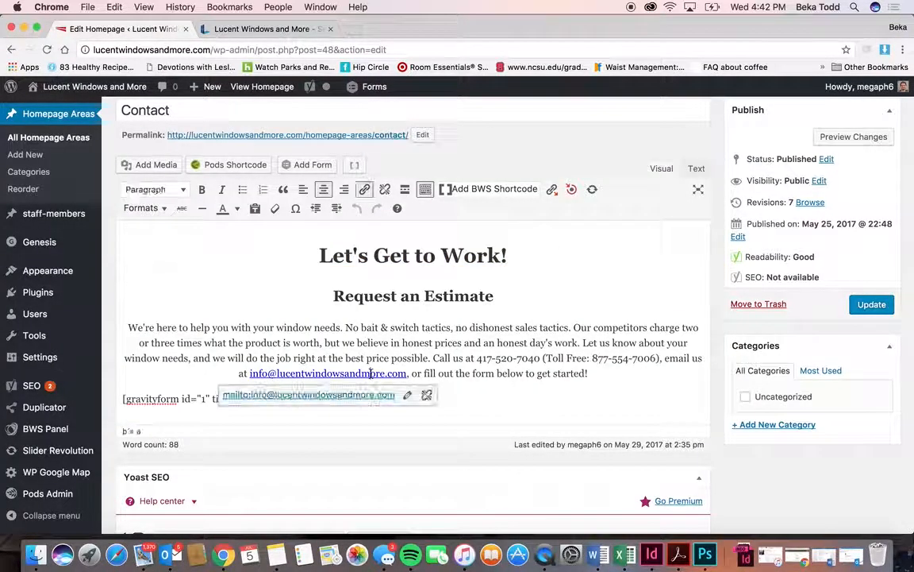
Insert the Contact Us form without title or description into the Contact area's paragraph, and undo the insertion.
click(439, 343)
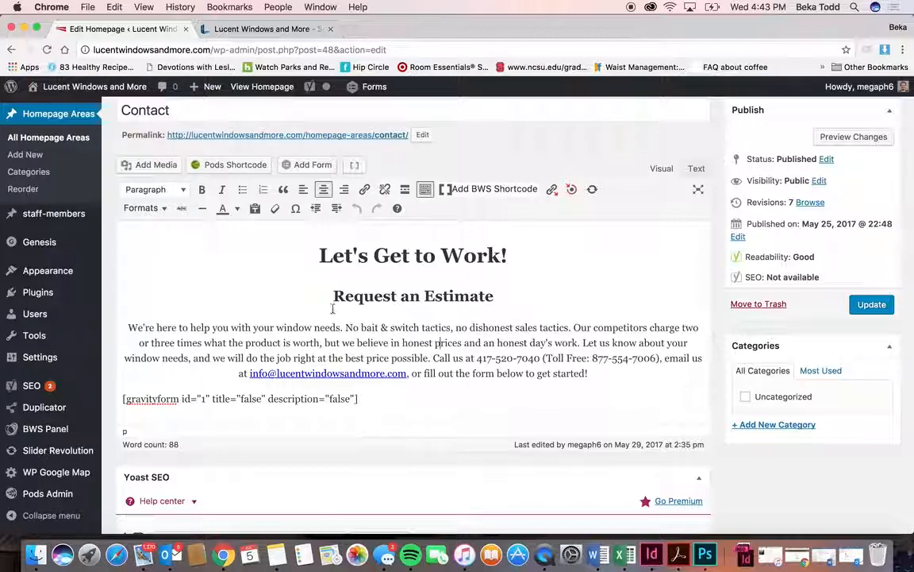
click(307, 164)
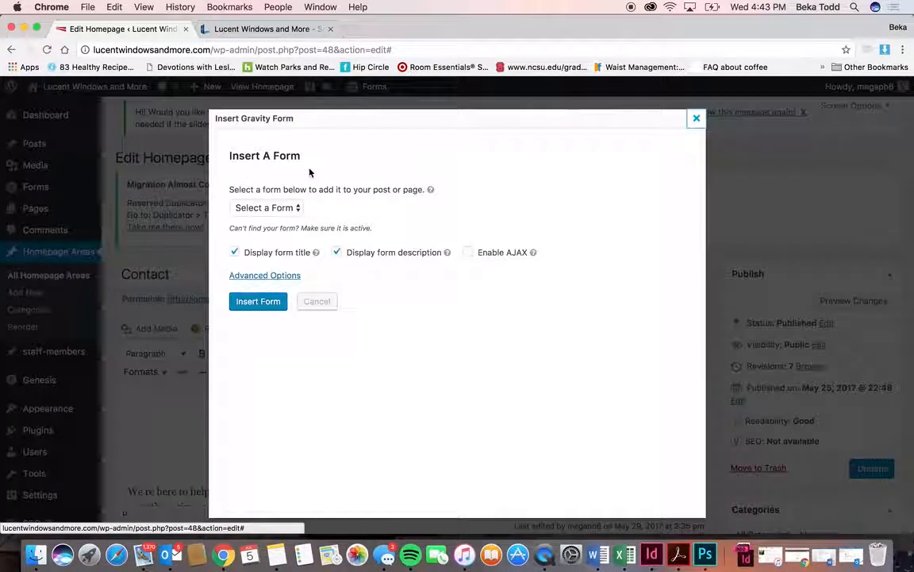
click(298, 208)
click(254, 194)
click(235, 253)
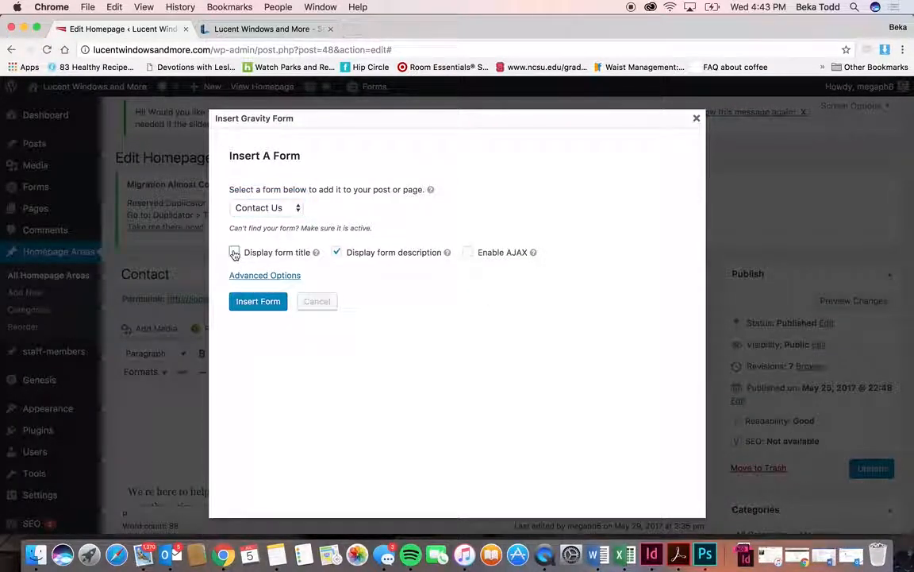
click(337, 252)
click(270, 302)
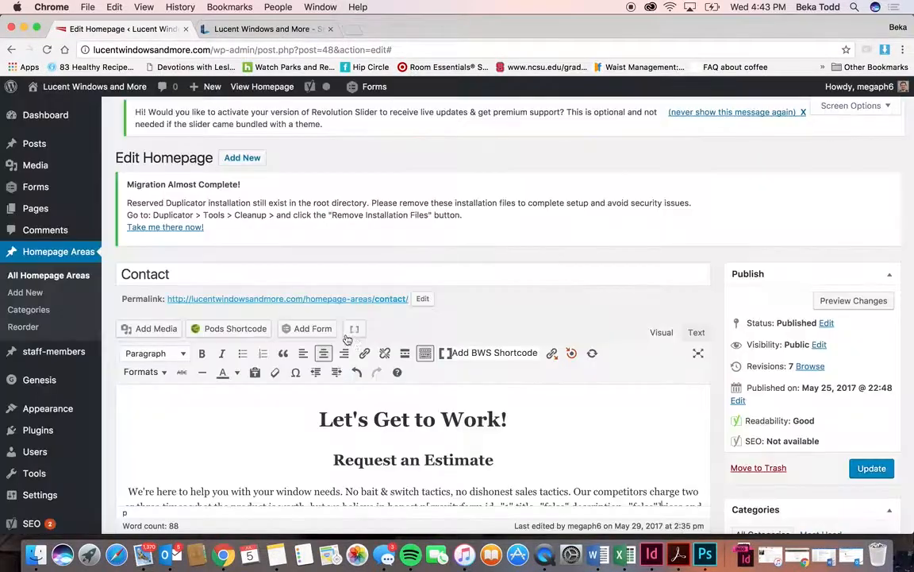
scroll(347, 340, down, 5)
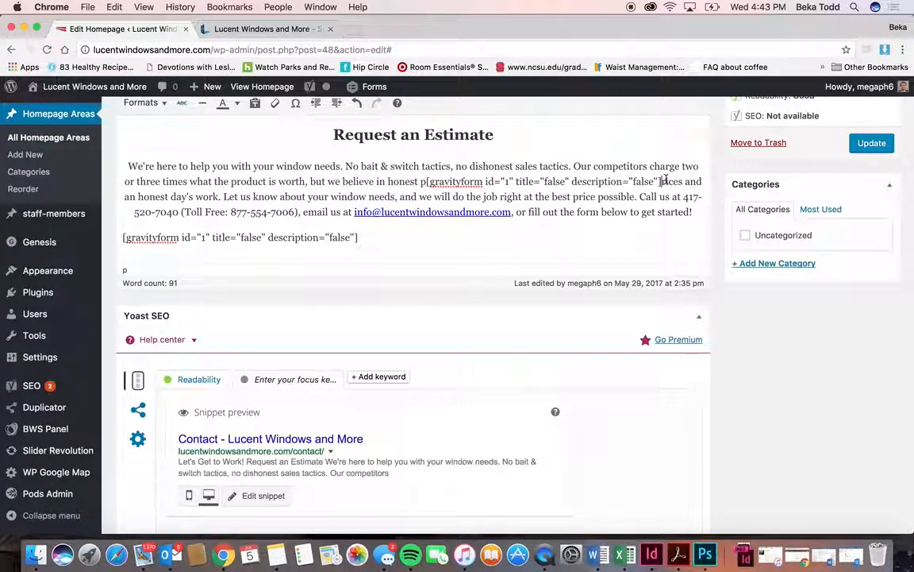
key(super+z)
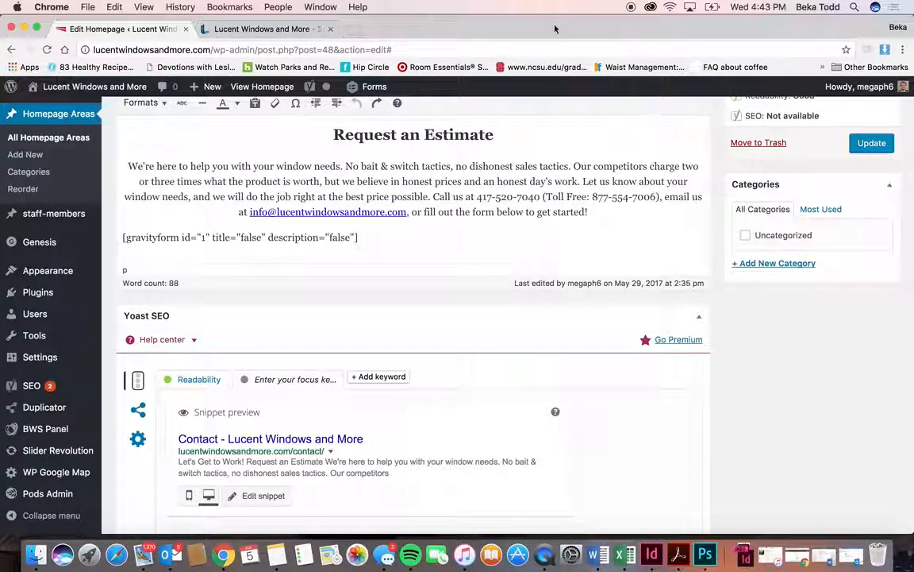
Review the Contact area's background, padding and layout settings, comparing them with the form section on the live site.
scroll(572, 209, down, 20)
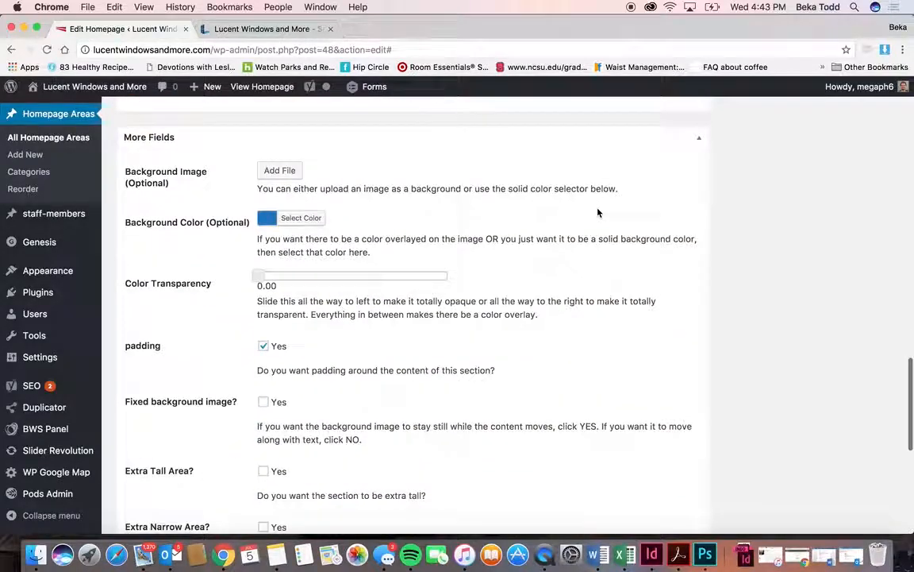
click(258, 29)
scroll(317, 286, down, 10)
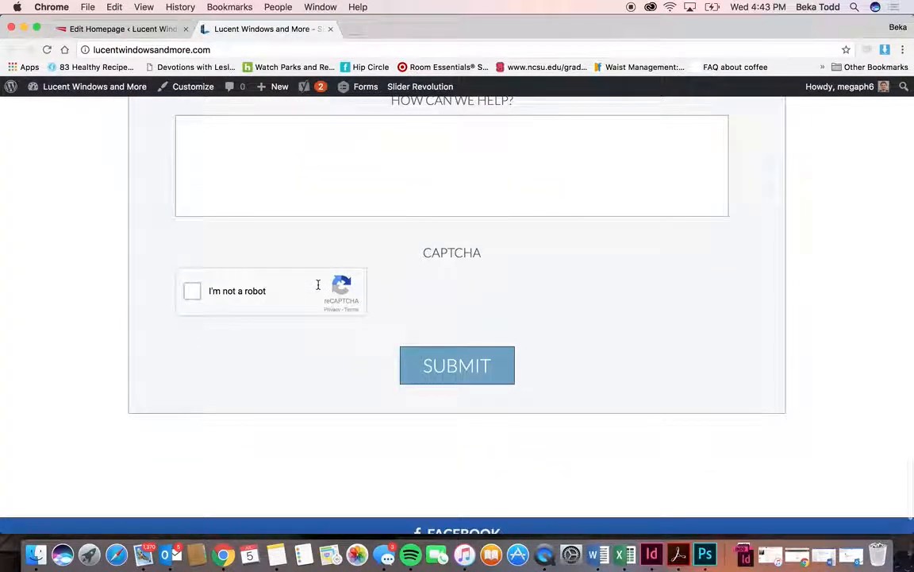
click(127, 29)
scroll(321, 373, down, 5)
scroll(321, 381, down, 2)
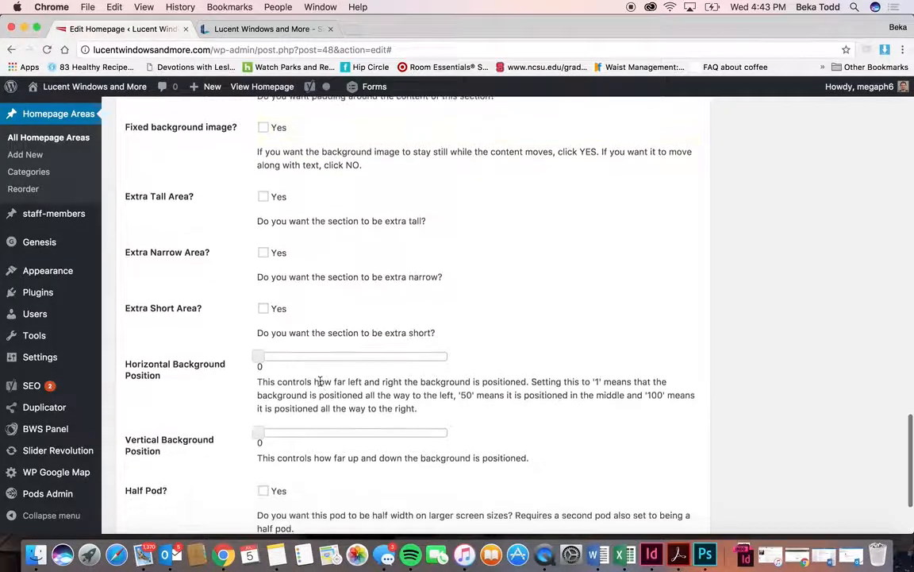
scroll(319, 379, up, 20)
Examine the live Let's Get to Work! section from its heading through the form fields to the Facebook footer link.
click(261, 29)
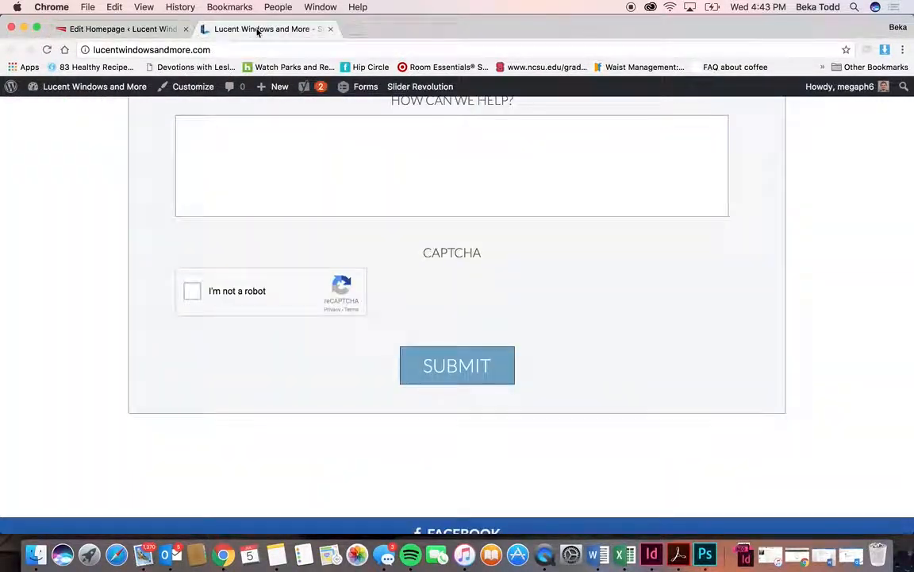
scroll(326, 312, up, 7)
scroll(323, 312, down, 8)
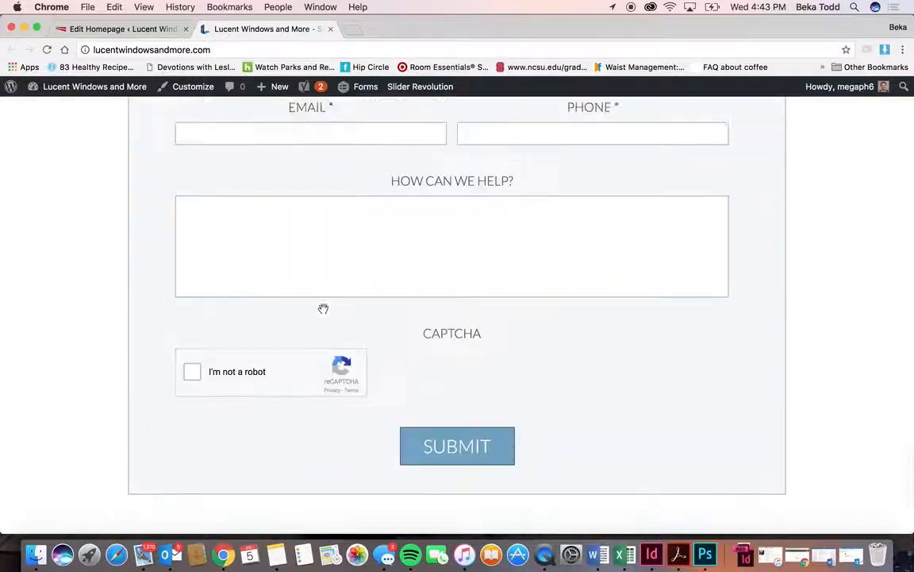
scroll(323, 313, up, 7)
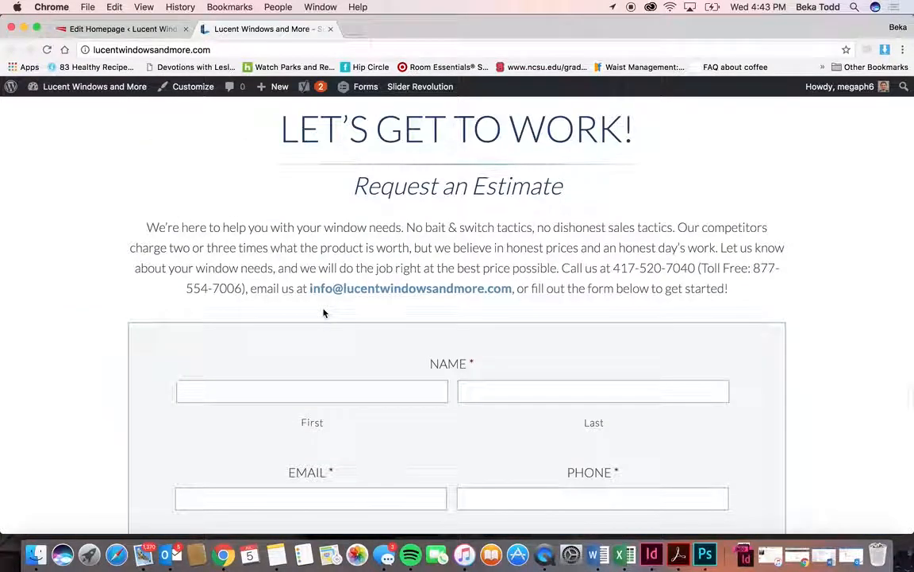
scroll(323, 313, up, 4)
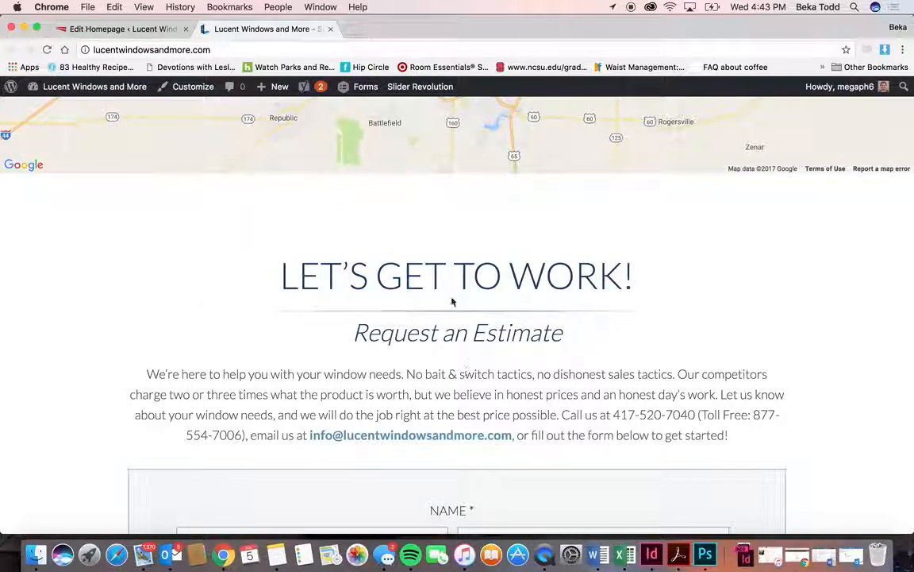
scroll(451, 300, down, 11)
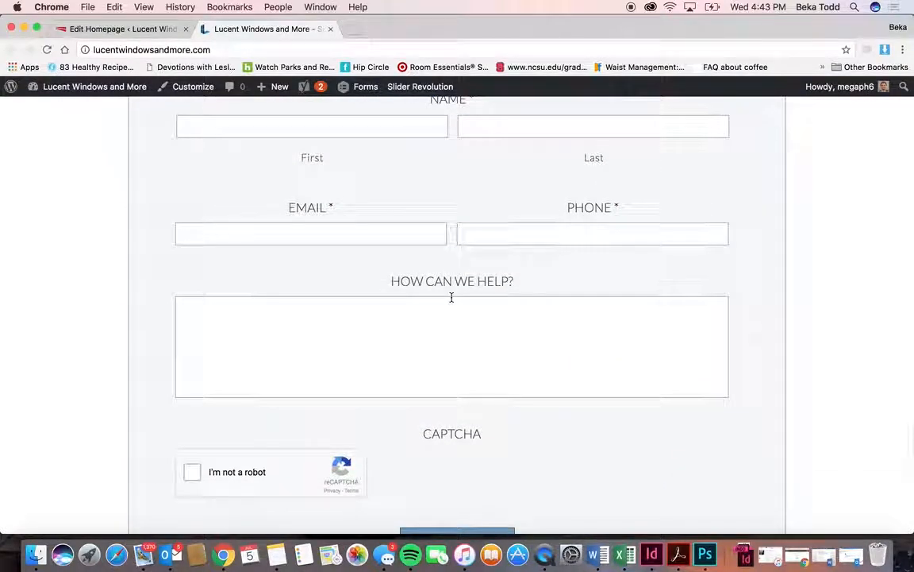
scroll(450, 297, down, 7)
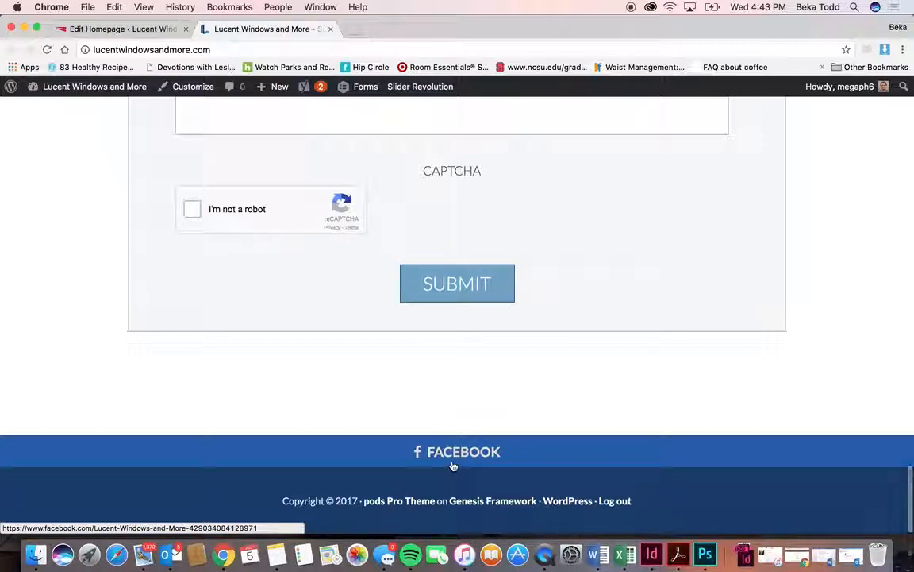
Create a new homepage area titled Hello with the lines "Hello", "Welcome to our site!" and "Contact Us!".
click(140, 30)
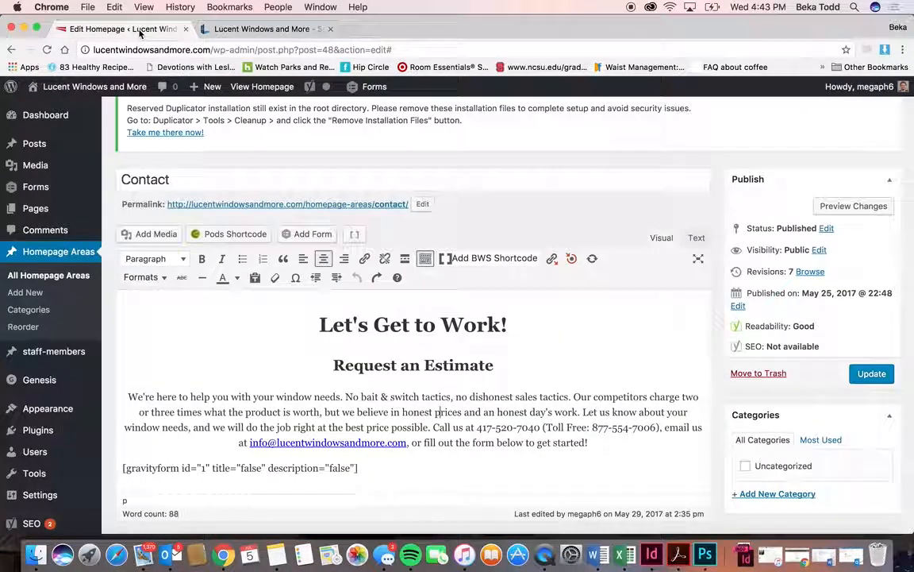
click(30, 293)
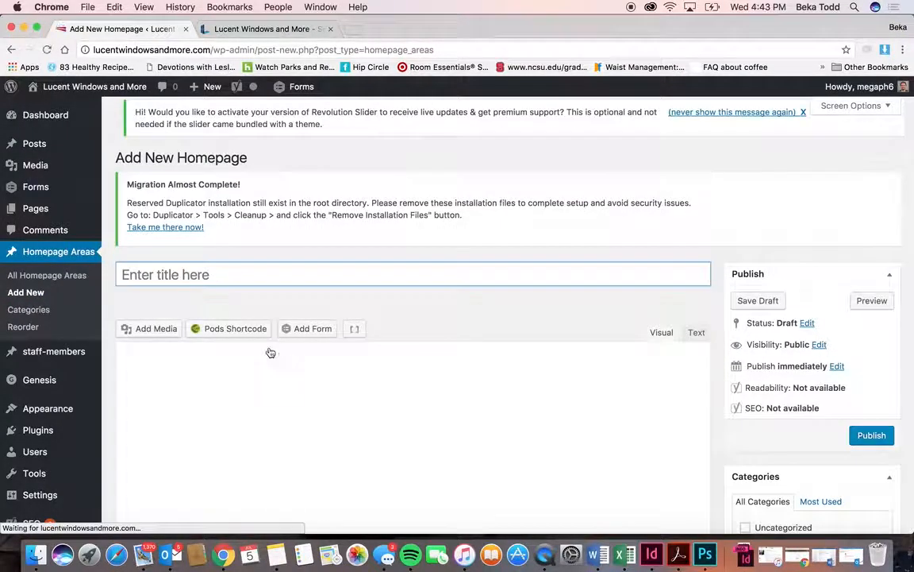
text(Hello)
click(318, 486)
text(Hello)
key(Return)
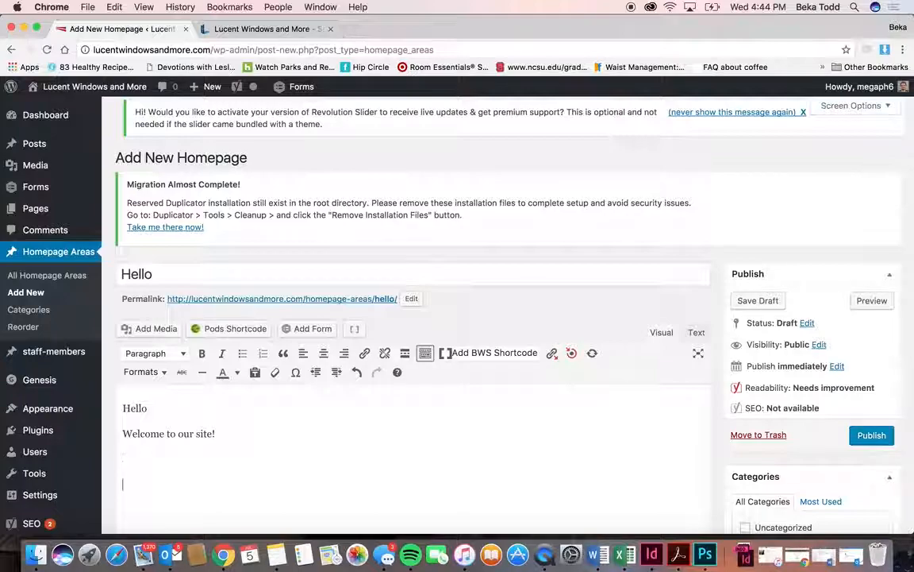
key(BackSpace)
text(L)
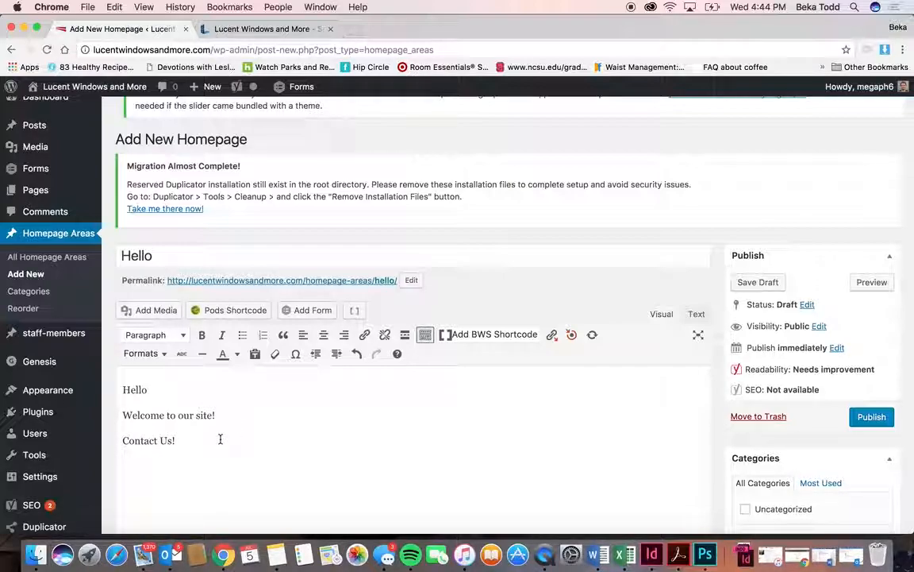
Center all three lines of the new area and format the "Hello" line as Heading 1.
key(super+a)
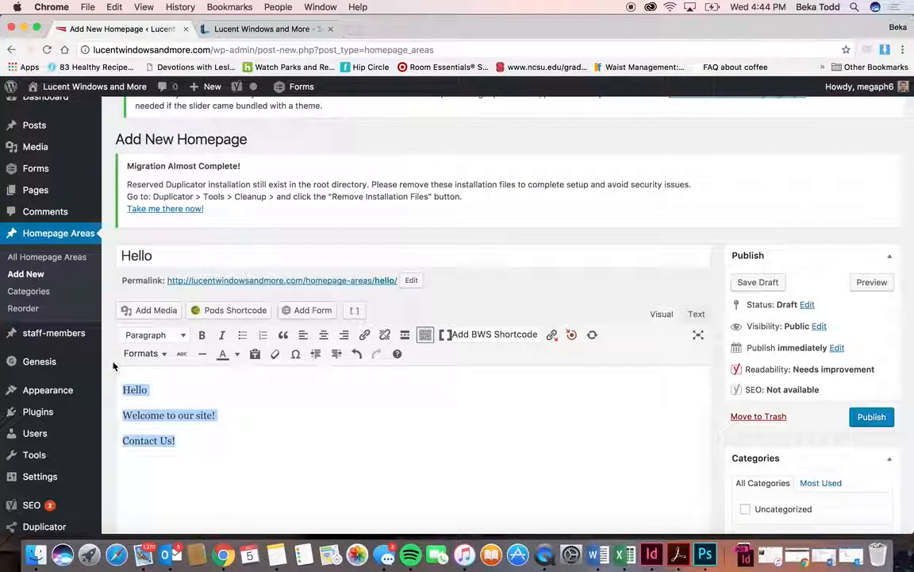
click(323, 334)
click(429, 402)
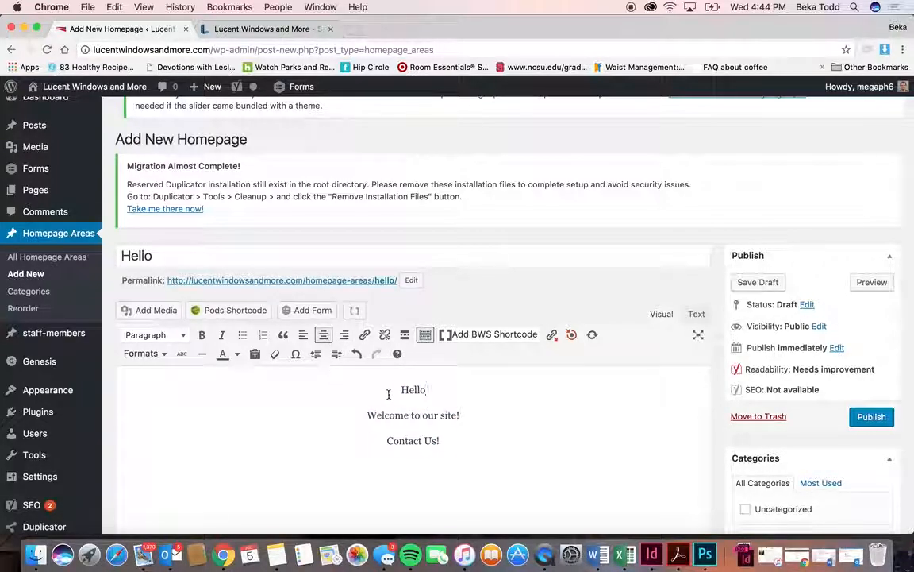
click(179, 337)
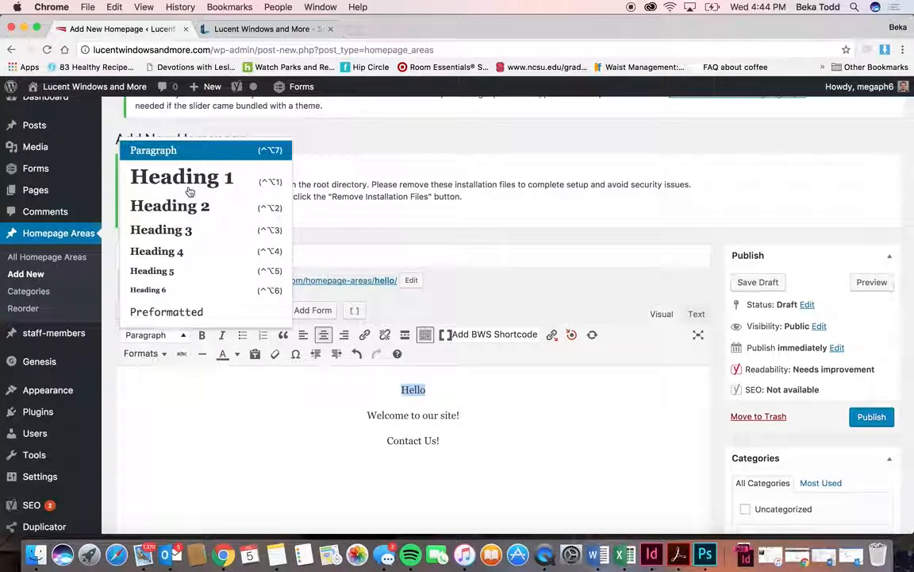
click(180, 178)
Turn on padding around the content of the new Hello area.
drag(439, 462, 331, 381)
scroll(296, 430, down, 10)
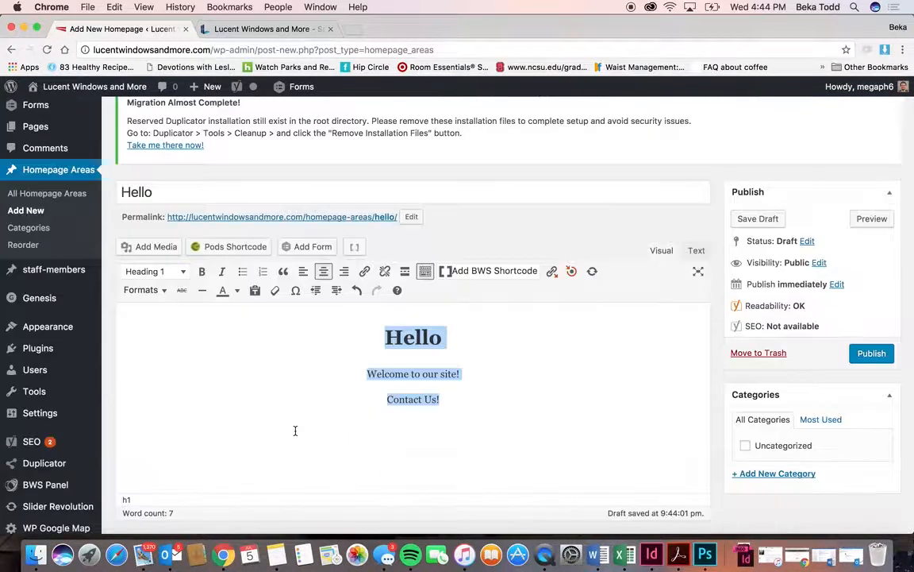
scroll(296, 432, up, 4)
scroll(414, 239, down, 1)
click(443, 182)
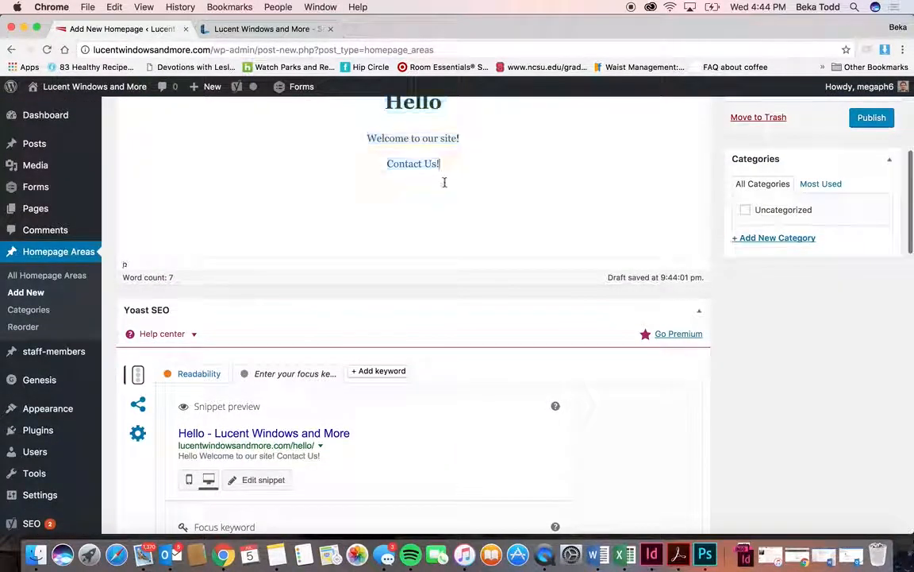
scroll(300, 183, down, 10)
scroll(305, 192, down, 4)
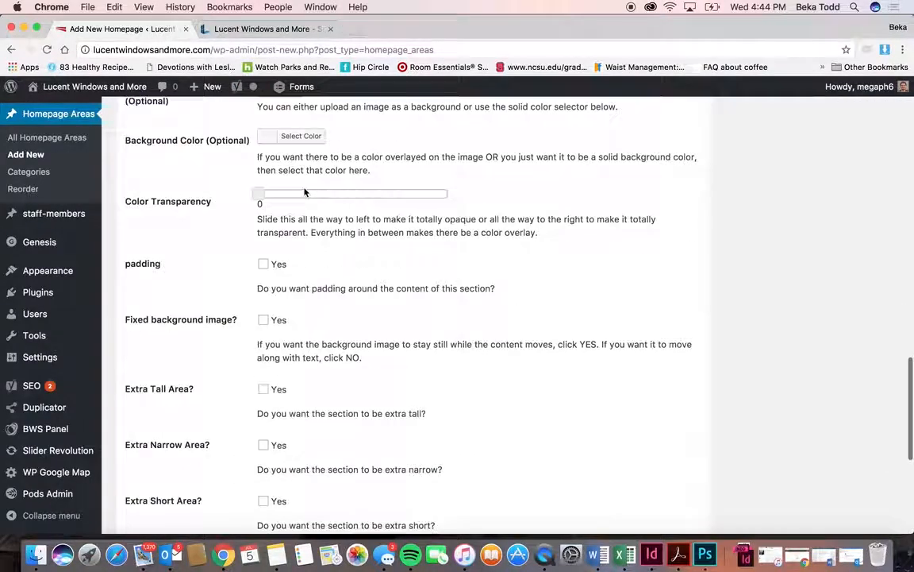
click(263, 263)
scroll(358, 244, up, 1)
scroll(358, 245, up, 15)
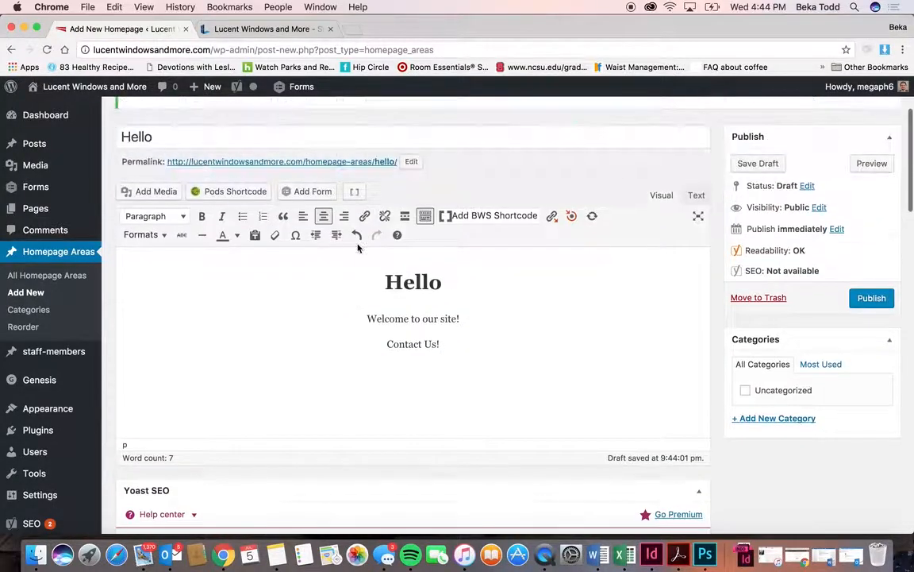
Give the "Contact Us!" line the Button format and link it to #contact.
drag(447, 341, 388, 343)
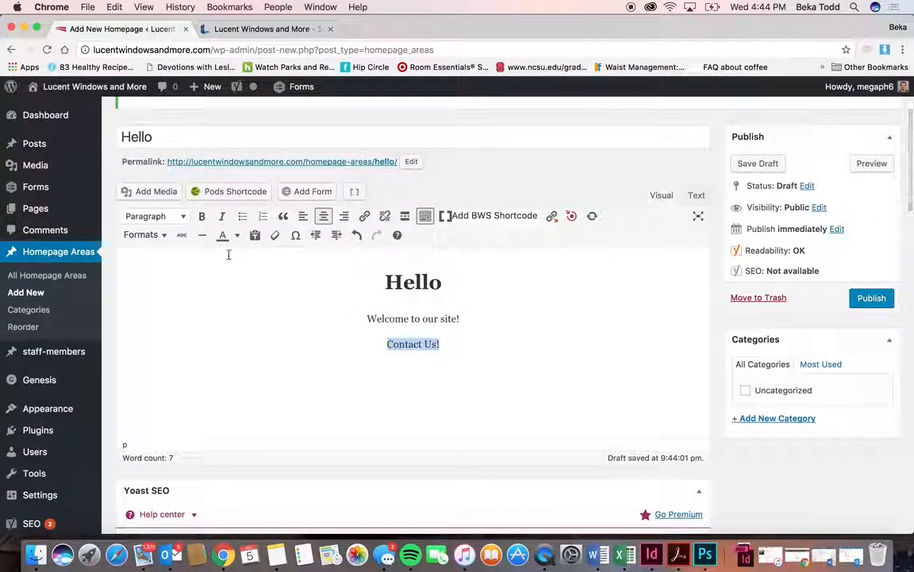
click(161, 235)
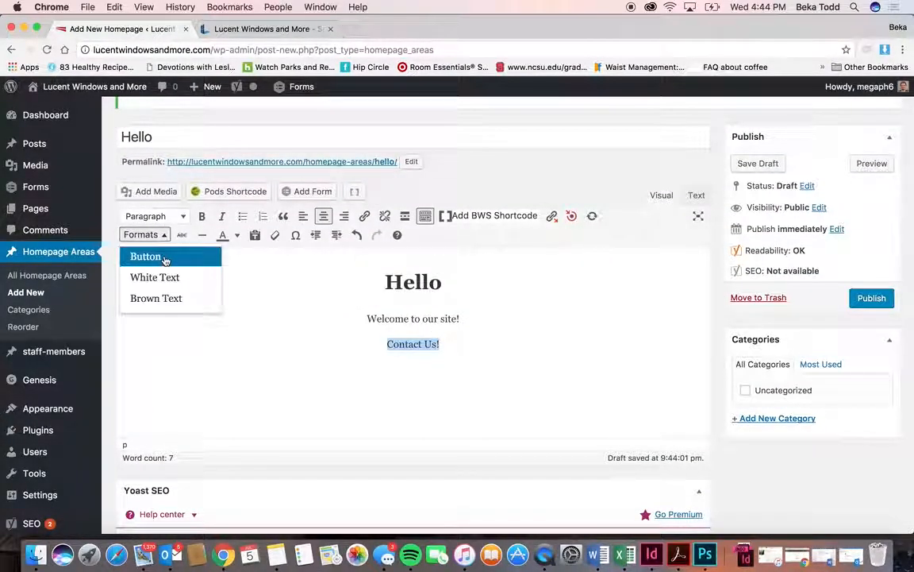
click(165, 257)
click(364, 216)
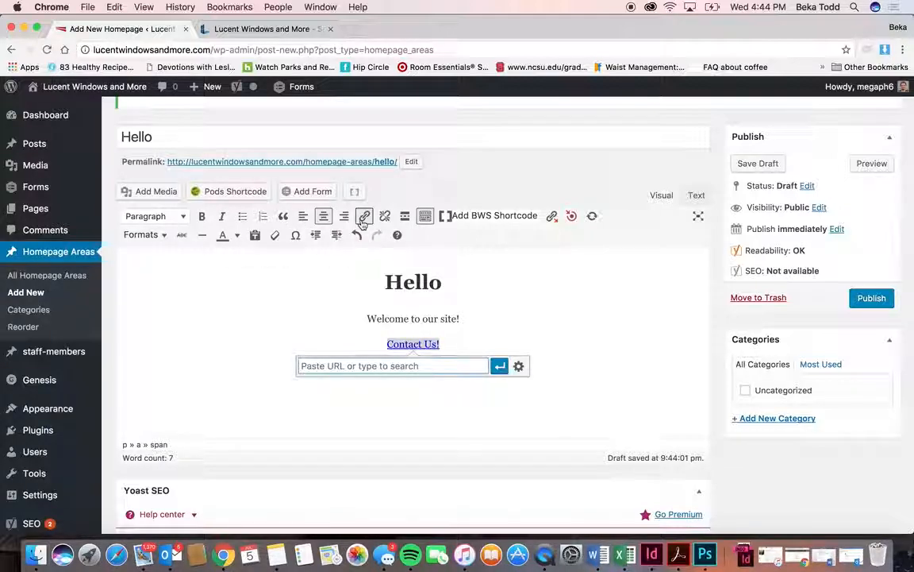
text(#contact)
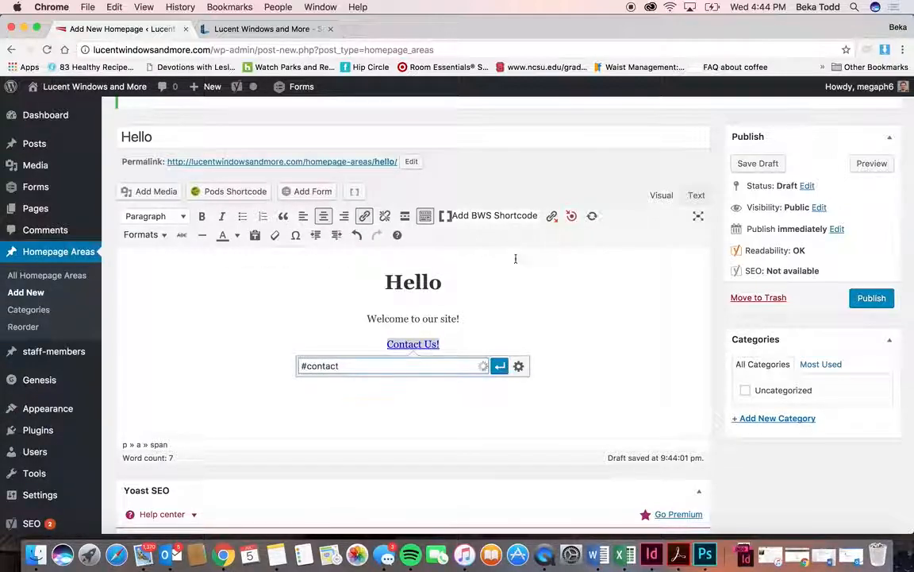
click(499, 366)
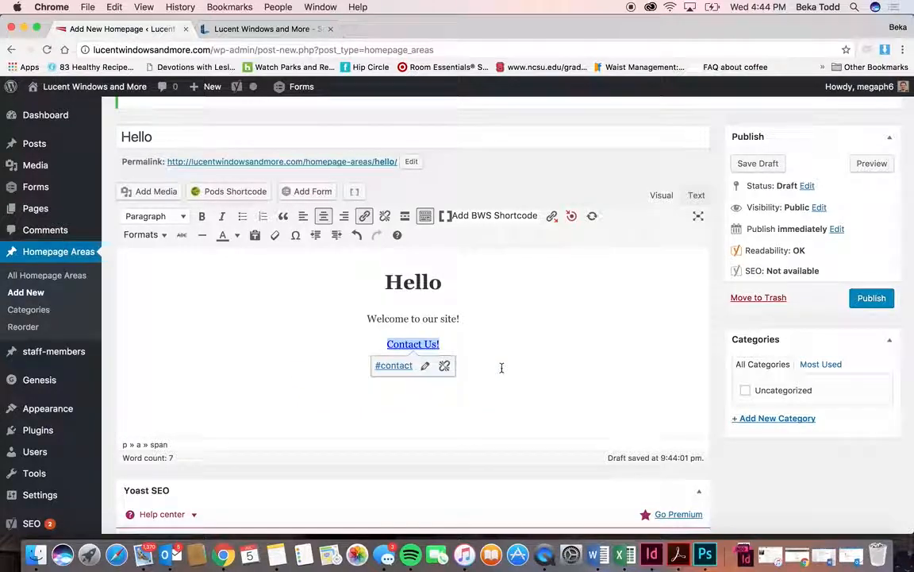
Publish the Hello area and reorder the homepage areas so it sits between Products and Lucent gutter Shield.
click(869, 298)
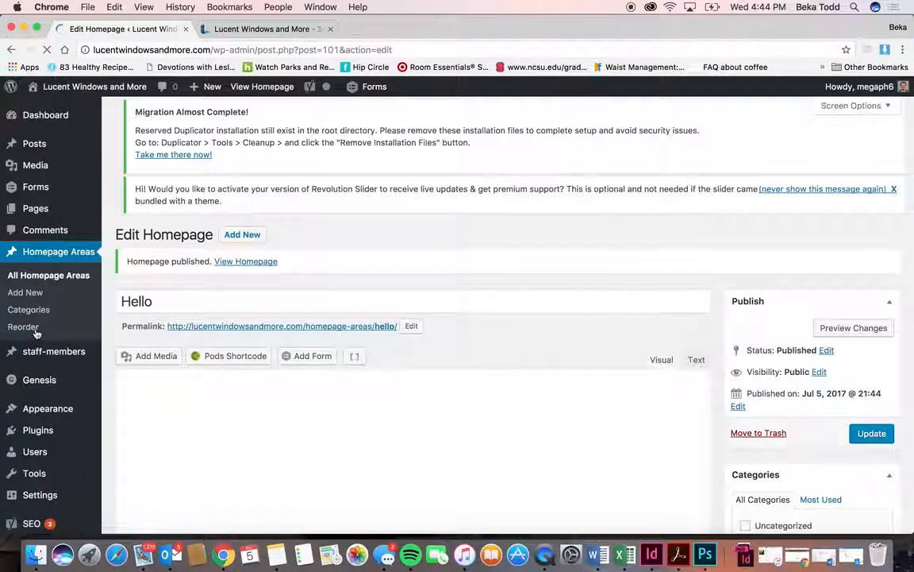
click(36, 334)
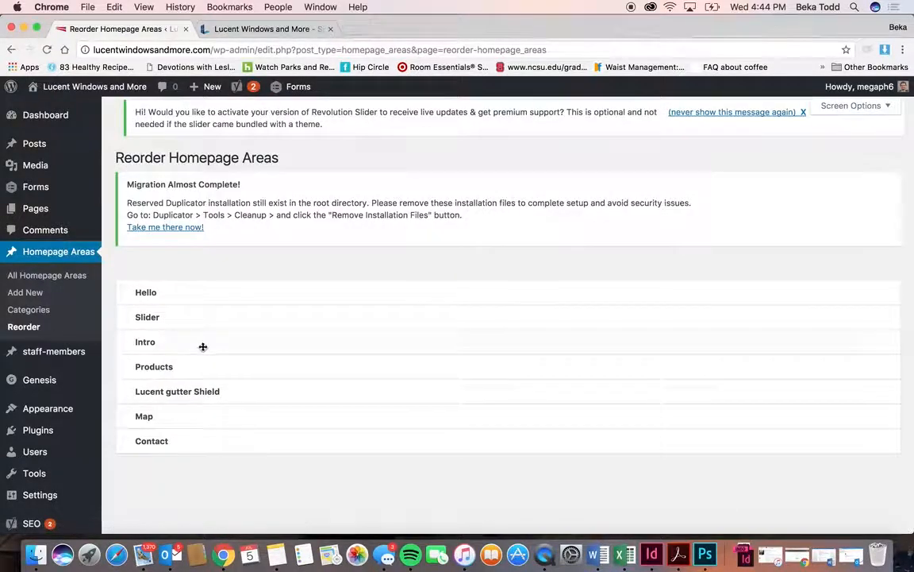
drag(196, 292, 207, 378)
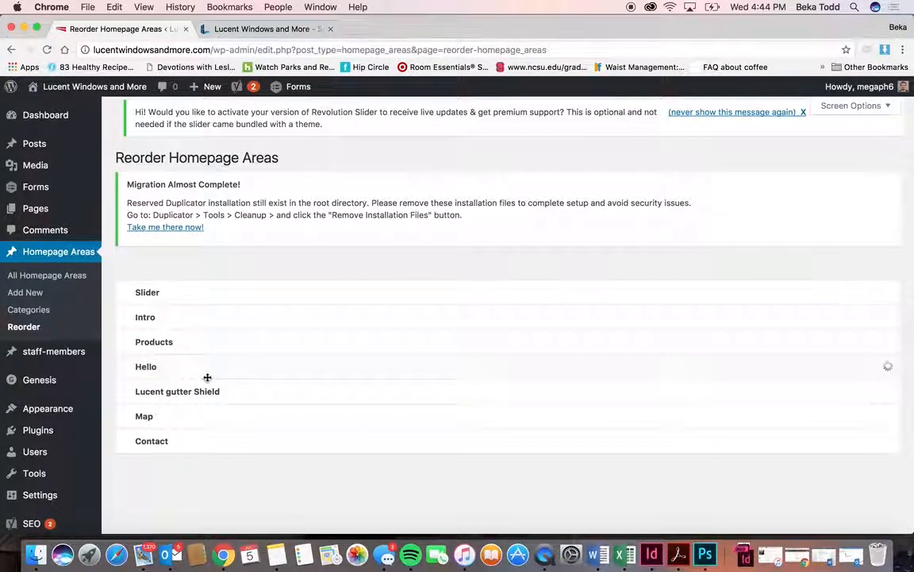
Reload the live homepage and inspect the new Hello section and its Contact Us! button.
click(238, 29)
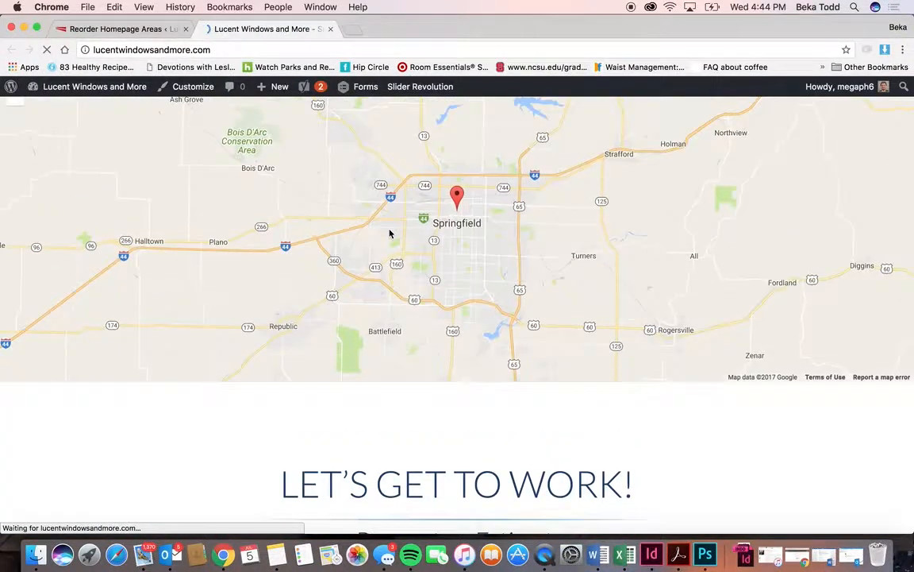
scroll(389, 234, up, 5)
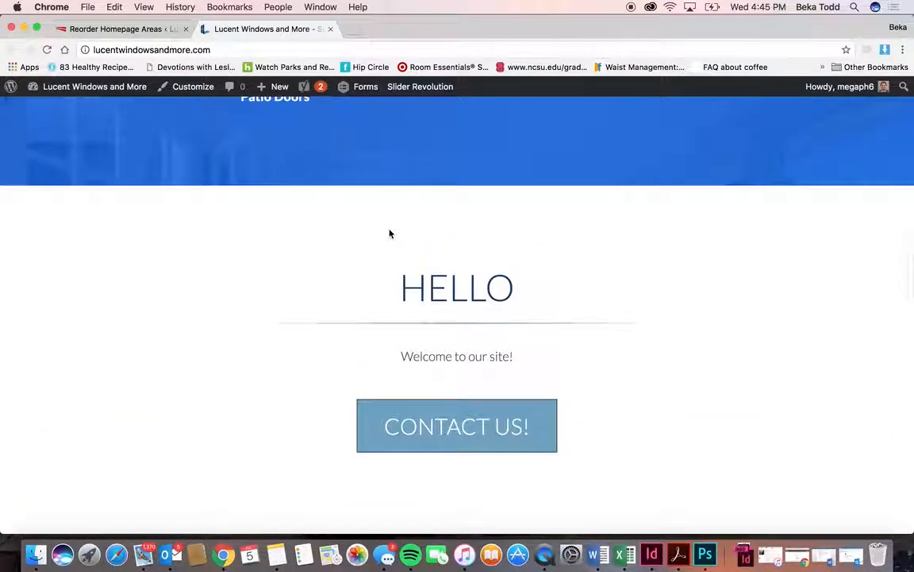
scroll(556, 334, down, 2)
scroll(567, 283, up, 1)
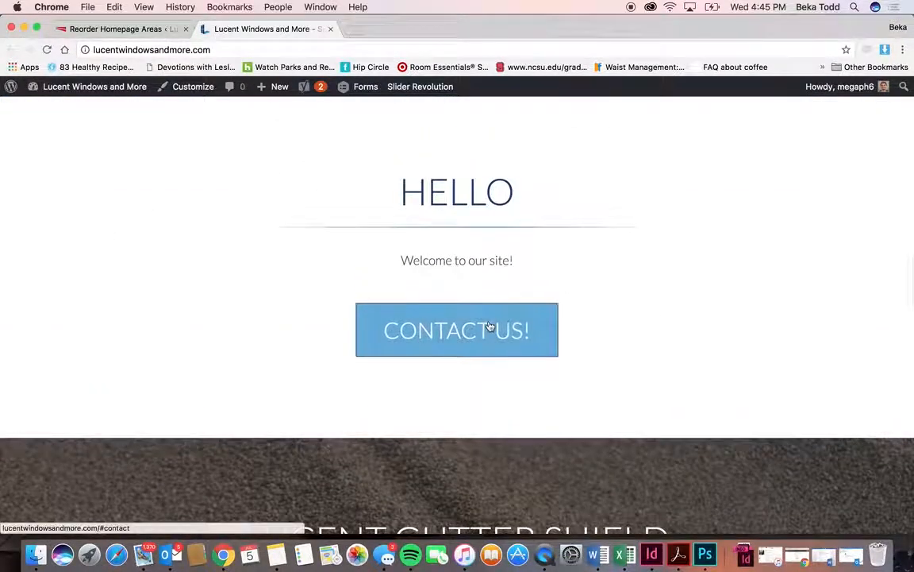
Reopen the Hello area for editing and apply the White Text format to "Hello" and "Welcome to our site!".
click(129, 28)
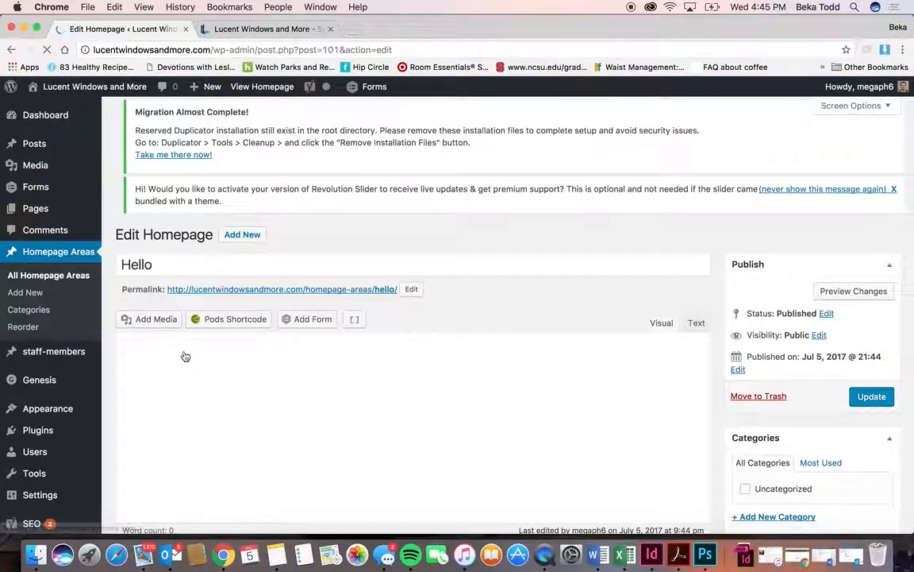
scroll(285, 397, down, 5)
click(454, 226)
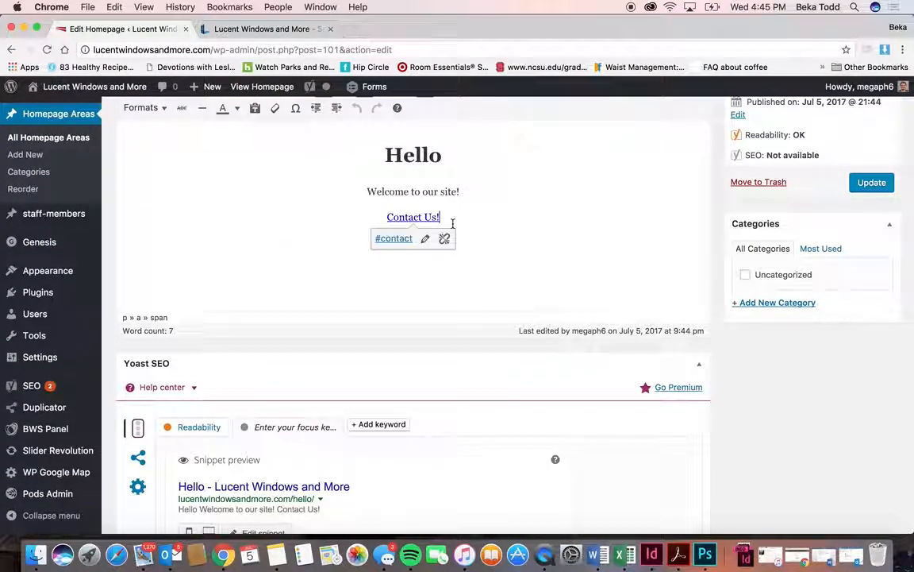
key(super+a)
scroll(260, 175, up, 3)
click(147, 219)
click(461, 300)
drag(461, 300, 347, 238)
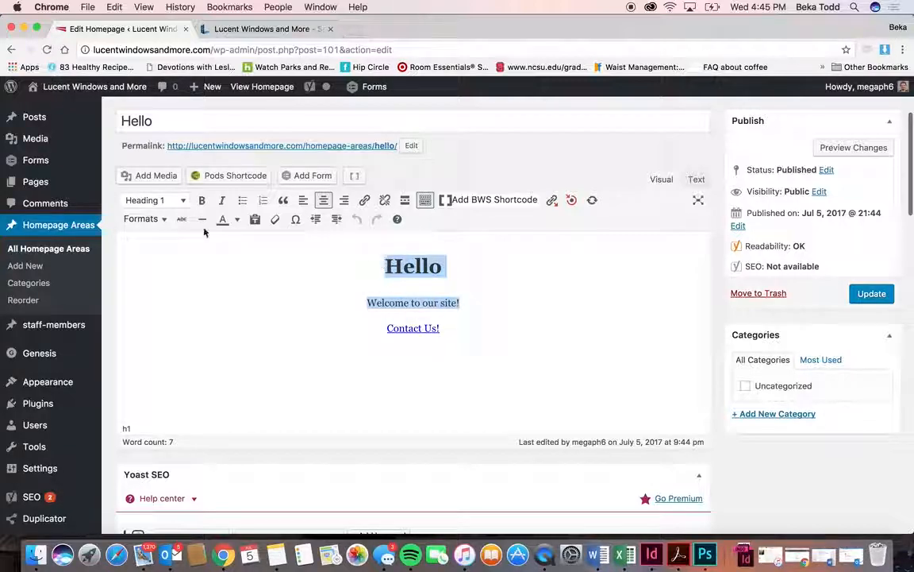
click(147, 219)
click(164, 267)
Attach AdobeStock_47847662 from the media library as the Hello area's background image.
scroll(331, 339, down, 15)
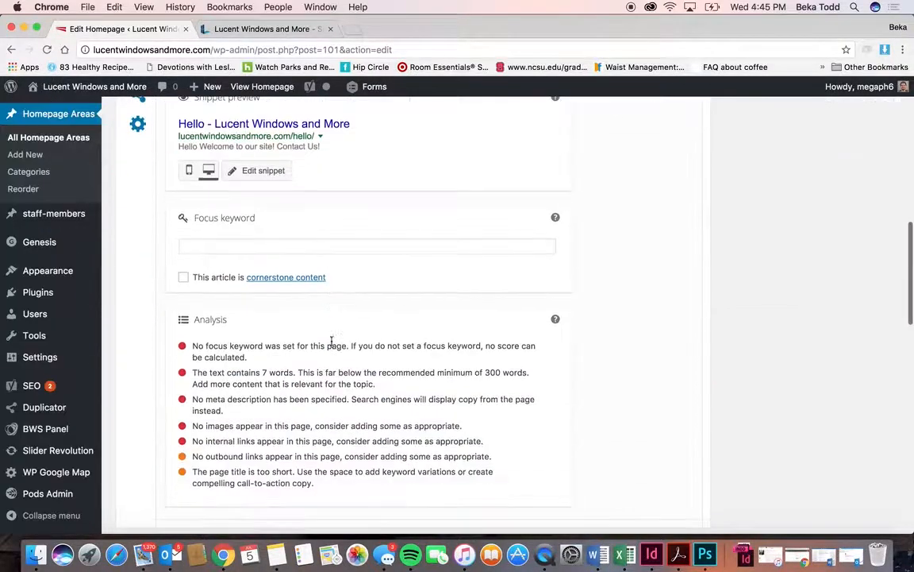
click(280, 186)
click(143, 137)
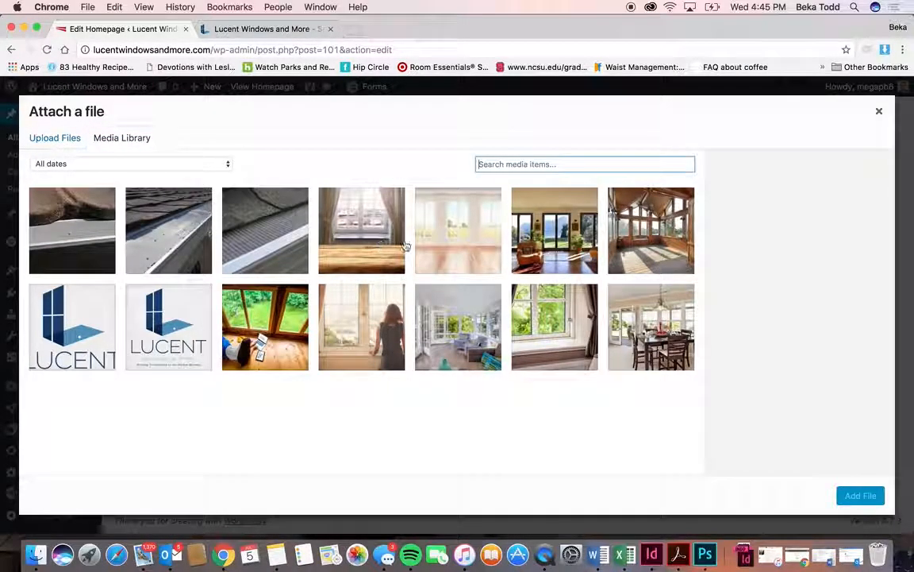
click(443, 251)
click(548, 239)
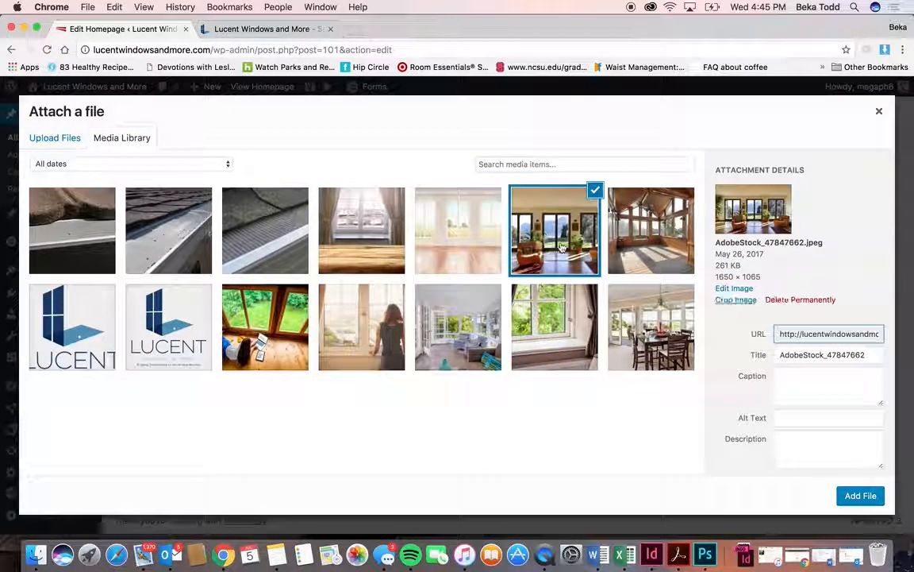
click(861, 496)
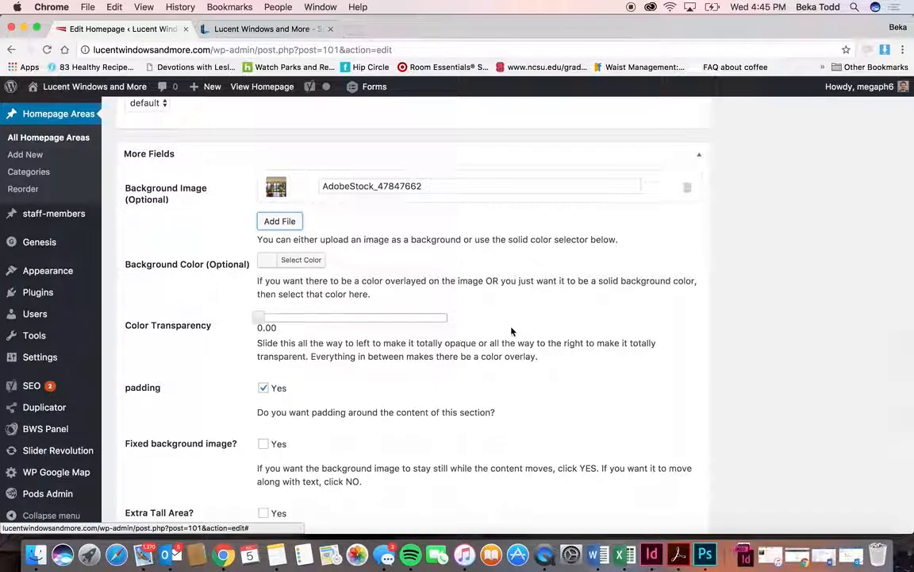
Set the Hello area's background color to the dark teal #0c4949 with a color transparency of 0.75.
click(302, 259)
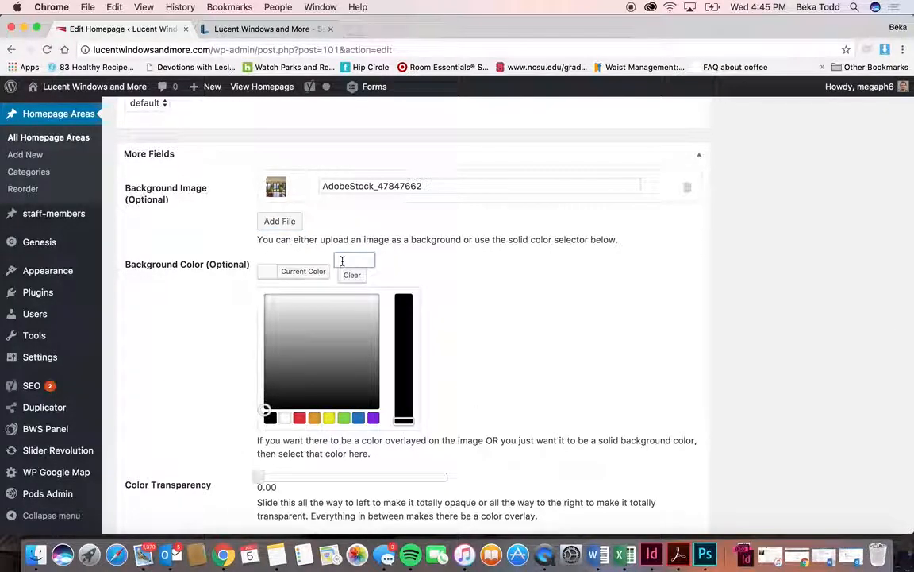
click(297, 334)
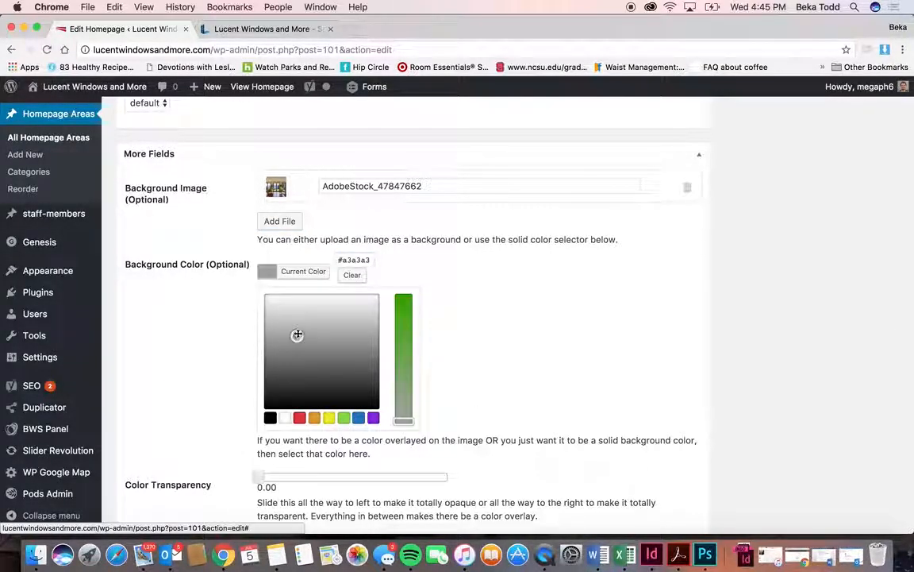
drag(297, 333, 330, 376)
drag(404, 422, 404, 318)
scroll(465, 389, down, 2)
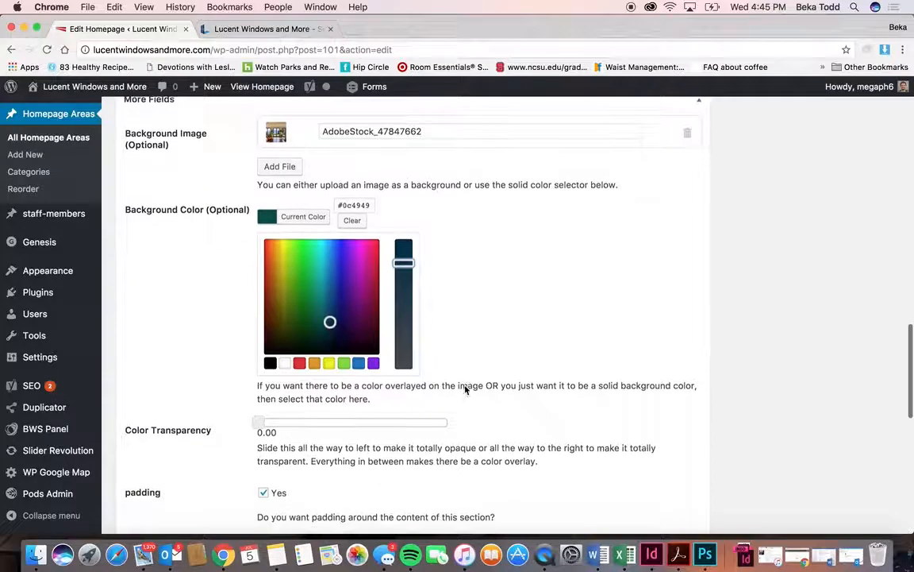
drag(261, 422, 400, 423)
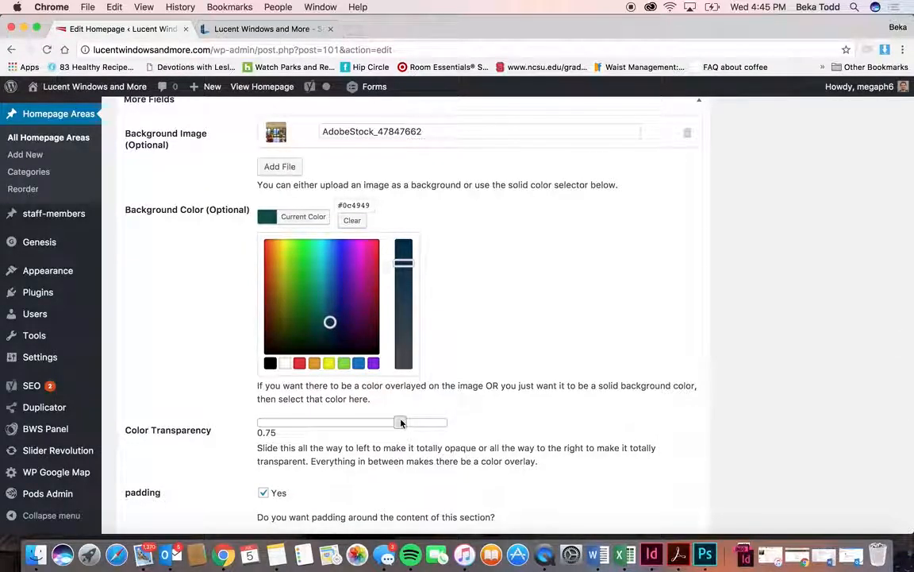
Update the Hello area and check its image and color overlay on the live homepage.
scroll(401, 423, down, 6)
scroll(401, 423, down, 5)
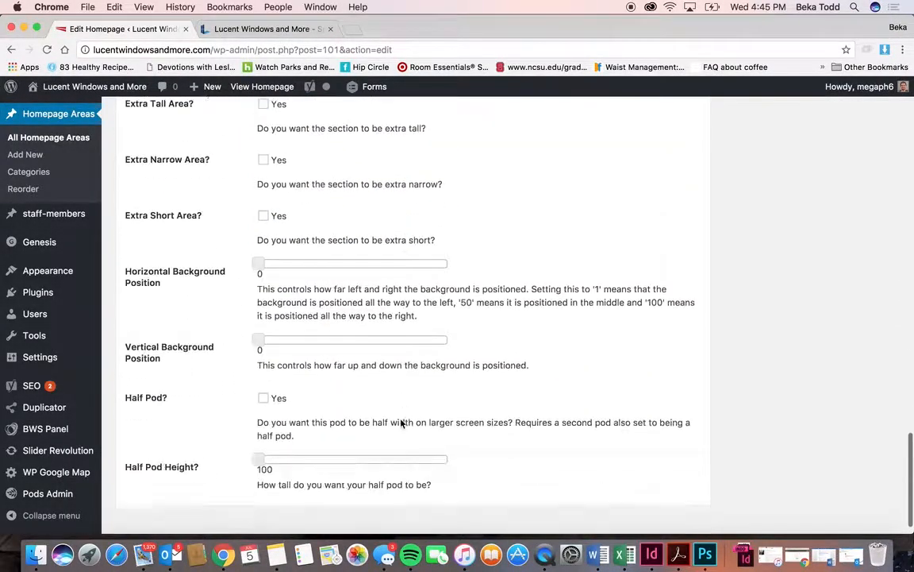
scroll(400, 422, up, 20)
click(872, 454)
click(235, 32)
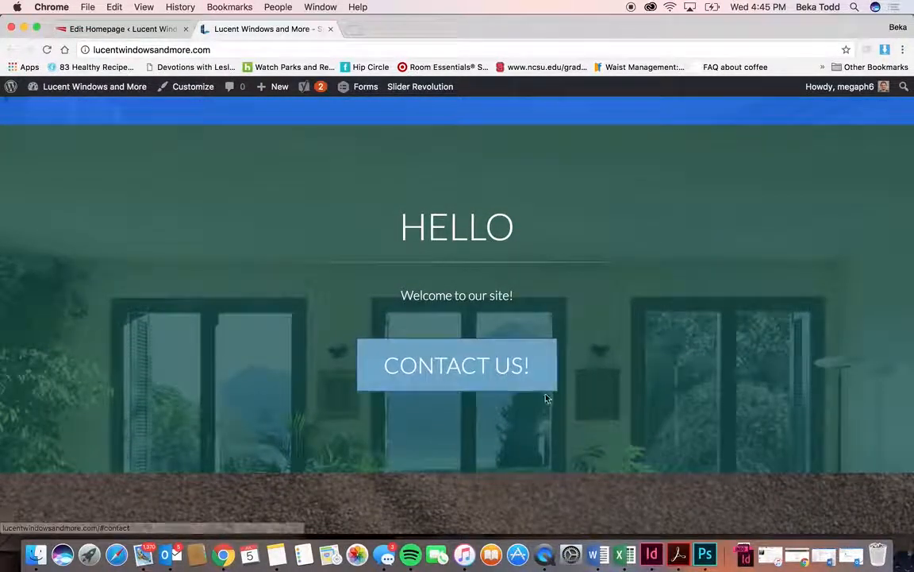
Return to editing the Hello area and set its horizontal background position to 44 and vertical background position to 50.
click(146, 33)
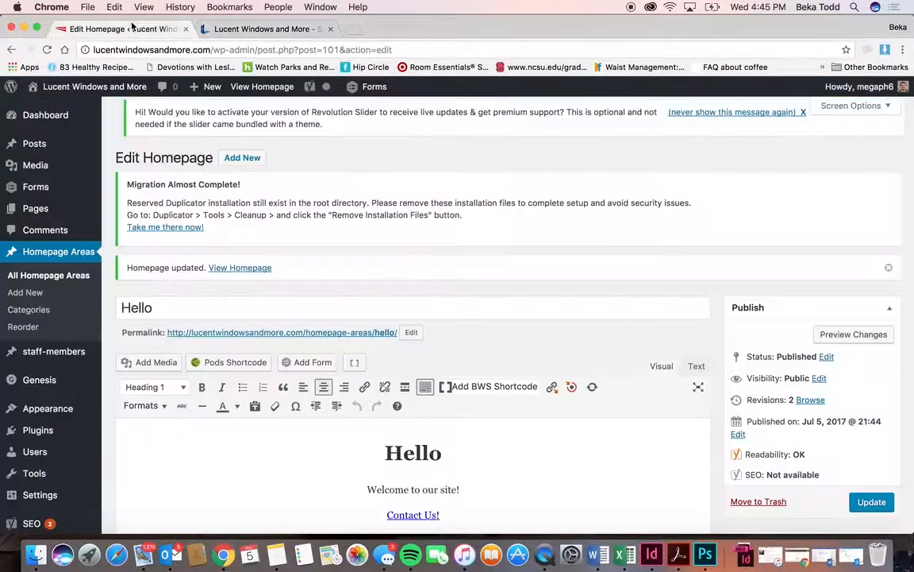
scroll(295, 329, down, 20)
scroll(293, 327, down, 8)
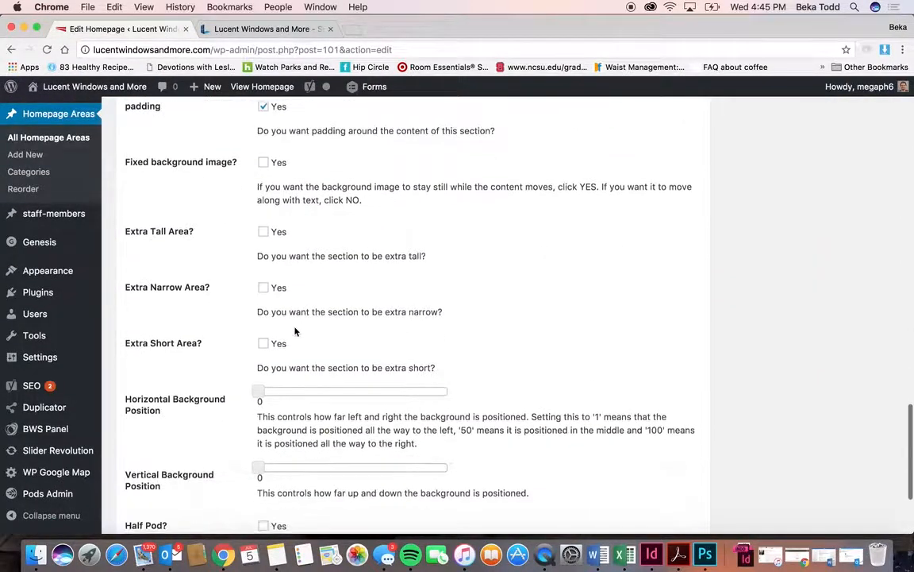
drag(259, 326, 342, 326)
drag(258, 401, 270, 405)
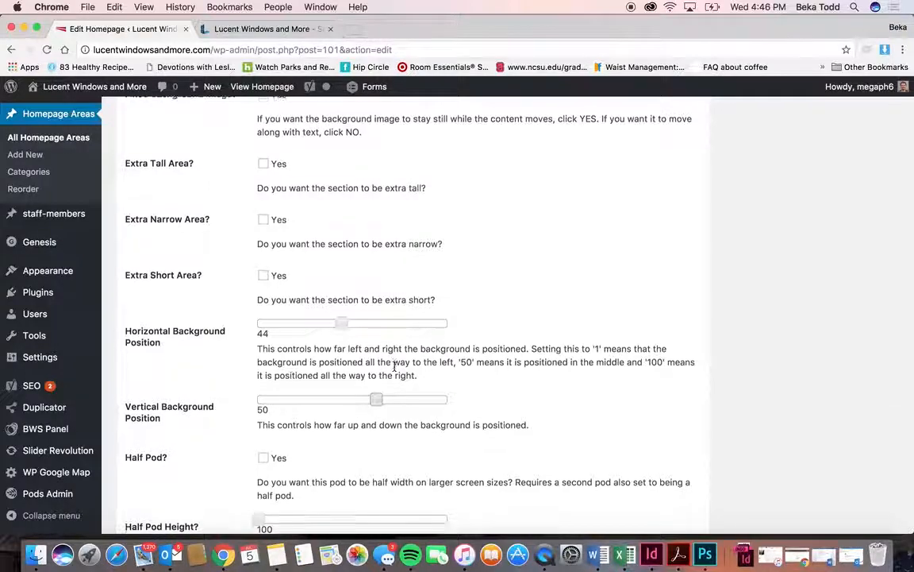
Update the Hello area and reload the live homepage to check the repositioned background.
scroll(393, 367, down, 3)
scroll(657, 332, up, 10)
scroll(804, 272, up, 15)
click(871, 402)
click(274, 27)
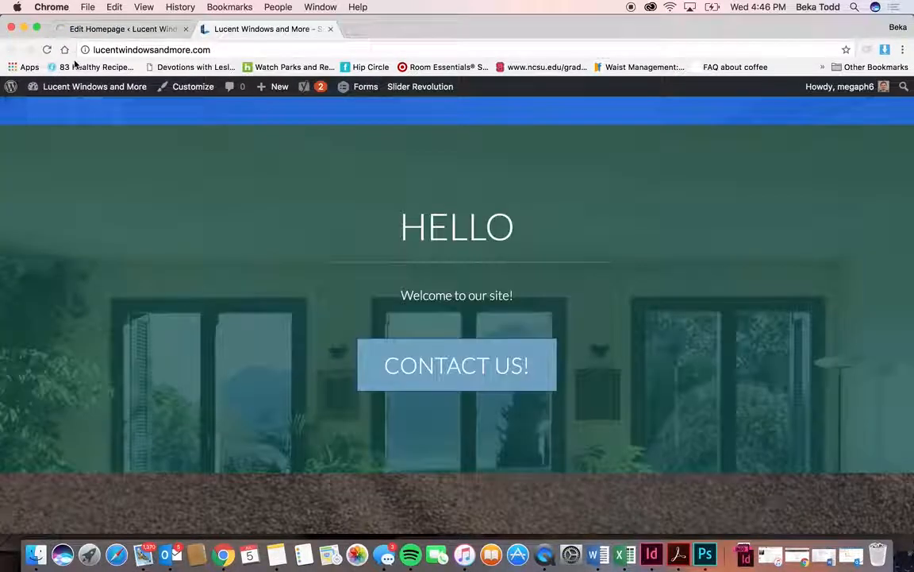
click(47, 49)
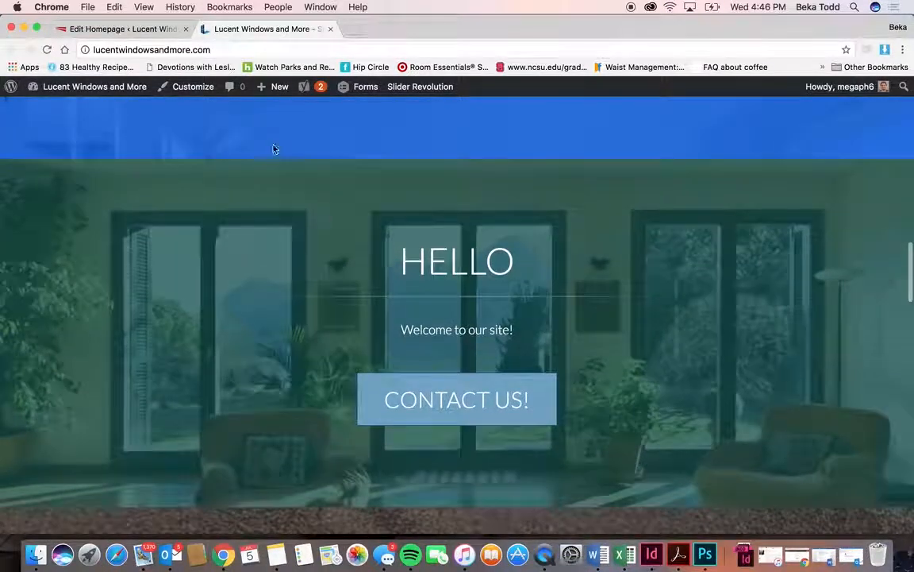
Return to the WordPress admin, look at the staff-members list and open the Widgets page.
click(132, 32)
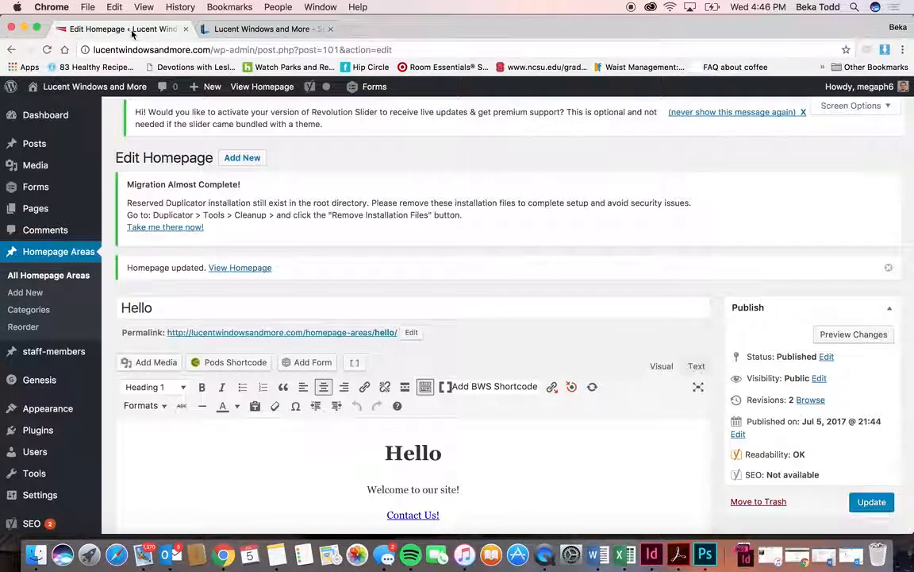
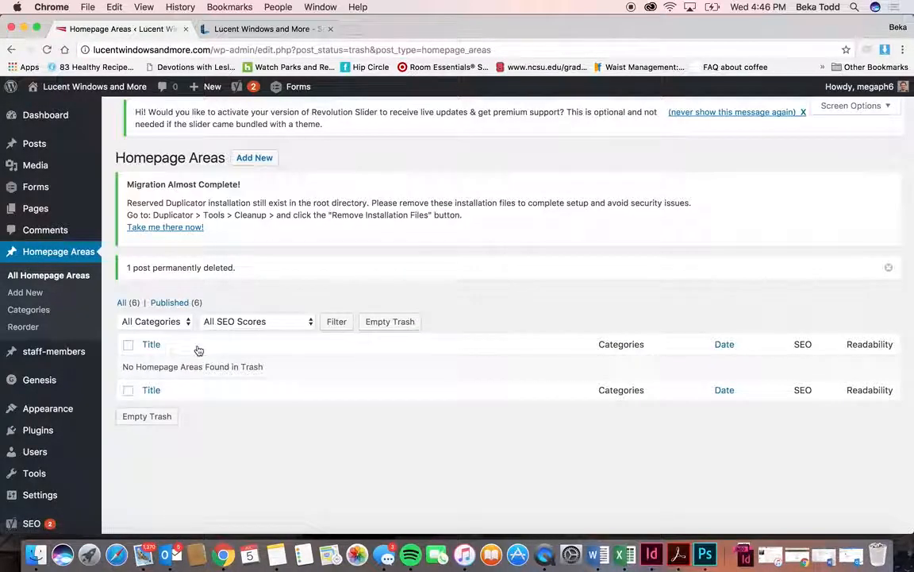
click(61, 352)
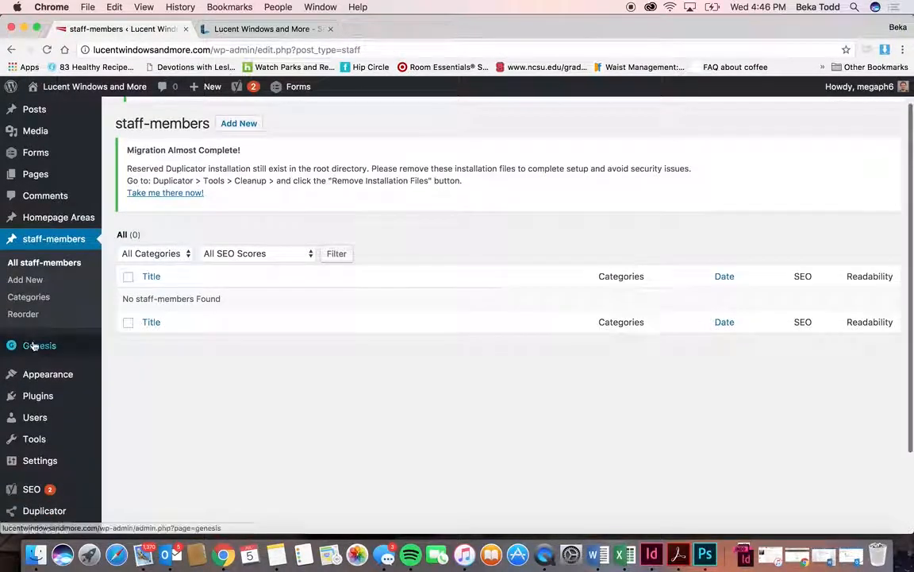
mouse_move(54, 374)
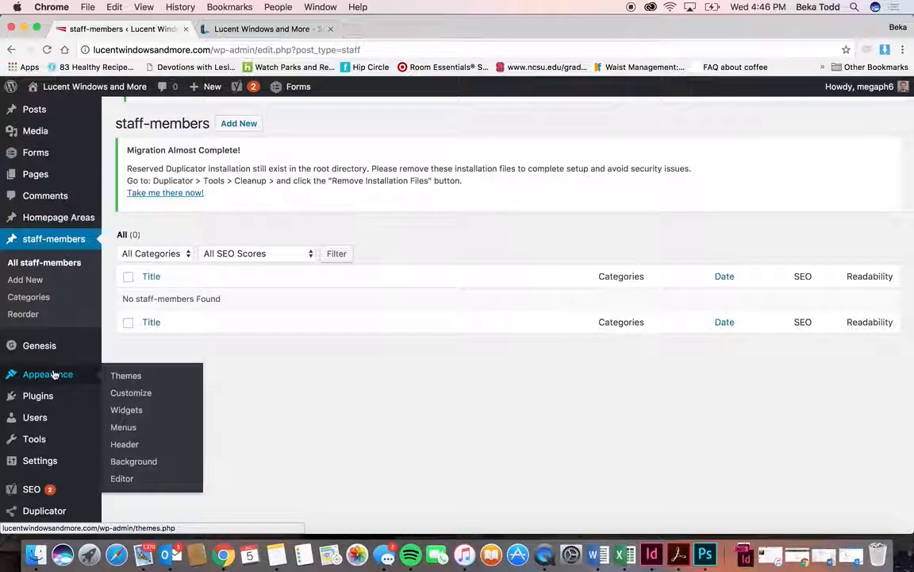
click(127, 410)
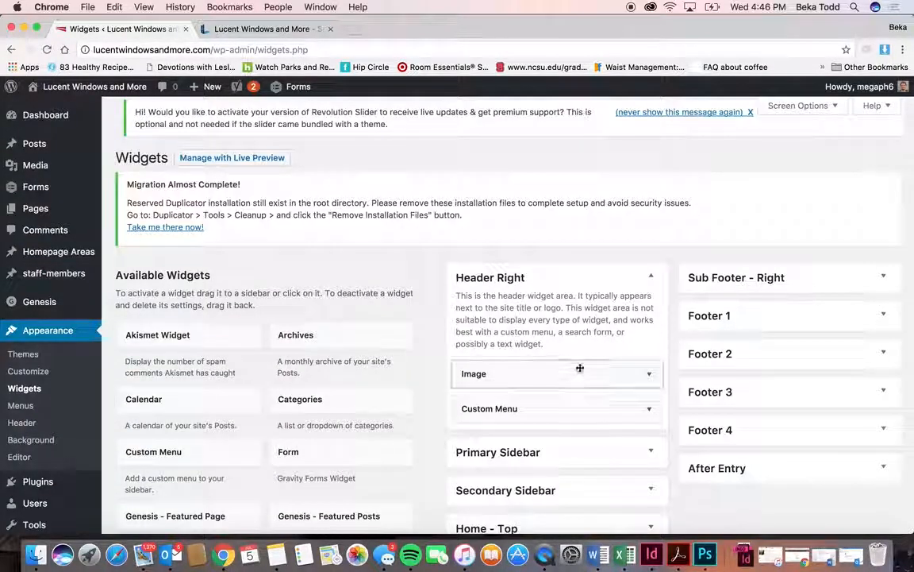
Examine the Header Right Image widget and its size options, comparing it with the logo on the live homepage.
click(651, 376)
scroll(627, 349, down, 5)
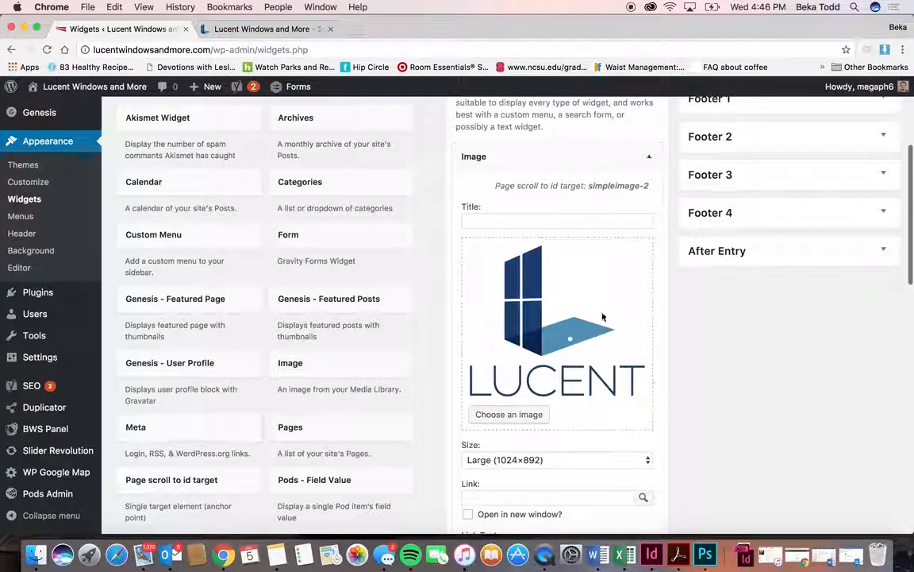
click(291, 26)
scroll(320, 215, up, 15)
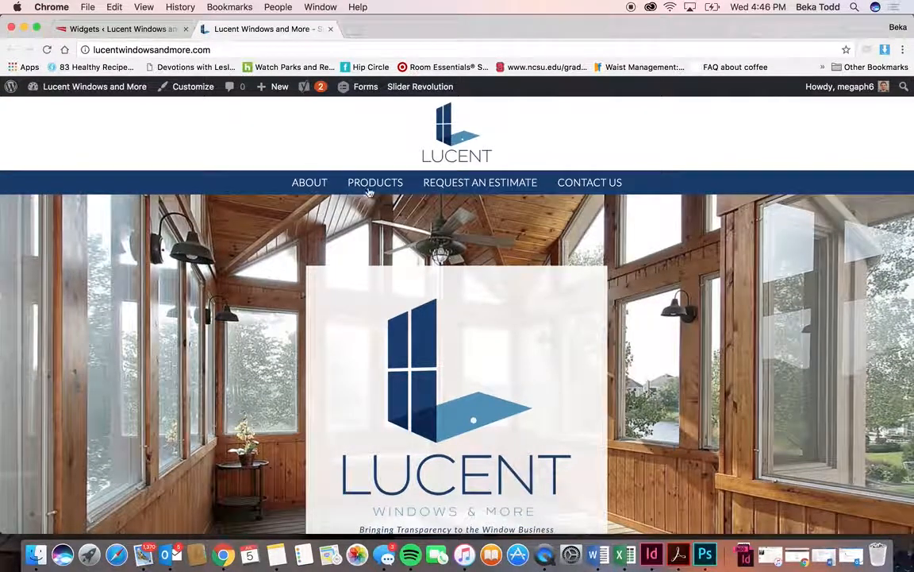
click(112, 28)
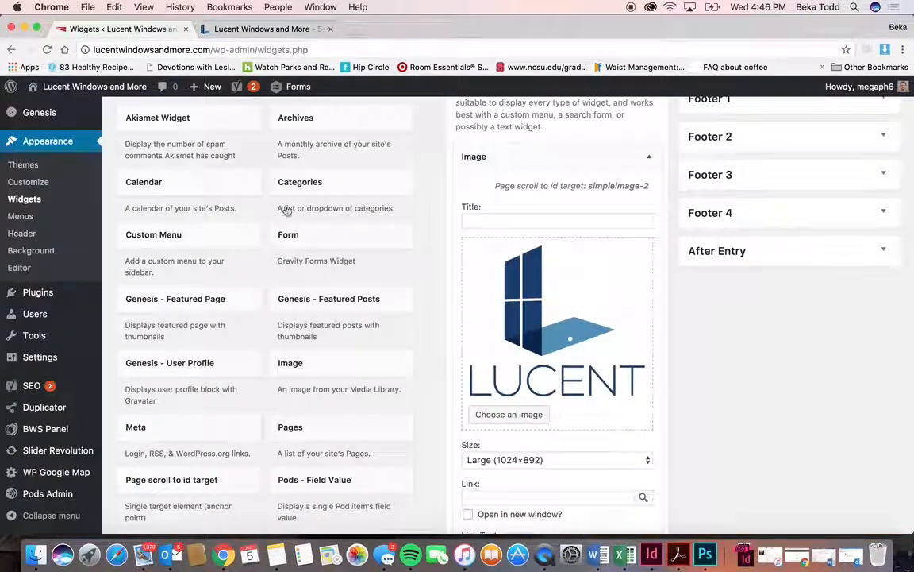
click(621, 462)
click(717, 466)
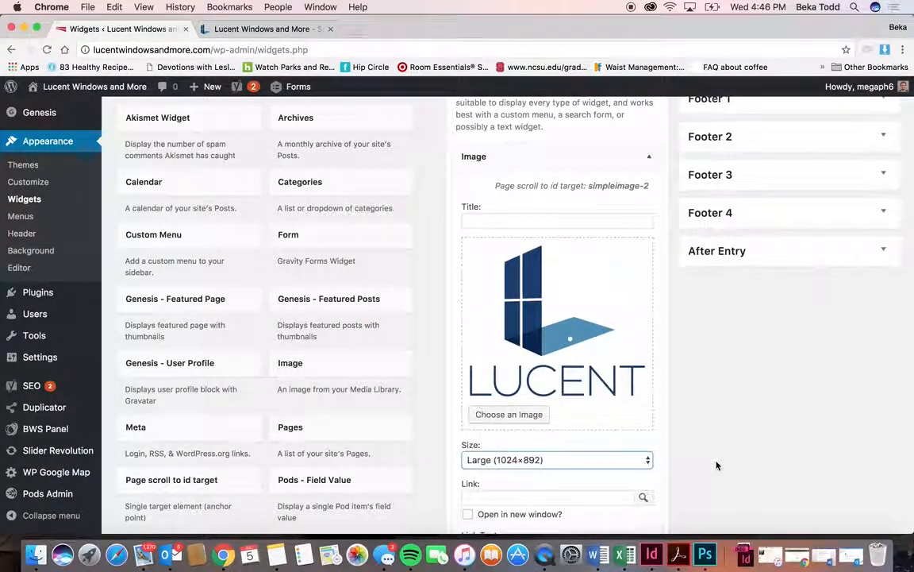
Expand the Custom Menu widget in Header Right and compare it with the live homepage's navigation menu.
scroll(717, 466, down, 5)
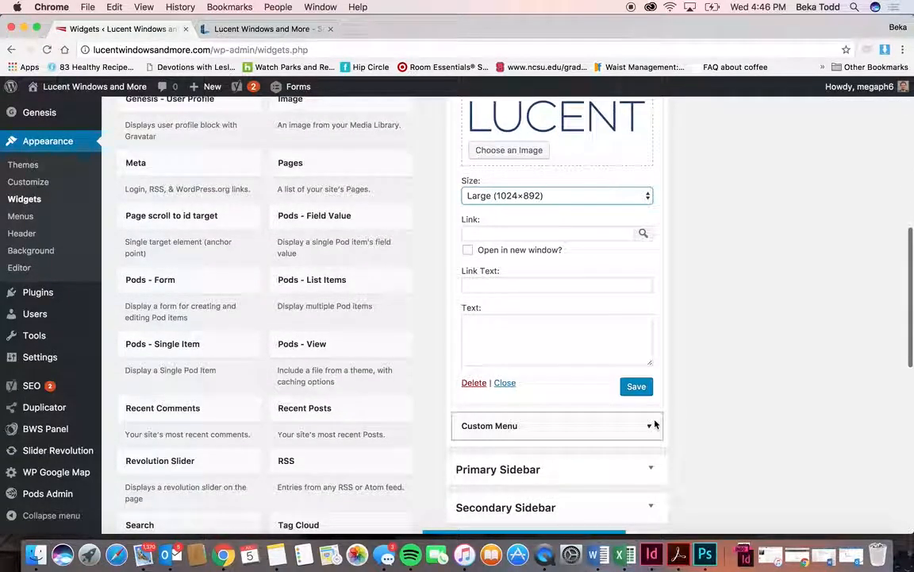
click(655, 424)
scroll(572, 416, down, 2)
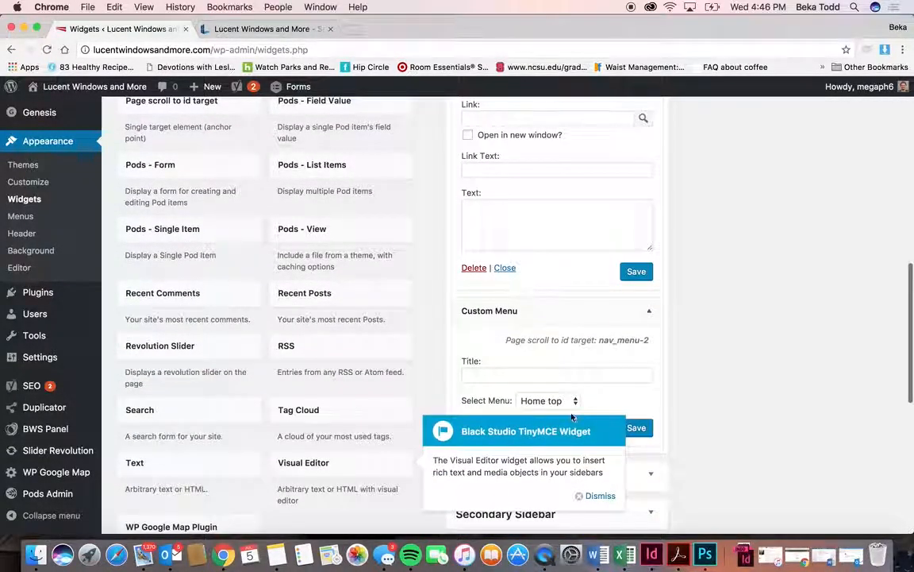
click(222, 29)
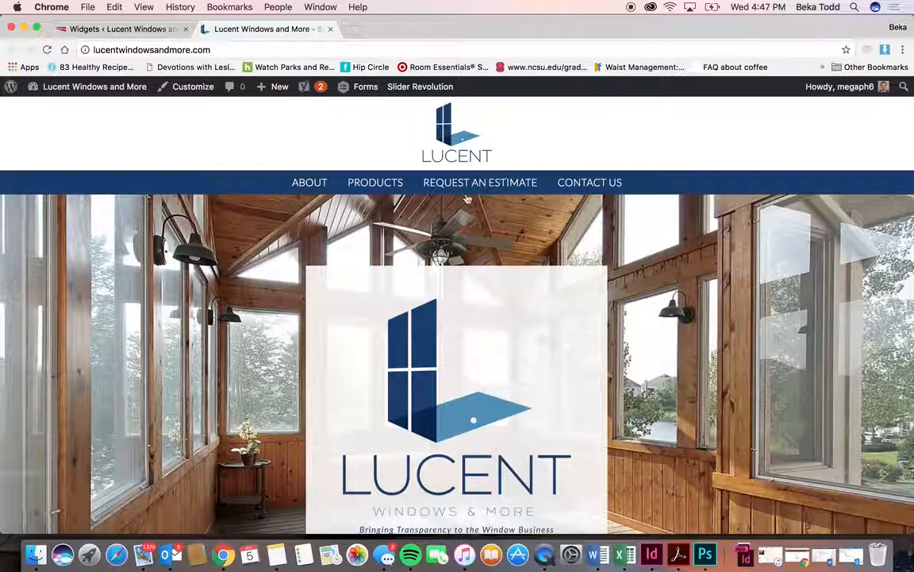
click(151, 30)
Expand the Sub Footer - Left and Home - Bottom widget areas to view their contents.
scroll(556, 302, down, 4)
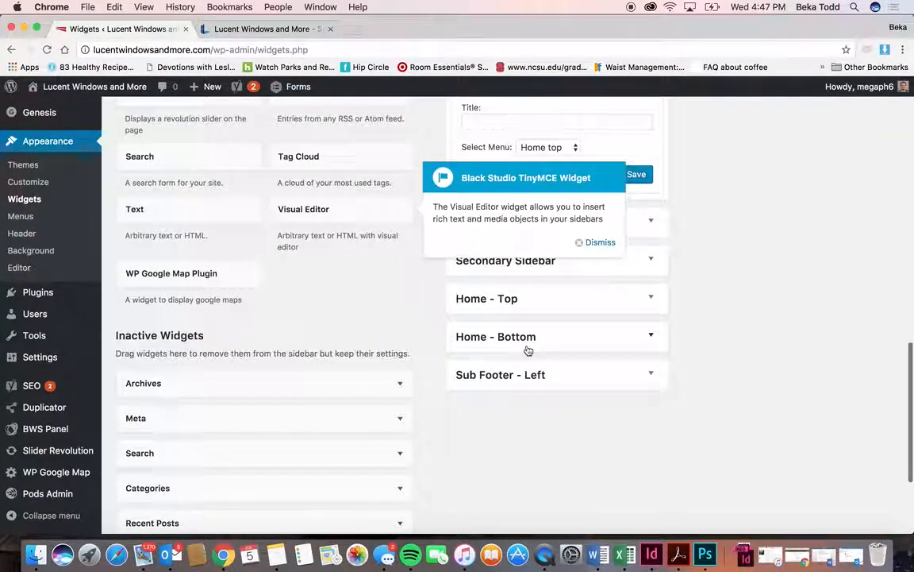
click(587, 371)
click(601, 338)
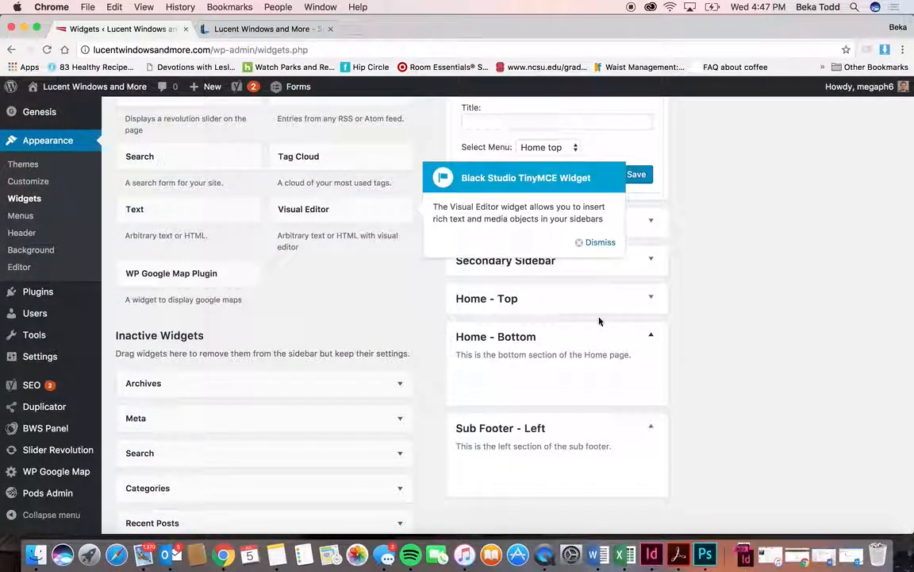
Expand the Custom Menu widget in Footer 1 and view its menu choices, keeping Contact selected.
scroll(601, 310, up, 5)
click(773, 311)
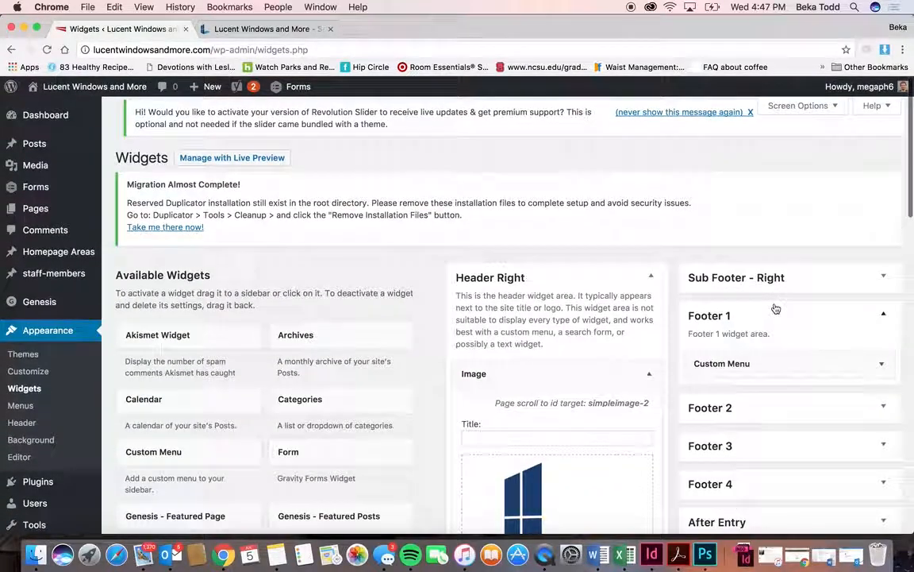
click(791, 356)
scroll(791, 357, down, 3)
click(791, 357)
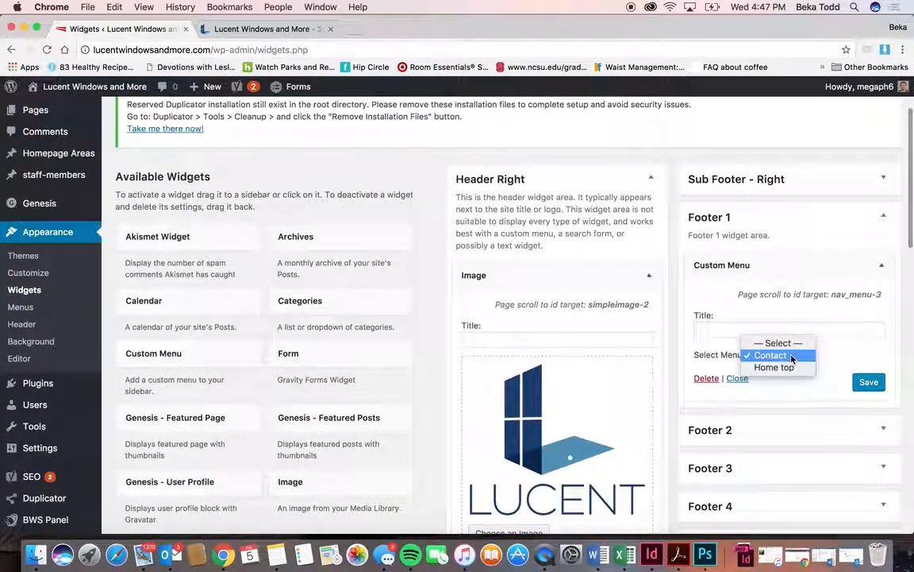
click(801, 231)
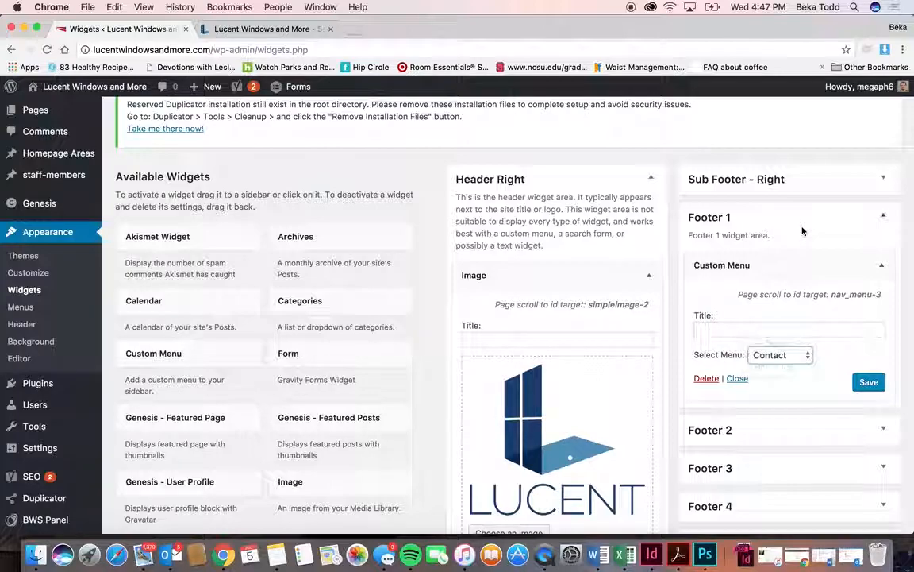
Examine the footer and the estimate request section on the live homepage.
click(268, 27)
scroll(435, 339, down, 20)
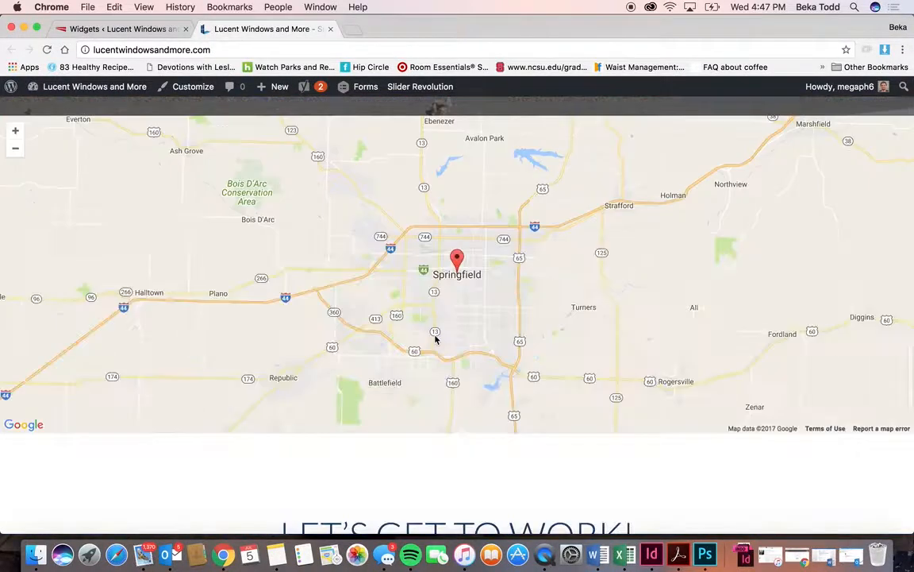
scroll(435, 335, down, 7)
scroll(435, 335, up, 5)
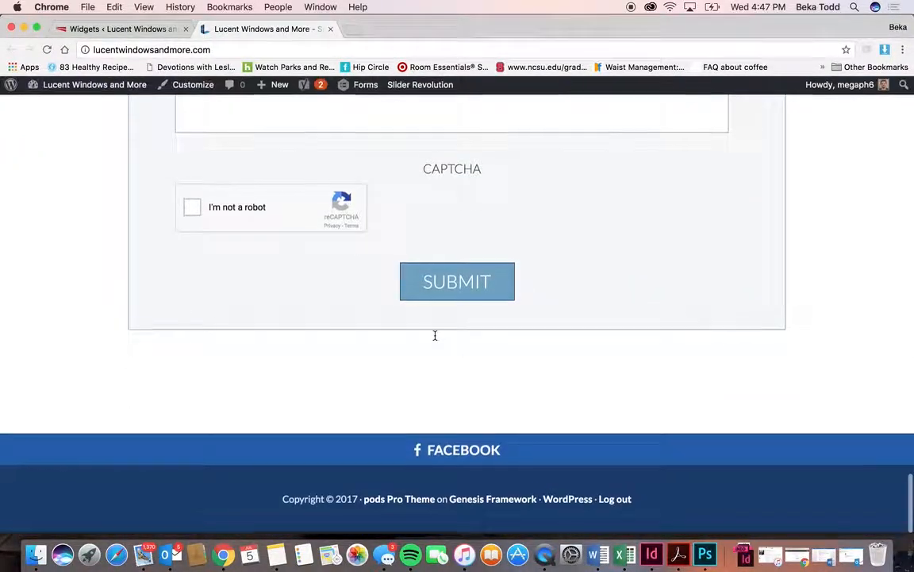
scroll(435, 335, up, 5)
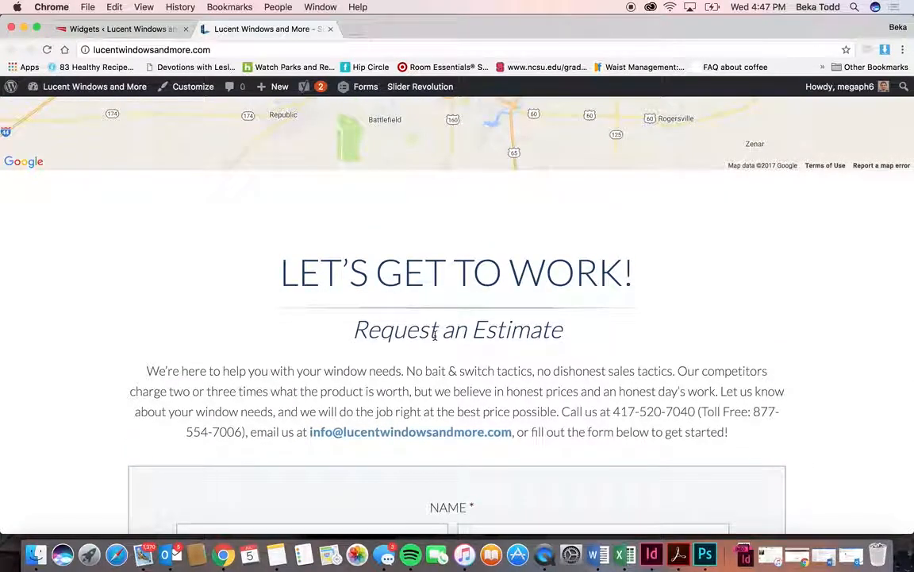
Expand the Sub Footer - Right, Footer 2, Footer 3, Footer 4 and After Entry widget areas to view their contents.
click(138, 29)
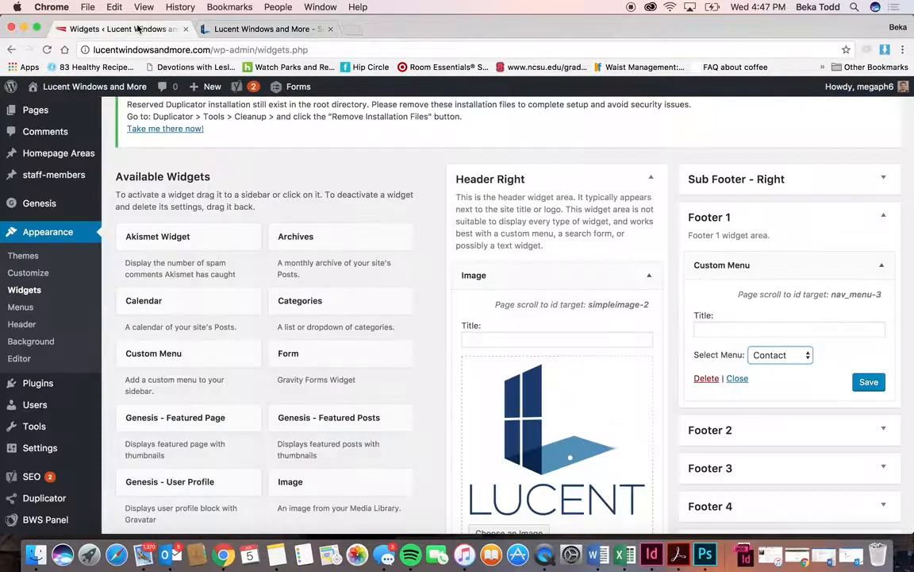
click(806, 428)
scroll(805, 426, down, 3)
click(805, 362)
click(811, 442)
scroll(810, 445, down, 3)
click(810, 429)
scroll(812, 427, up, 5)
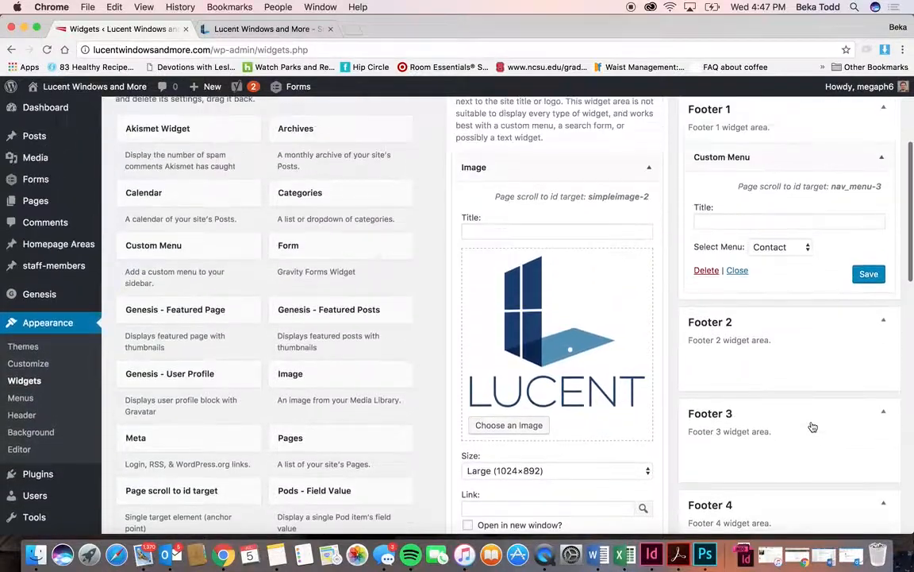
scroll(778, 171, up, 4)
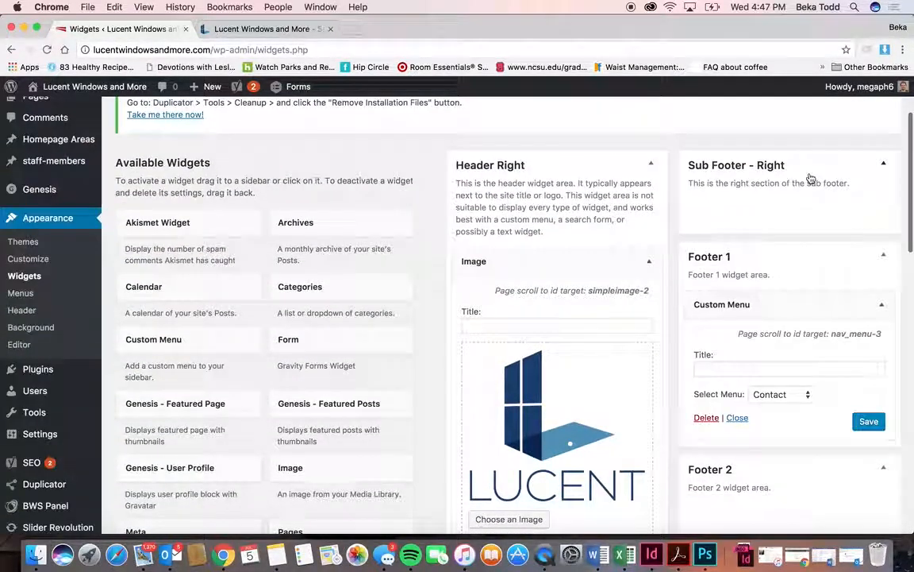
View the menu choices of Footer 1's Custom Menu widget, keeping Contact, and check the live homepage before returning to the widgets.
click(801, 396)
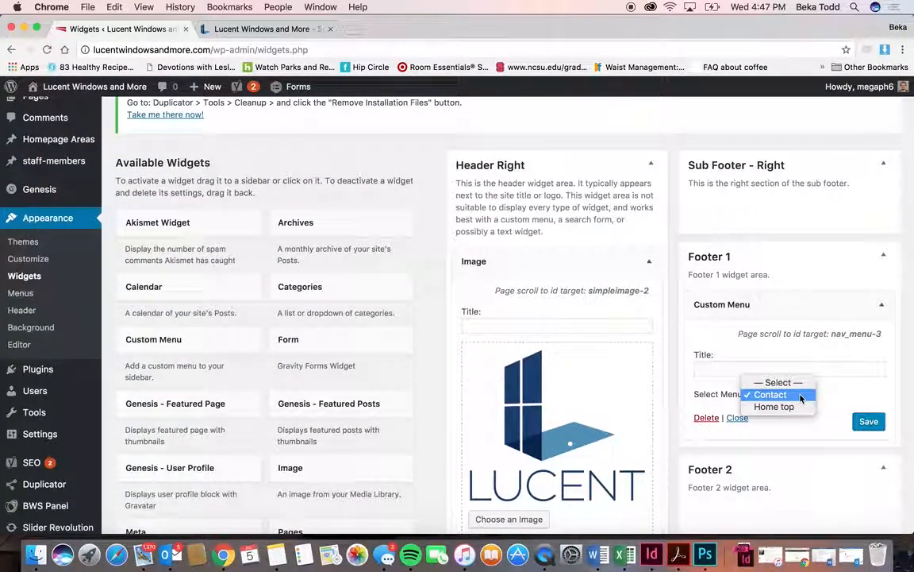
click(291, 28)
click(265, 26)
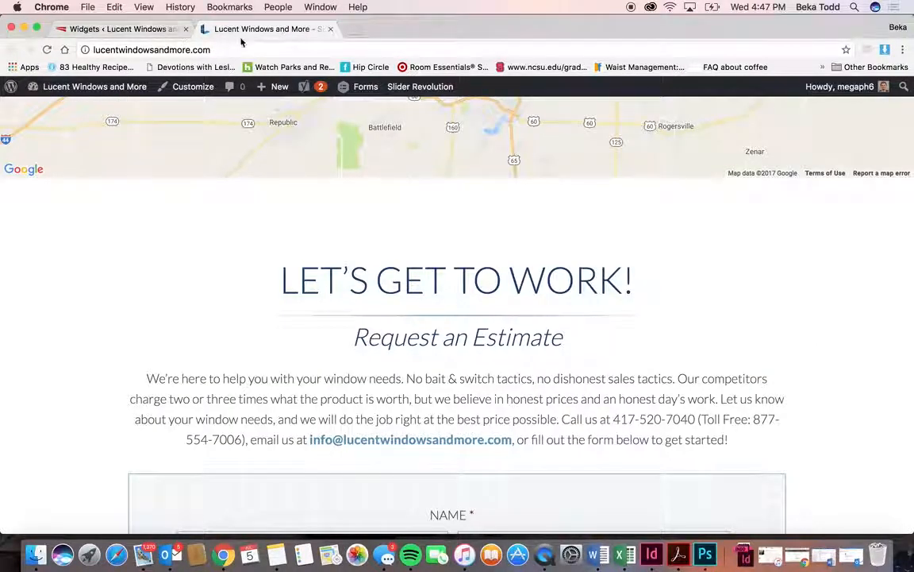
click(119, 29)
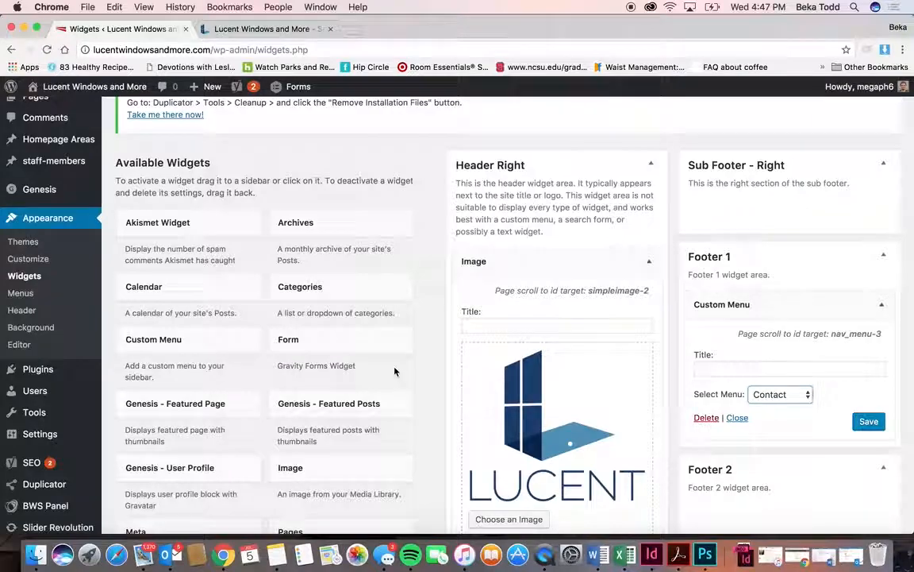
Examine the link settings of the Header Right Image widget and the list of available widgets.
scroll(258, 410, down, 6)
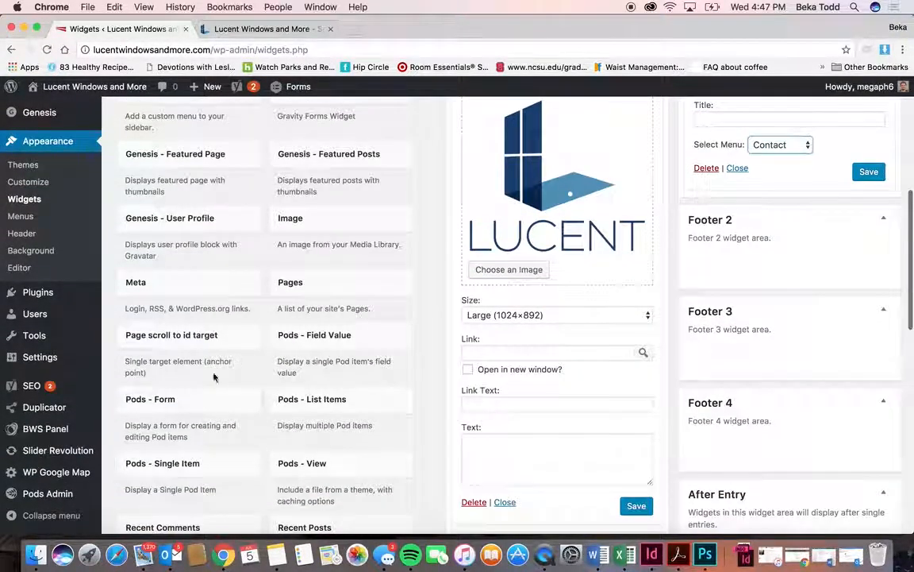
click(641, 353)
click(638, 107)
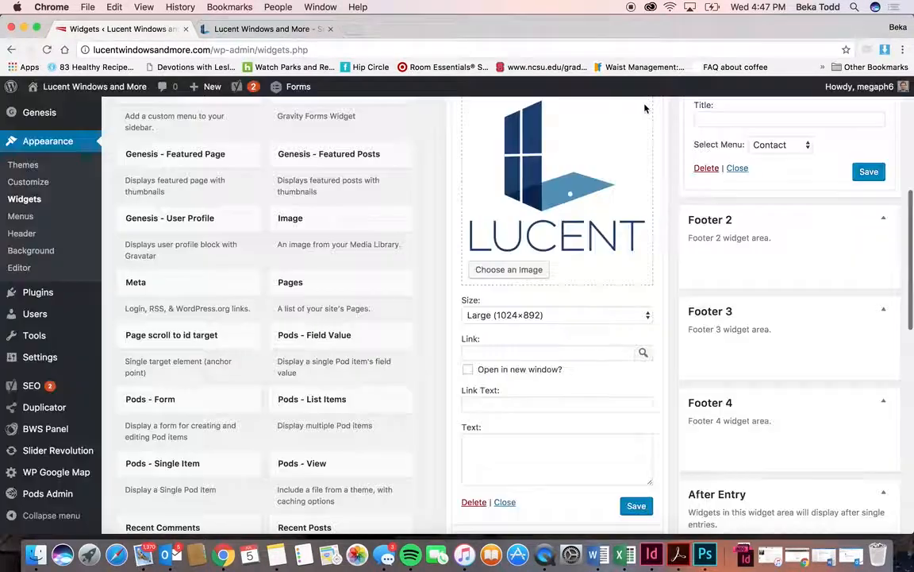
scroll(360, 317, down, 2)
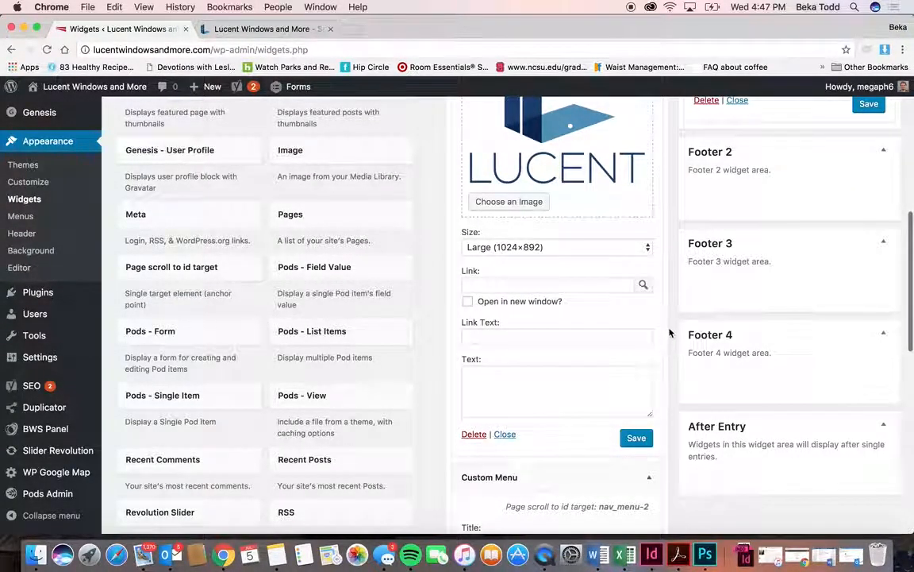
scroll(428, 440, down, 5)
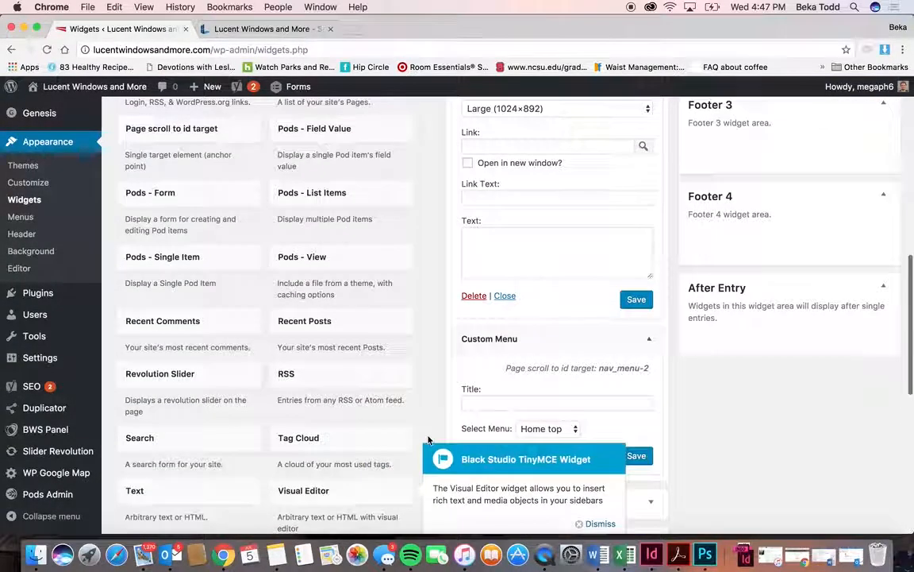
Open the Menus page and view the structure of the Home top menu.
scroll(428, 439, up, 6)
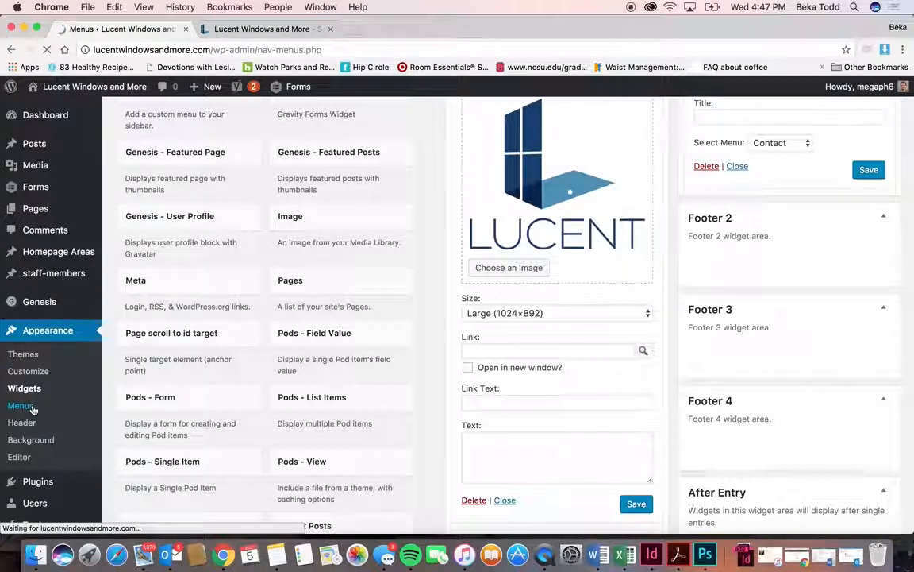
scroll(503, 363, down, 3)
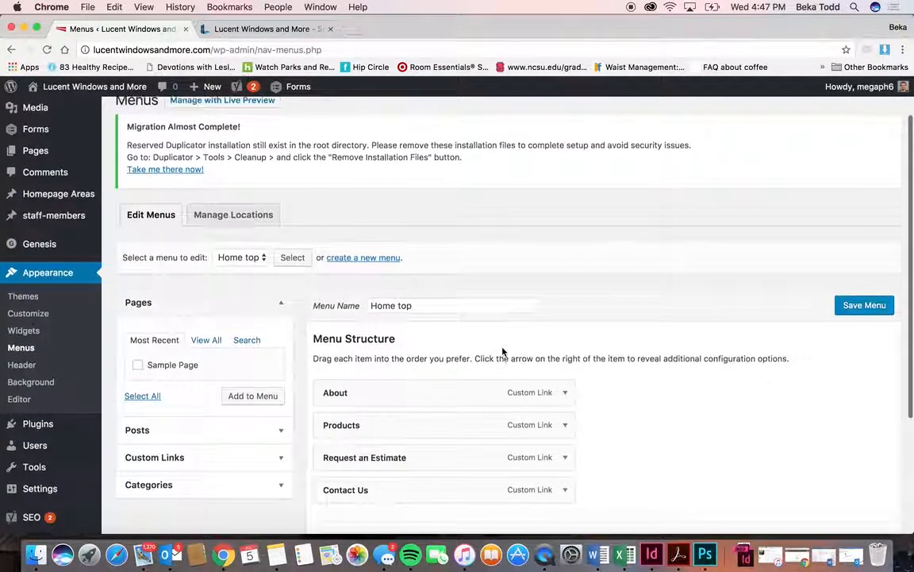
Reload the live homepage and look through its sections from the header to the estimate form.
click(249, 28)
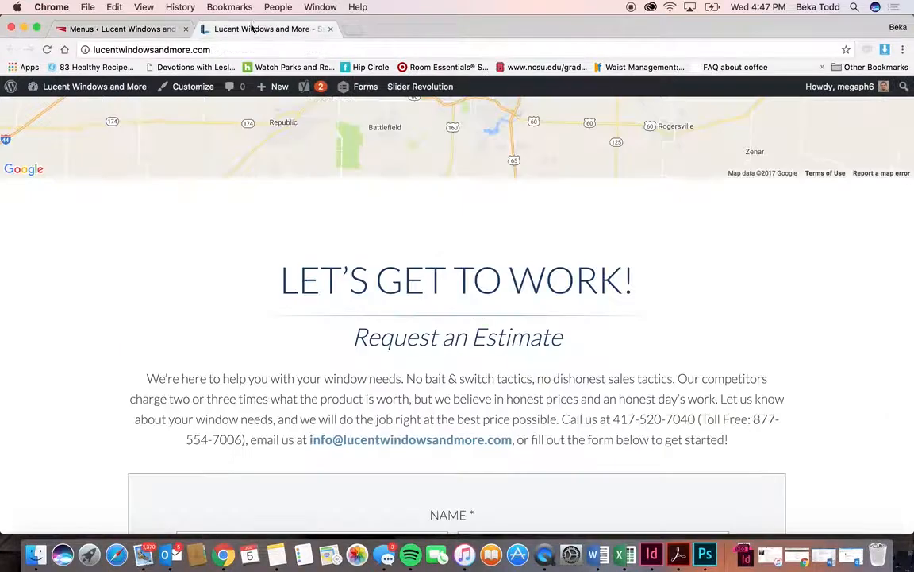
scroll(488, 176, up, 15)
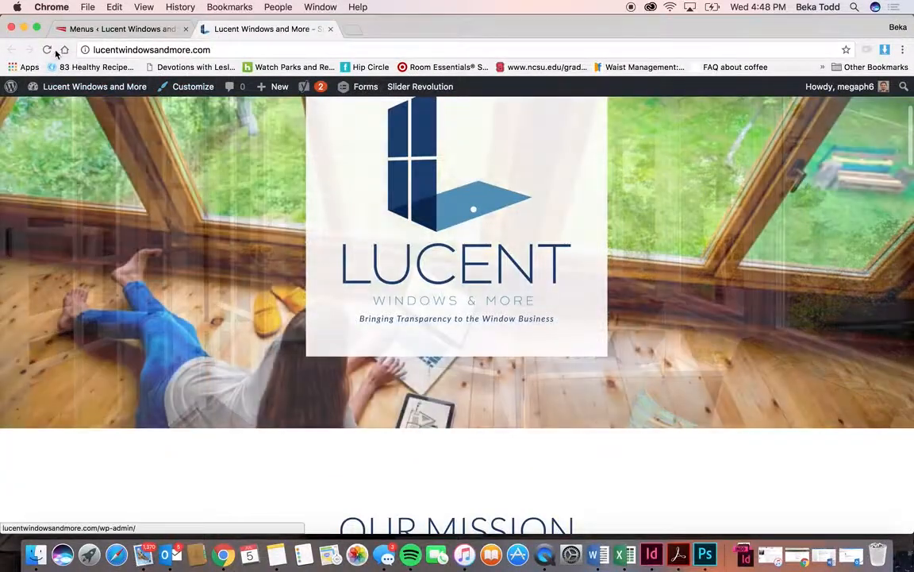
click(49, 50)
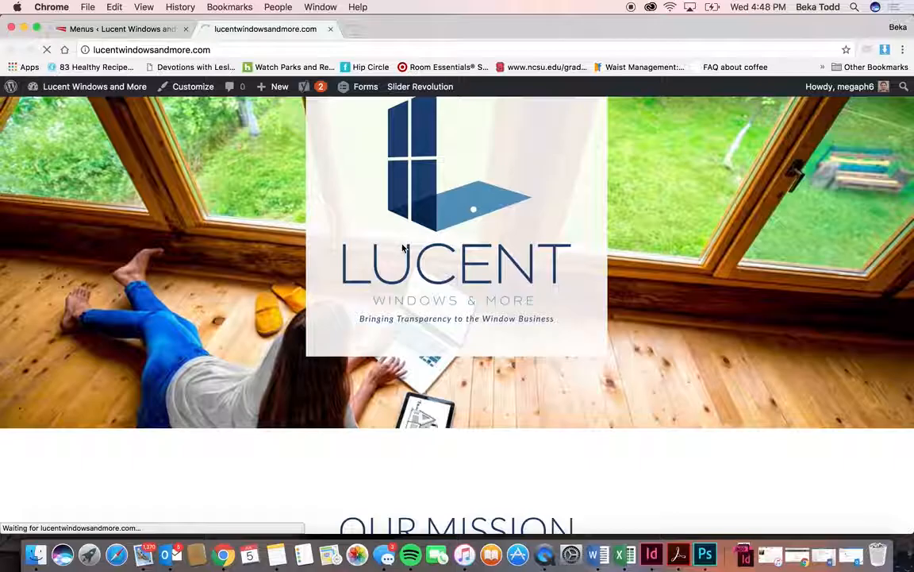
scroll(402, 248, down, 15)
scroll(402, 249, down, 12)
scroll(403, 248, up, 20)
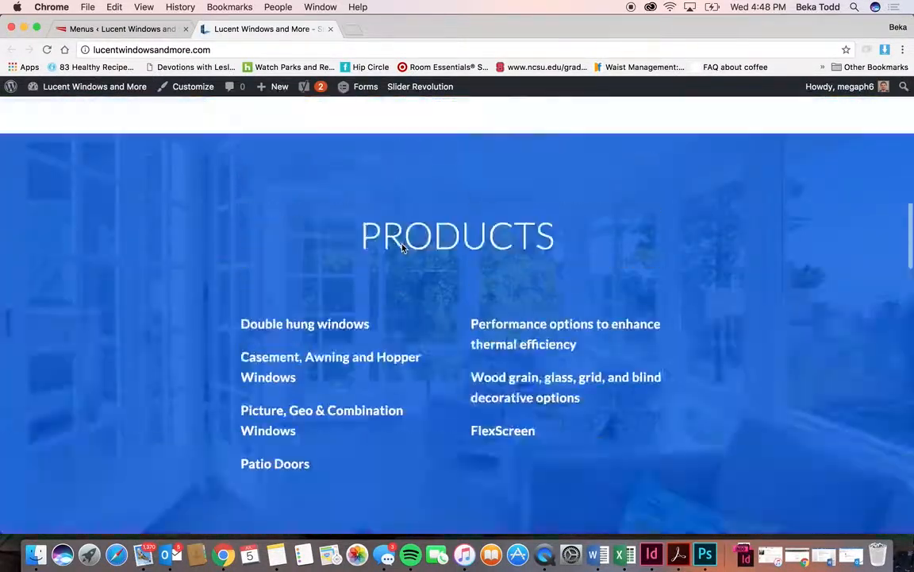
Test the homepage navigation links Request an Estimate, Contact Us and Products, returning to the header between them.
click(475, 183)
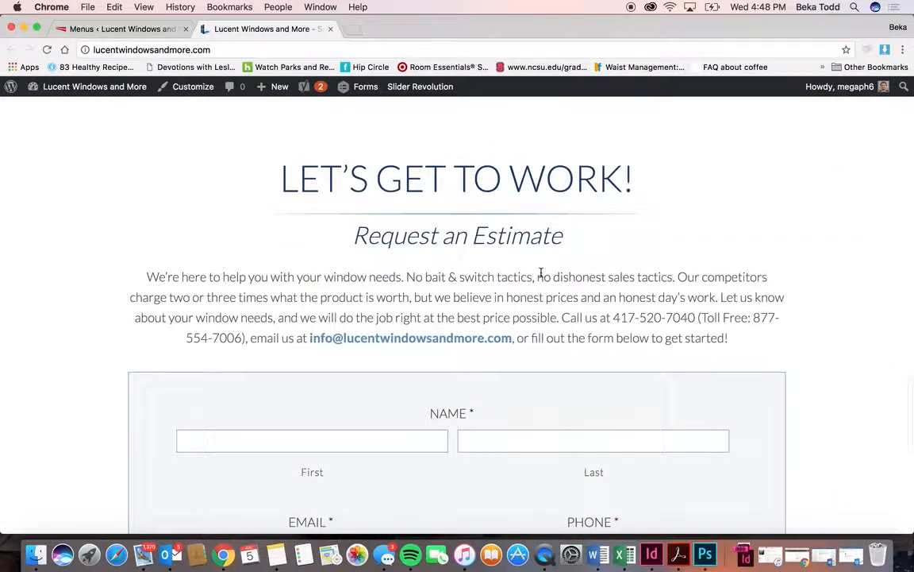
scroll(540, 273, up, 20)
scroll(585, 169, down, 1)
click(585, 169)
scroll(555, 311, down, 10)
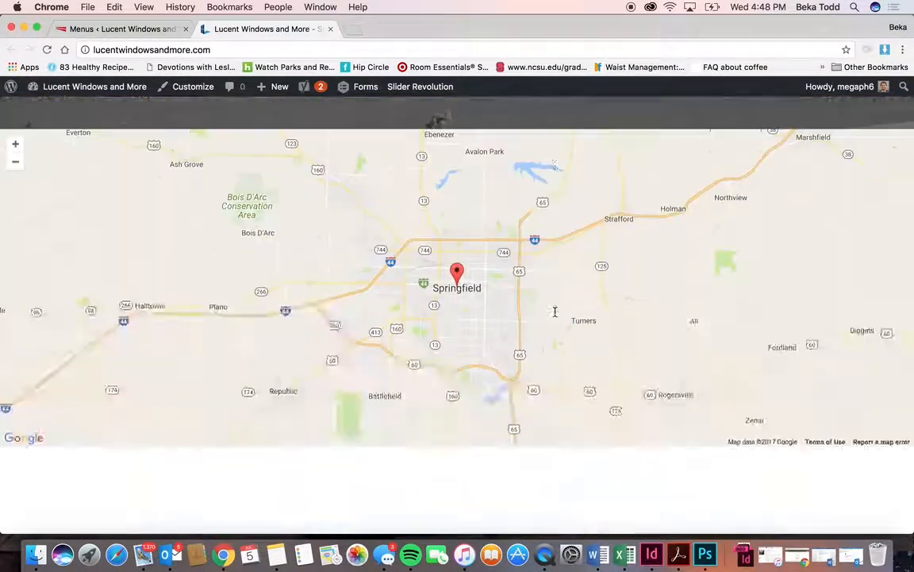
scroll(555, 311, up, 20)
click(364, 184)
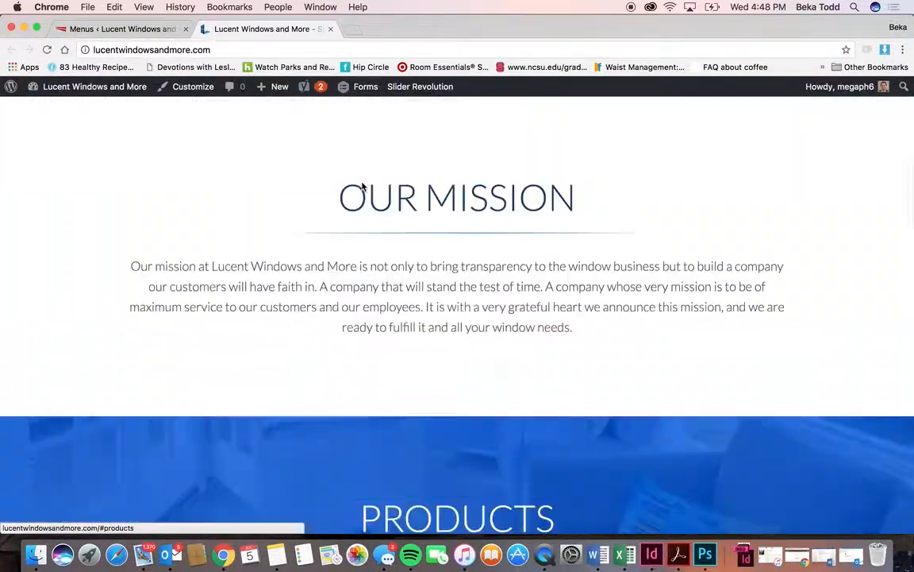
Expand the About, Products and Request an Estimate items of the Home top menu one by one to view their URLs and labels.
click(127, 28)
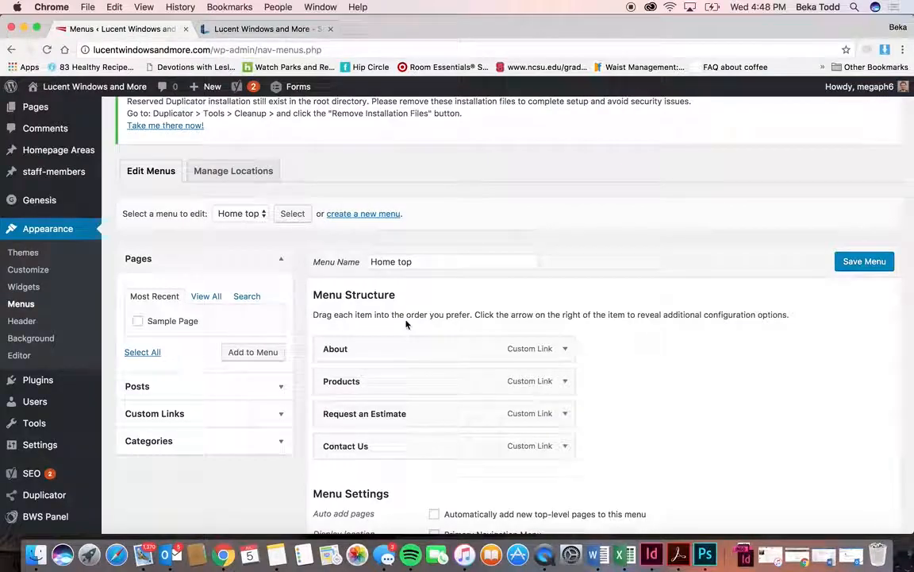
click(566, 349)
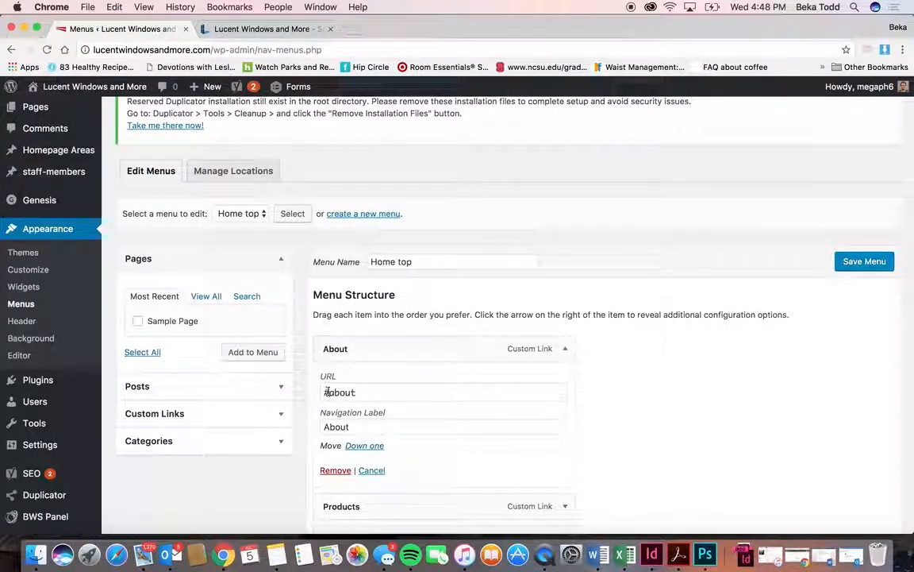
click(566, 349)
click(565, 382)
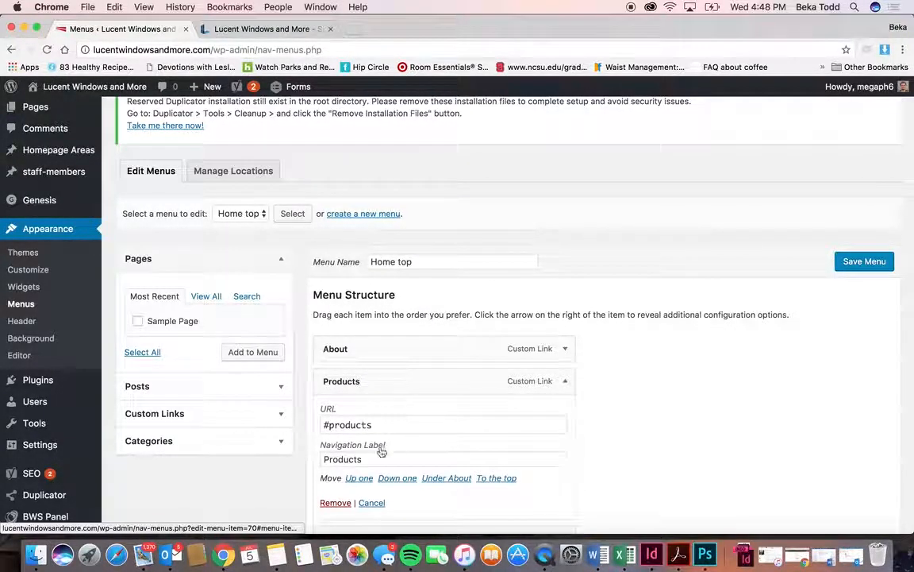
click(566, 383)
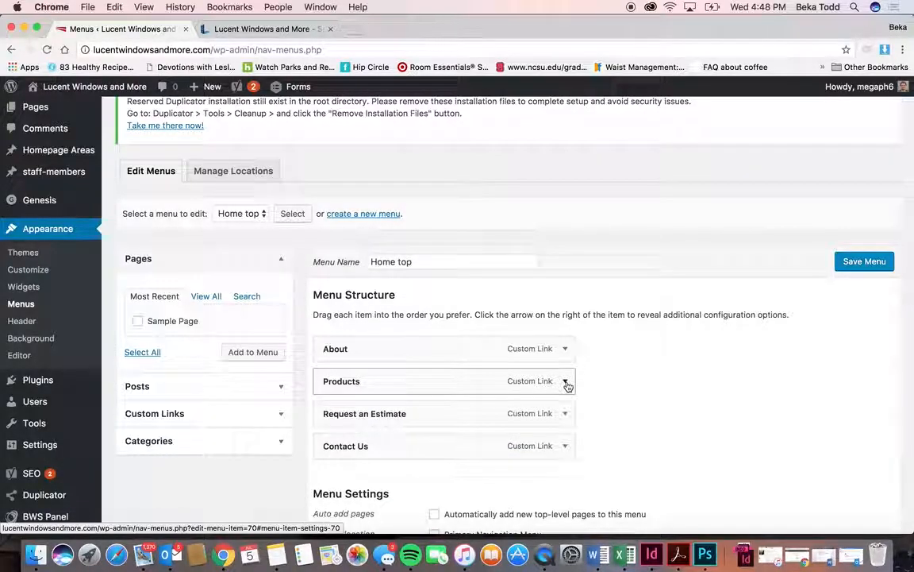
click(565, 414)
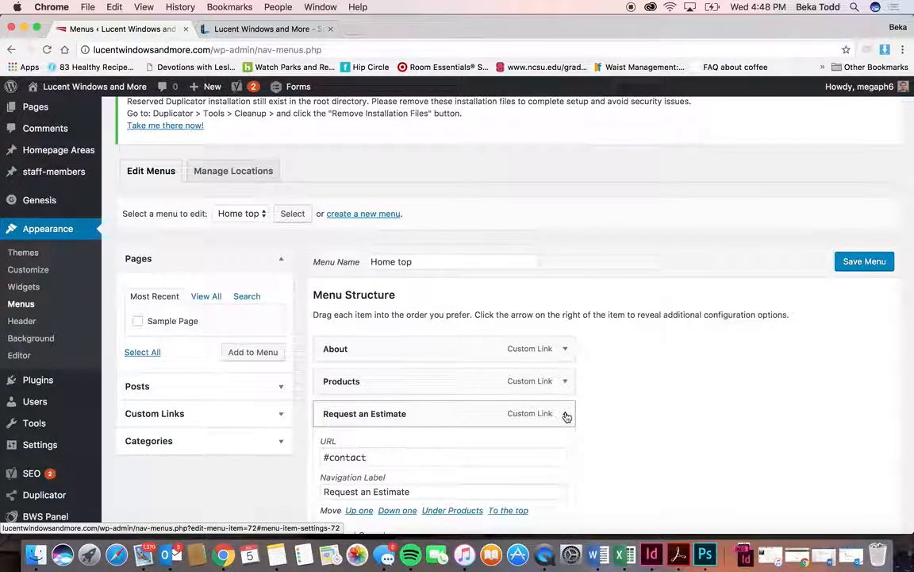
click(565, 413)
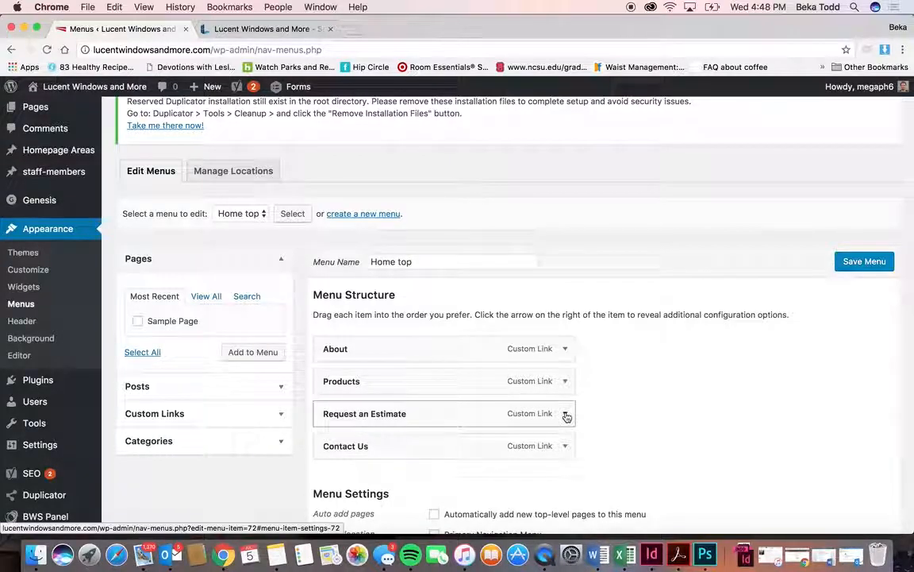
Compare the Home top menu items with the live homepage's navigation bar and the page sections they link to.
click(262, 28)
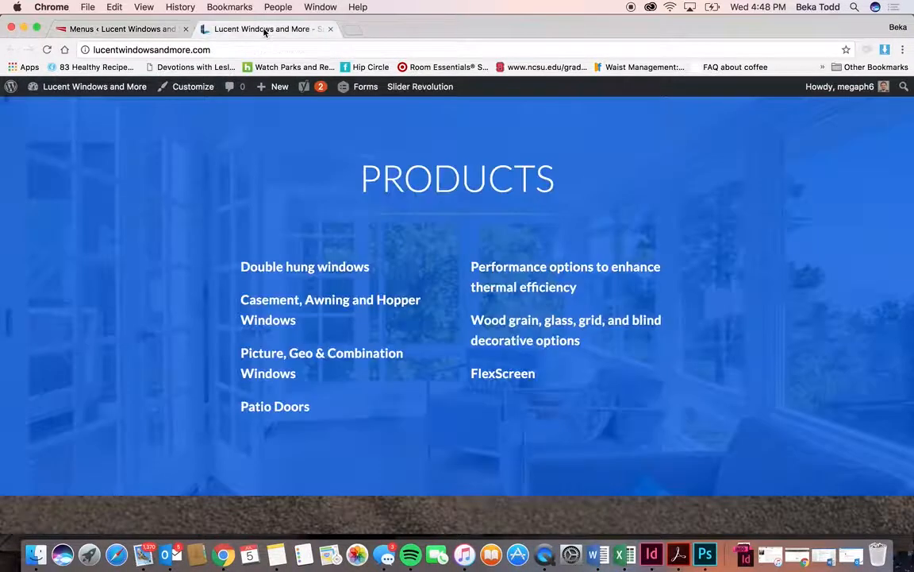
scroll(531, 300, up, 15)
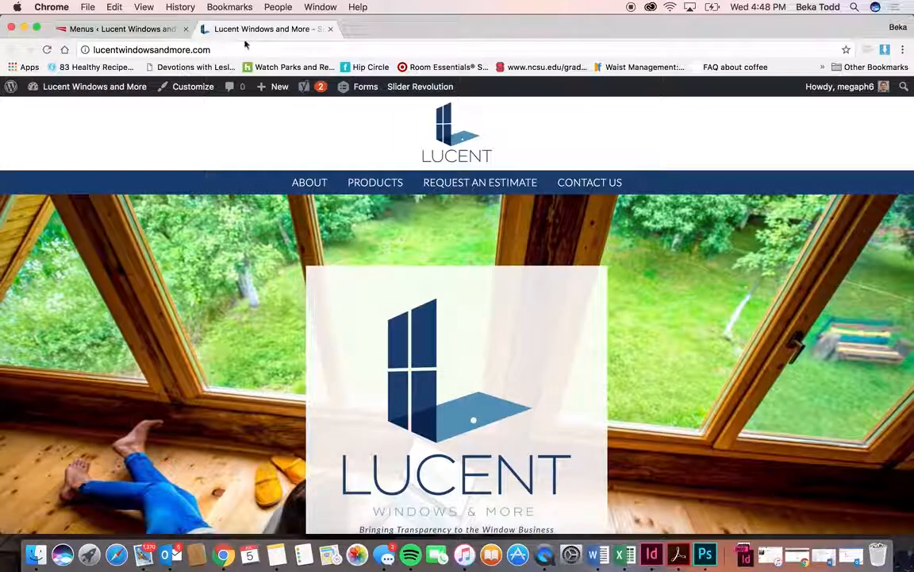
click(119, 29)
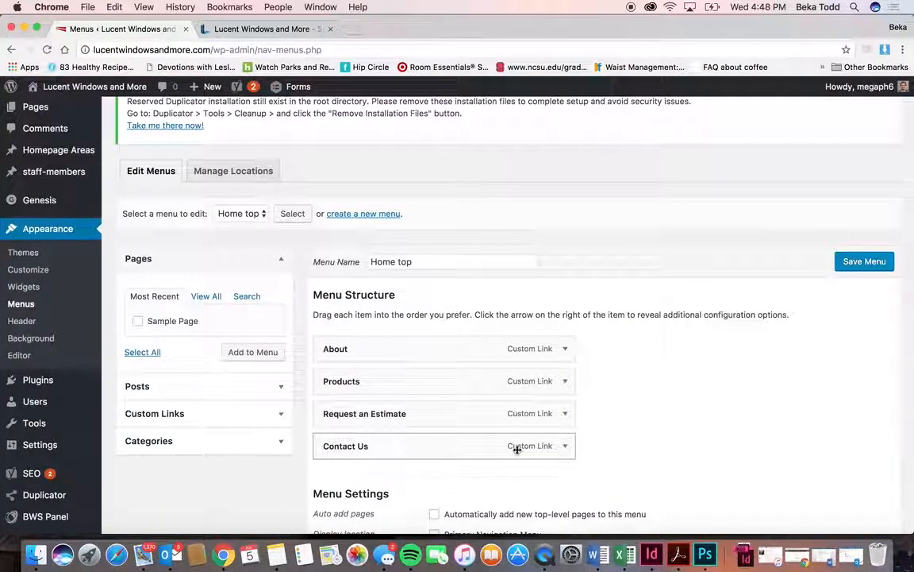
click(298, 30)
scroll(518, 362, down, 5)
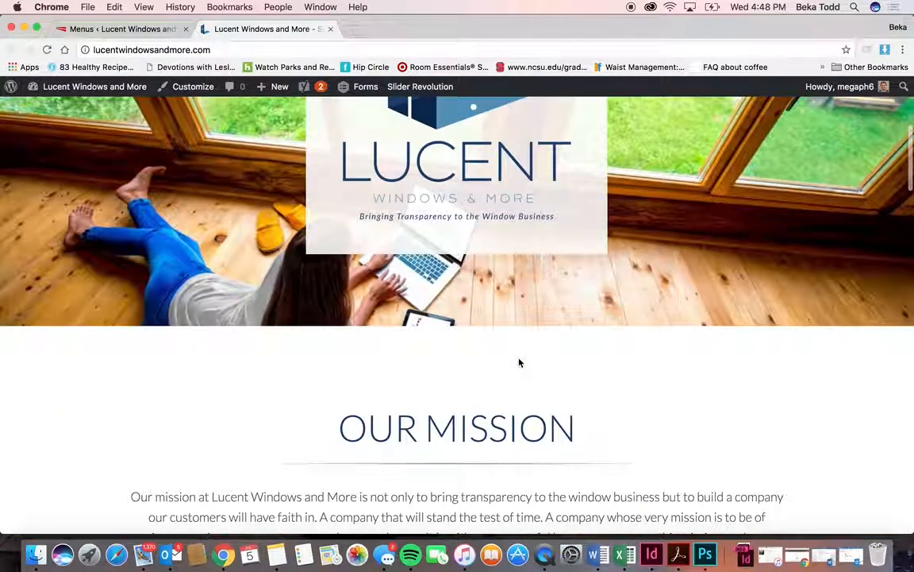
scroll(519, 363, down, 5)
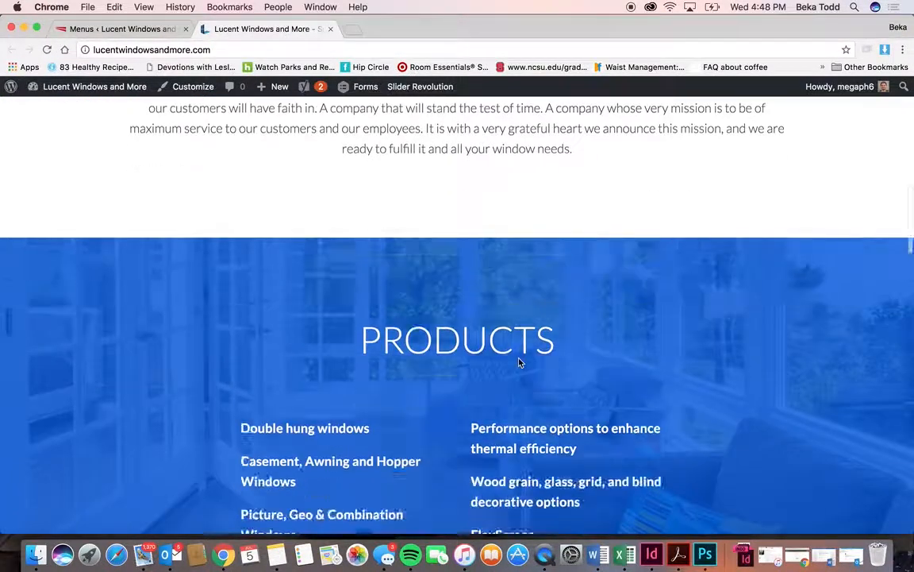
scroll(520, 363, down, 20)
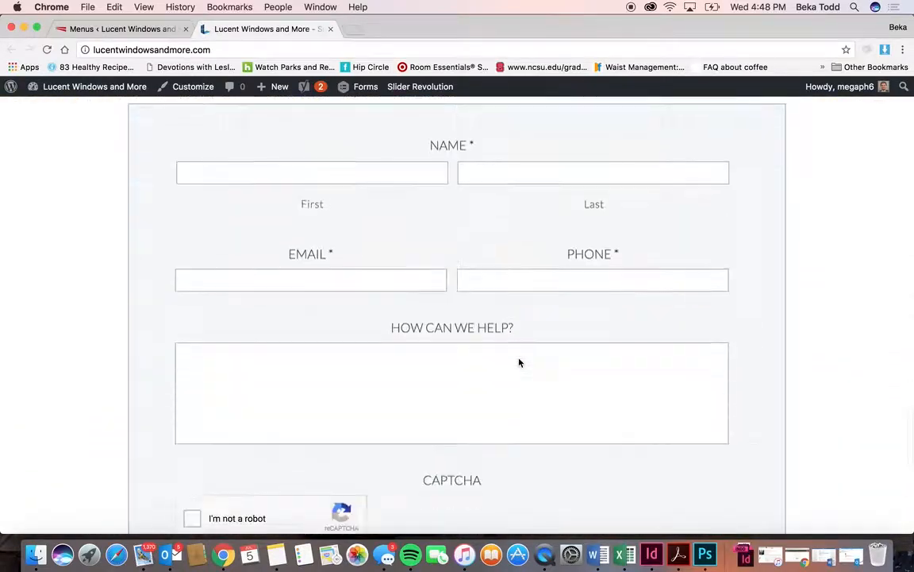
scroll(519, 363, down, 5)
scroll(518, 364, up, 20)
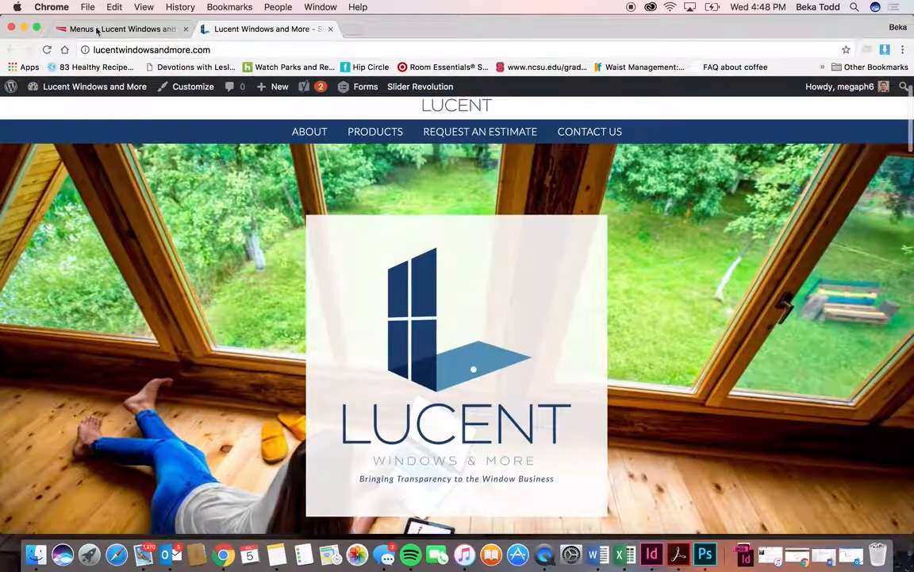
Expand the About item of the Home top menu, highlight its navigation label and collapse the item again.
click(99, 29)
click(568, 347)
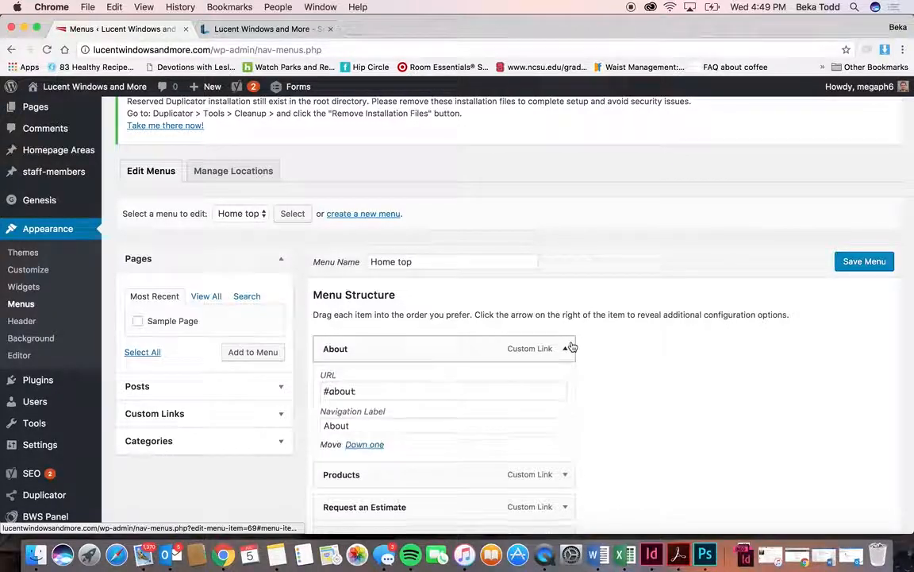
double_click(361, 429)
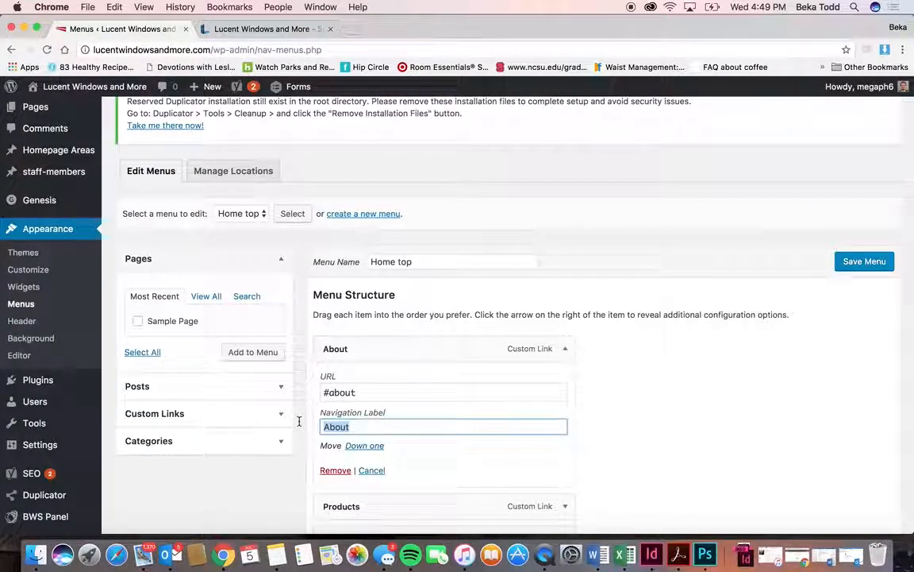
click(567, 349)
Load the Contact menu for editing and expand its Facebook item to view the URL and navigation label.
click(242, 214)
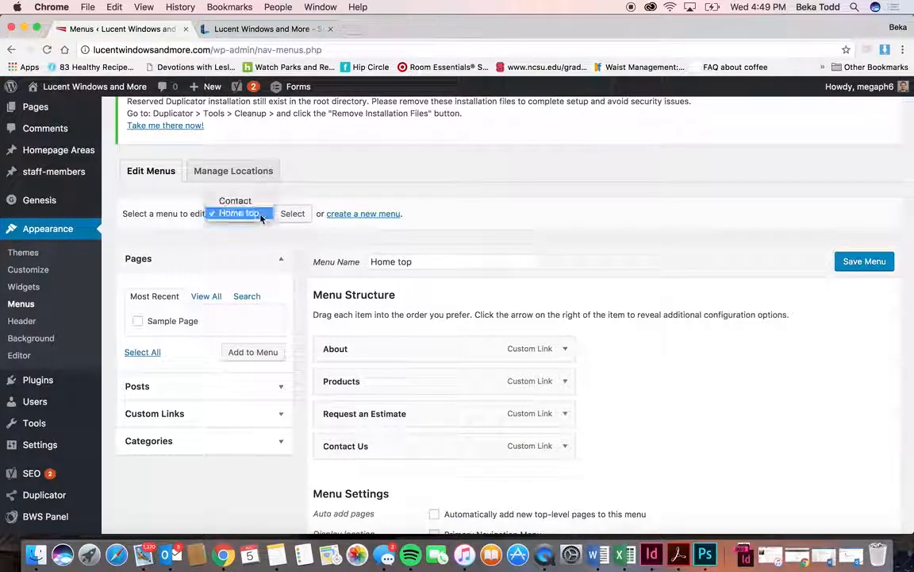
click(252, 199)
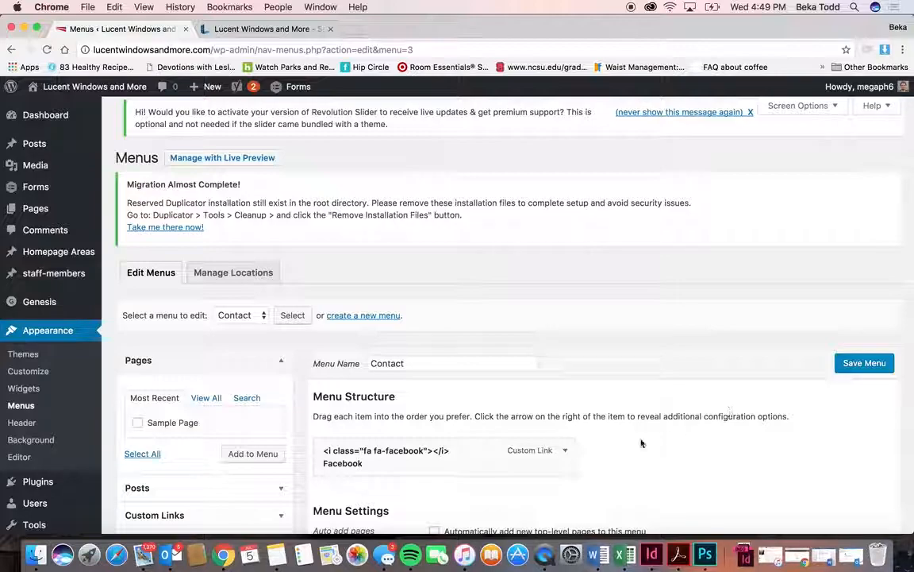
click(565, 450)
scroll(566, 450, down, 3)
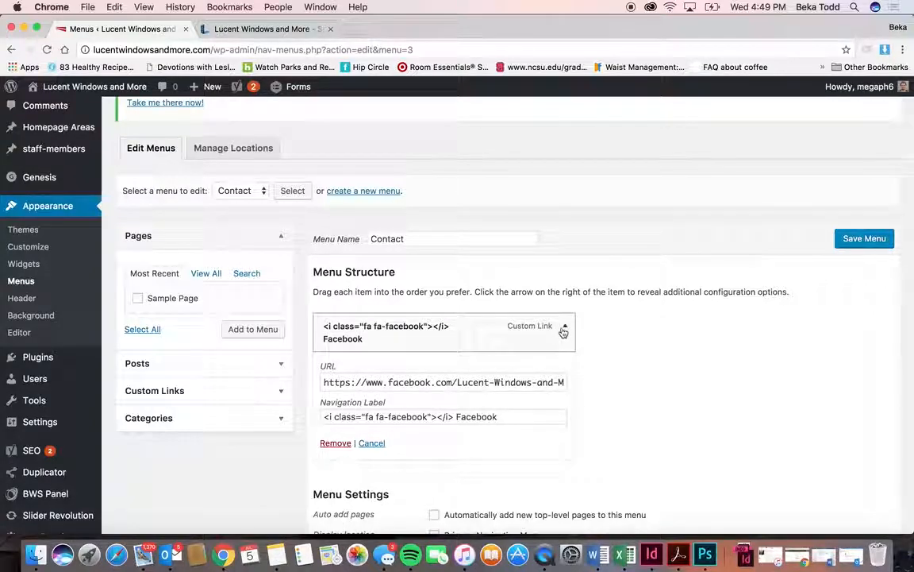
Open the custom link form and compare its URL field with the URL of the Facebook item.
click(226, 391)
click(247, 390)
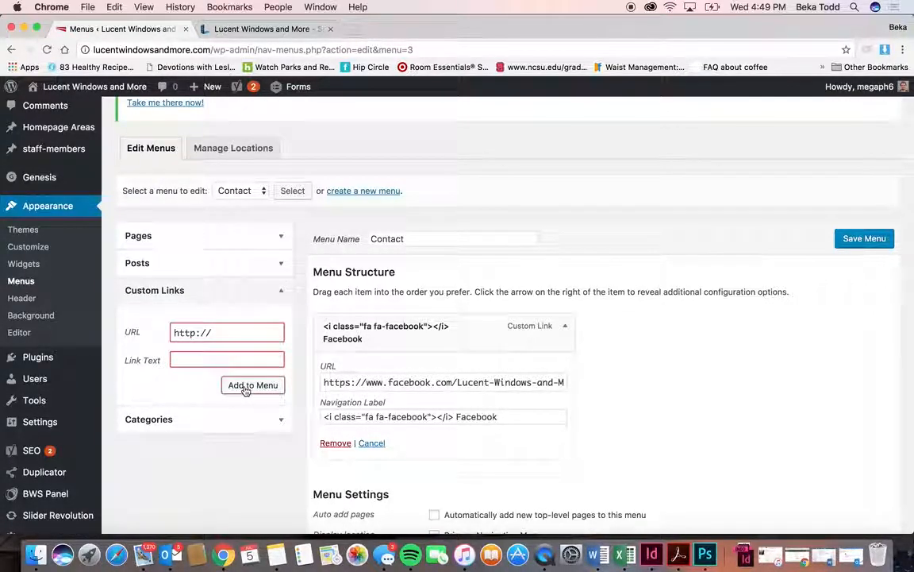
triple_click(525, 382)
click(213, 334)
click(372, 383)
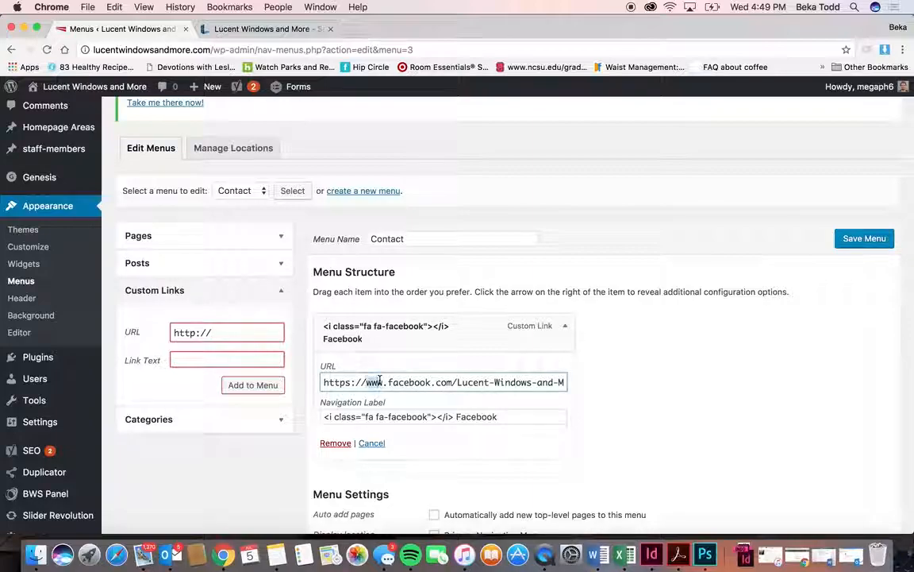
Draft a custom link text from the Facebook item's label, changed to fa-twitter and Twitter, and collapse the form without adding it.
drag(489, 425, 276, 418)
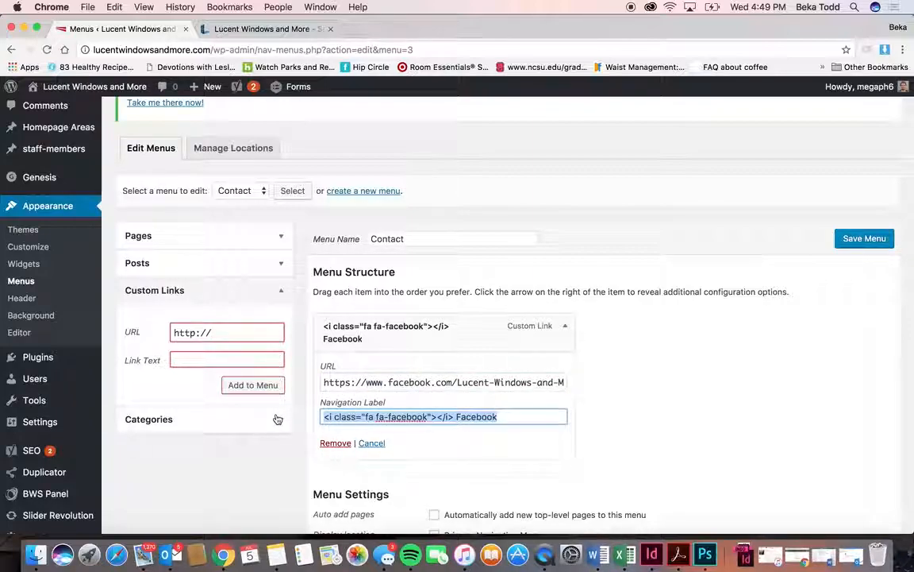
click(184, 359)
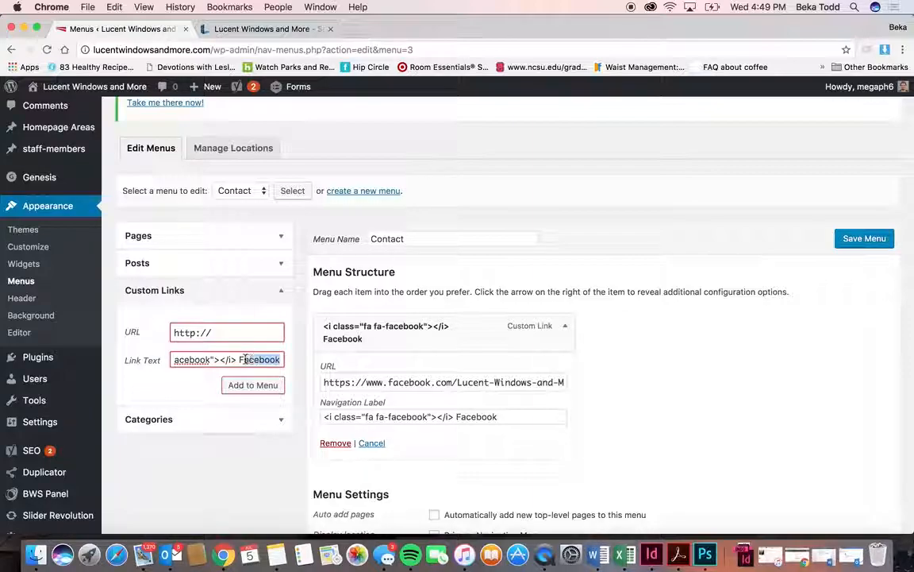
text(Twitter)
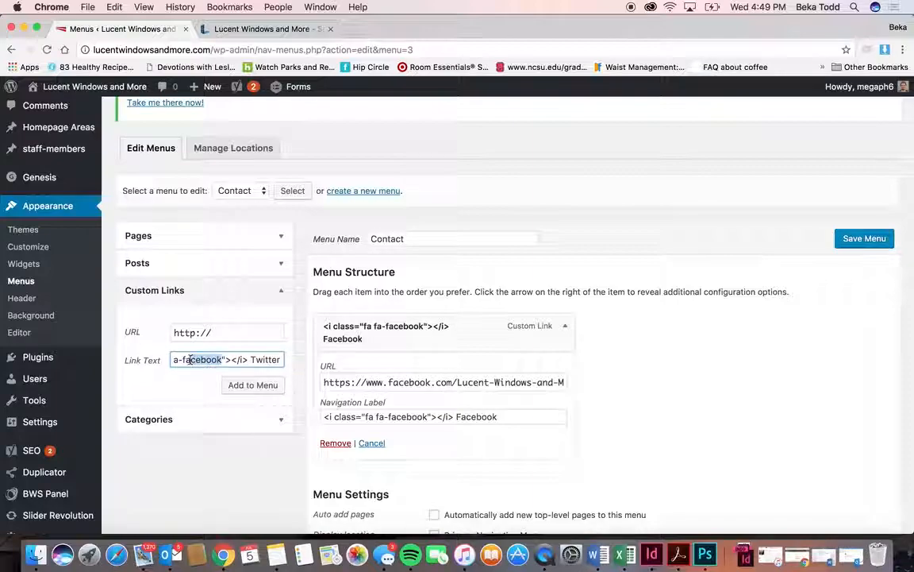
drag(204, 358, 242, 358)
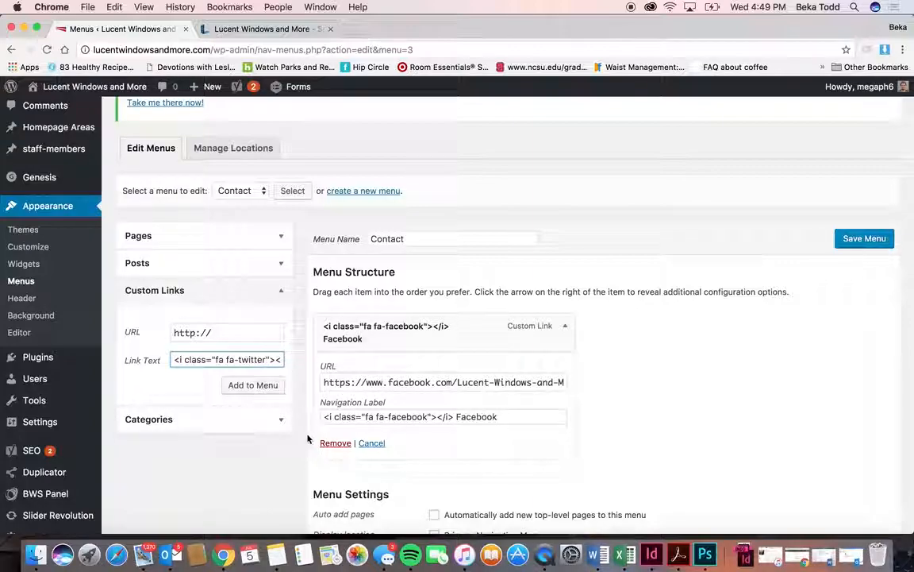
click(267, 299)
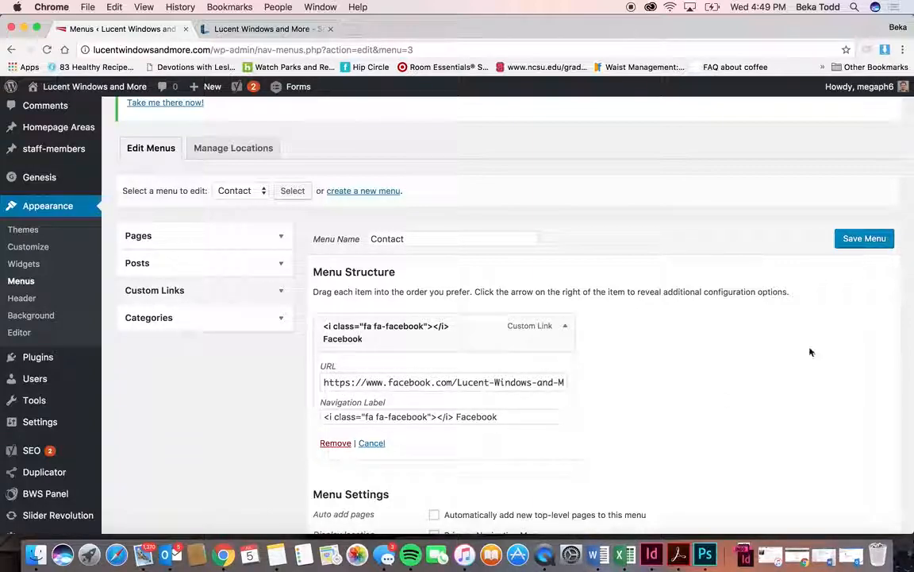
Check the Facebook link in the live homepage's footer and return to the Contact menu's edit page.
scroll(412, 333, up, 3)
click(218, 30)
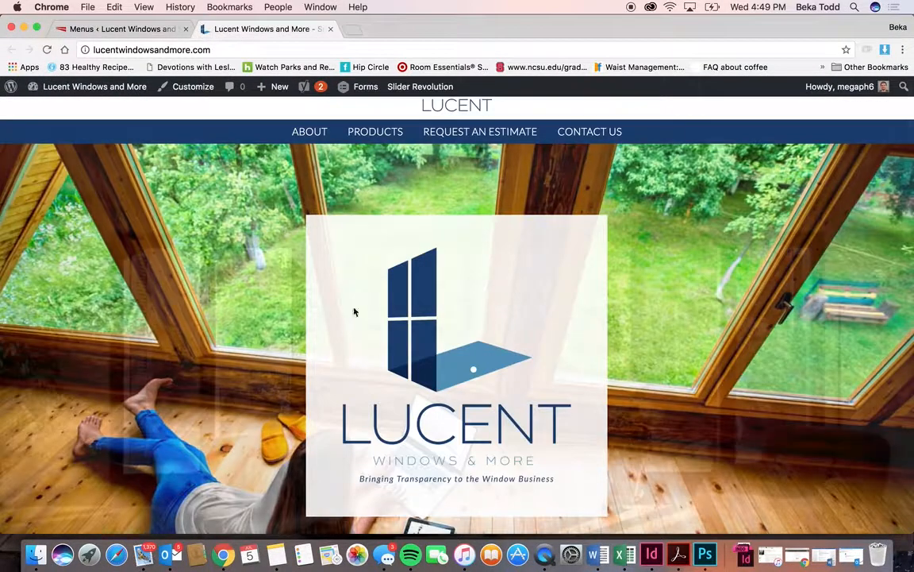
scroll(274, 163, down, 20)
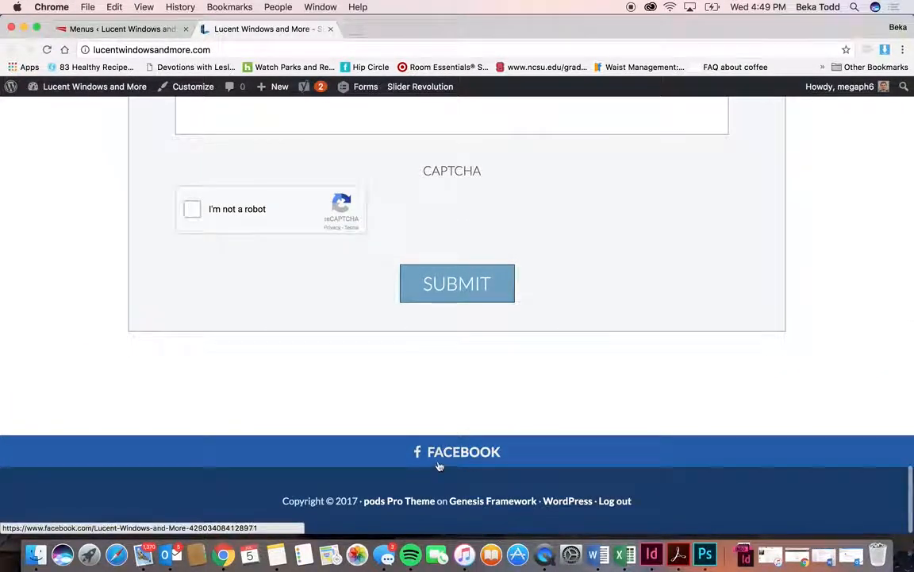
scroll(418, 393, up, 20)
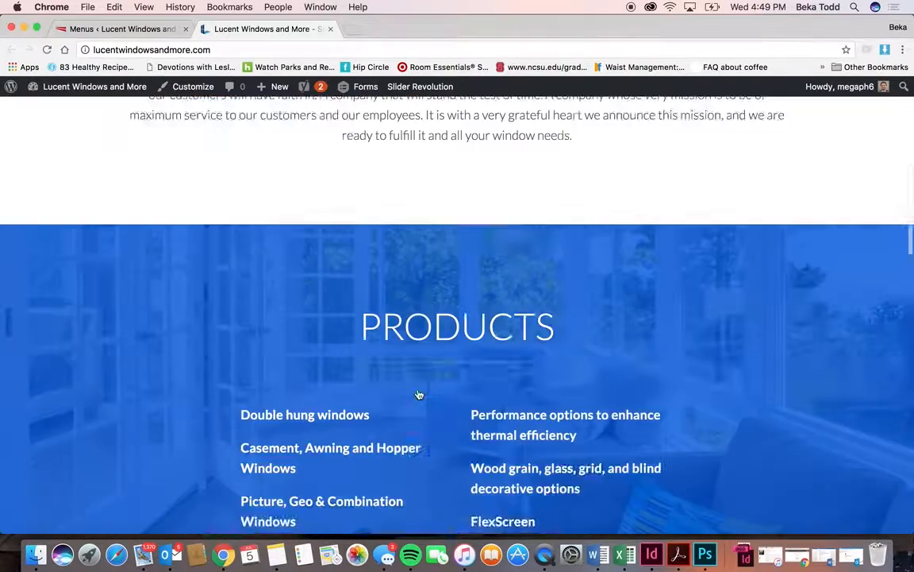
click(139, 30)
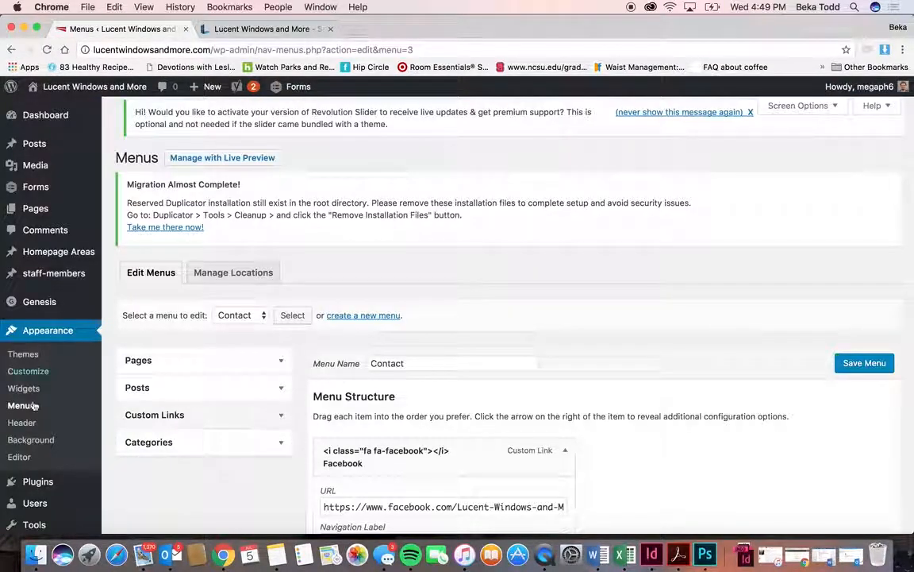
Go to the Users list, leaving the Contact menu page without saving changes.
scroll(33, 424, down, 5)
mouse_move(46, 410)
mouse_move(45, 331)
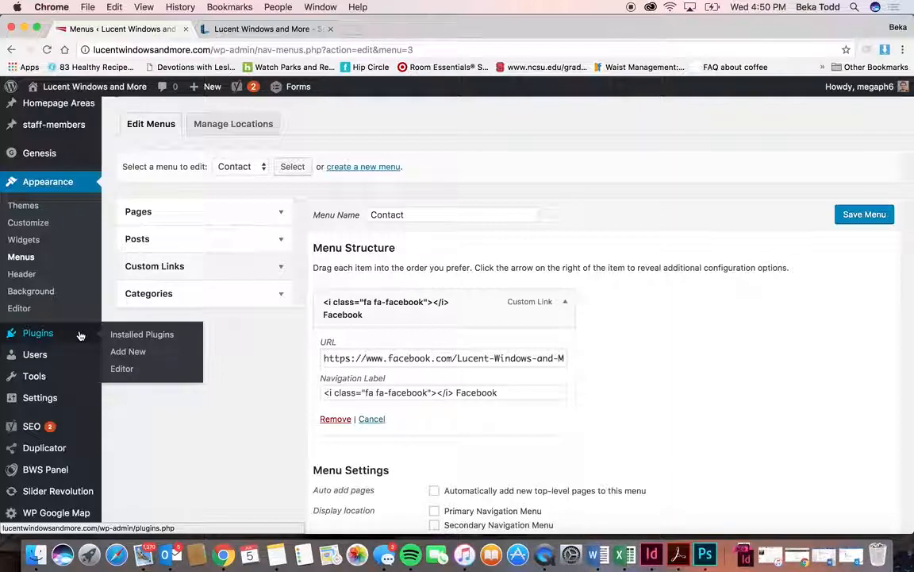
mouse_move(48, 359)
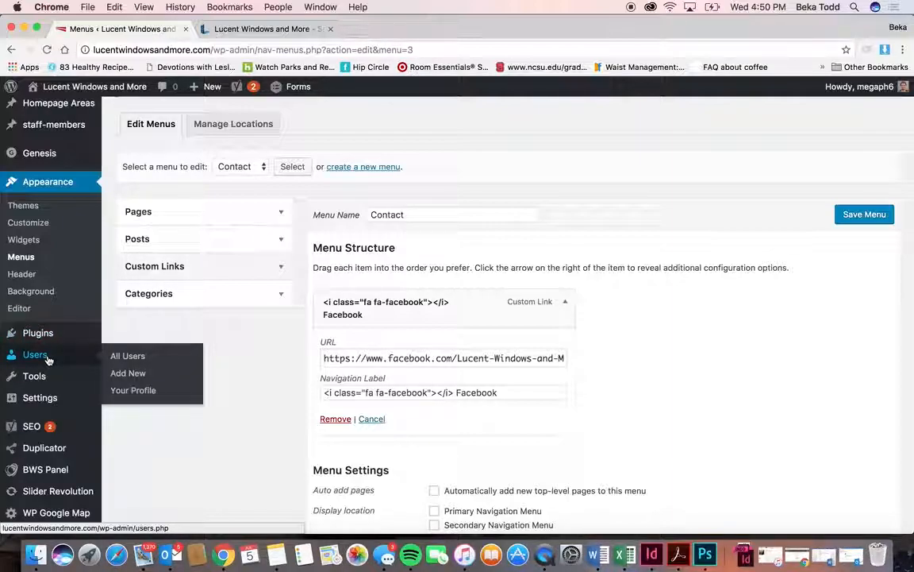
click(47, 360)
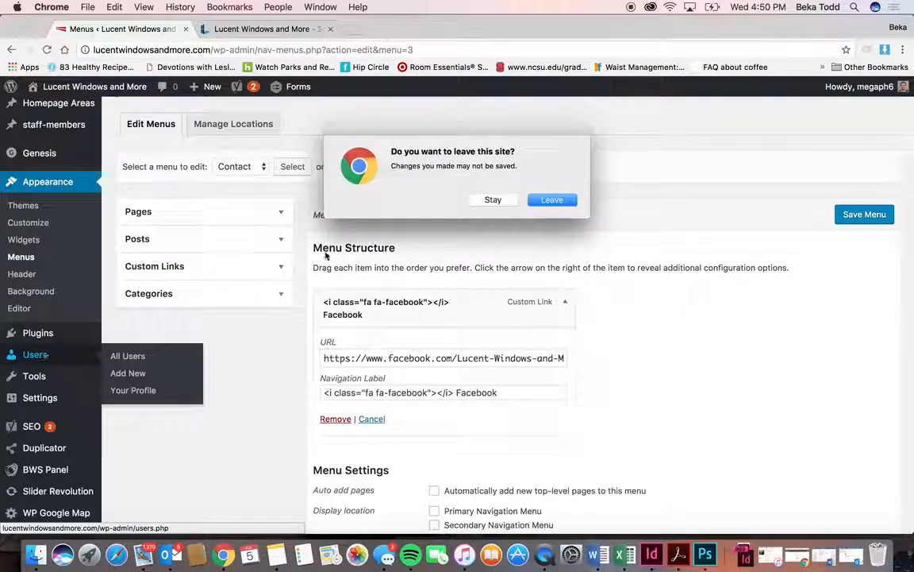
click(551, 201)
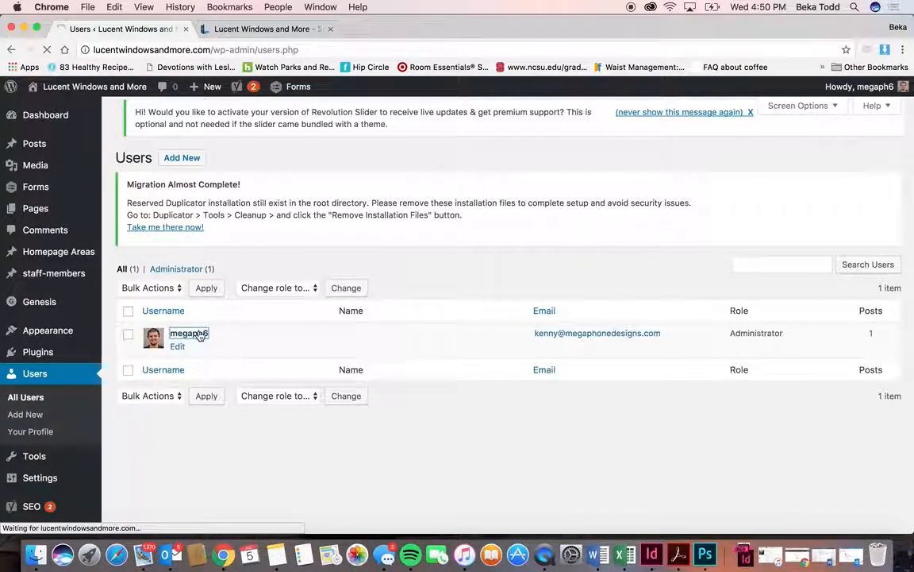
Open the administrator's profile and review its name, contact info and account management fields.
scroll(290, 439, down, 15)
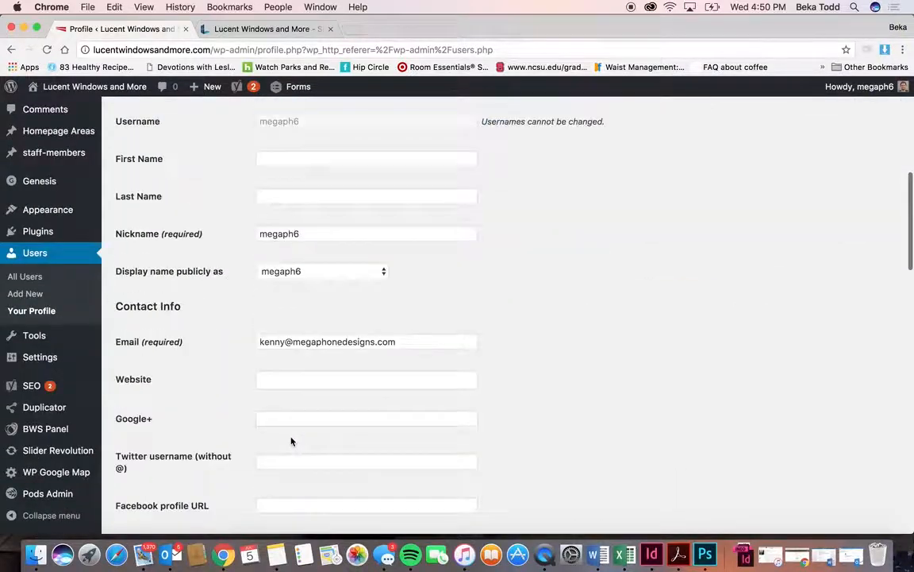
scroll(291, 439, down, 2)
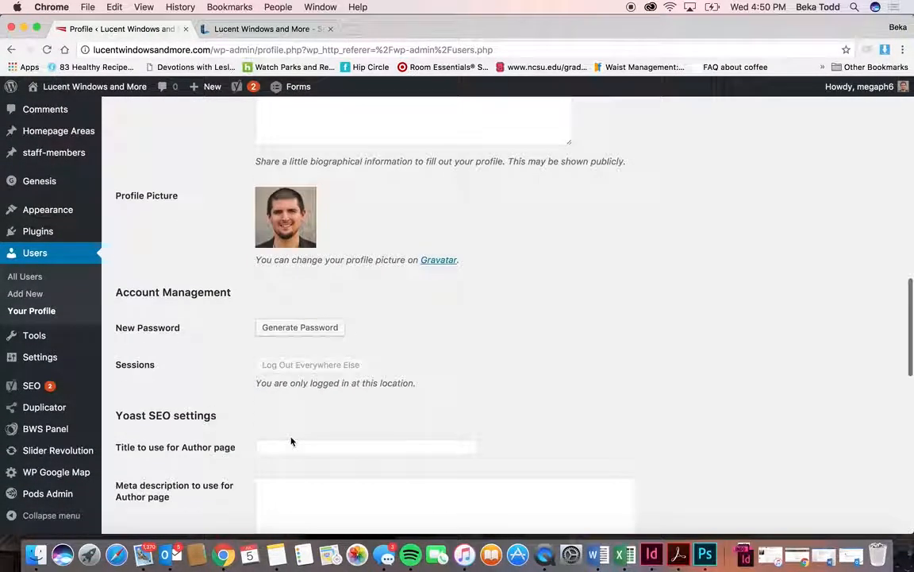
scroll(197, 370, down, 2)
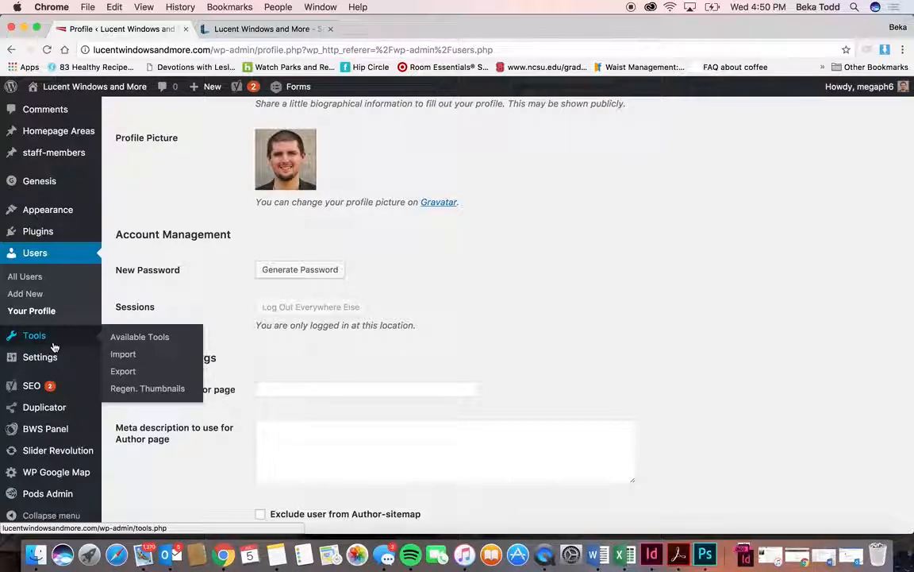
Open the Slider Revolution overview and view the image slider at the top of the live homepage.
mouse_move(55, 362)
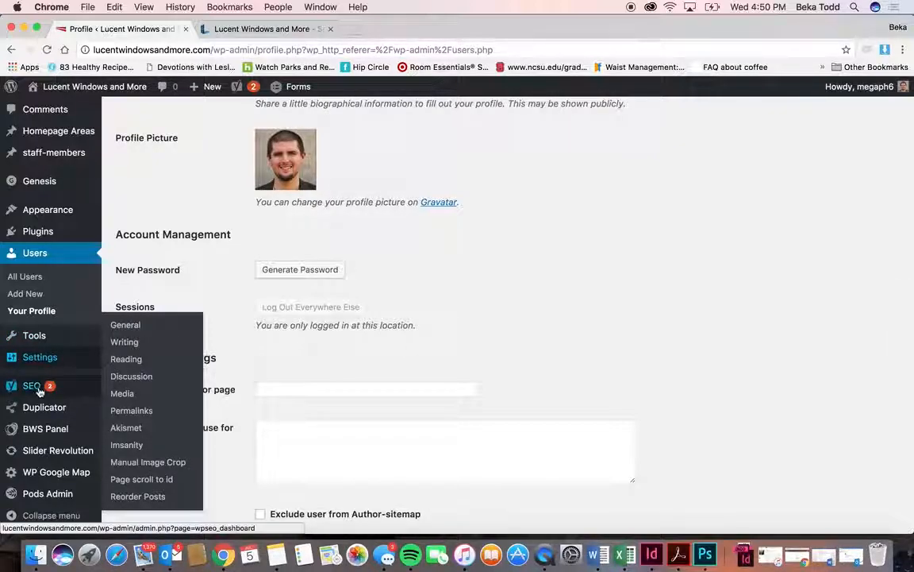
mouse_move(64, 438)
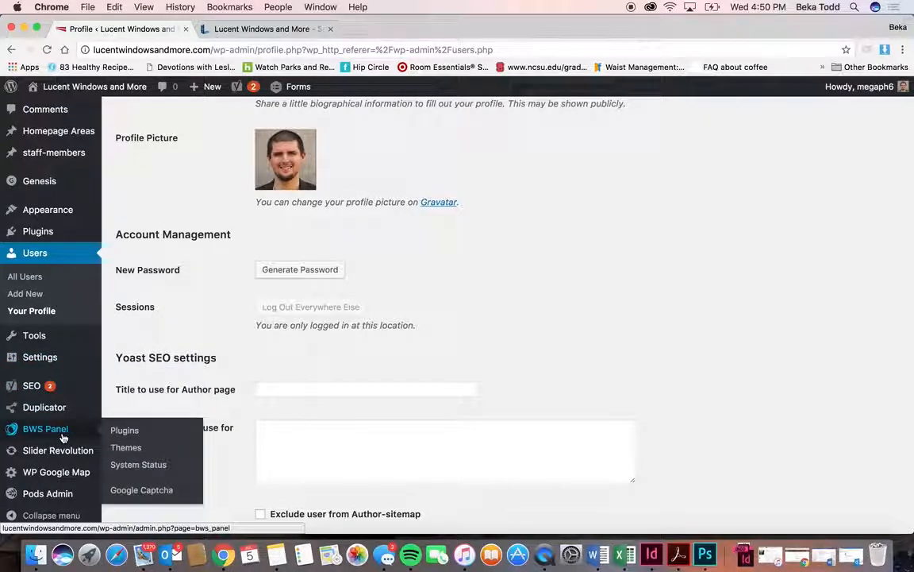
scroll(64, 454, down, 4)
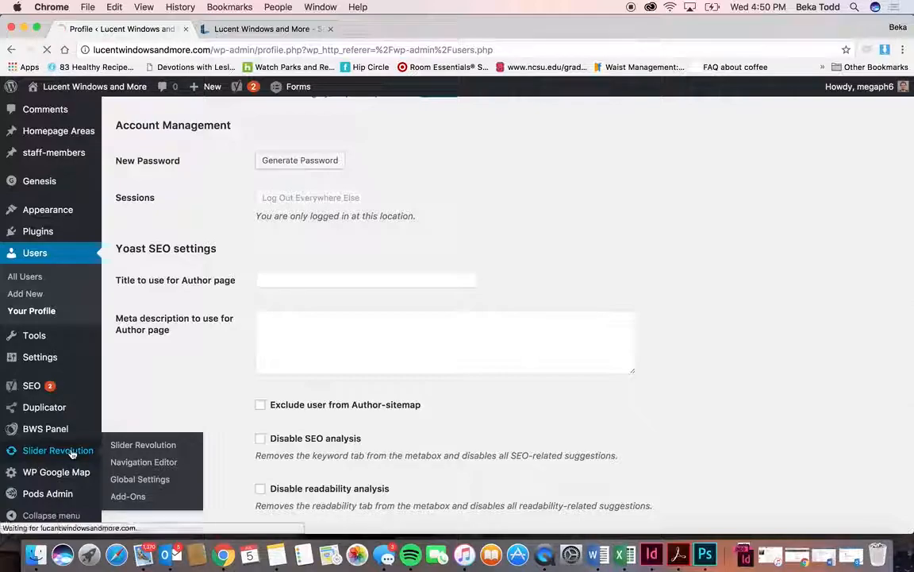
click(208, 29)
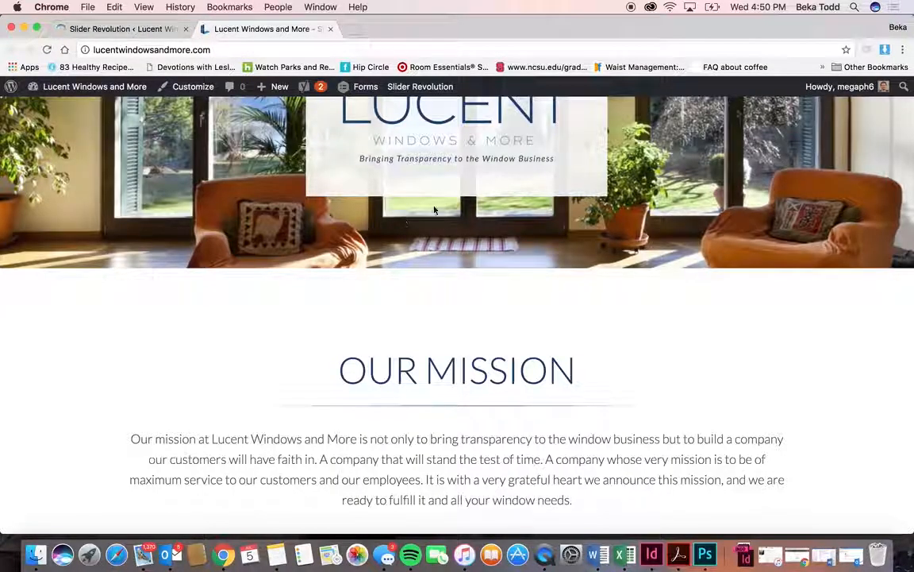
scroll(435, 208, up, 5)
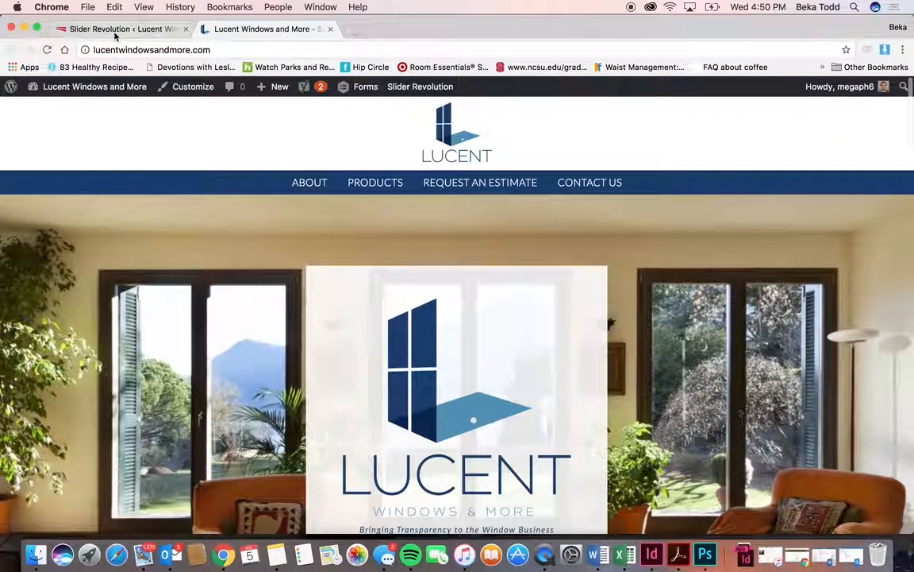
Open the hometop slider in the slide editor and watch its images rotate on the live homepage.
key(ctrl+shift+Tab)
scroll(280, 280, down, 10)
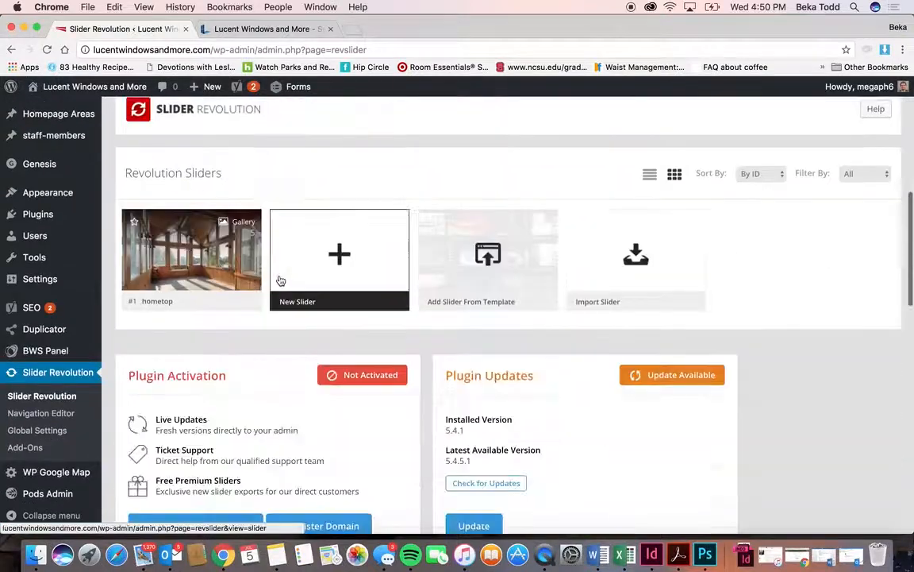
click(211, 259)
click(211, 30)
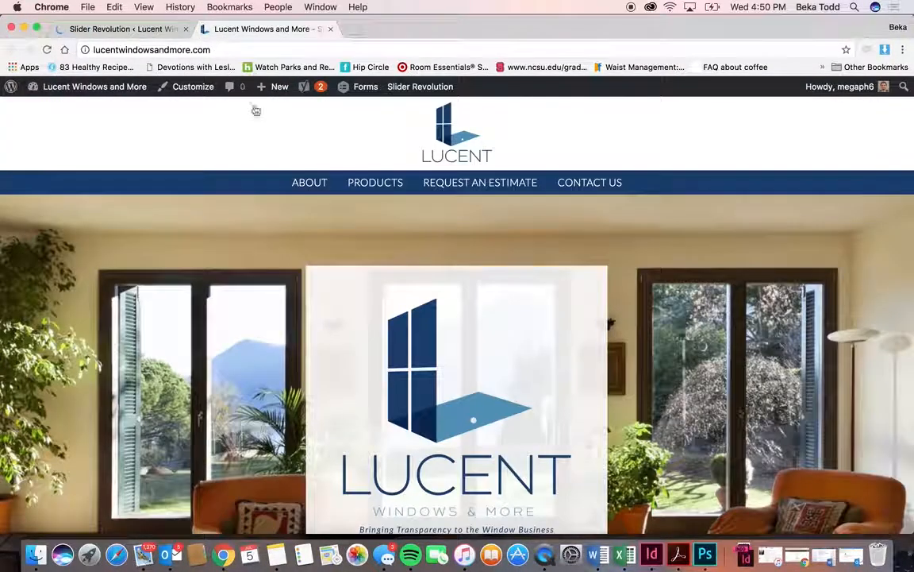
scroll(540, 308, down, 2)
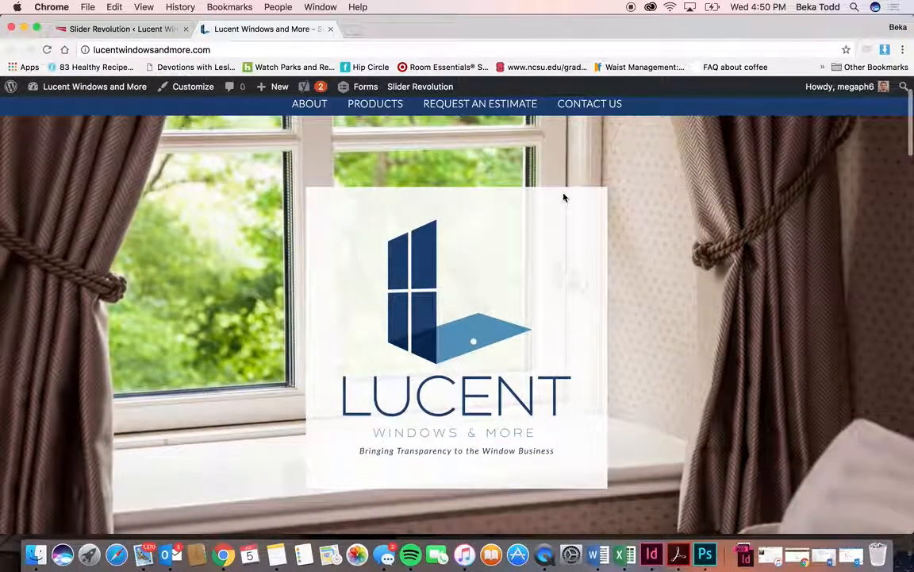
click(127, 28)
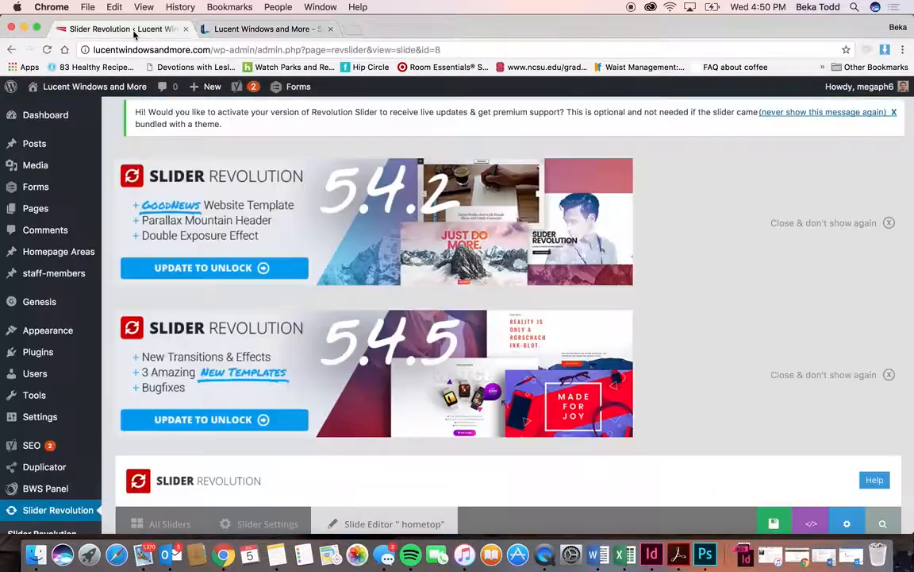
Examine the hometop slider's slides, background source options and slide canvas, and return to the live homepage's slider.
scroll(392, 347, down, 5)
mouse_move(837, 271)
mouse_move(748, 273)
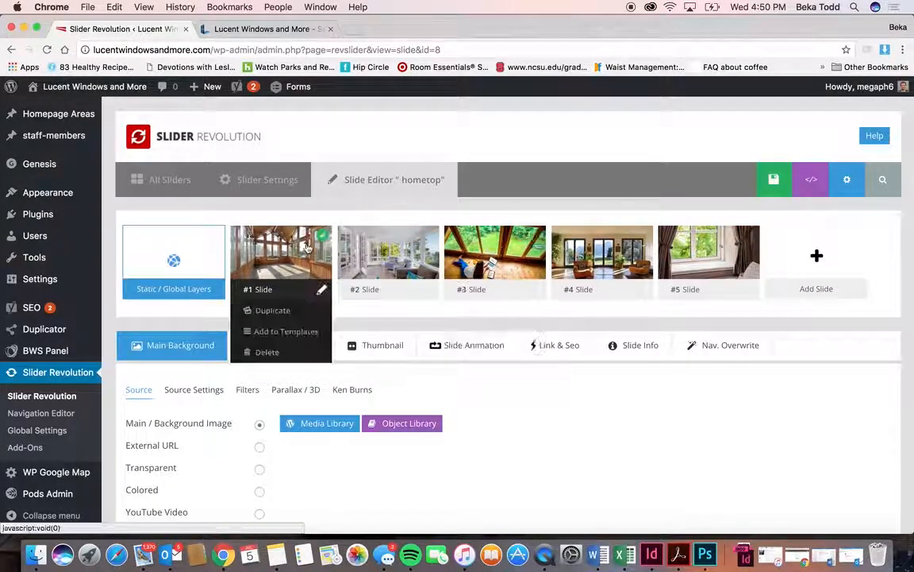
mouse_move(812, 308)
mouse_move(709, 280)
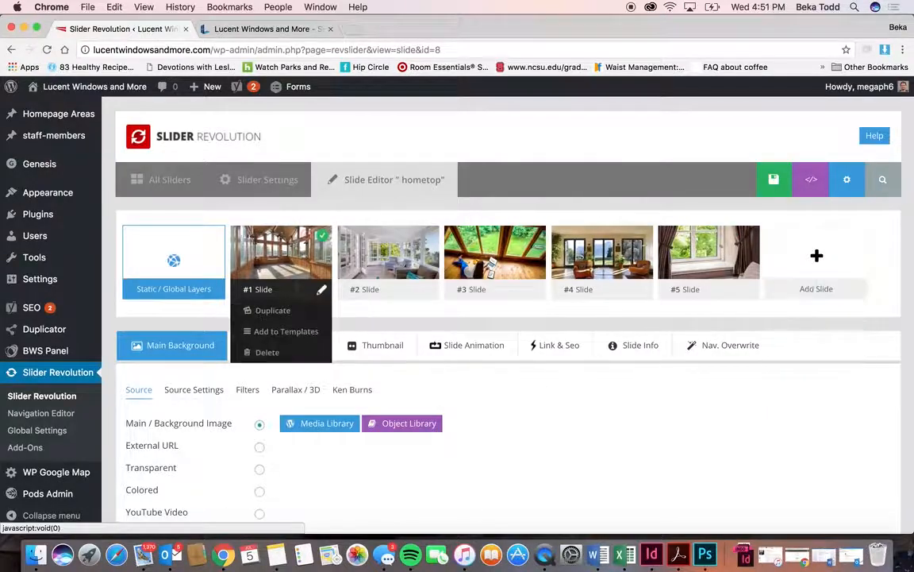
scroll(206, 264, down, 6)
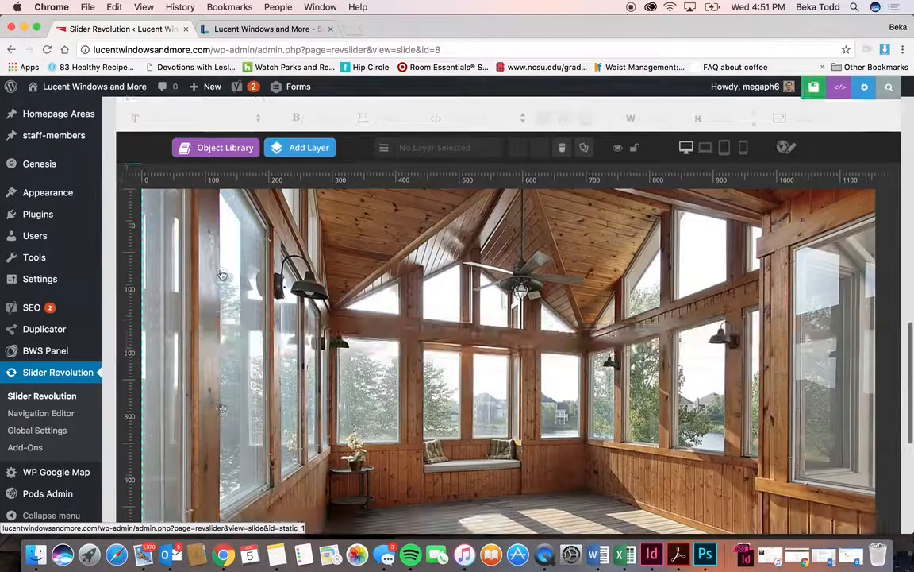
scroll(223, 275, up, 3)
scroll(222, 275, up, 2)
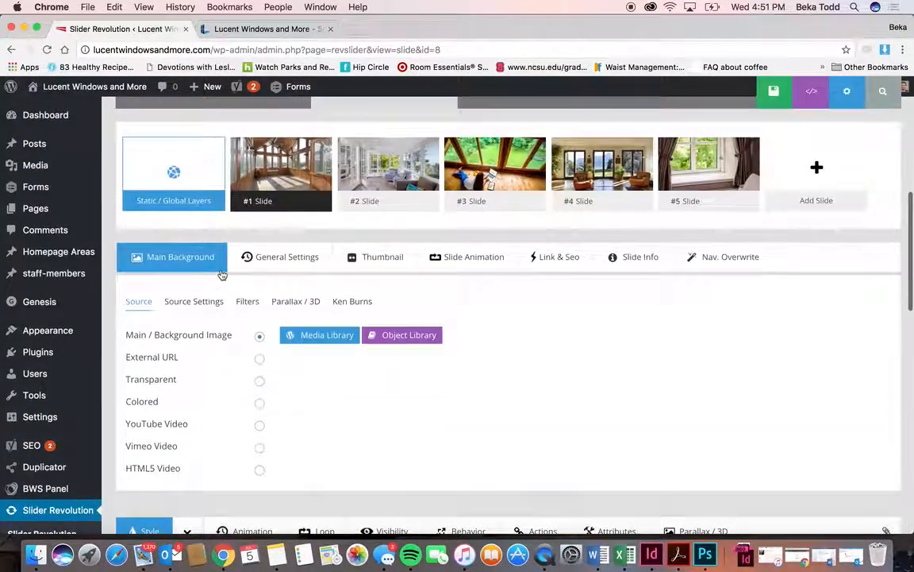
click(267, 28)
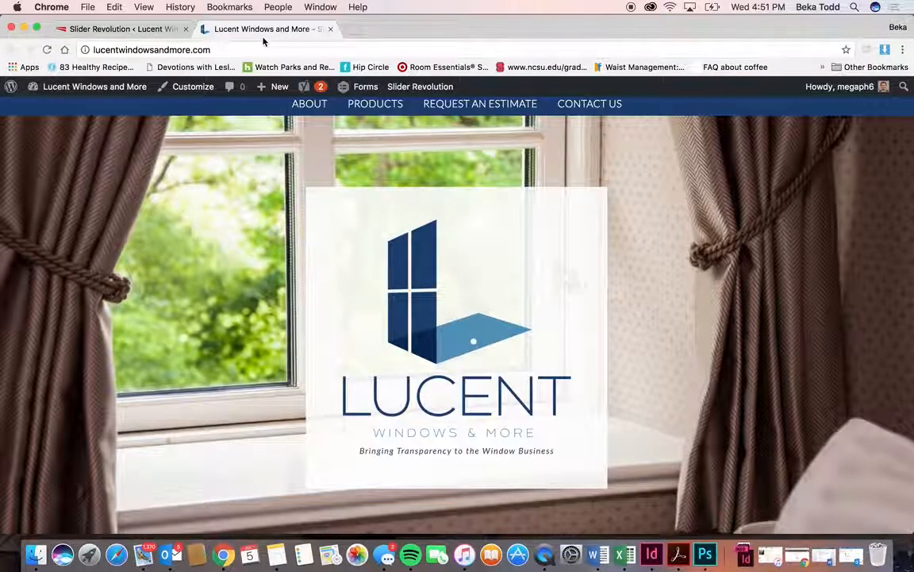
Duplicate slide #5 of the hometop slider and open the copy, slide #6, in the slide editor.
click(143, 28)
click(710, 243)
scroll(713, 246, down, 1)
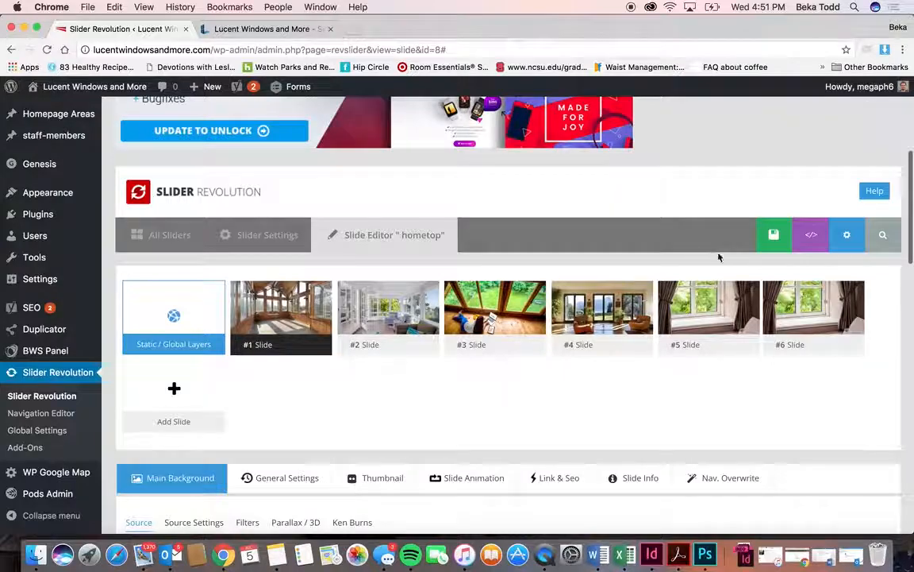
mouse_move(776, 294)
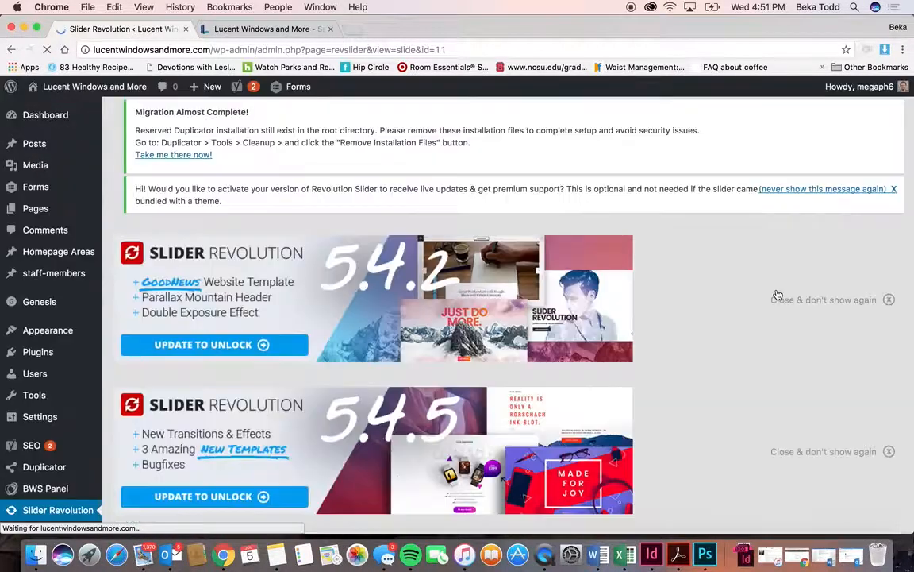
scroll(777, 295, down, 10)
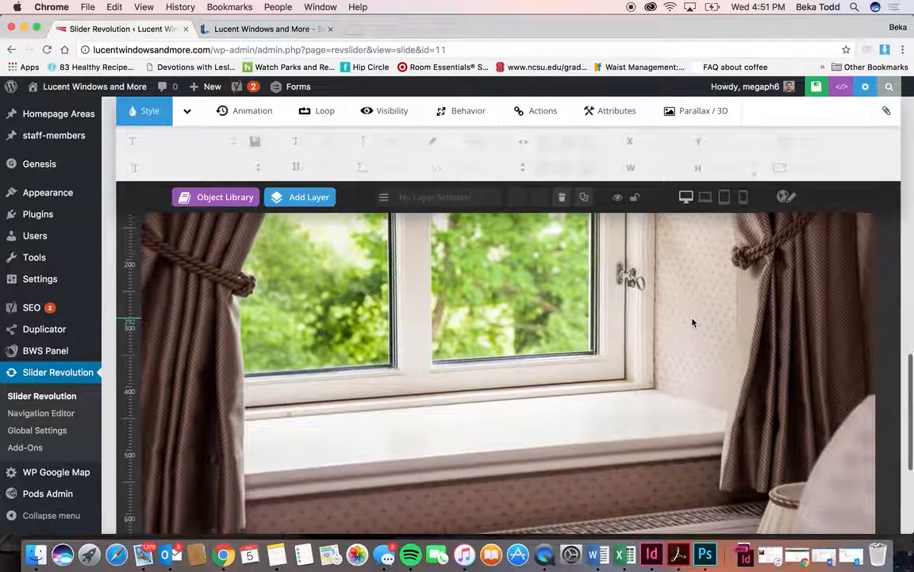
scroll(693, 323, up, 3)
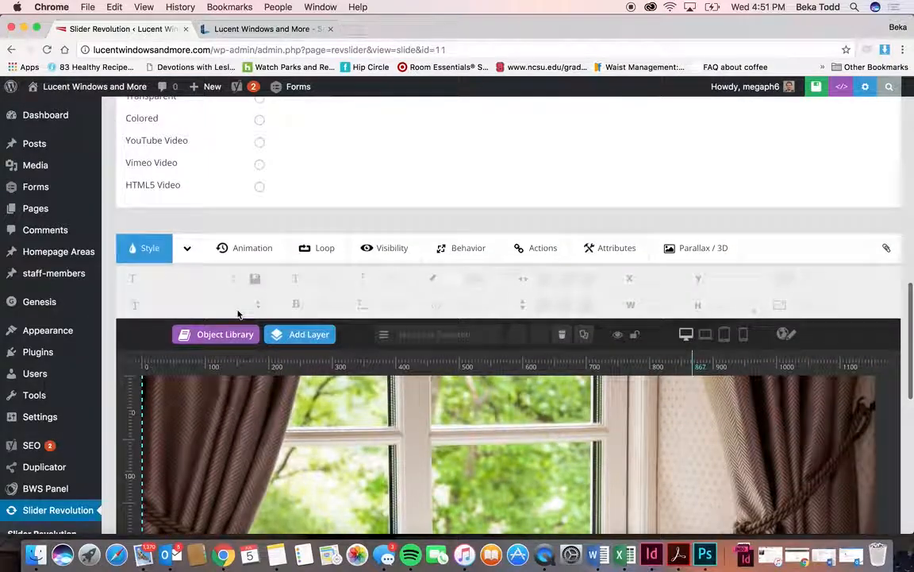
Replace slide #6's background with the media library photo of a woman at a window, save the slide and check the live homepage.
scroll(237, 314, up, 3)
click(333, 159)
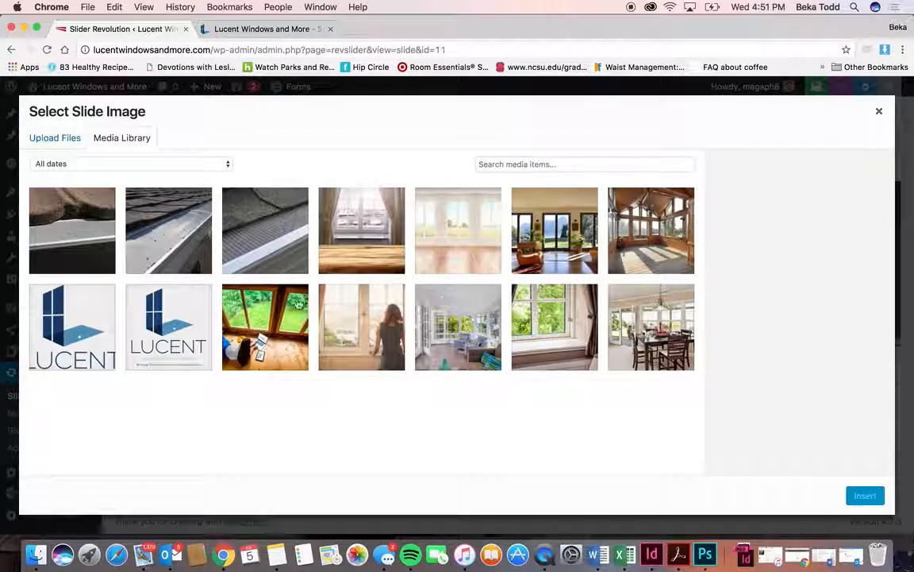
click(372, 323)
click(868, 499)
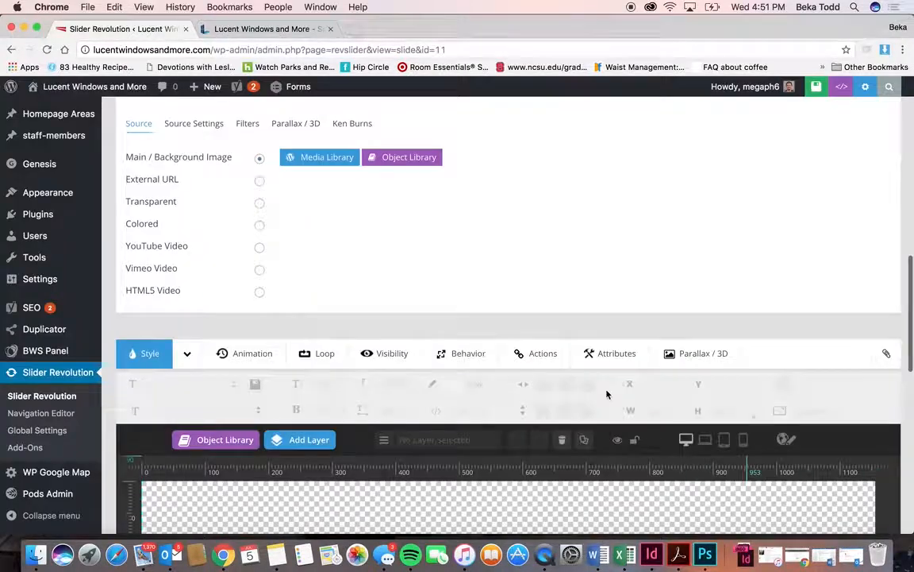
scroll(607, 394, down, 5)
scroll(606, 394, up, 10)
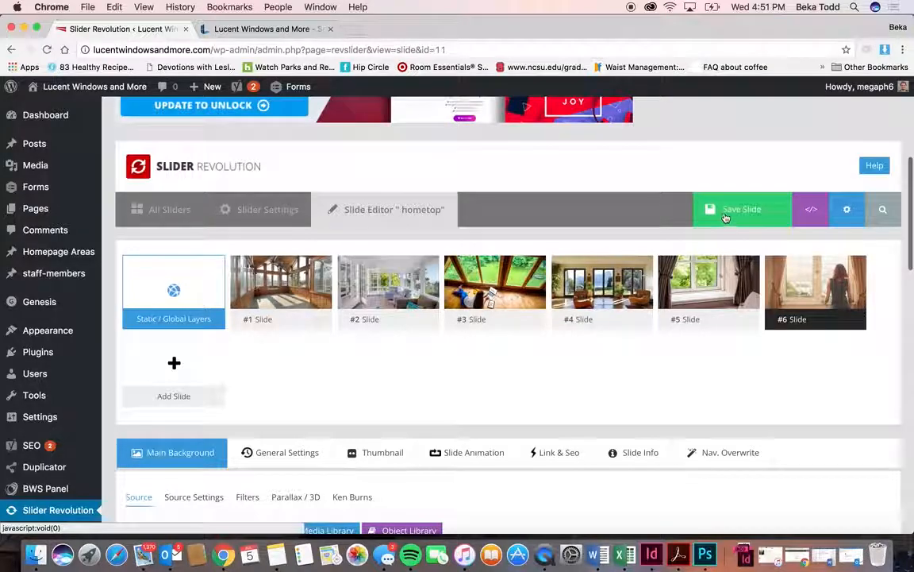
click(723, 216)
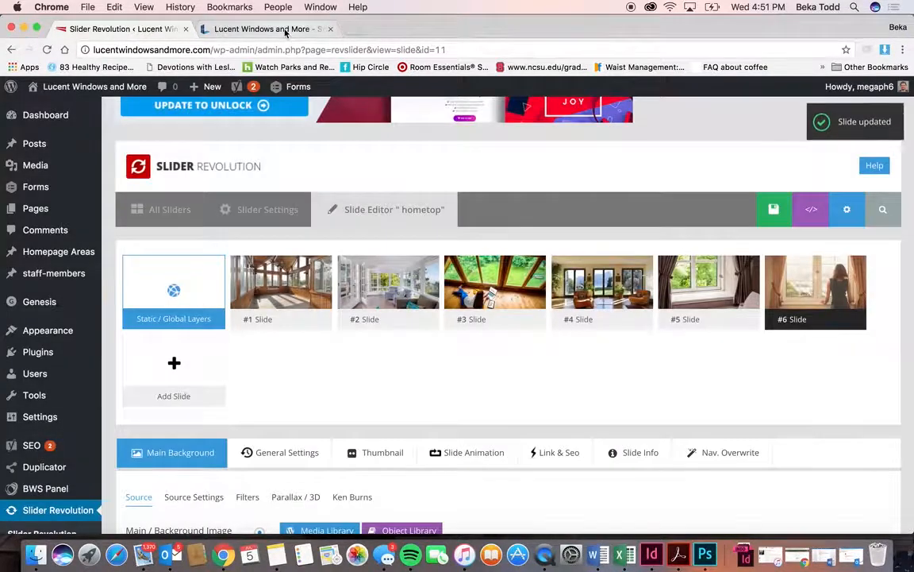
click(285, 30)
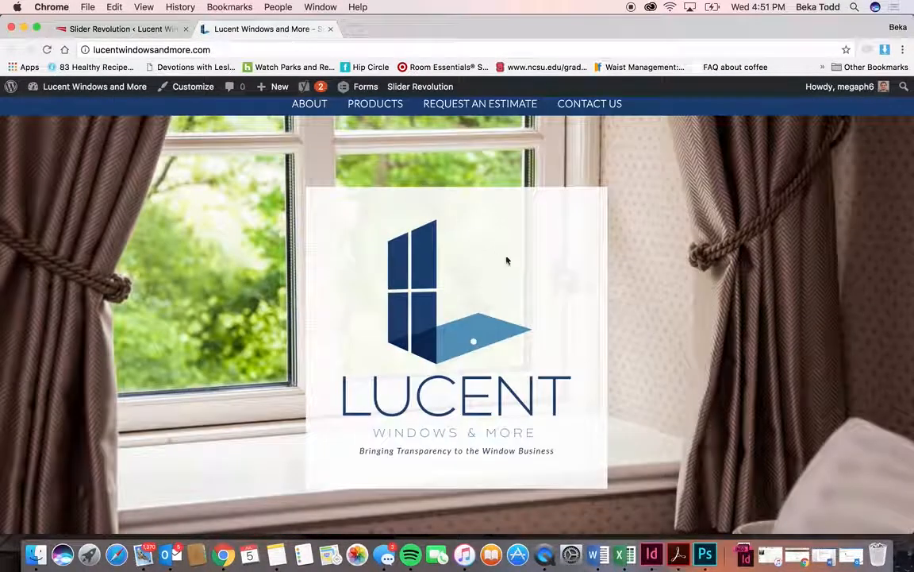
Return to the slide editor, reorder slide #6 to third place and move it back to the end.
click(171, 29)
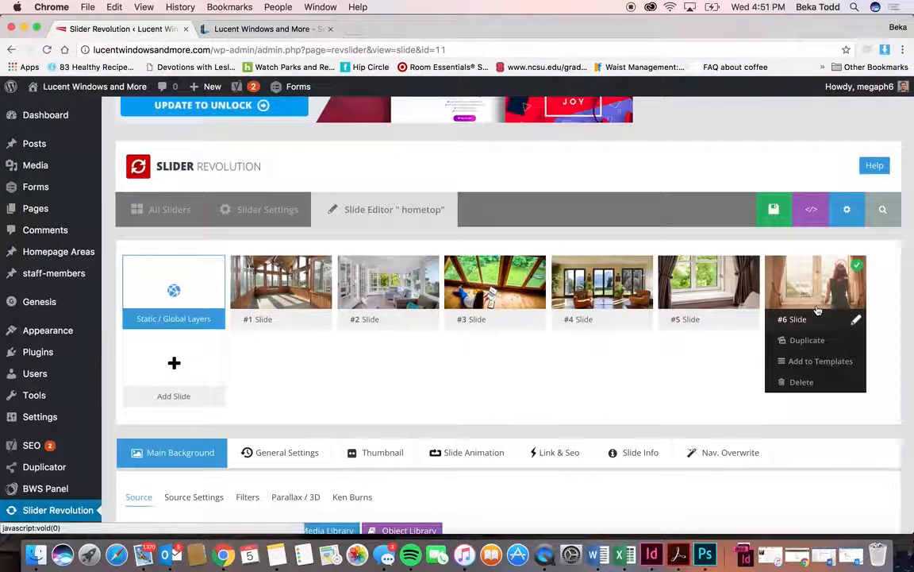
drag(779, 270, 458, 266)
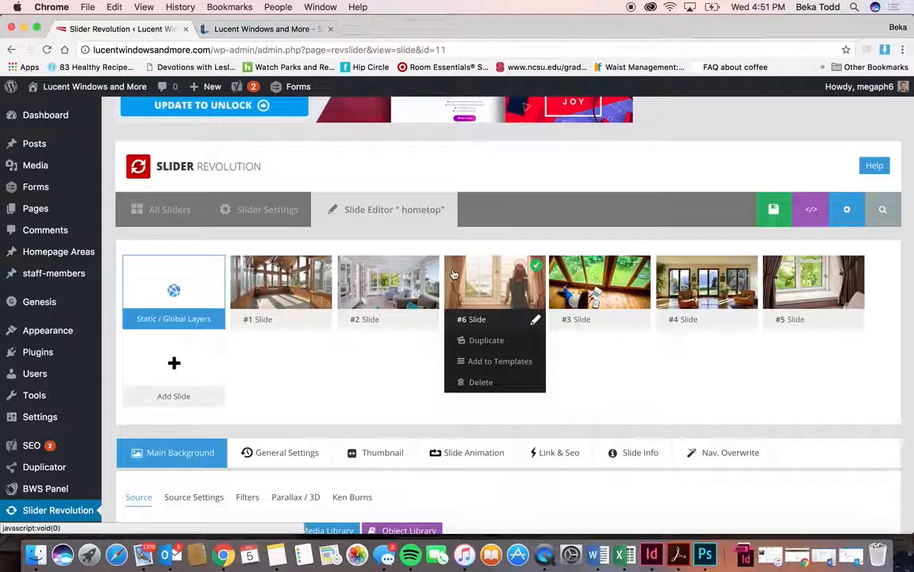
drag(453, 274, 817, 277)
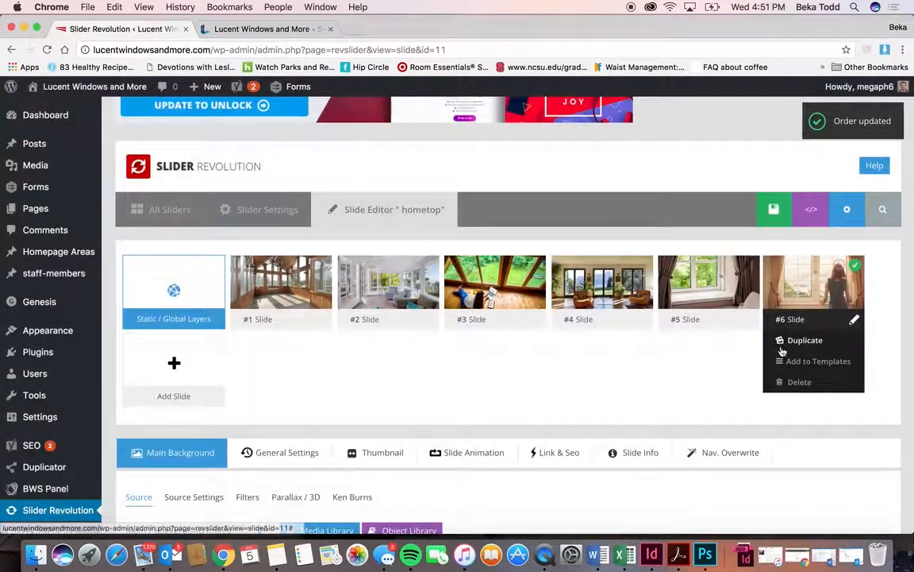
Delete slide #6 from the hometop slider and confirm the deletion.
click(798, 381)
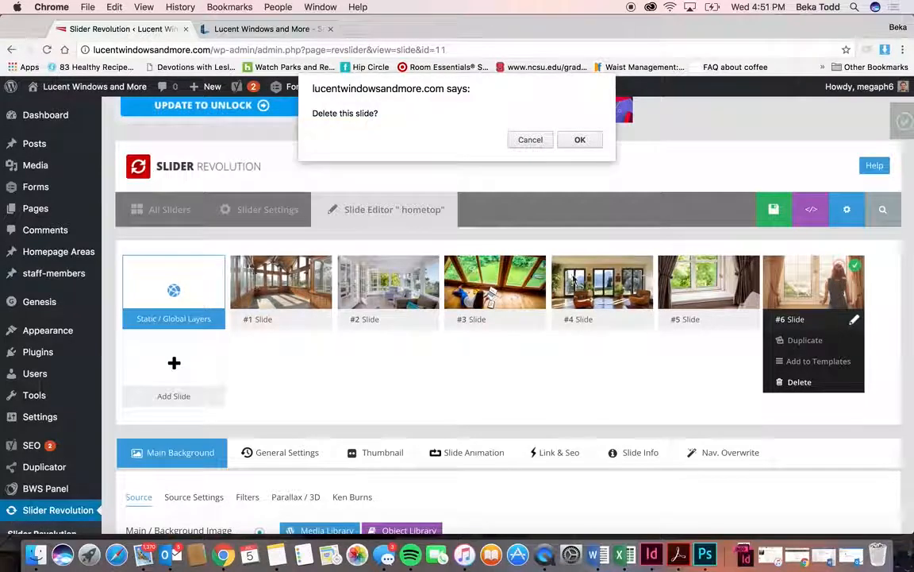
click(580, 142)
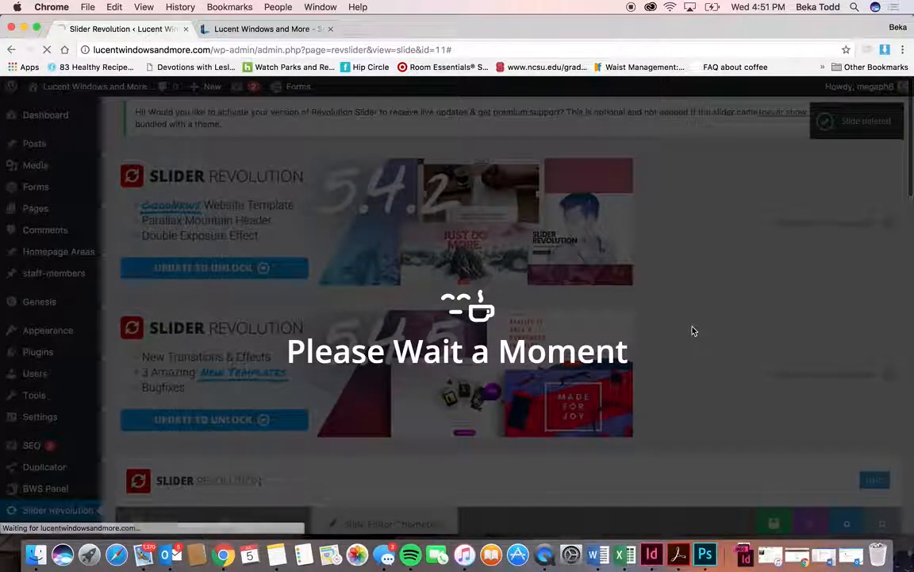
scroll(690, 329, down, 5)
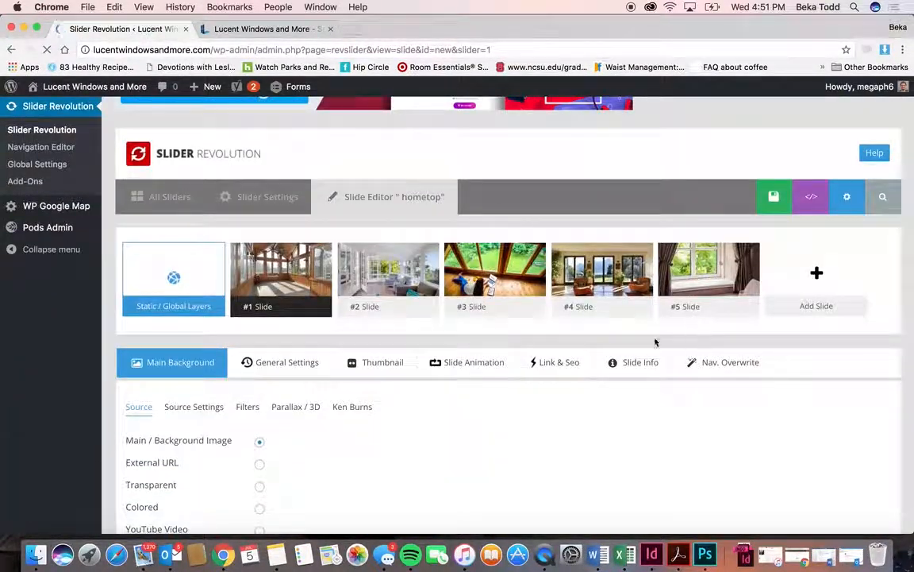
Examine slide #1's canvas and background source options, and look over the other slides' available actions.
scroll(476, 350, down, 3)
scroll(293, 361, down, 4)
scroll(294, 361, up, 2)
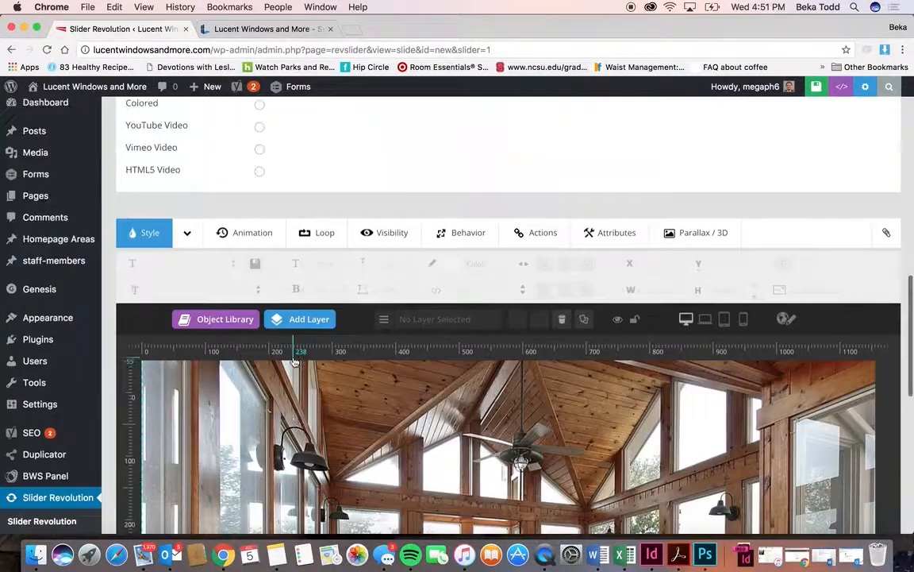
scroll(496, 323, up, 5)
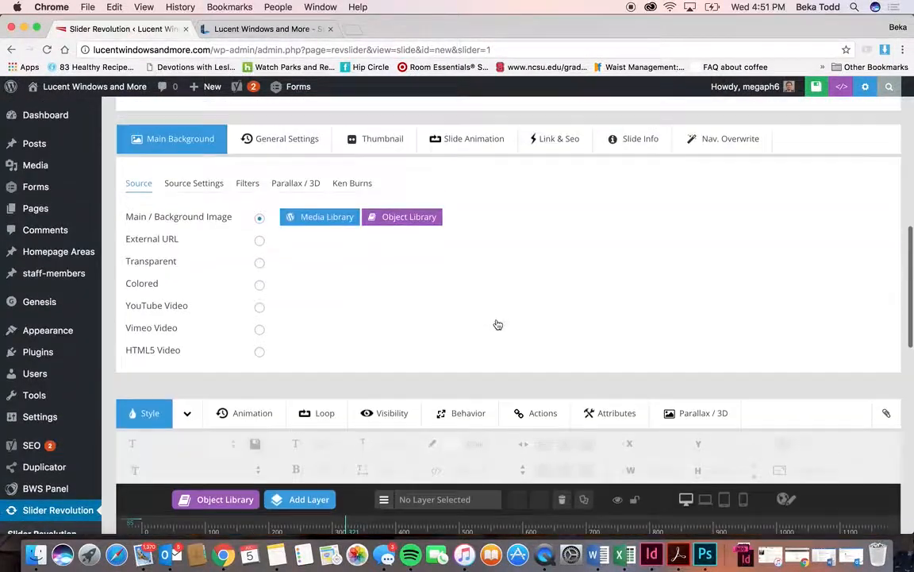
mouse_move(438, 203)
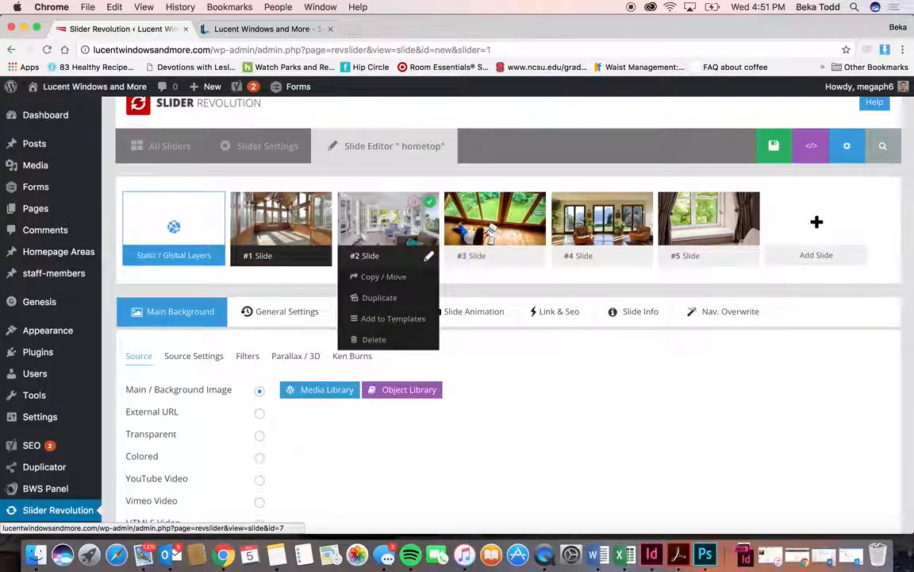
mouse_move(714, 244)
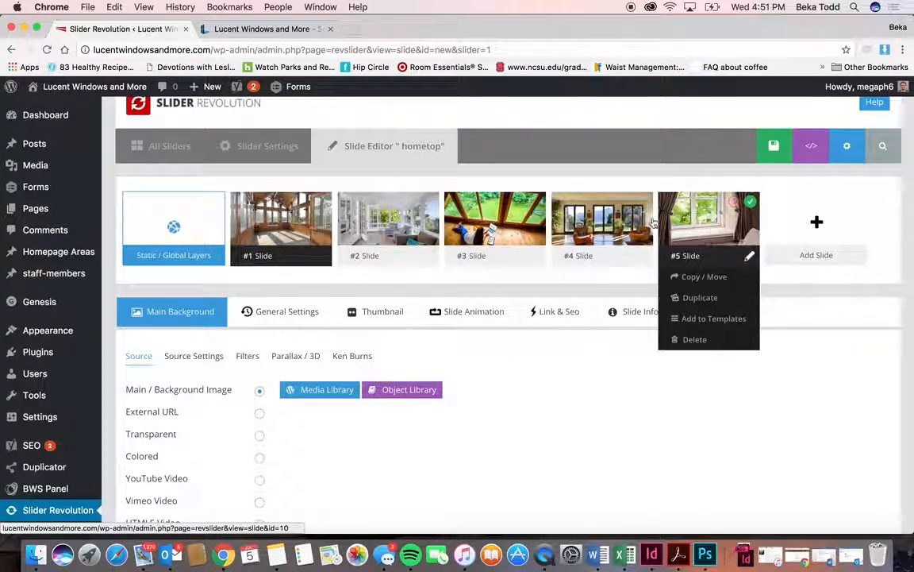
View slide #1's General Settings and Ken Burns pan zoom options, and compare the effect on the live homepage.
click(279, 317)
click(193, 320)
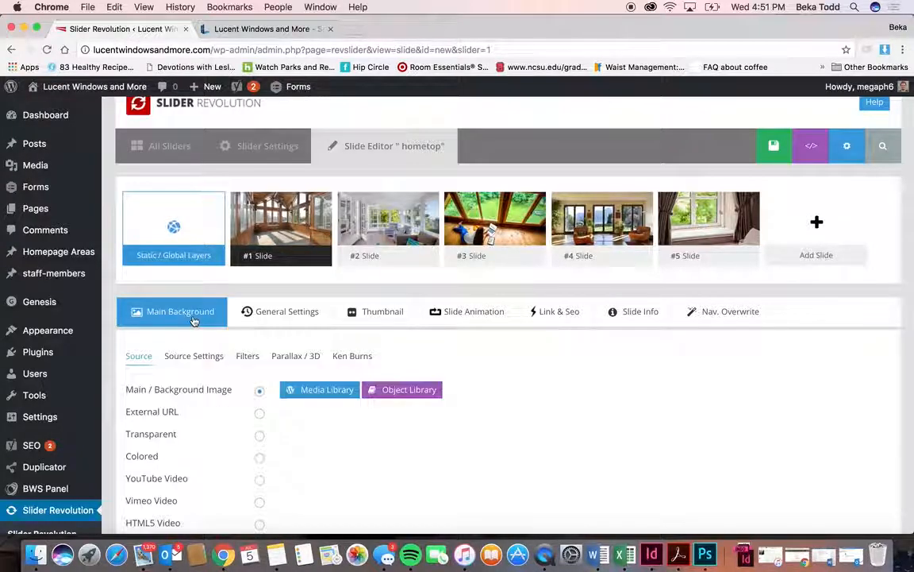
click(339, 356)
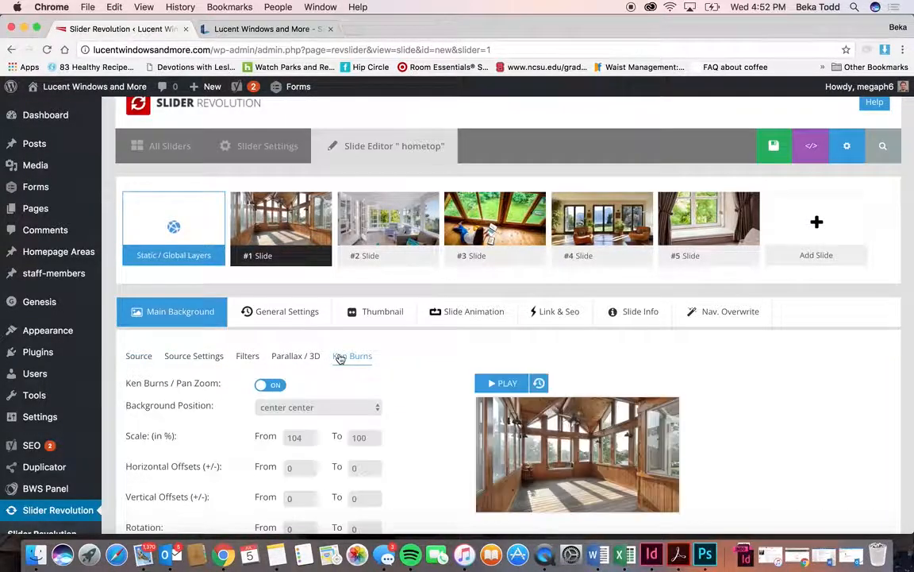
scroll(339, 355, down, 2)
click(266, 29)
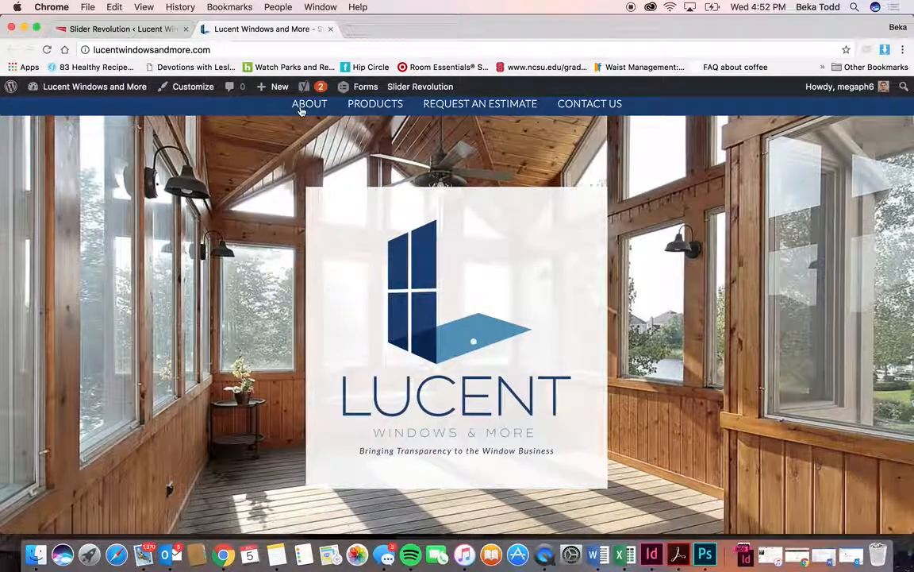
click(143, 28)
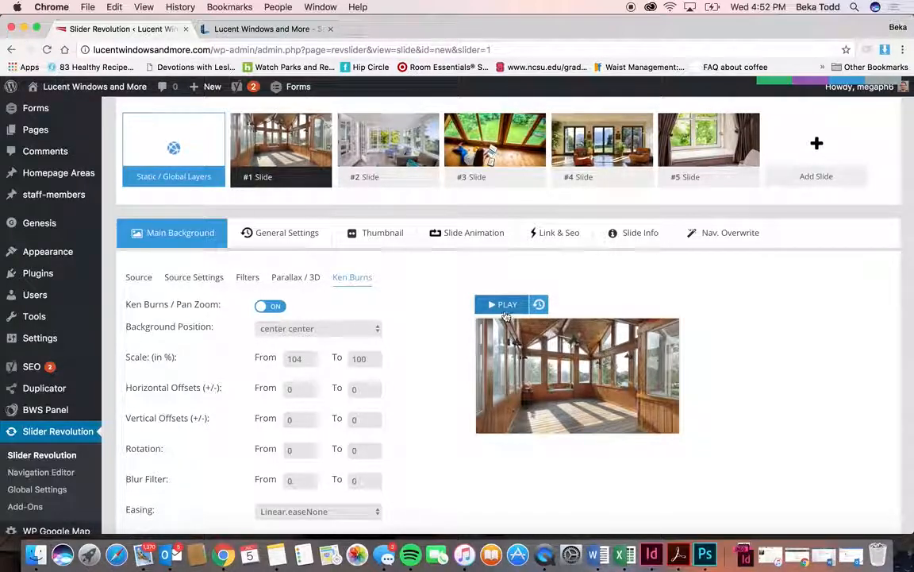
Open the hometop slider's Static / Global Layers and select the Lucent logo image layer on the canvas.
scroll(410, 369, down, 10)
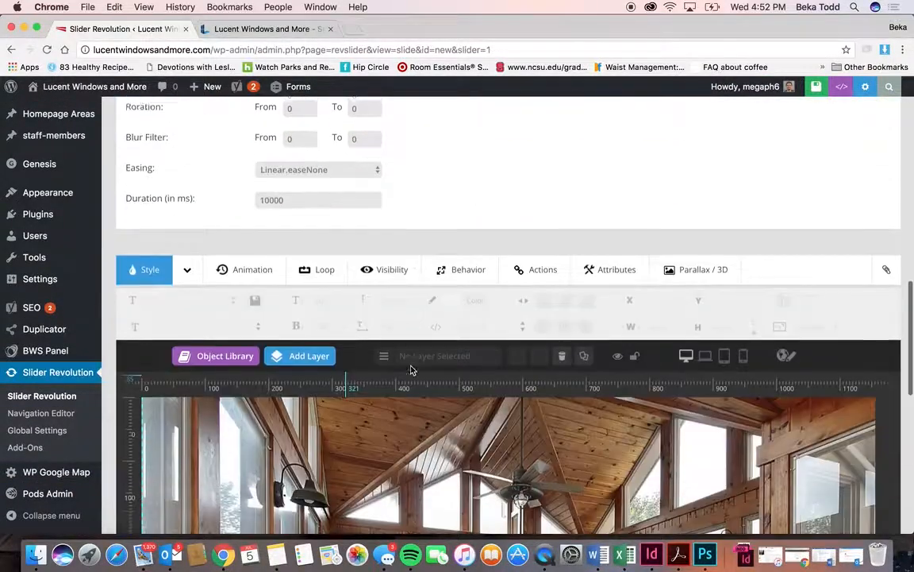
scroll(411, 369, up, 15)
scroll(411, 370, down, 8)
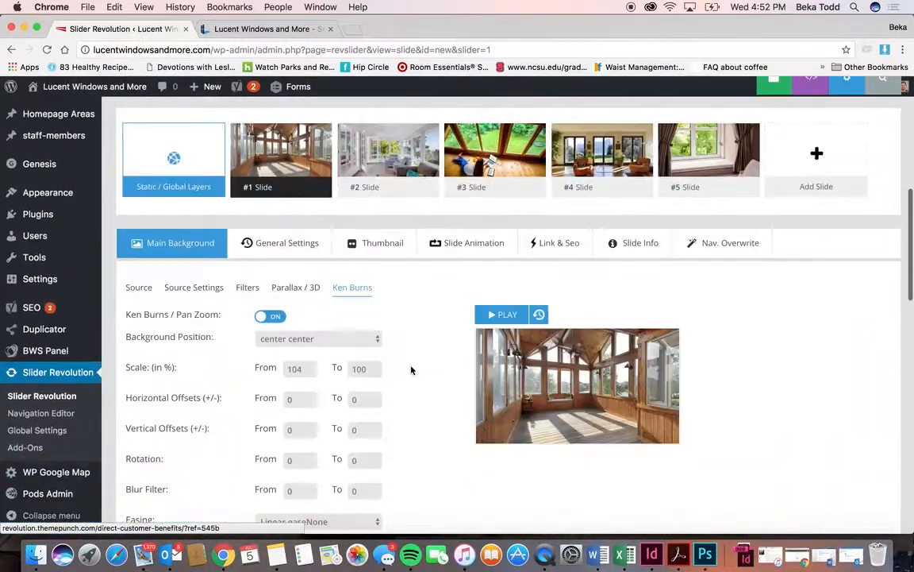
click(204, 157)
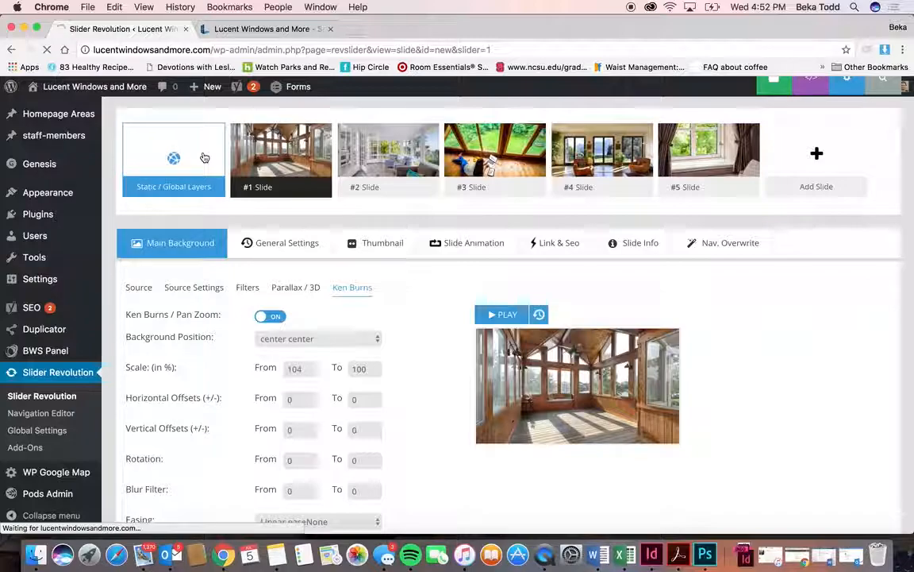
scroll(200, 369, down, 10)
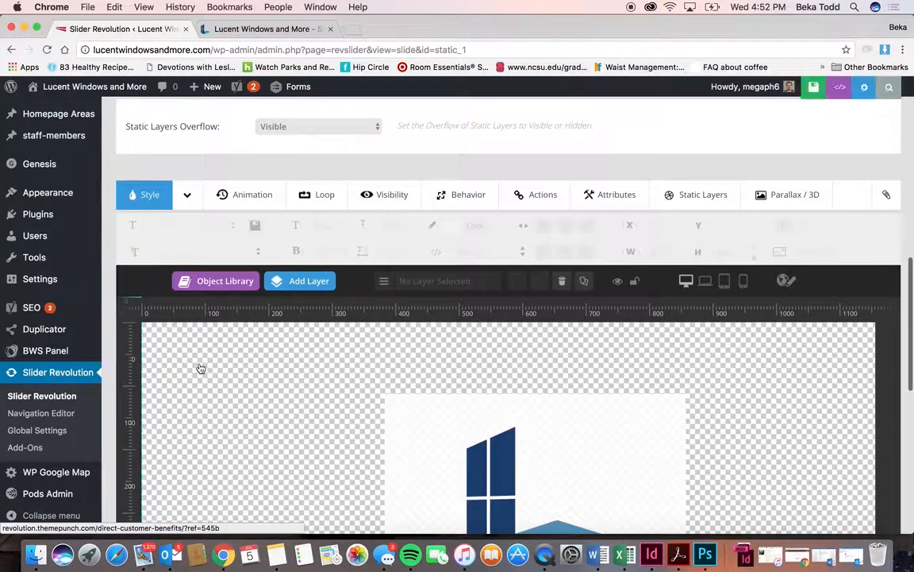
scroll(253, 254, down, 3)
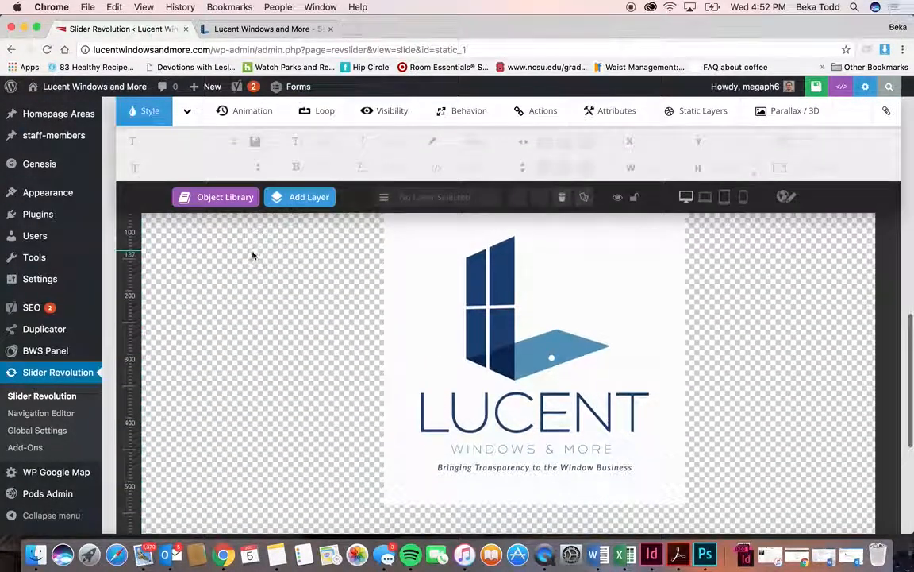
click(472, 381)
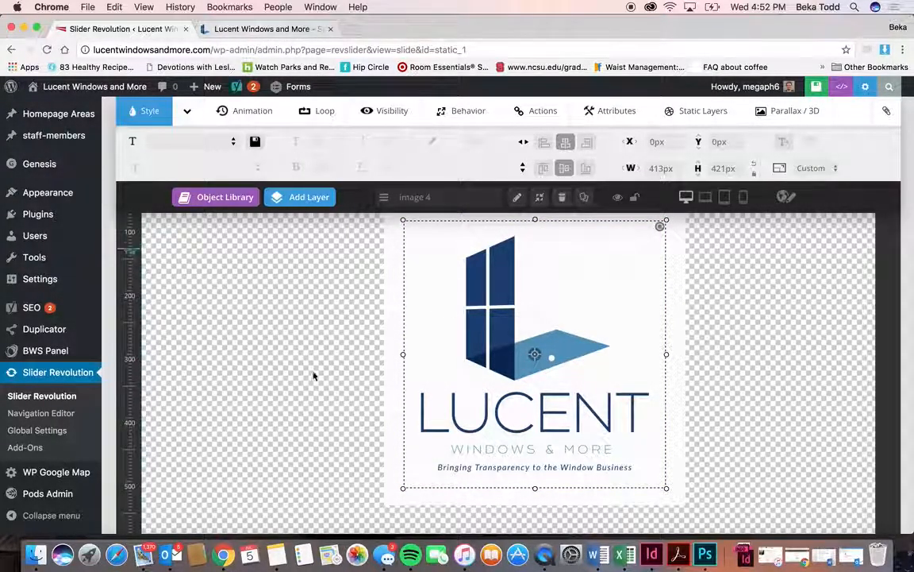
Open the hometop slider's settings, select its embed shortcode and review the content source and slider type options.
scroll(315, 375, up, 12)
scroll(314, 378, down, 8)
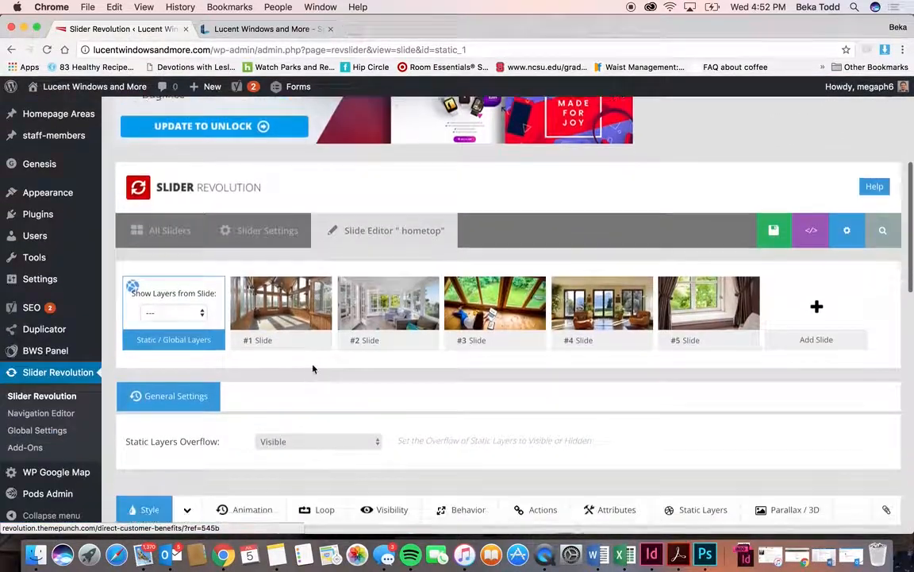
mouse_move(254, 309)
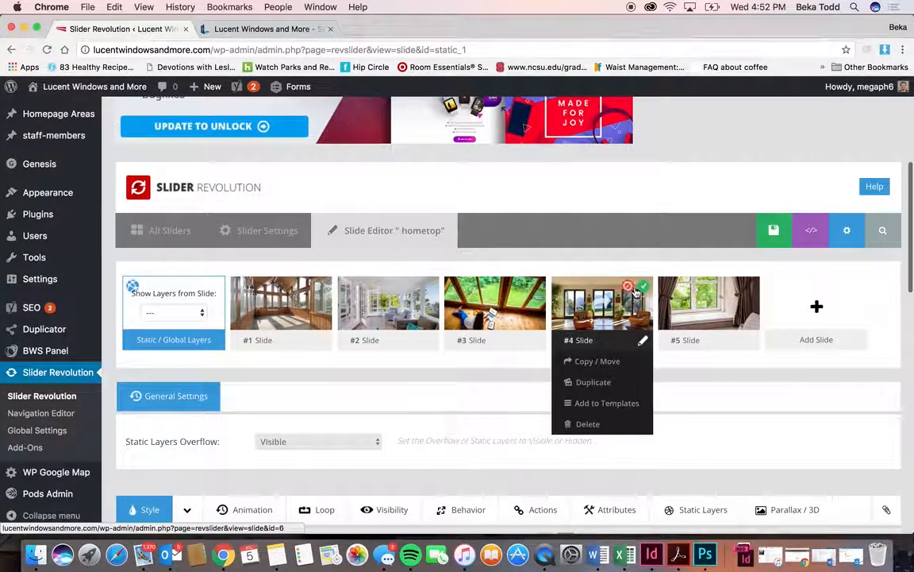
mouse_move(703, 302)
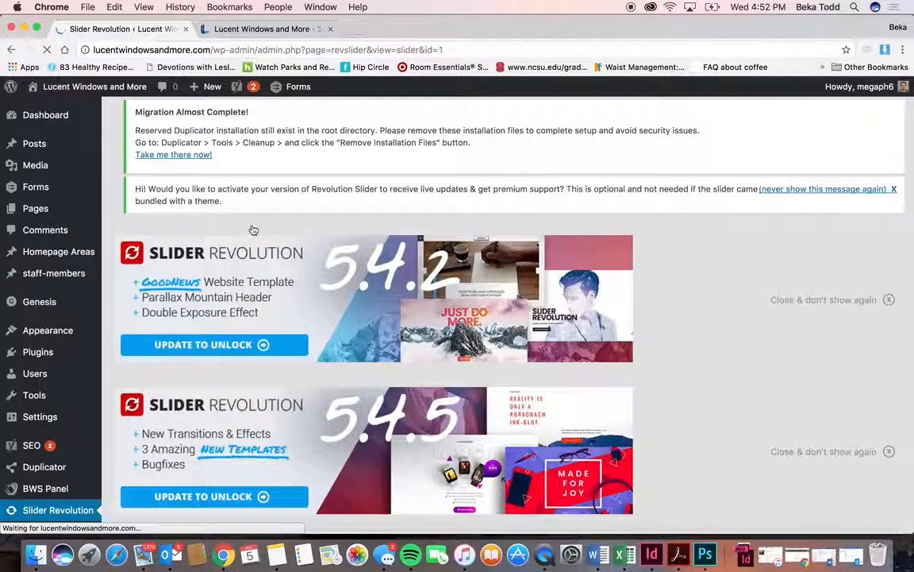
scroll(293, 357, down, 10)
scroll(320, 383, up, 4)
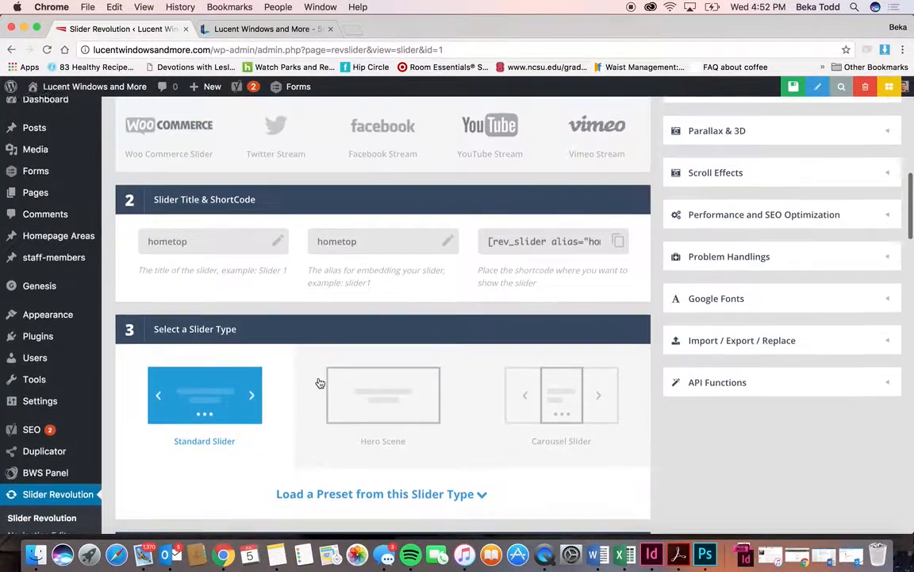
click(529, 261)
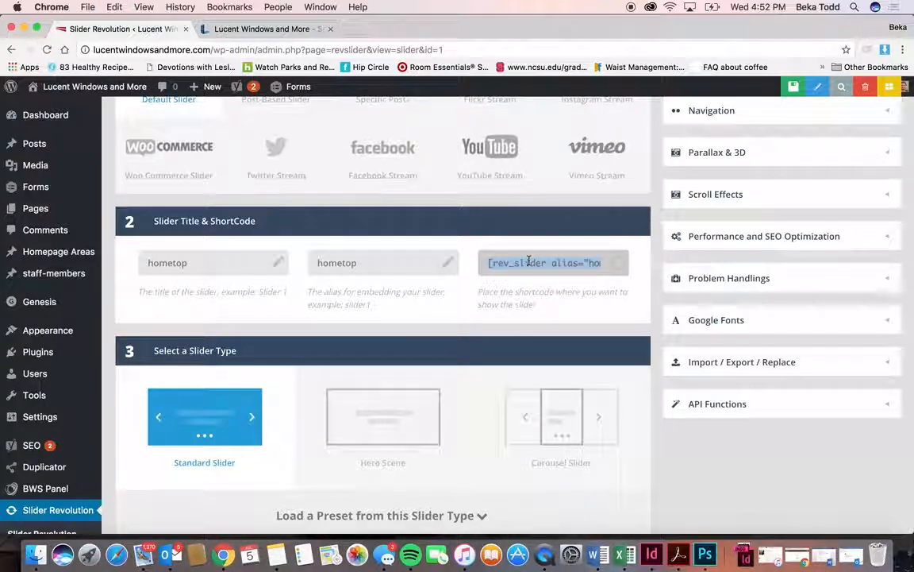
scroll(529, 261, up, 5)
scroll(530, 265, down, 5)
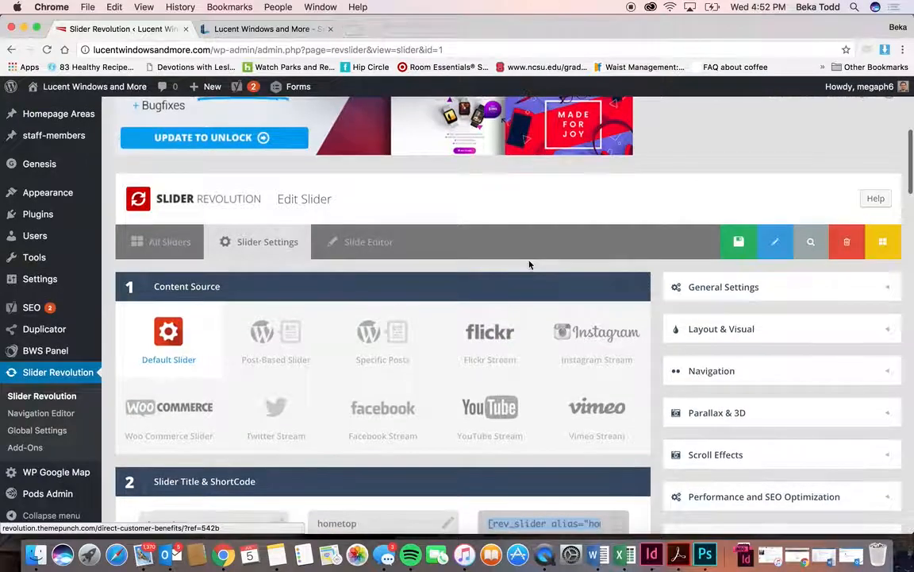
Look over the hometop slider's content source and title sections and open its Slide Editor.
scroll(531, 265, down, 2)
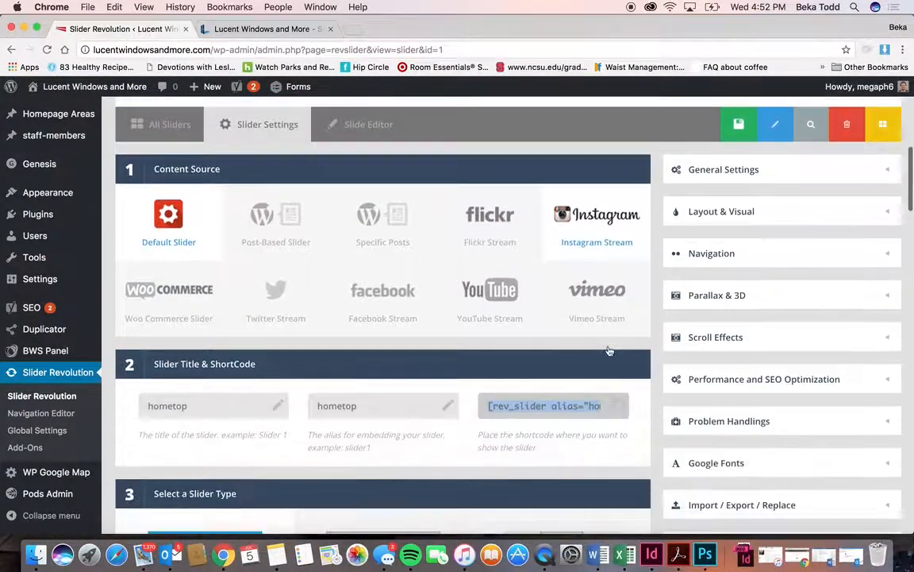
scroll(460, 270, up, 2)
scroll(441, 236, up, 1)
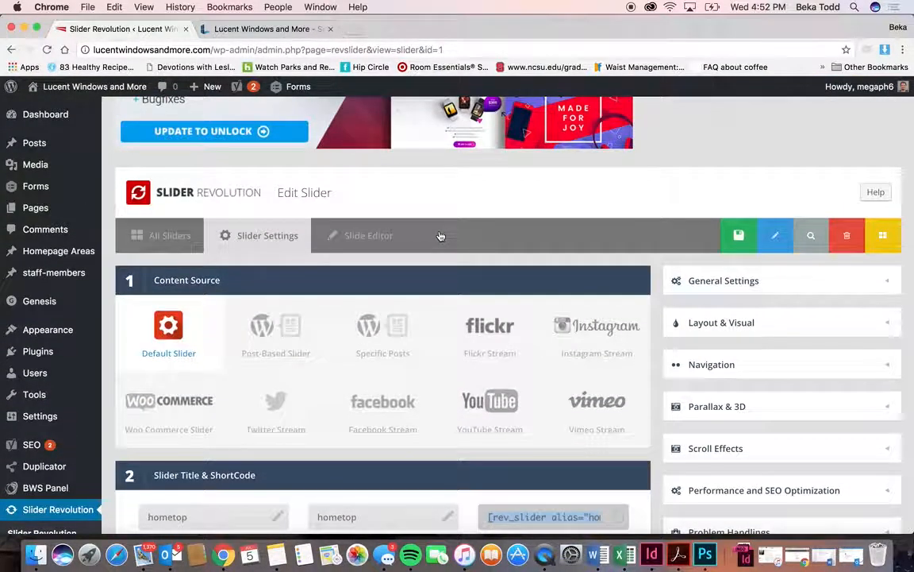
scroll(321, 274, down, 1)
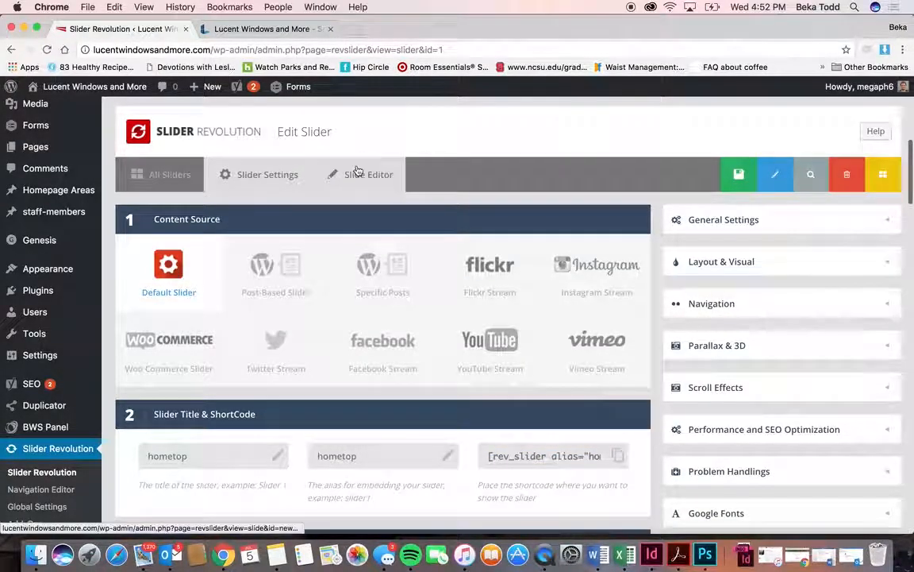
click(357, 172)
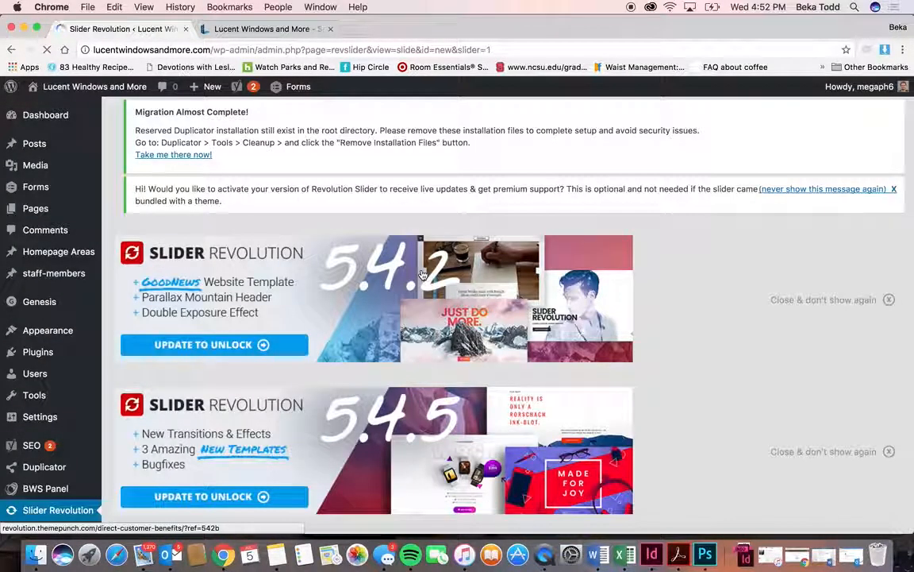
scroll(423, 274, down, 10)
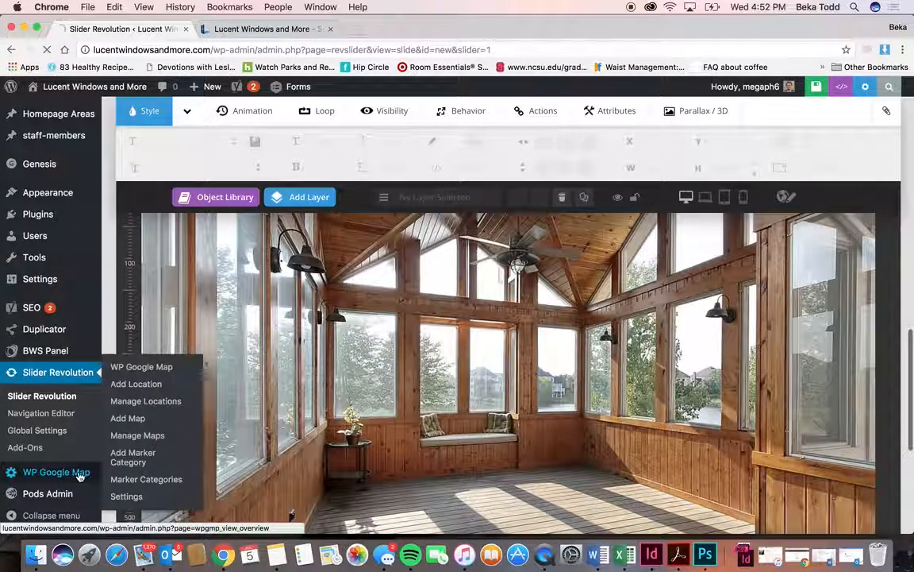
Open the WP Google Map plugin's overview and go to its list of managed locations.
click(79, 475)
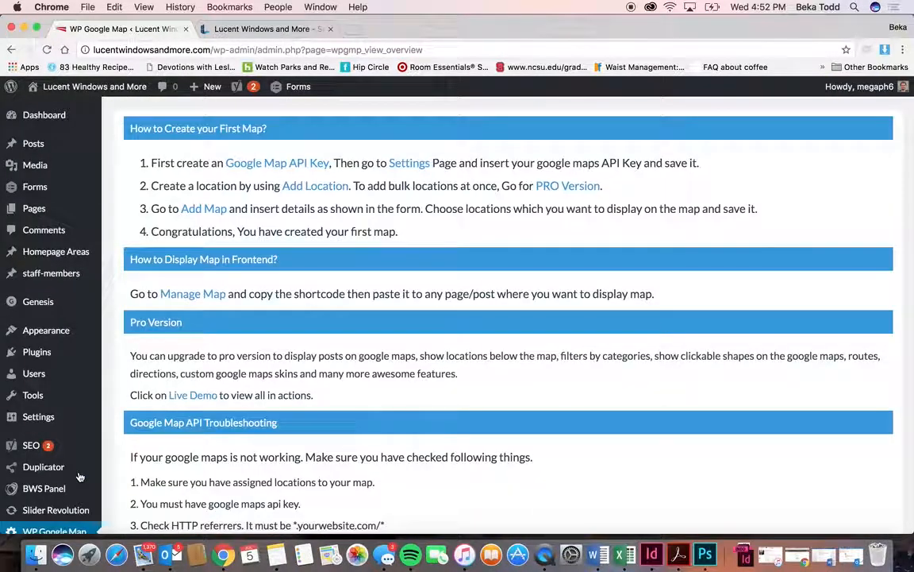
scroll(59, 484, down, 4)
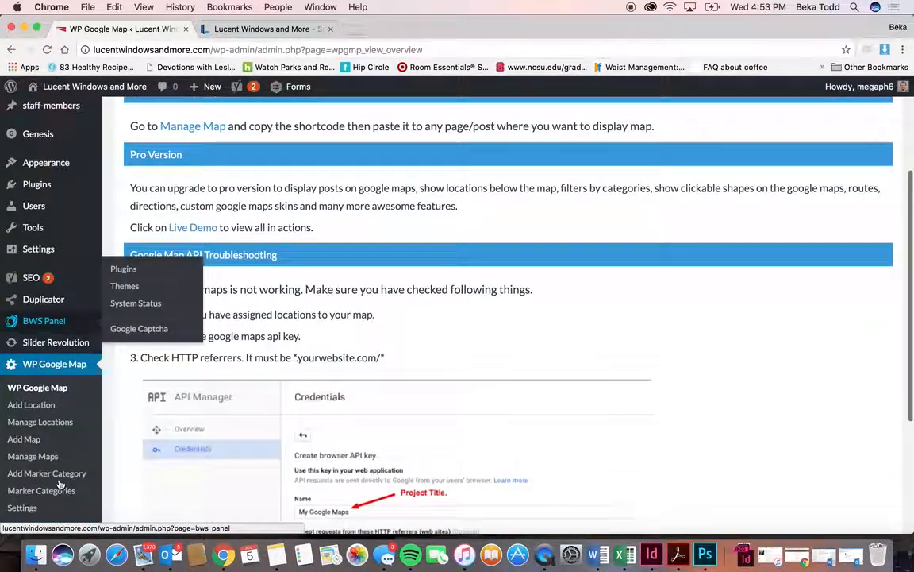
click(55, 424)
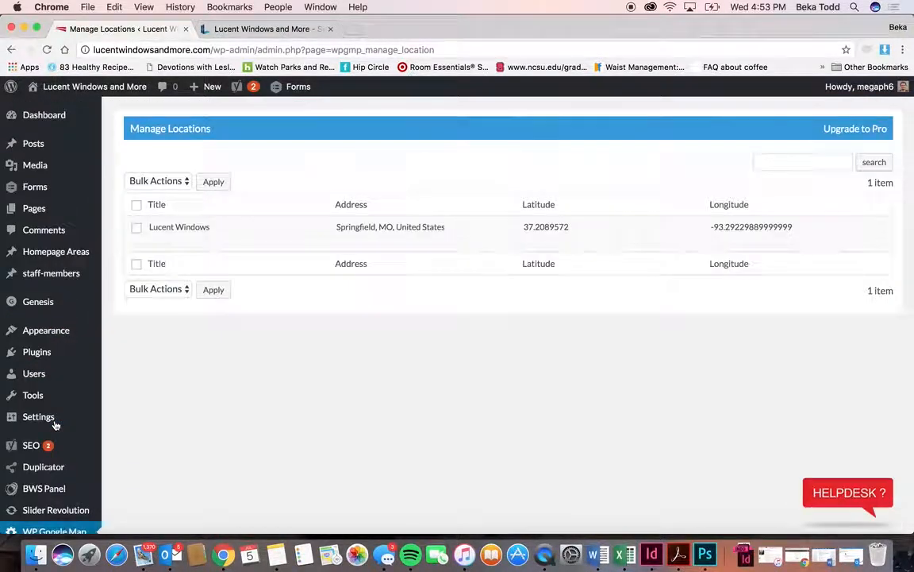
mouse_move(363, 236)
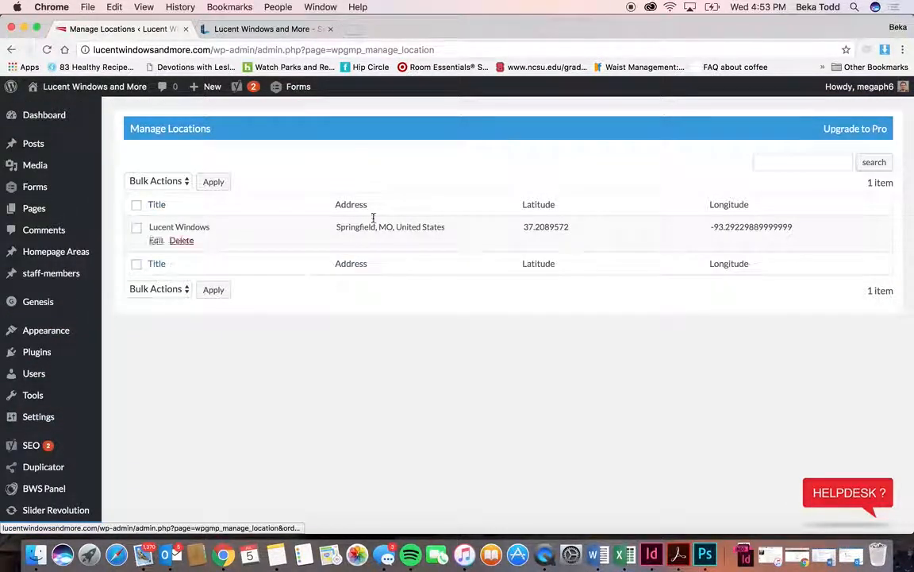
View the Springfield location map on the live homepage.
click(272, 29)
scroll(421, 290, down, 15)
scroll(422, 288, up, 5)
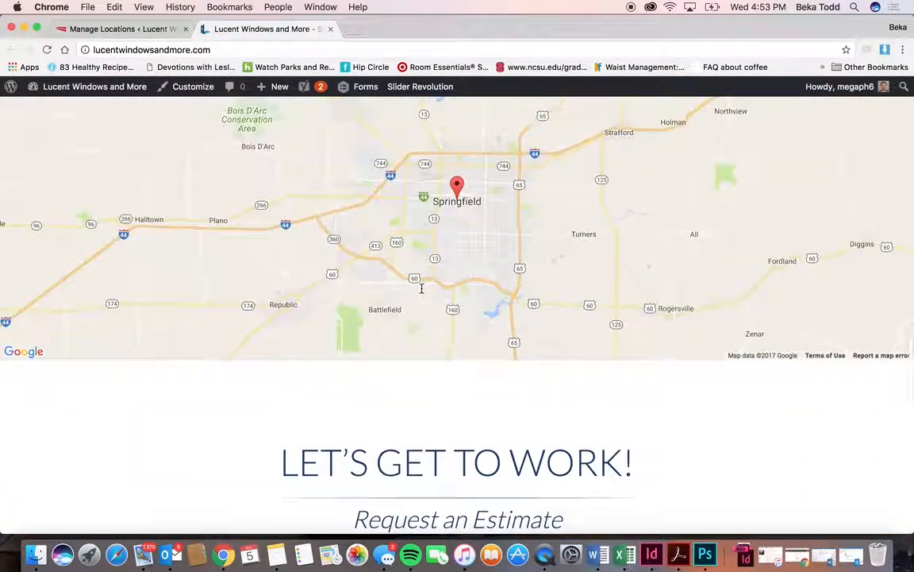
scroll(422, 288, up, 2)
Review the Lucent Windows location's edit form with its infowindow and marker options, and look through a blank Add Location form.
click(131, 29)
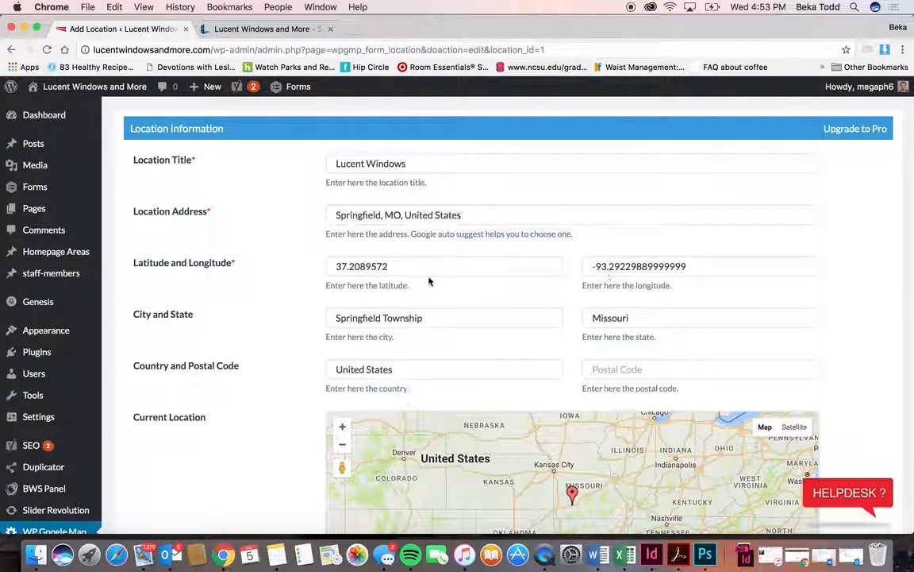
scroll(486, 316, down, 10)
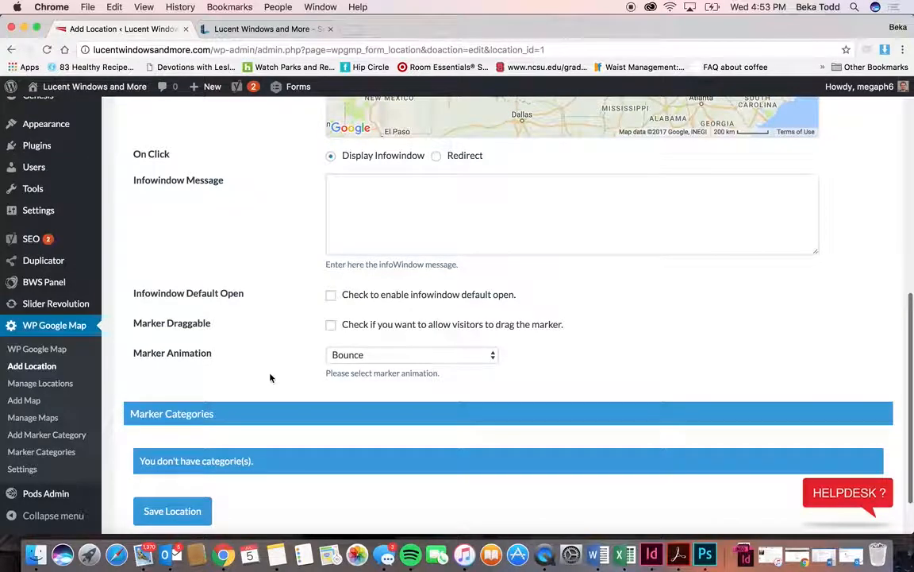
scroll(270, 377, down, 2)
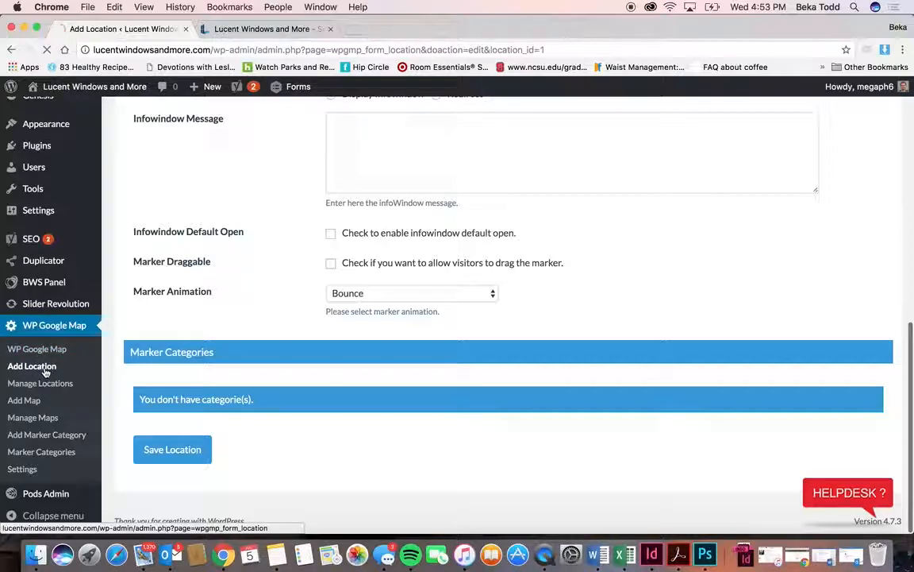
click(45, 370)
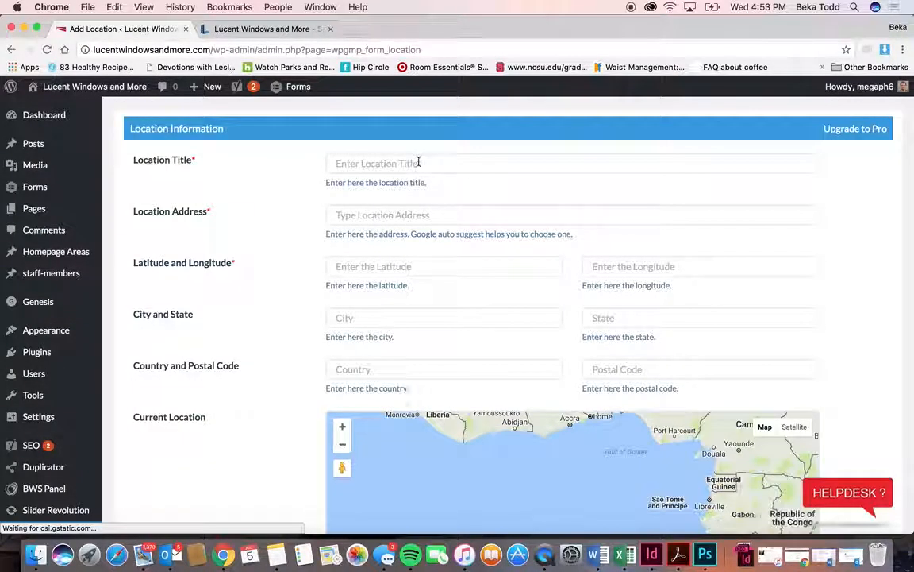
scroll(312, 412, down, 15)
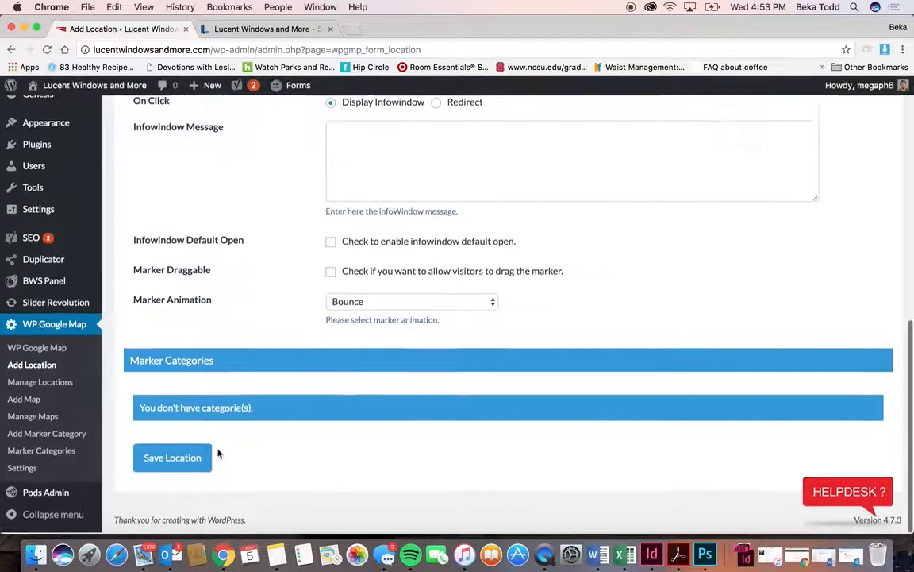
Go to the Manage Maps list and open the Lucent Windows map for editing.
click(38, 423)
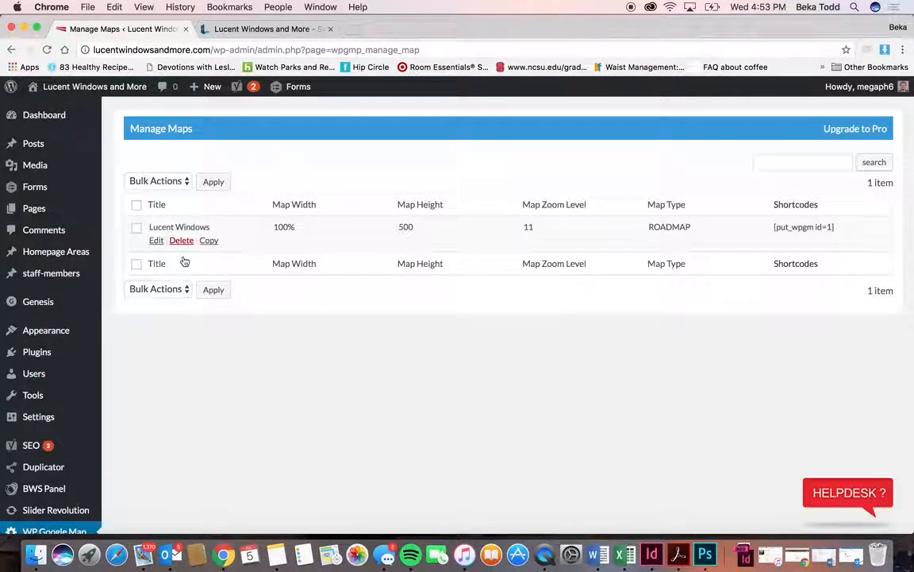
click(138, 229)
scroll(151, 444, down, 3)
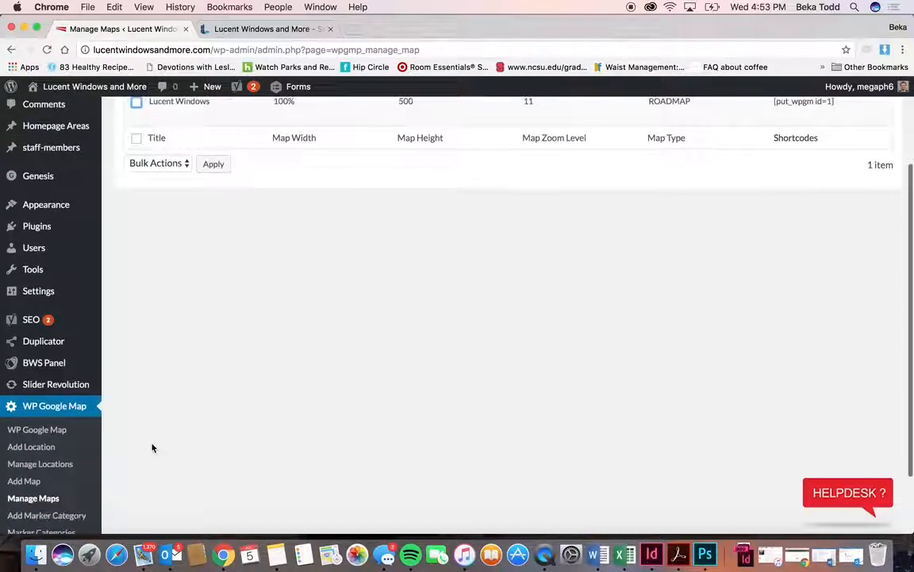
click(46, 499)
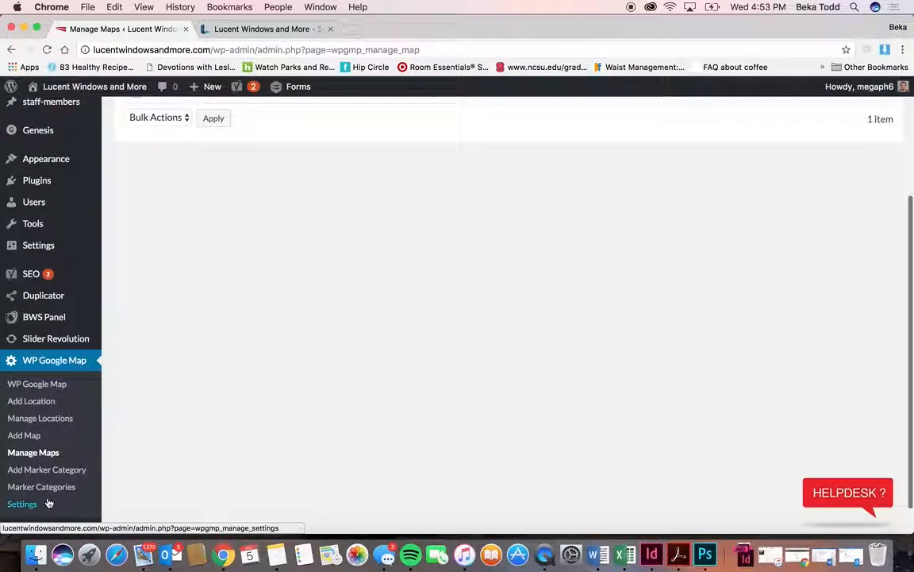
click(157, 240)
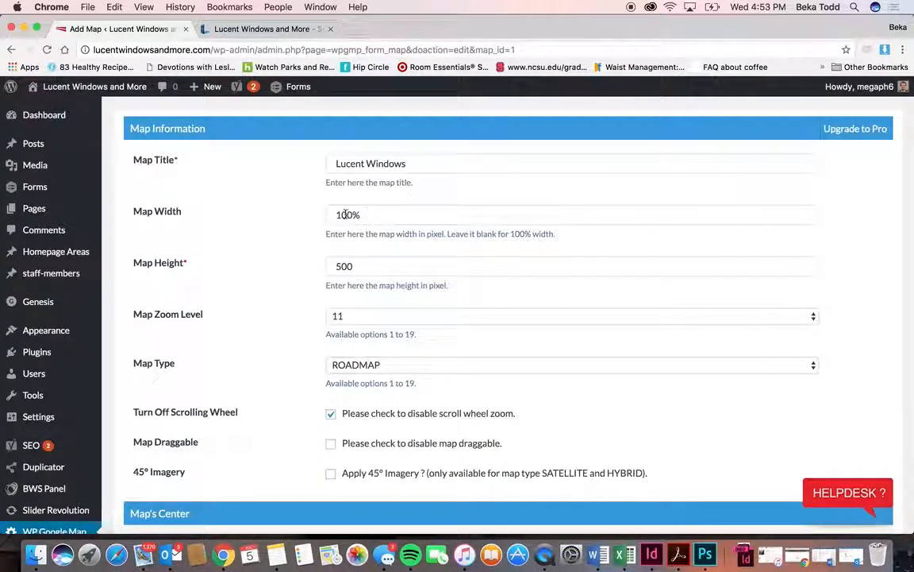
Compare the Lucent Windows map's size, zoom, type and chosen location settings with the map on the live homepage.
click(265, 28)
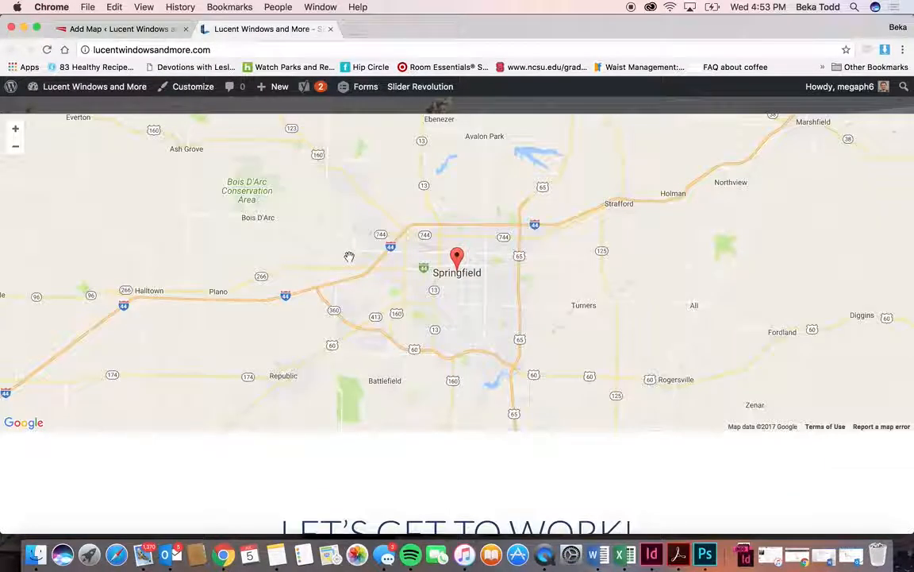
click(121, 29)
scroll(299, 339, down, 2)
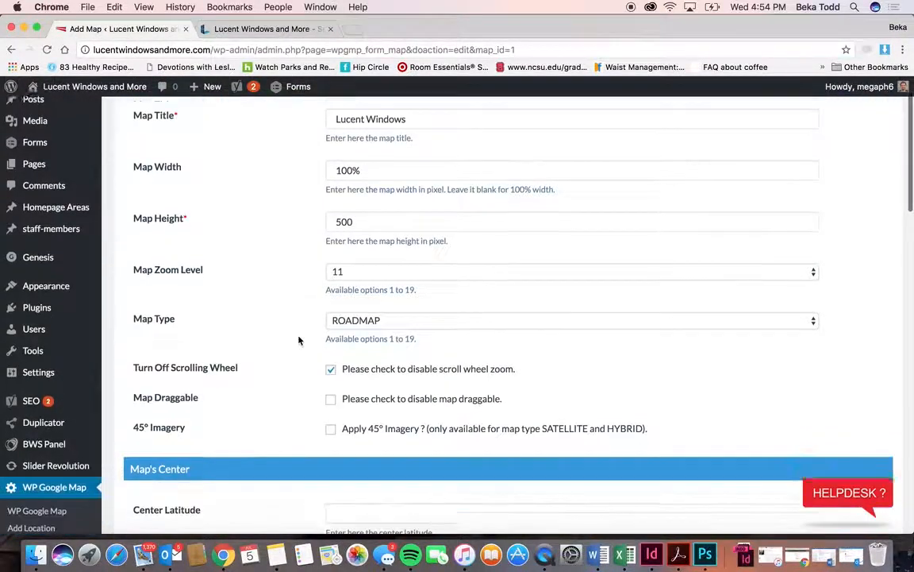
scroll(296, 388, down, 5)
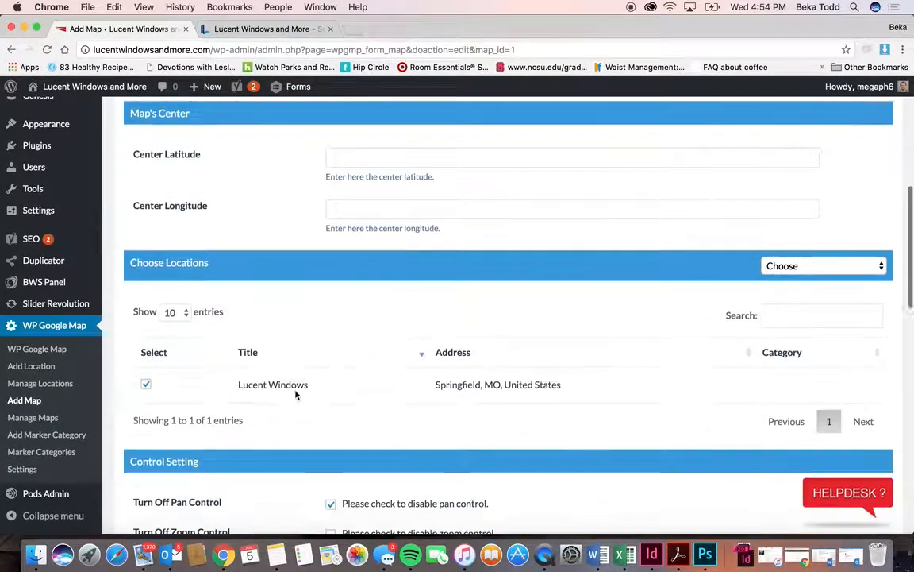
click(275, 29)
scroll(330, 270, down, 5)
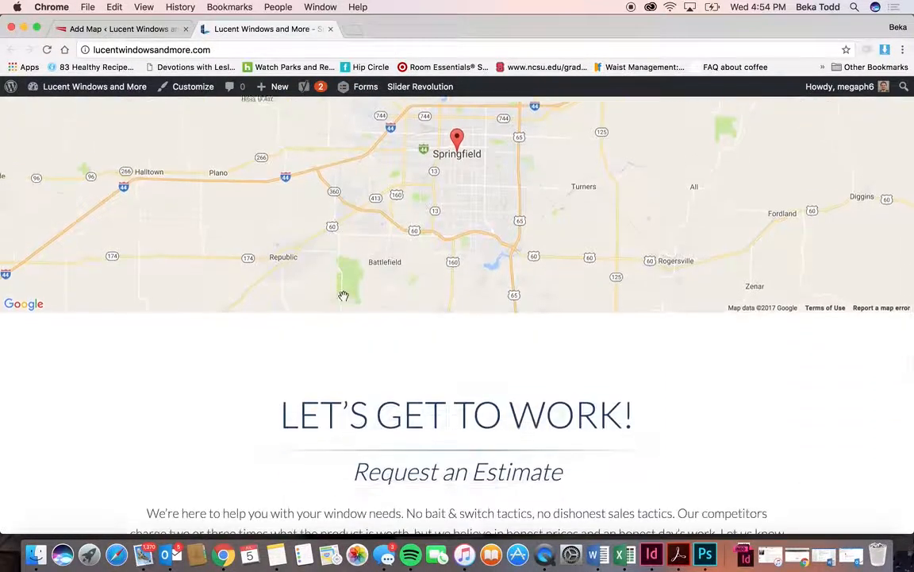
scroll(344, 295, up, 2)
click(70, 29)
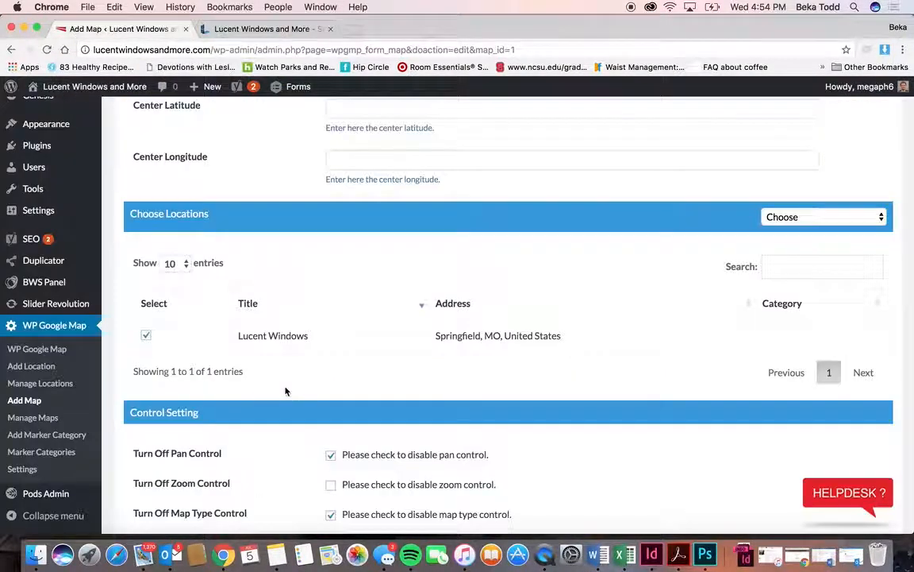
Examine the map's control, control position, street view and layer settings through to the end of the form.
scroll(286, 389, down, 1)
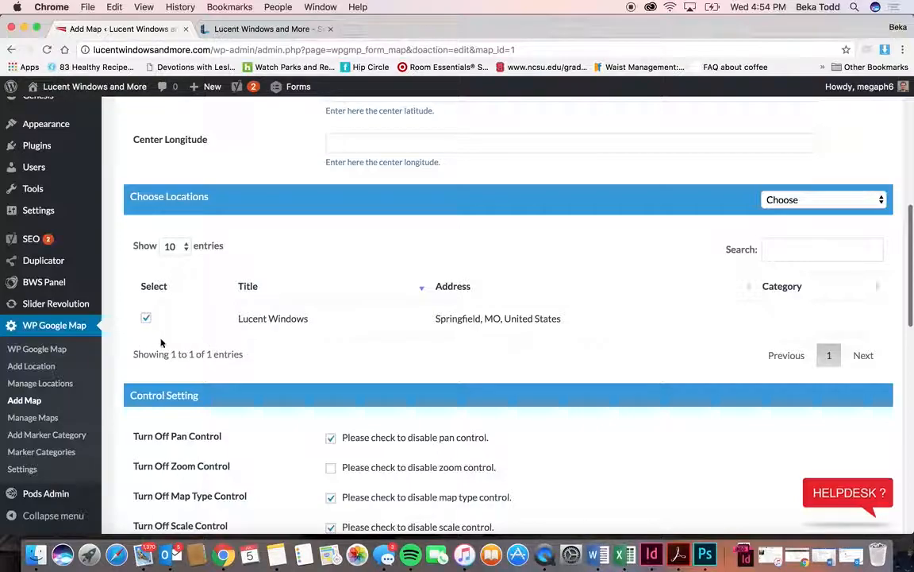
scroll(406, 355, down, 3)
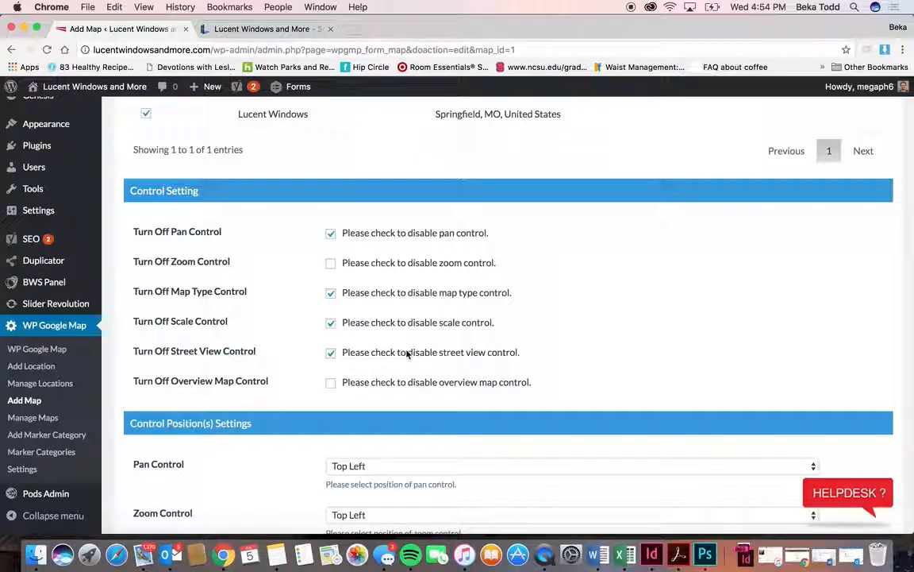
scroll(406, 354, down, 8)
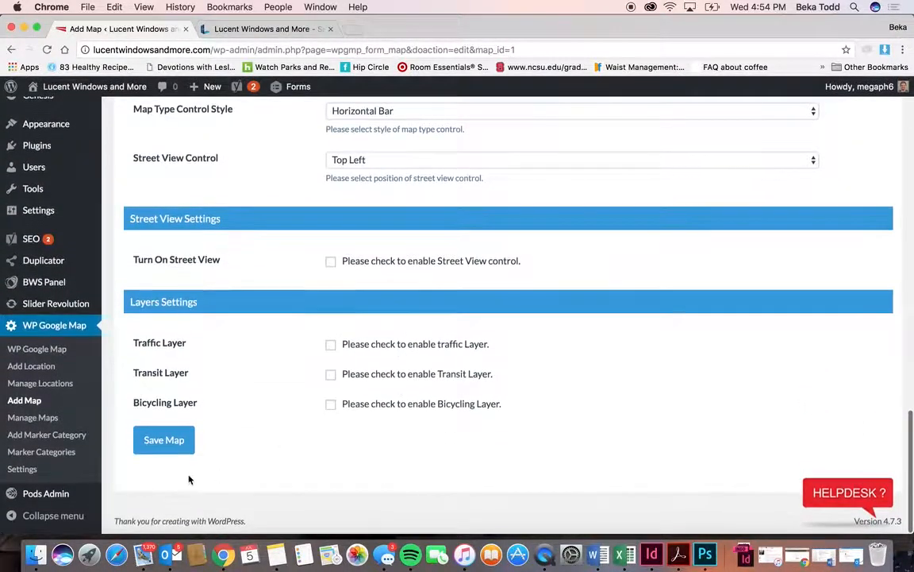
scroll(92, 392, up, 5)
scroll(92, 393, up, 4)
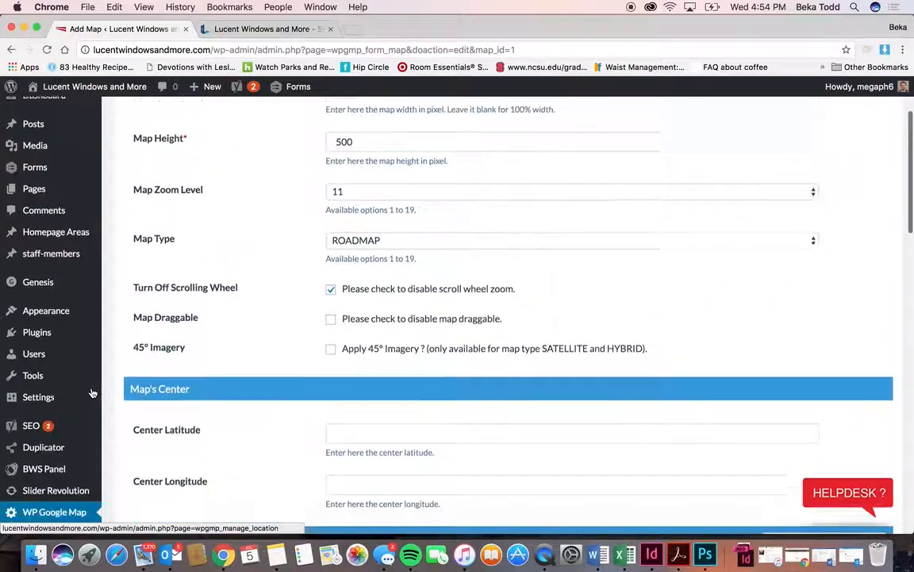
scroll(92, 393, down, 10)
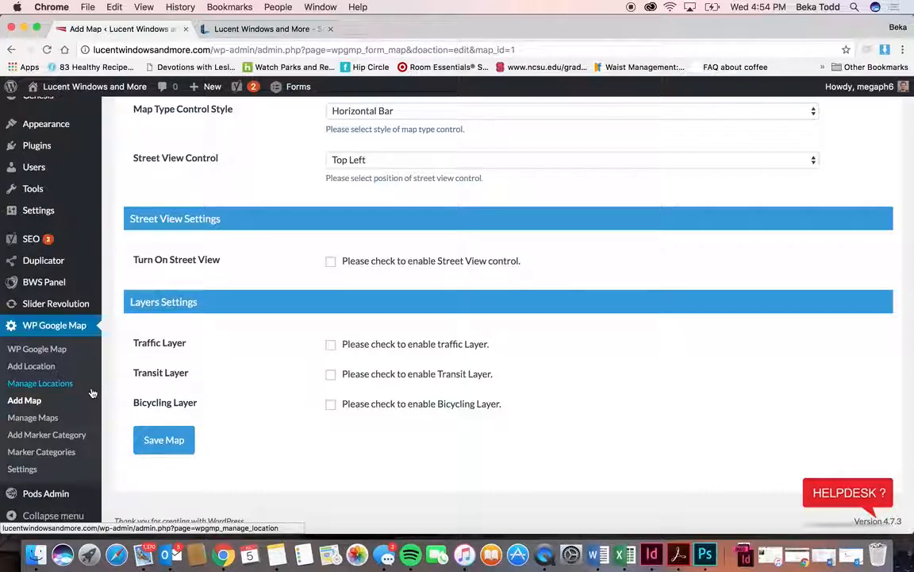
Look over the live homepage once more and return to the Lucent Windows map's Map Information settings.
click(262, 29)
scroll(365, 334, down, 5)
scroll(365, 333, up, 5)
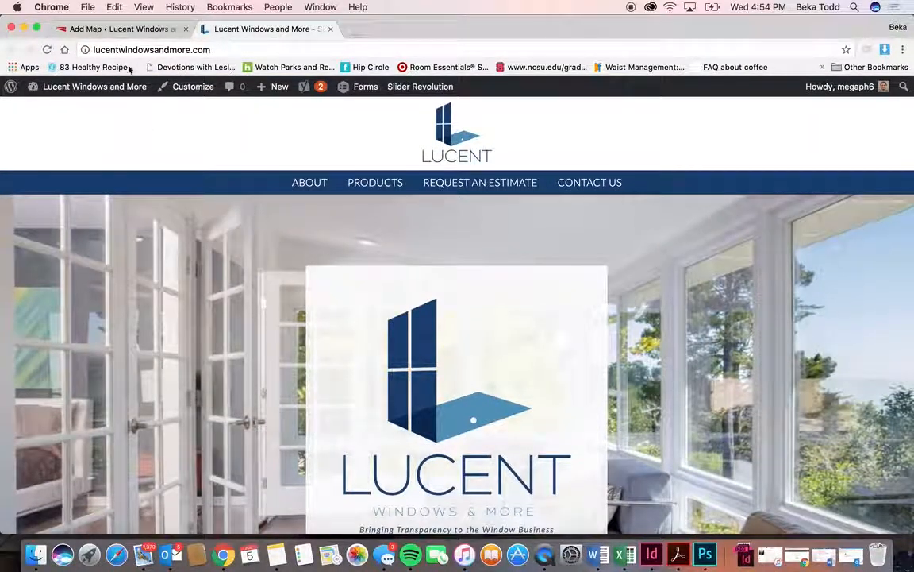
click(110, 29)
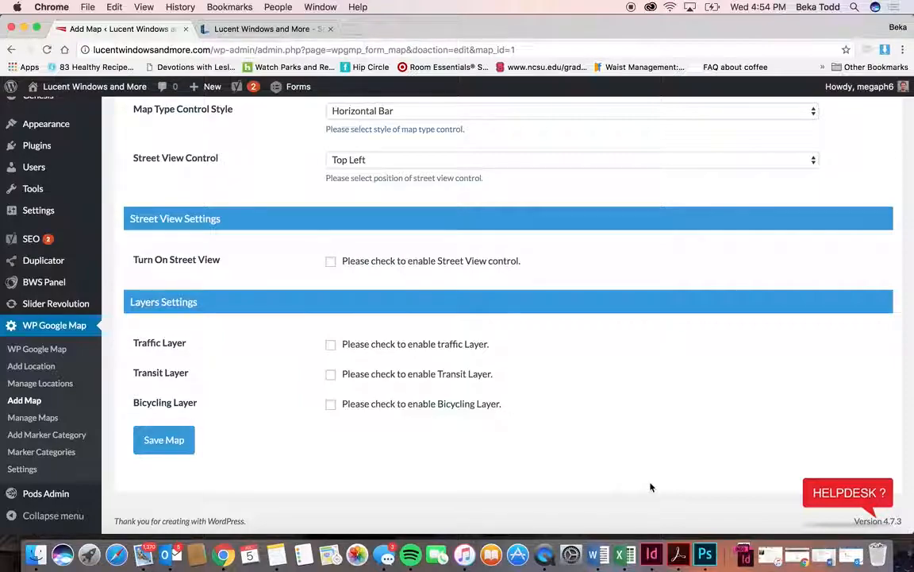
scroll(651, 487, up, 15)
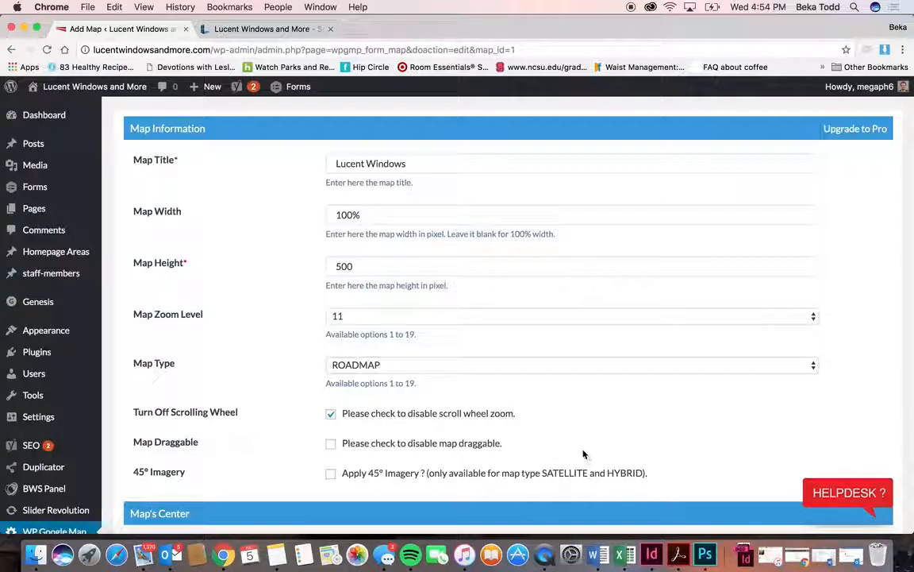
right_click(545, 554)
mouse_move(577, 472)
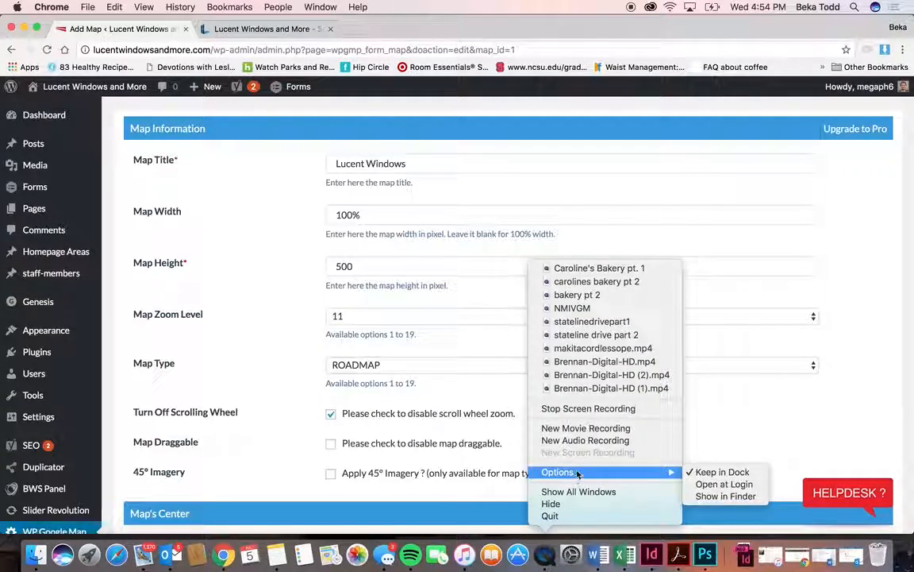